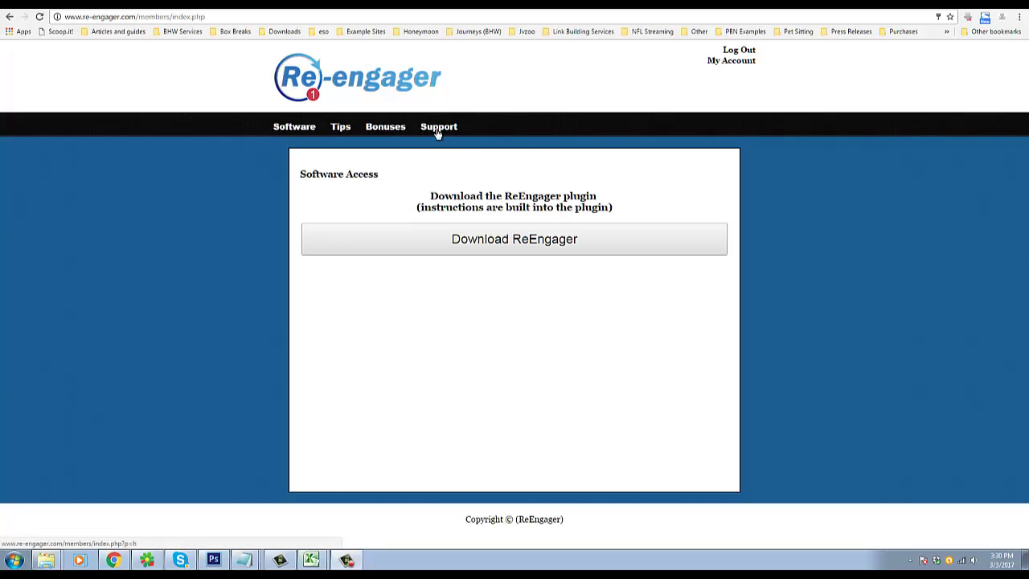
Review the plugin download section, and open the Tips page to look over its Re-Engager usage ideas.
{"action": "left_click_drag", "start_coordinate": [338, 164], "coordinate": [558, 206]}
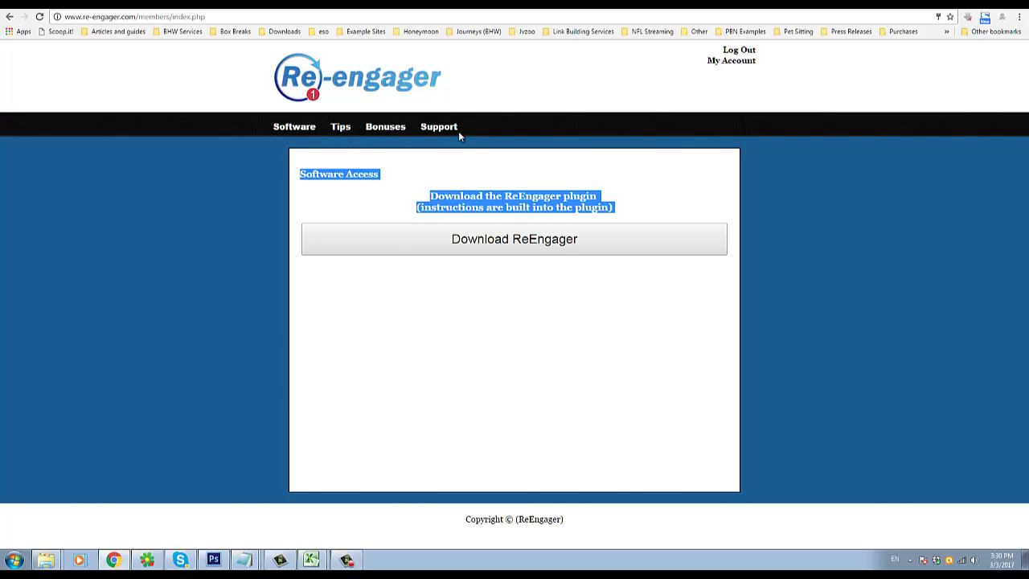
{"action": "left_click", "coordinate": [348, 131]}
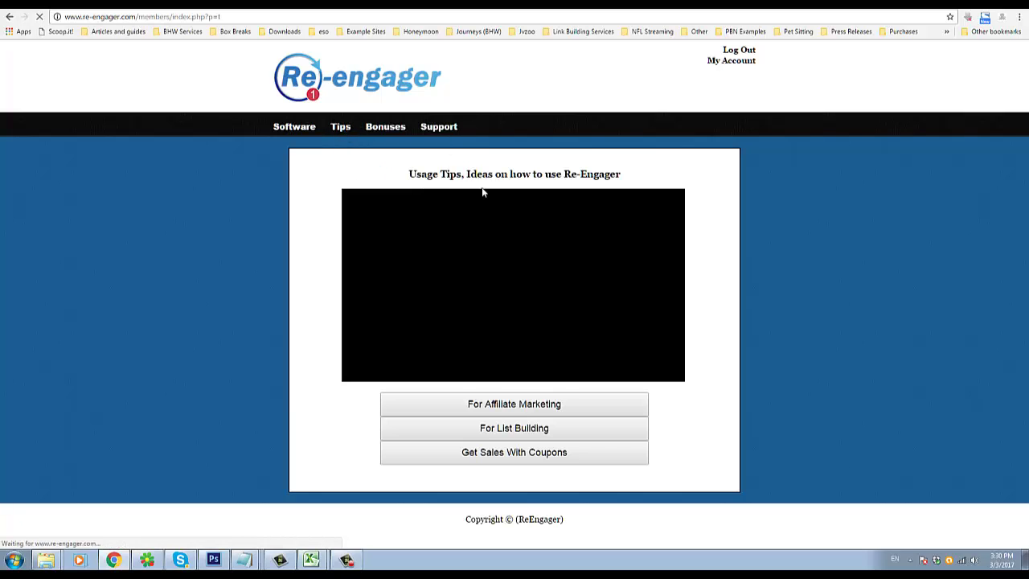
{"action": "double_click", "coordinate": [411, 172]}
{"action": "left_click_drag", "start_coordinate": [411, 169], "coordinate": [610, 171]}
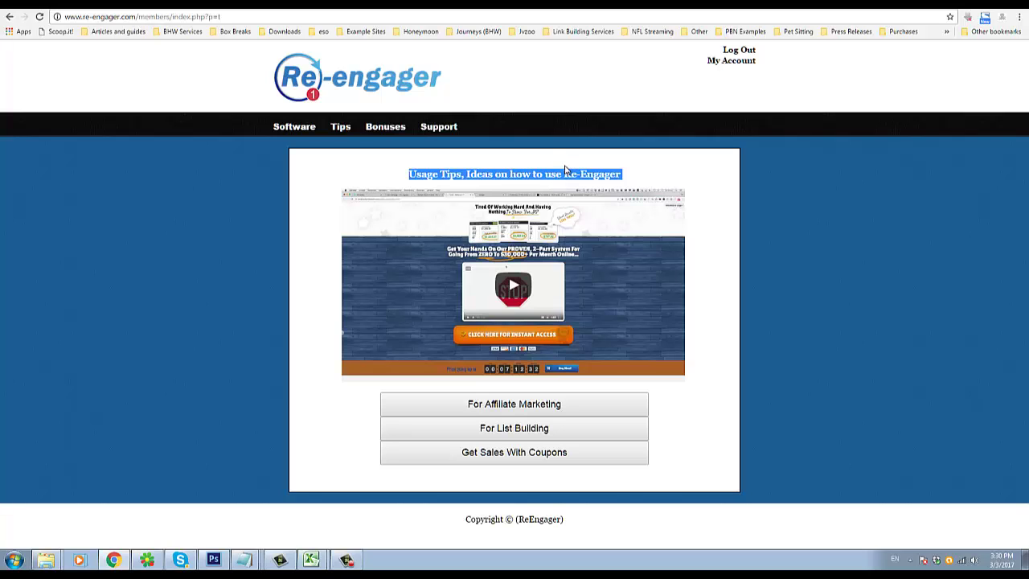
{"action": "left_click", "coordinate": [577, 178]}
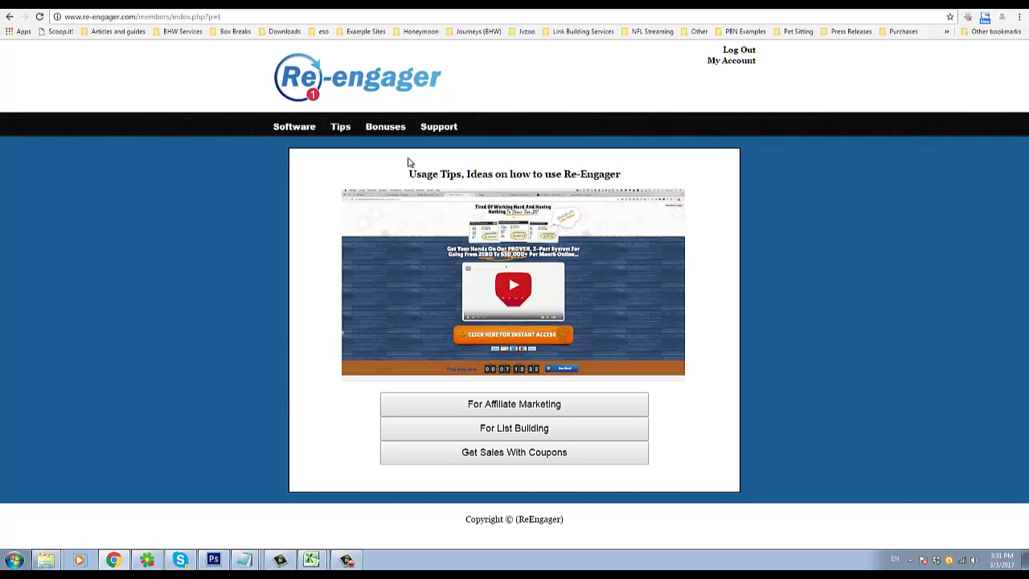
Open the Bonuses page and review the free Facebook group bonuses and the bonus WordPress plugins.
{"action": "left_click", "coordinate": [384, 128]}
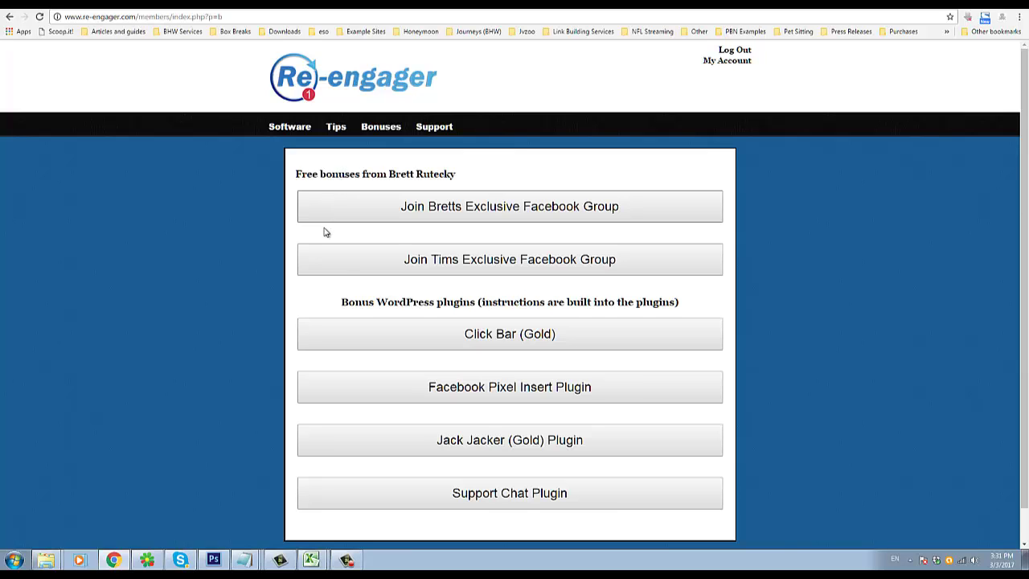
{"action": "scroll", "coordinate": [323, 230], "scroll_direction": "down", "scroll_amount": 1}
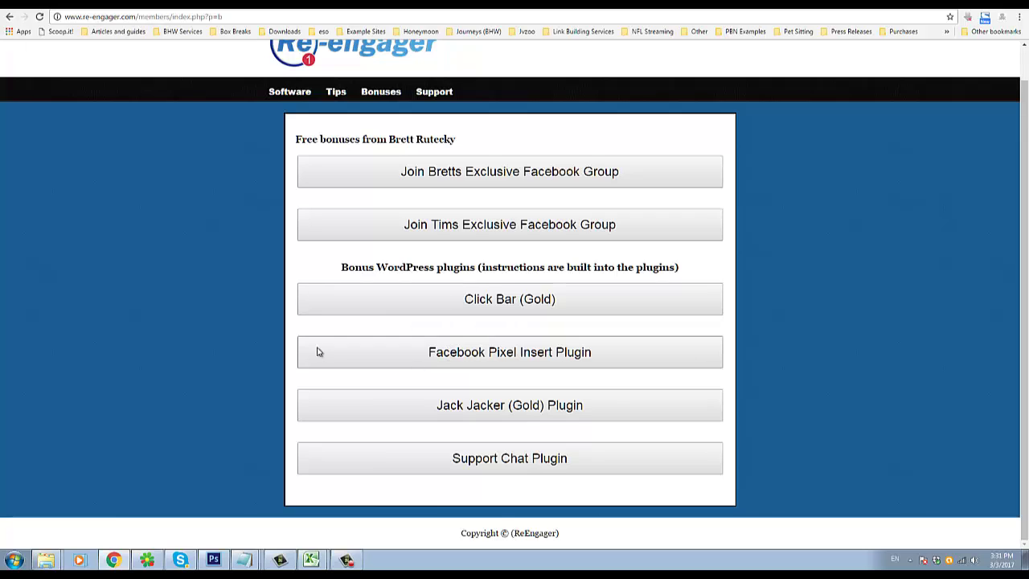
{"action": "triple_click", "coordinate": [400, 268]}
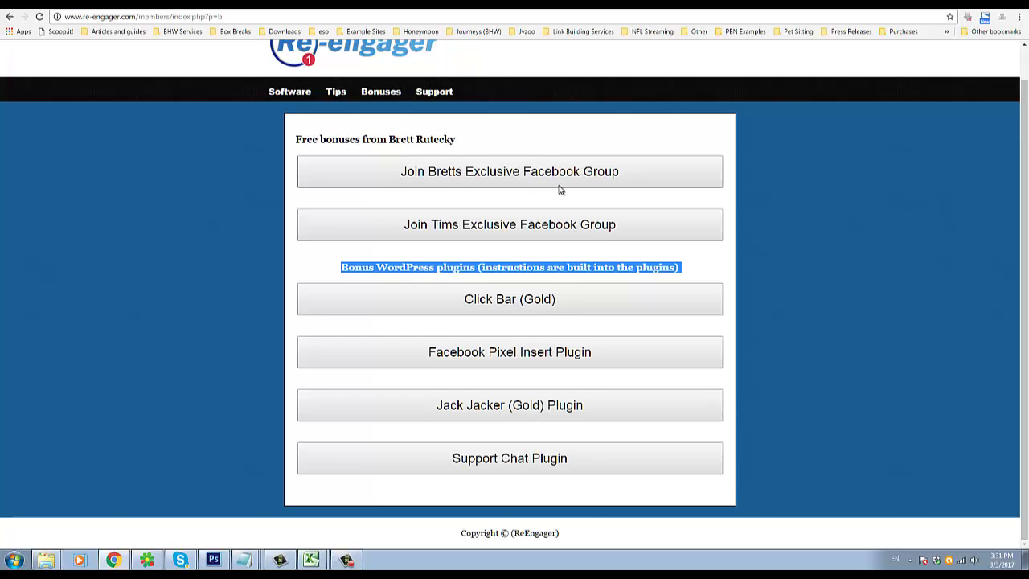
{"action": "triple_click", "coordinate": [407, 138]}
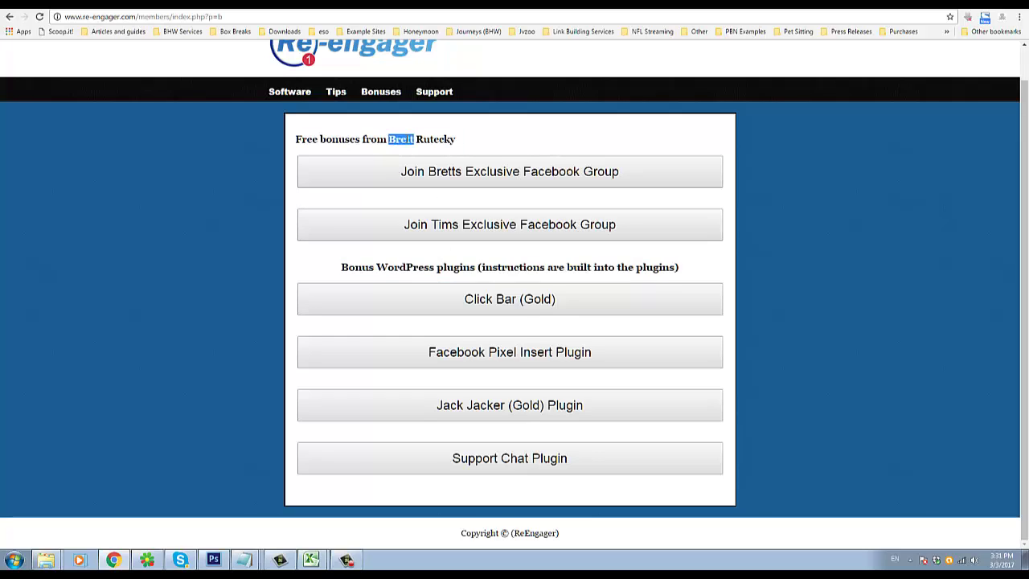
{"action": "triple_click", "coordinate": [415, 133]}
{"action": "double_click", "coordinate": [405, 136]}
Open the Support page and read the support contact details and the reseller refund instructions.
{"action": "left_click", "coordinate": [428, 92]}
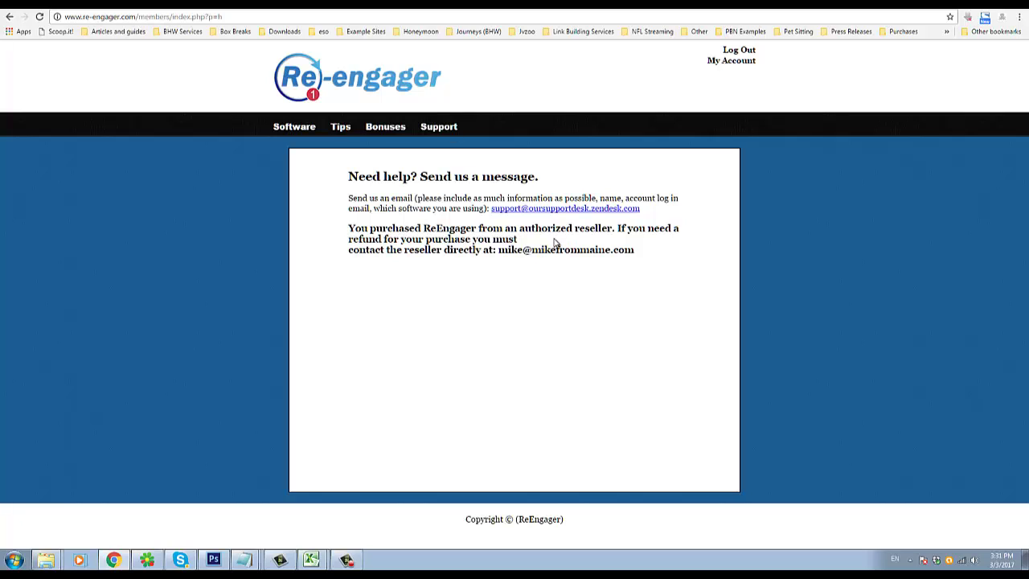
{"action": "triple_click", "coordinate": [554, 240]}
{"action": "left_click_drag", "start_coordinate": [555, 241], "coordinate": [493, 250]}
{"action": "double_click", "coordinate": [509, 250]}
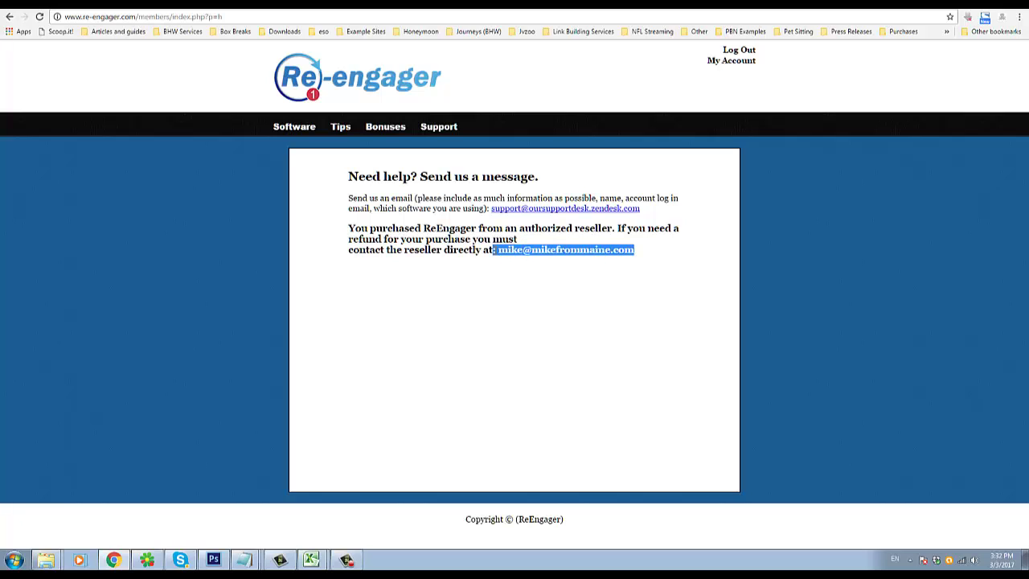
{"action": "left_click_drag", "start_coordinate": [376, 247], "coordinate": [375, 248]}
{"action": "left_click", "coordinate": [422, 250]}
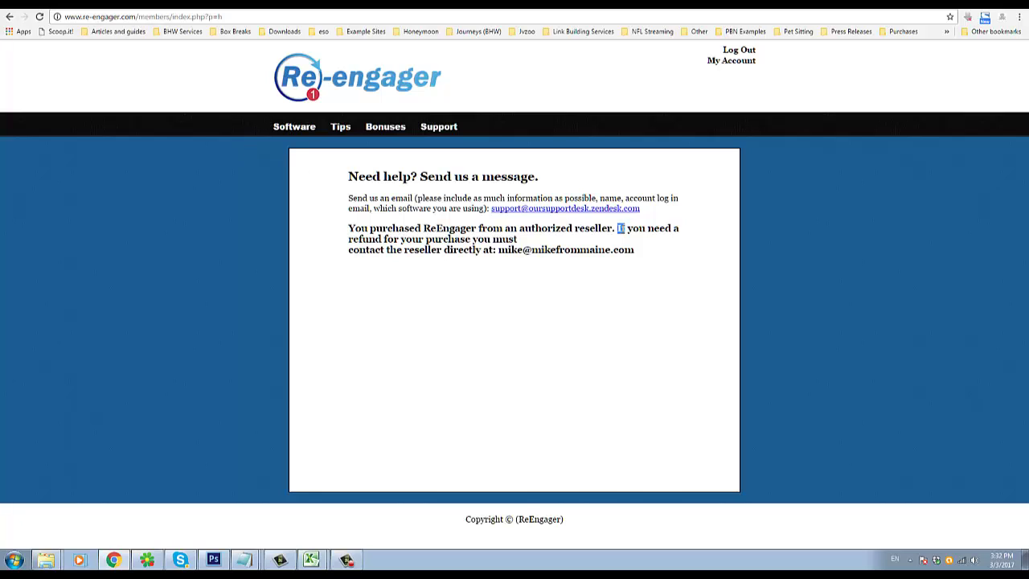
{"action": "left_click_drag", "start_coordinate": [621, 229], "coordinate": [517, 240]}
{"action": "mouse_move", "coordinate": [500, 249]}
{"action": "left_mouse_down"}
{"action": "mouse_move", "coordinate": [635, 250]}
{"action": "mouse_move", "coordinate": [497, 252]}
{"action": "left_mouse_up"}
{"action": "double_click", "coordinate": [624, 250]}
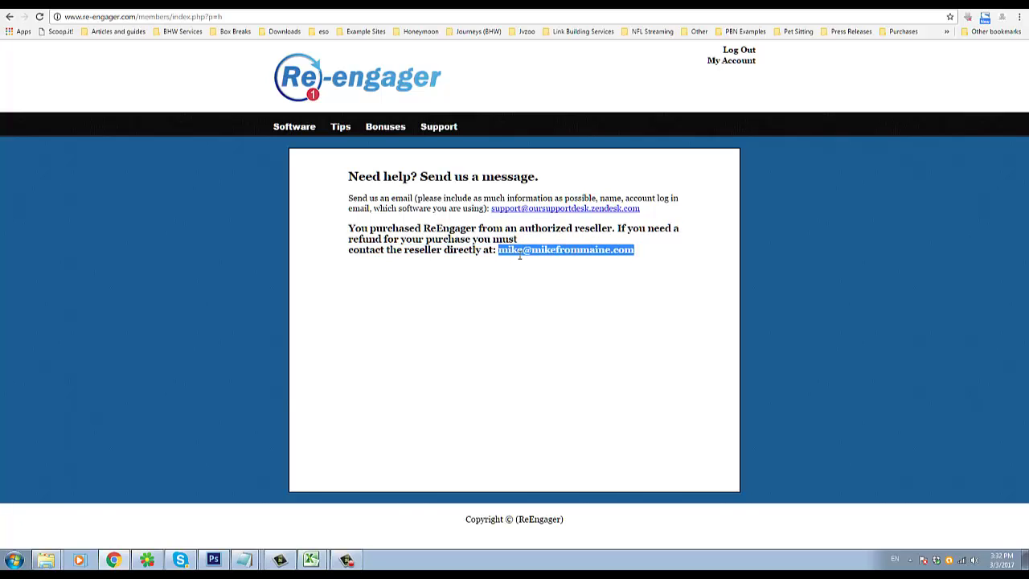
{"action": "left_click", "coordinate": [552, 312]}
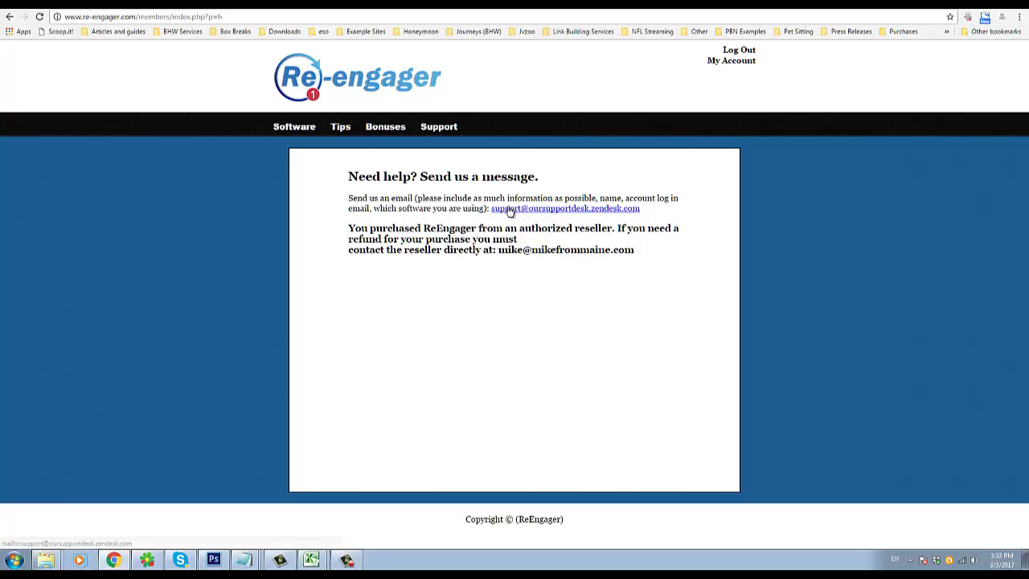
{"action": "double_click", "coordinate": [507, 239]}
{"action": "left_click_drag", "start_coordinate": [499, 250], "coordinate": [611, 251]}
{"action": "left_click", "coordinate": [566, 339]}
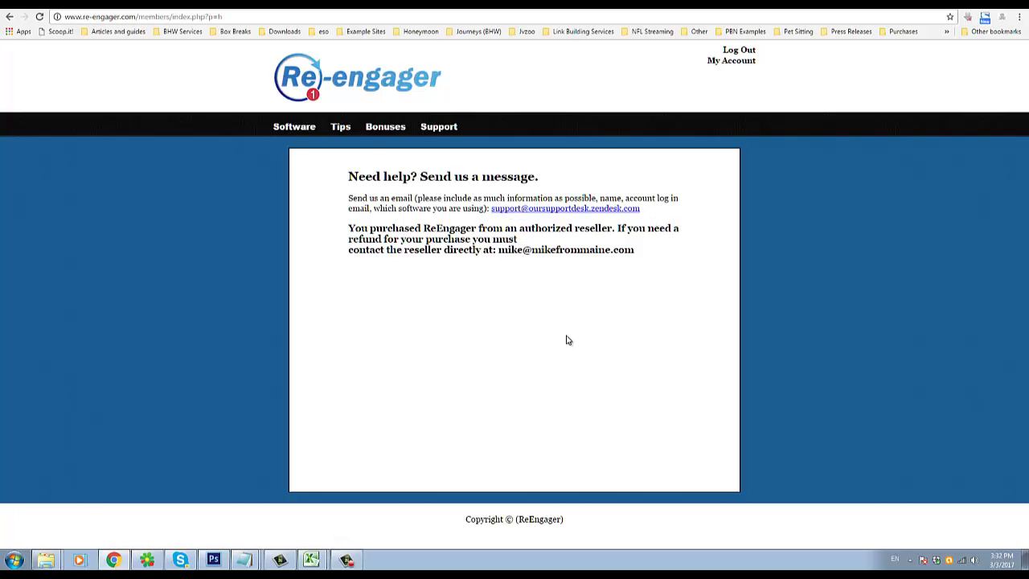
Return to the Software page and review the ReEngager plugin download heading.
{"action": "left_click", "coordinate": [289, 128]}
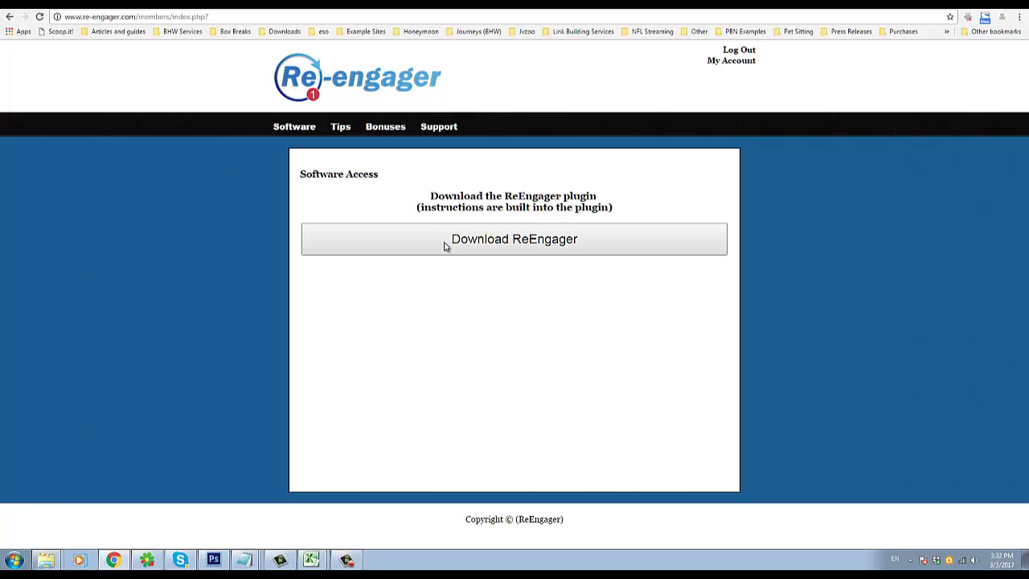
{"action": "triple_click", "coordinate": [455, 200]}
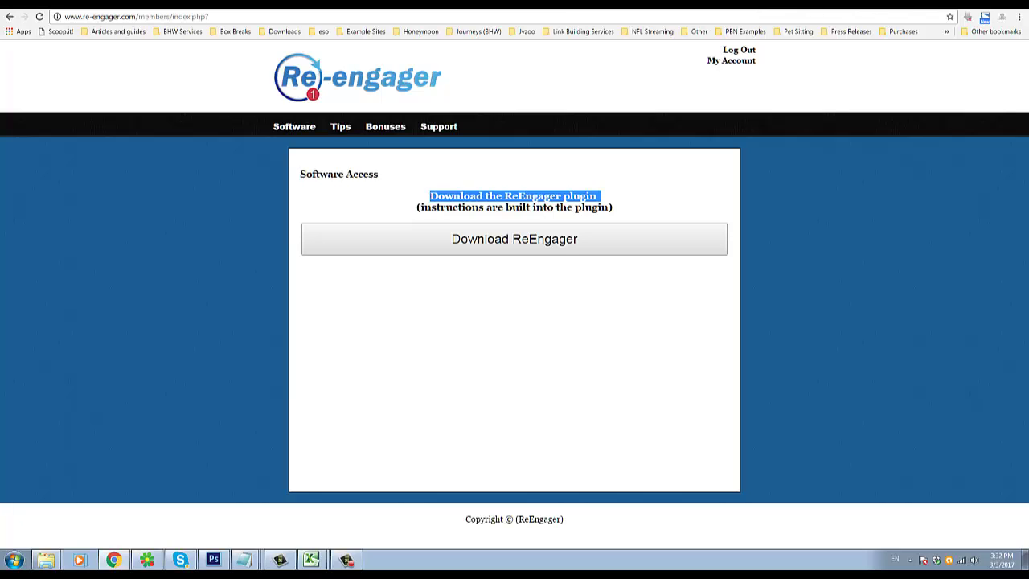
{"action": "left_click", "coordinate": [944, 9]}
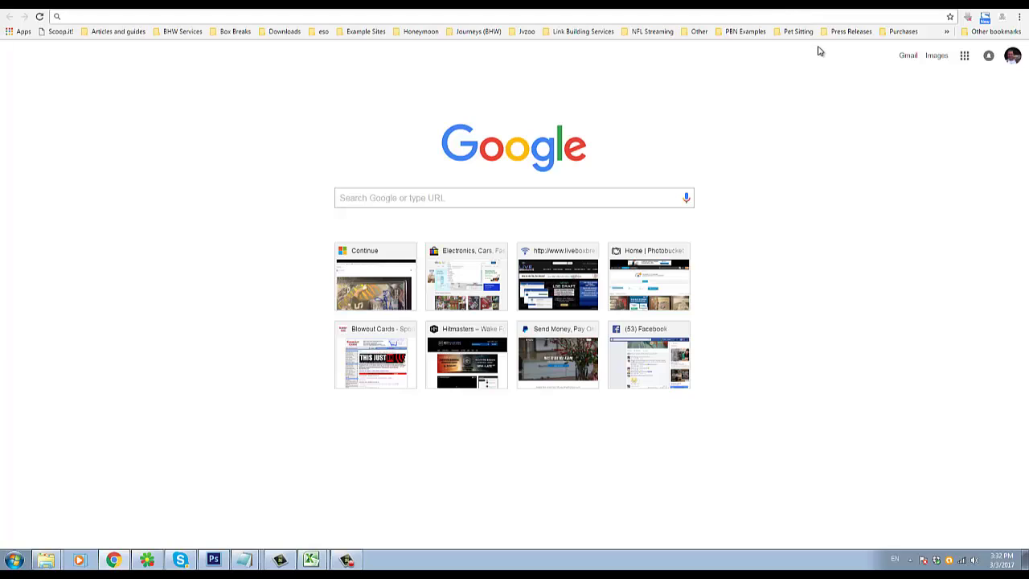
{"action": "left_click", "coordinate": [347, 560]}
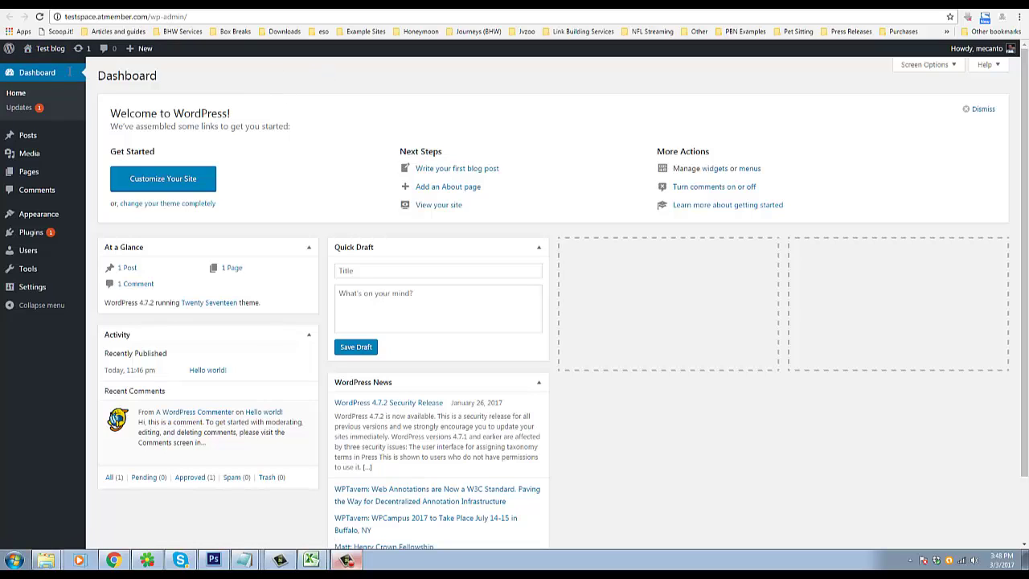
Open the Test blog's public site in a separate browser tab, keeping the WordPress dashboard open.
{"action": "right_click", "coordinate": [38, 66]}
{"action": "left_click", "coordinate": [64, 71]}
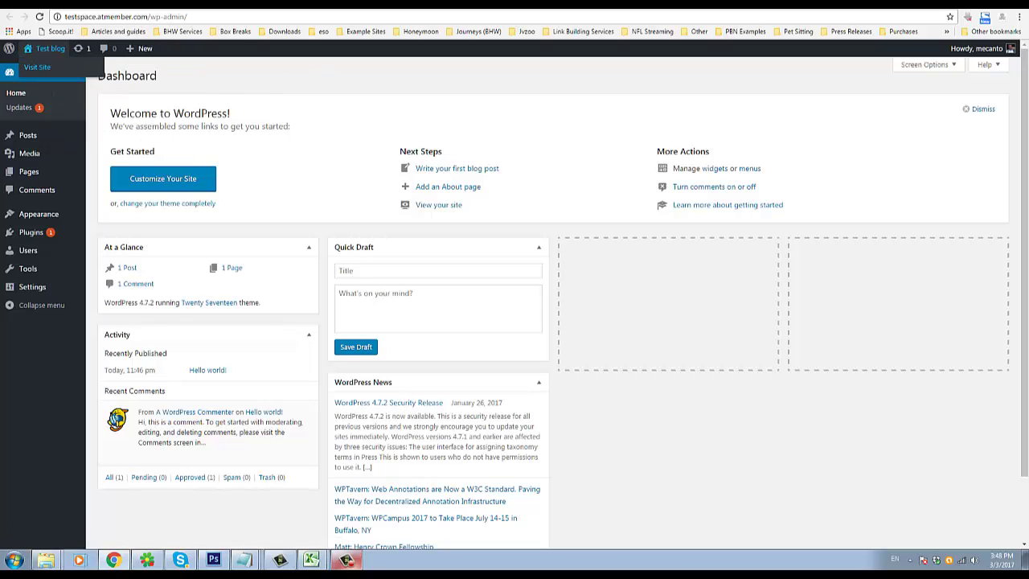
{"action": "left_click", "coordinate": [434, 4]}
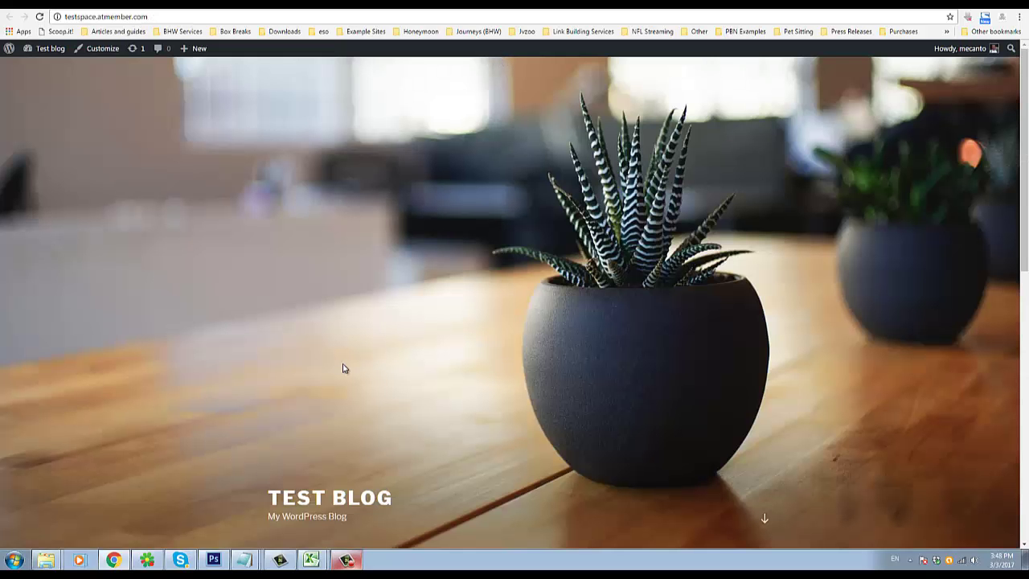
Examine the Test blog's homepage from its header image down to the posts, sidebar and footer.
{"action": "scroll", "coordinate": [207, 92], "scroll_direction": "down", "scroll_amount": 2}
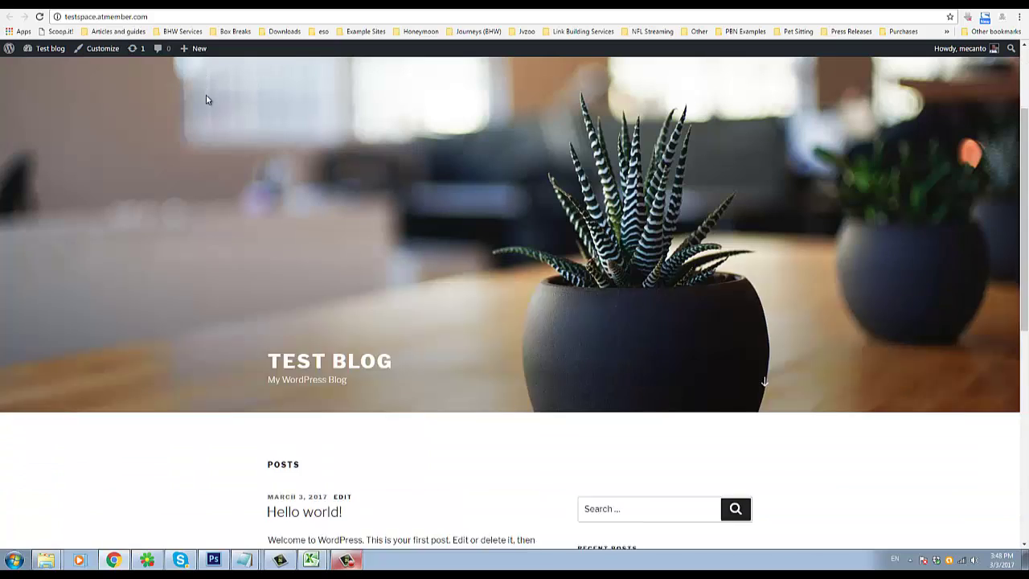
{"action": "scroll", "coordinate": [460, 146], "scroll_direction": "down", "scroll_amount": 5}
{"action": "scroll", "coordinate": [374, 259], "scroll_direction": "up", "scroll_amount": 6}
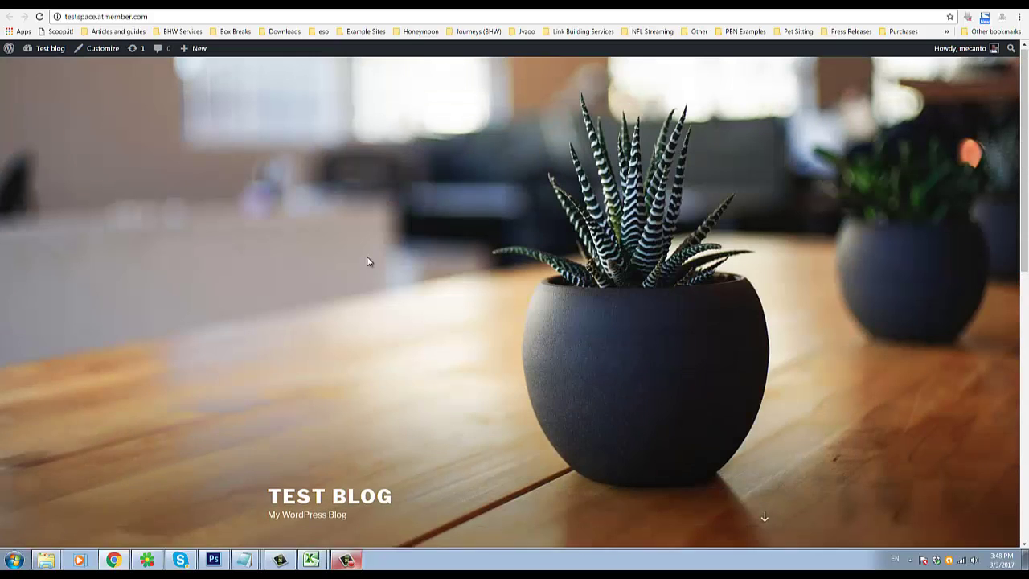
{"action": "scroll", "coordinate": [367, 260], "scroll_direction": "down", "scroll_amount": 5}
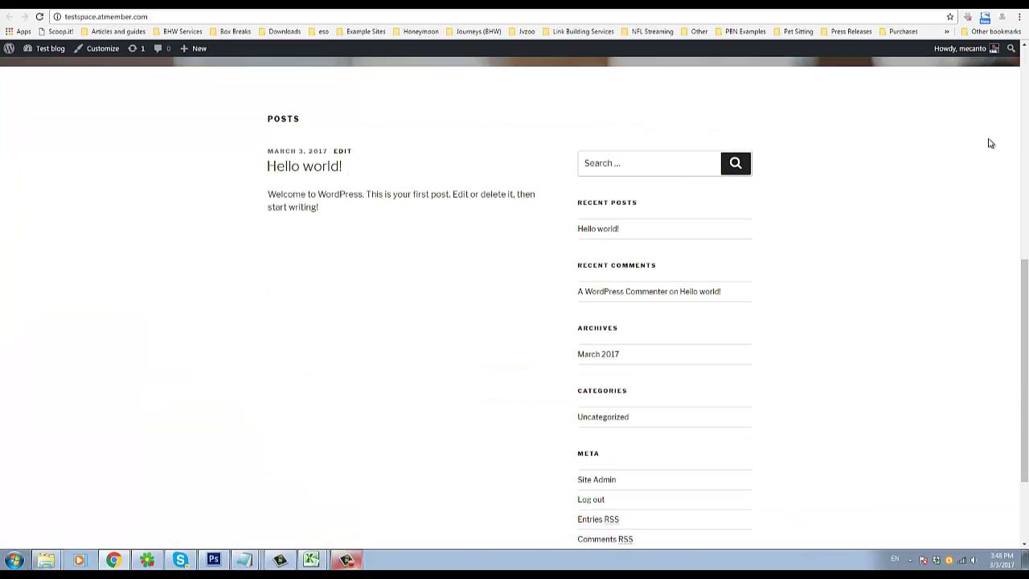
{"action": "left_click_drag", "start_coordinate": [1019, 265], "coordinate": [979, 355]}
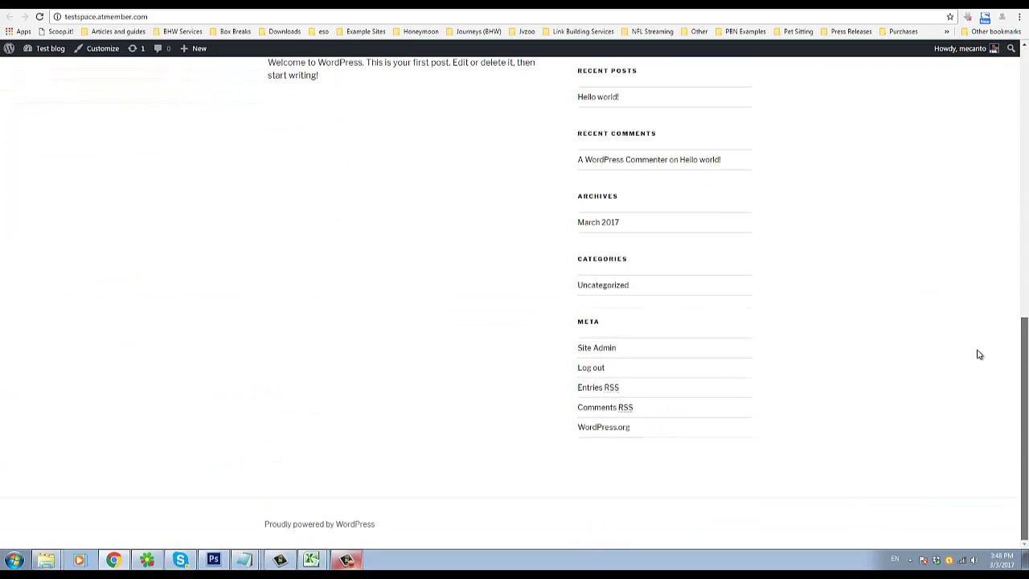
{"action": "left_click_drag", "start_coordinate": [1017, 276], "coordinate": [1023, 390]}
{"action": "left_click_drag", "start_coordinate": [1025, 347], "coordinate": [1022, 100]}
{"action": "scroll", "coordinate": [1022, 100], "scroll_direction": "down", "scroll_amount": 7}
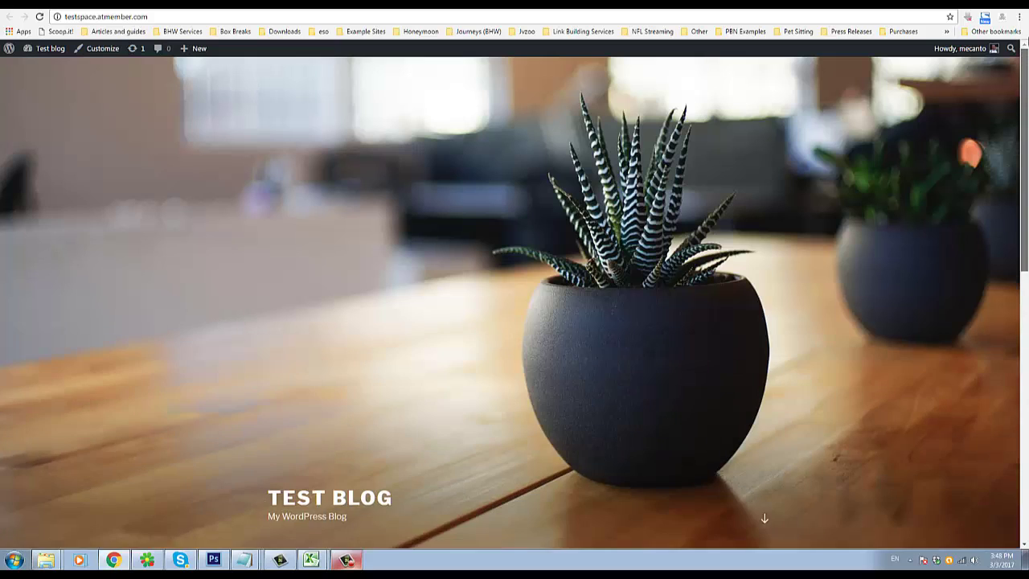
{"action": "scroll", "coordinate": [1028, 163], "scroll_direction": "up", "scroll_amount": 1}
{"action": "scroll", "coordinate": [1027, 163], "scroll_direction": "up", "scroll_amount": 5}
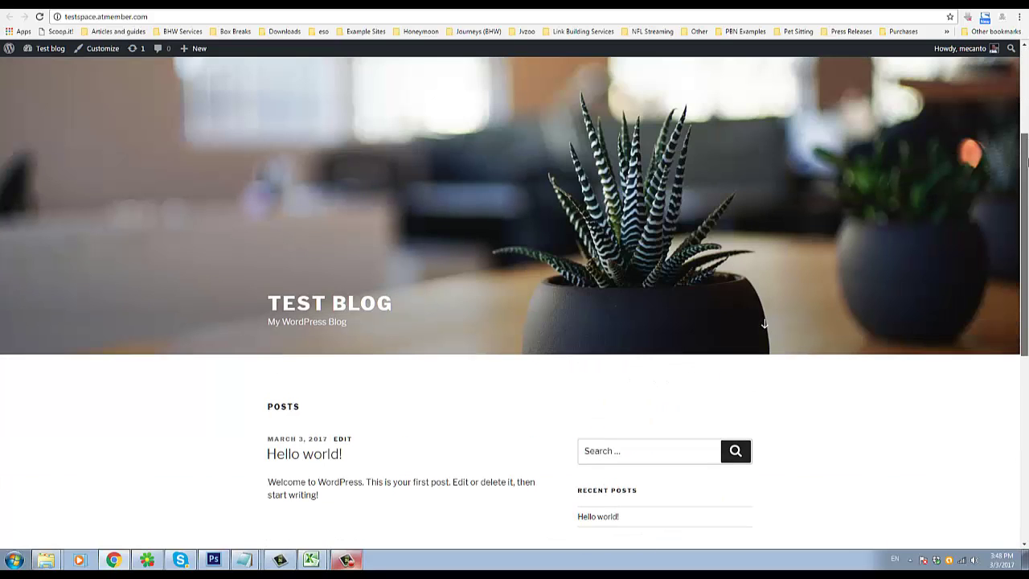
{"action": "scroll", "coordinate": [1028, 163], "scroll_direction": "down", "scroll_amount": 4}
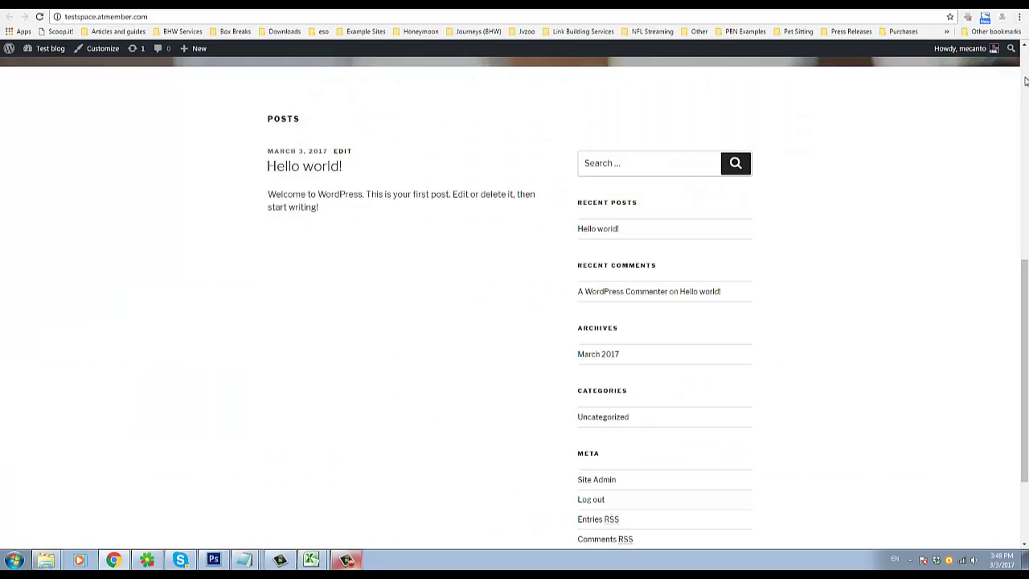
{"action": "key", "text": "Home"}
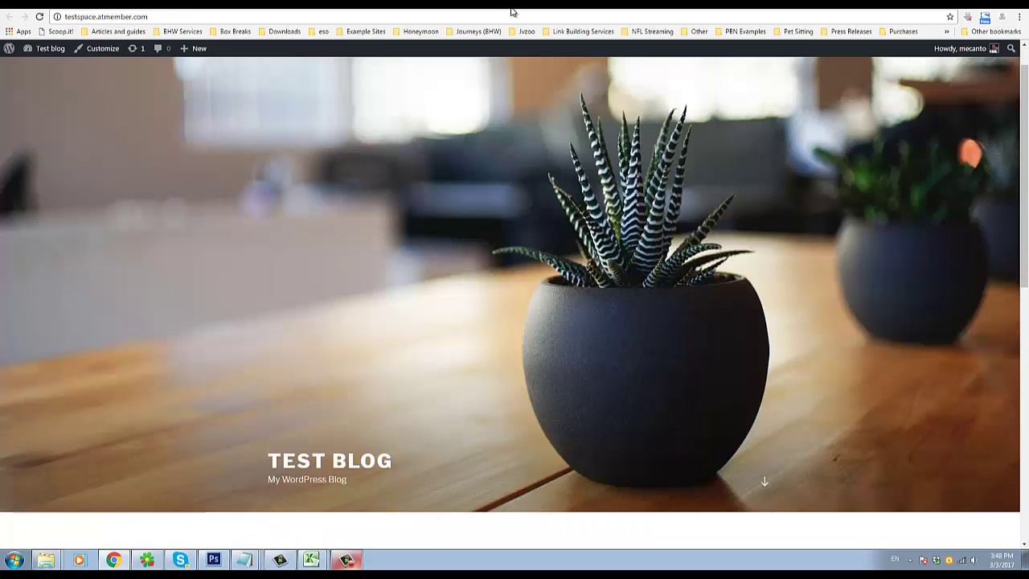
{"action": "scroll", "coordinate": [488, 143], "scroll_direction": "down", "scroll_amount": 4}
{"action": "scroll", "coordinate": [488, 143], "scroll_direction": "up", "scroll_amount": 5}
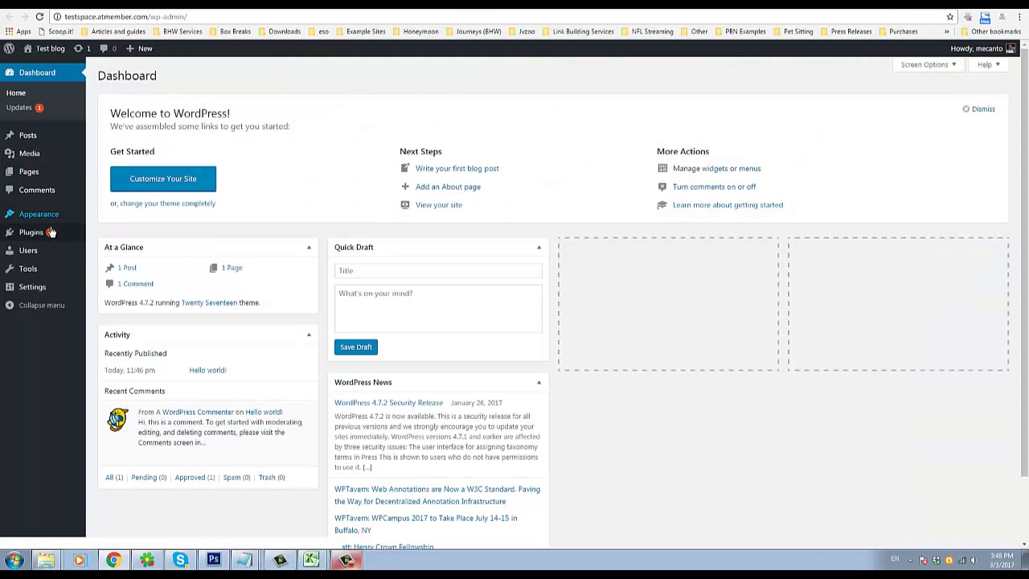
Open the upload form for adding a new WordPress plugin from a .zip file.
{"action": "mouse_move", "coordinate": [48, 233]}
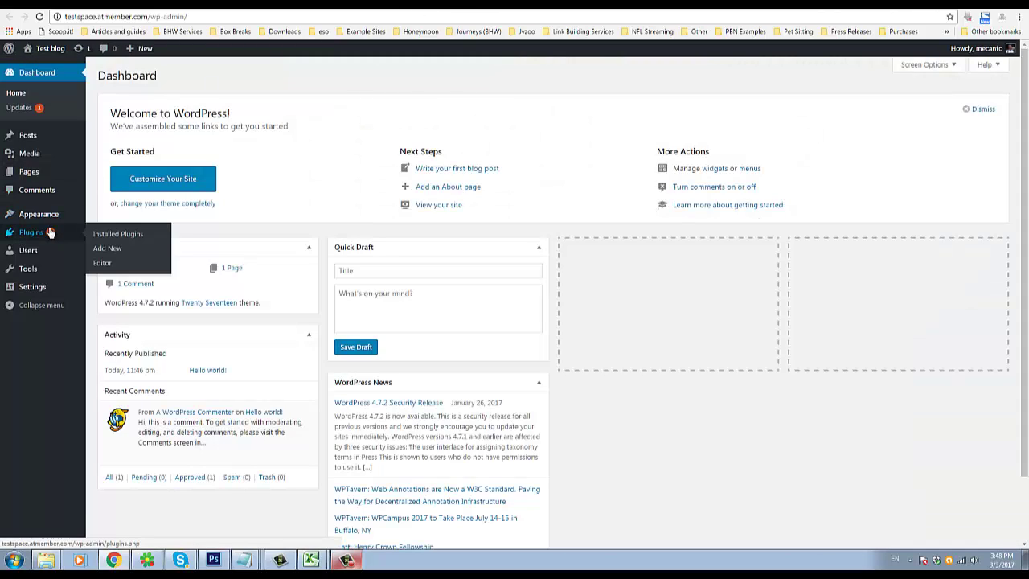
{"action": "left_click", "coordinate": [105, 249]}
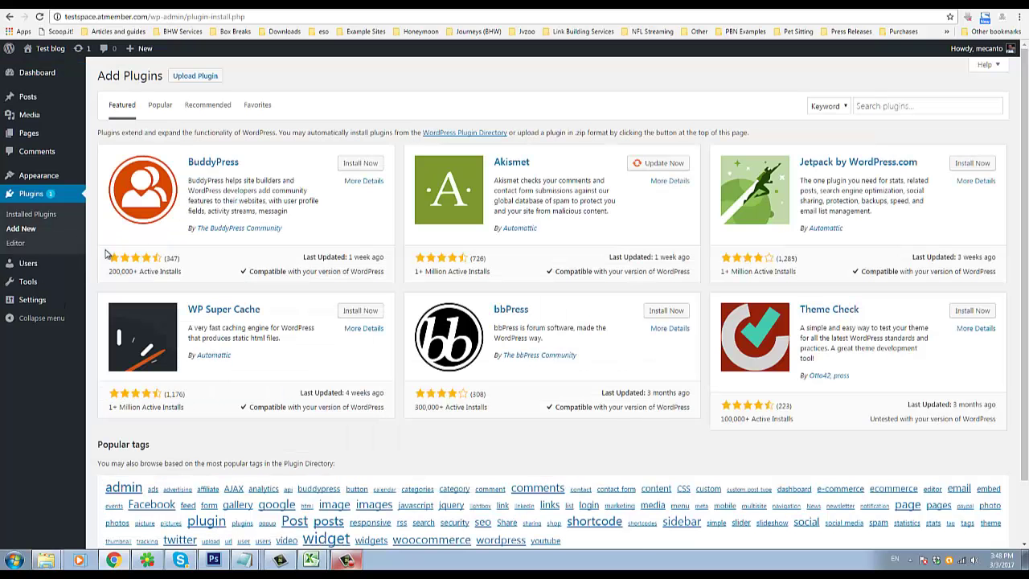
{"action": "left_click", "coordinate": [184, 81]}
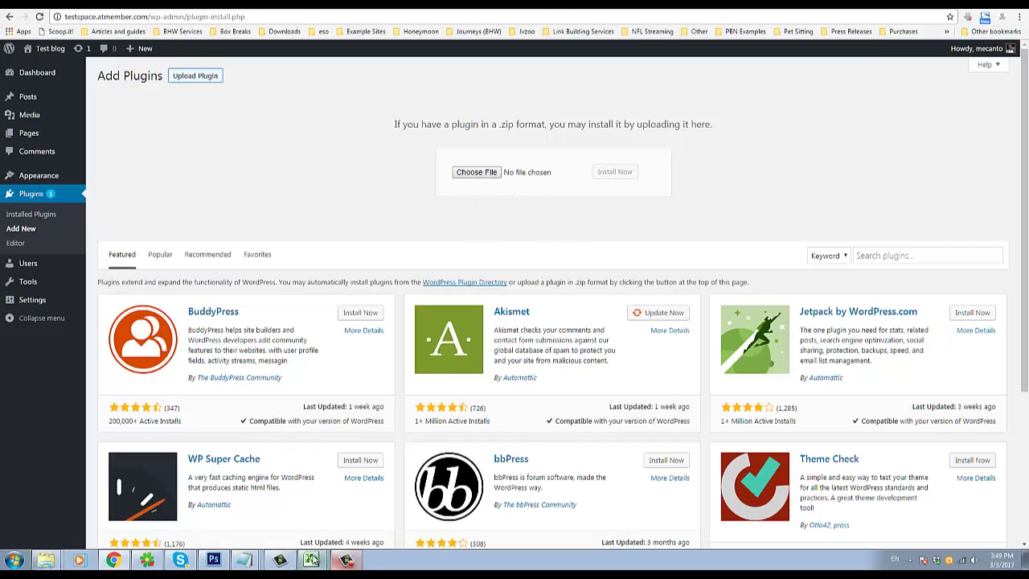
{"action": "left_click", "coordinate": [348, 560]}
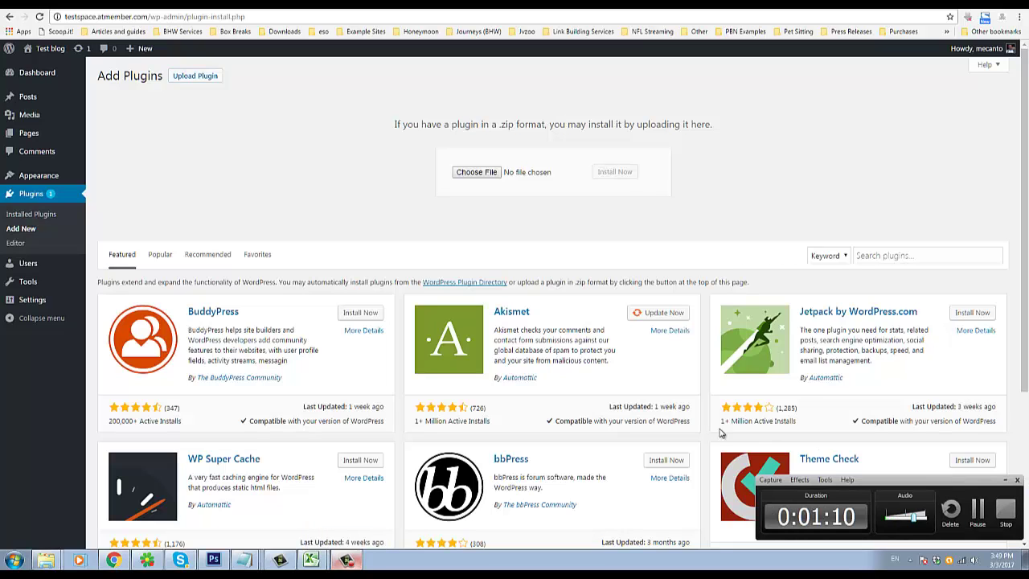
{"action": "left_click_drag", "start_coordinate": [855, 476], "coordinate": [781, 147]}
{"action": "left_click", "coordinate": [904, 185]}
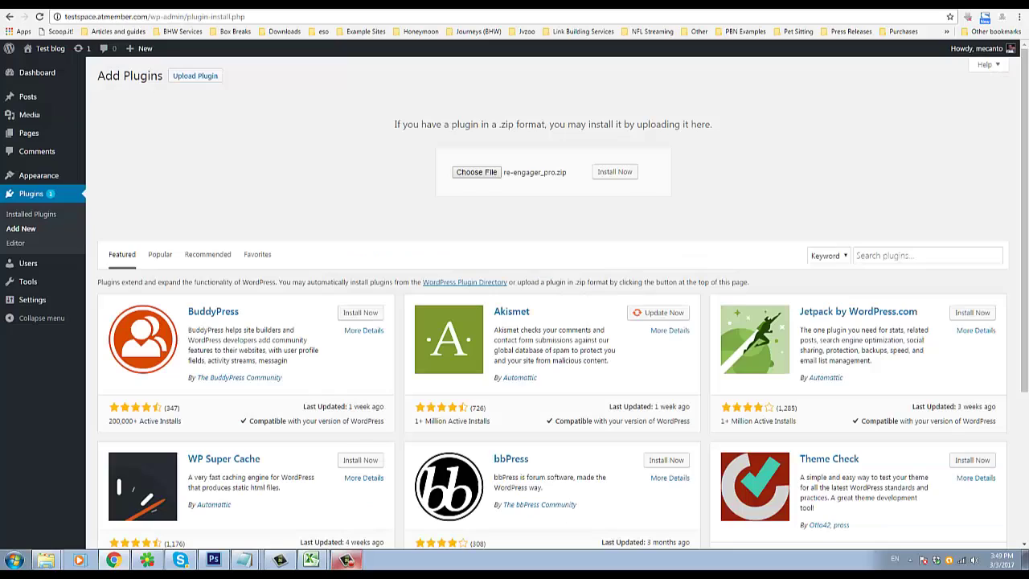
Install the plugin from the chosen file re-engager_pro.zip.
{"action": "left_click", "coordinate": [620, 177]}
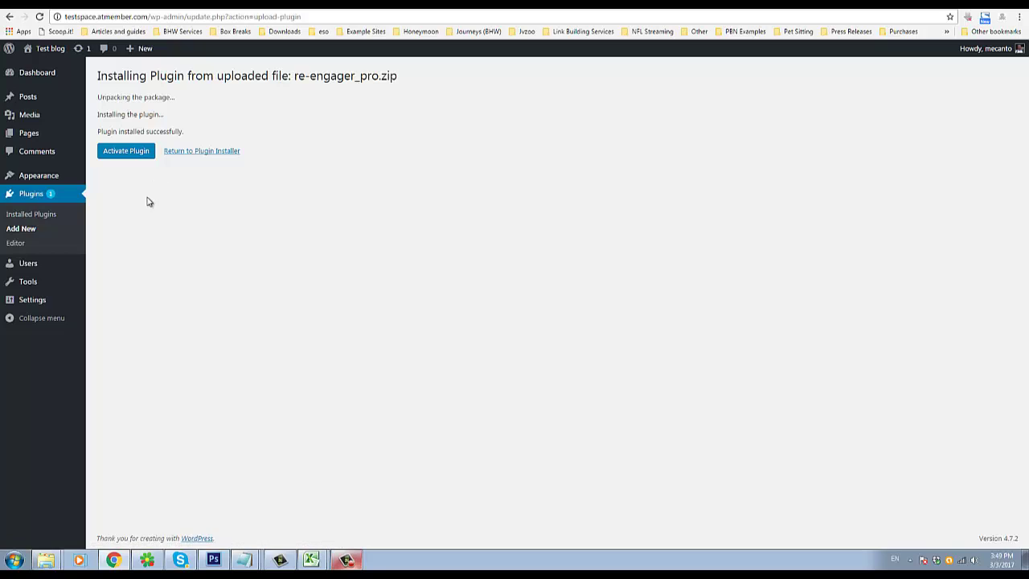
Activate the installed Re Engager PRO plugin and open its Help page.
{"action": "left_click", "coordinate": [134, 156]}
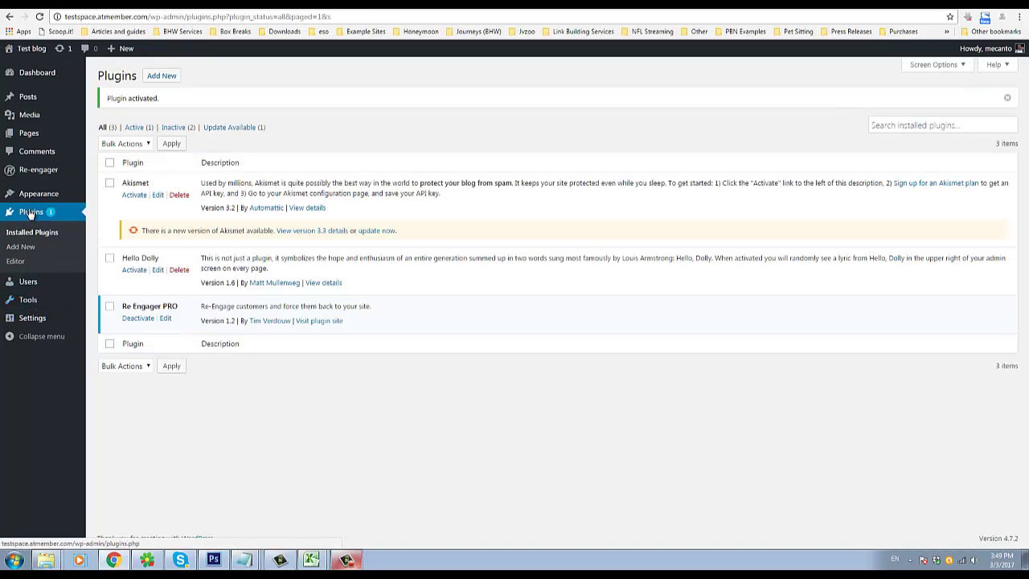
{"action": "mouse_move", "coordinate": [21, 178]}
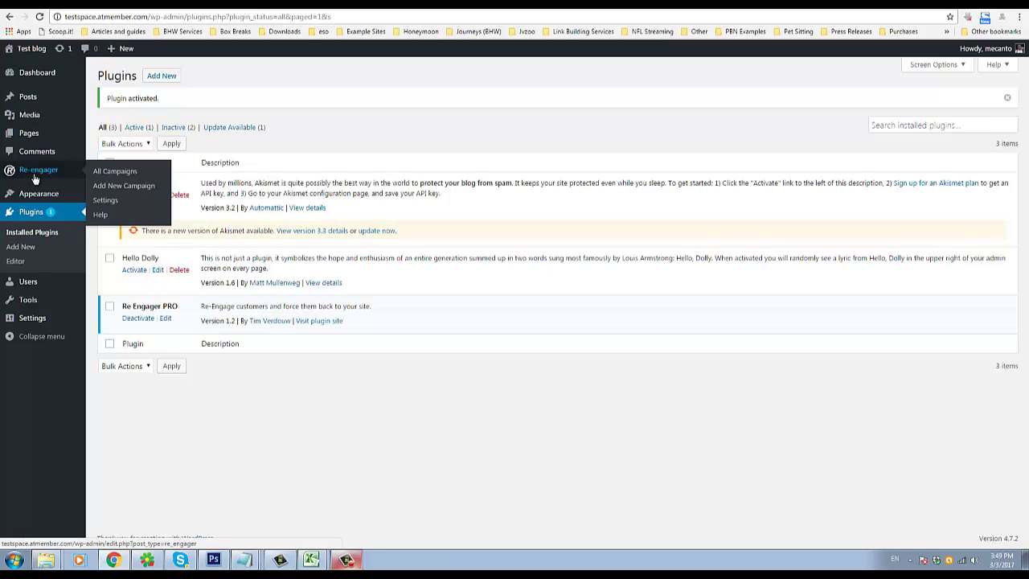
{"action": "mouse_move", "coordinate": [27, 58]}
{"action": "left_click", "coordinate": [101, 215]}
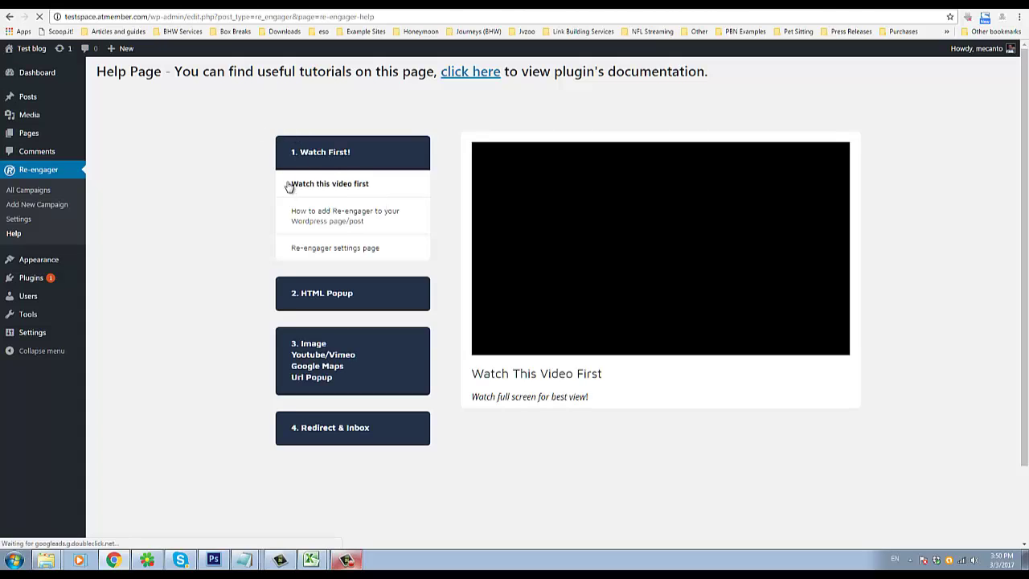
Look through the Help page's tutorial sections: Watch First, HTML Popup, Image/Youtube/Vimeo/Google Maps/Url Popup, and Redirect & Inbox.
{"action": "left_click", "coordinate": [289, 185]}
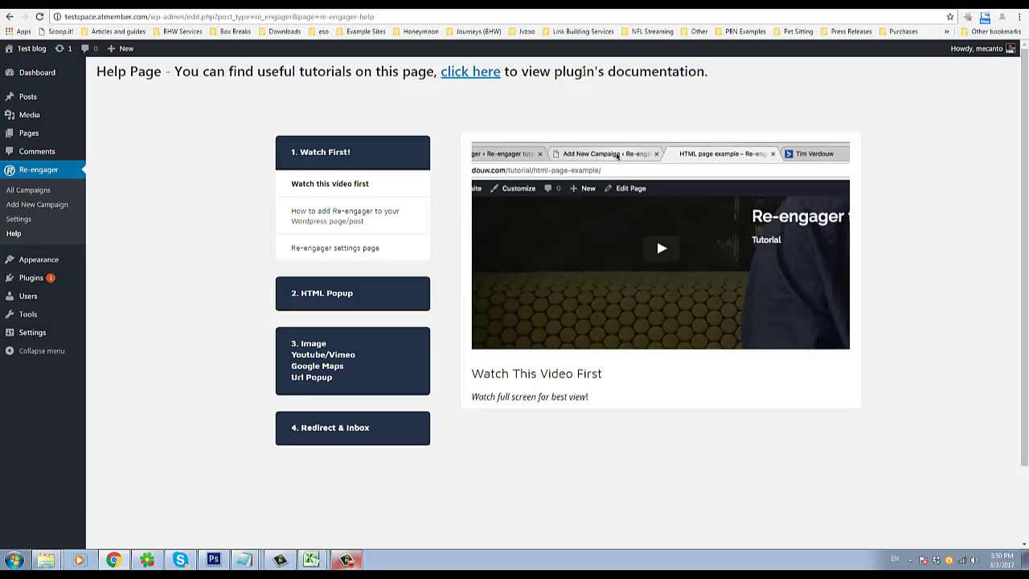
{"action": "left_click_drag", "start_coordinate": [566, 72], "coordinate": [716, 68]}
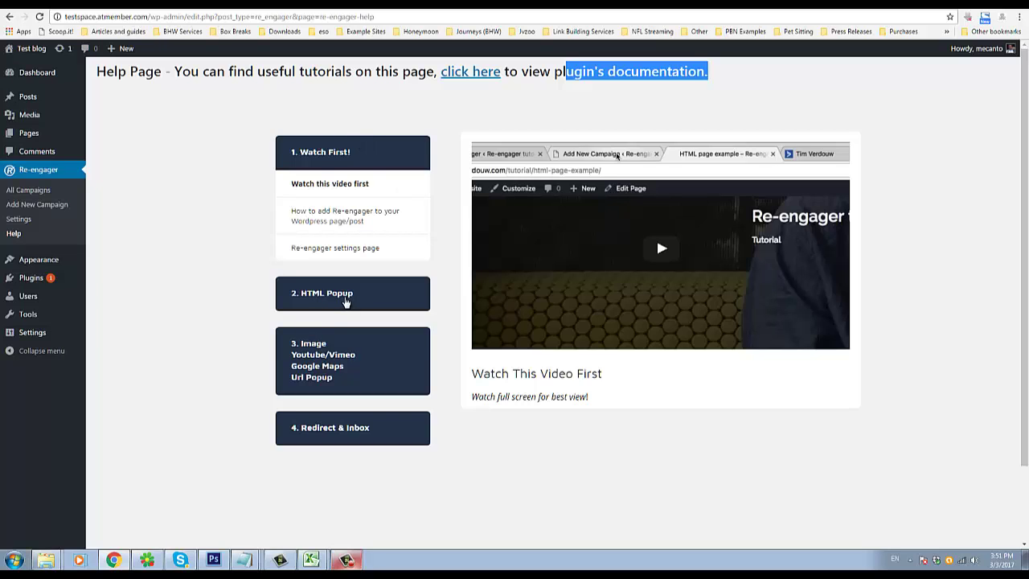
{"action": "left_click", "coordinate": [344, 298]}
{"action": "left_click", "coordinate": [344, 157]}
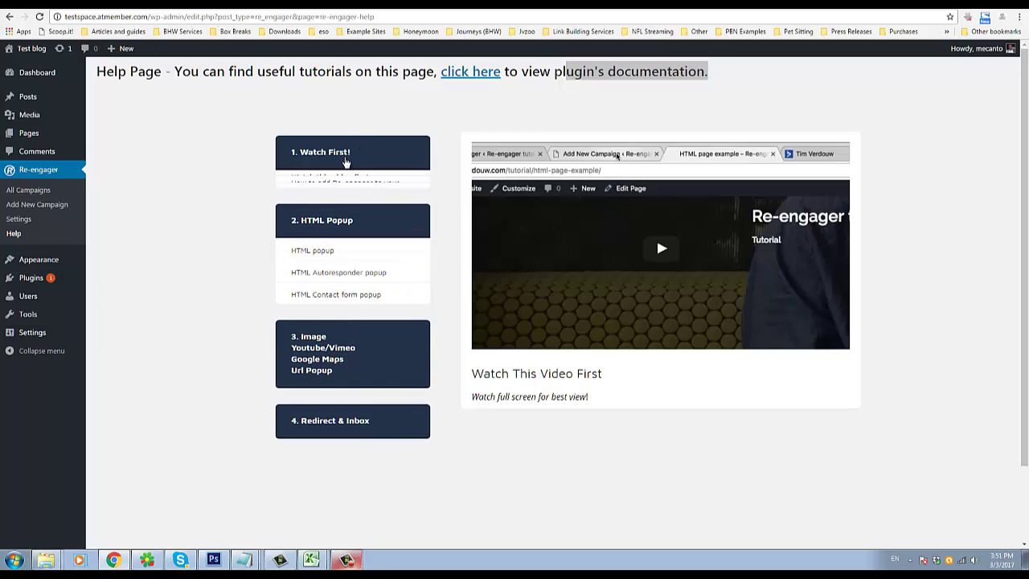
{"action": "left_click", "coordinate": [359, 296]}
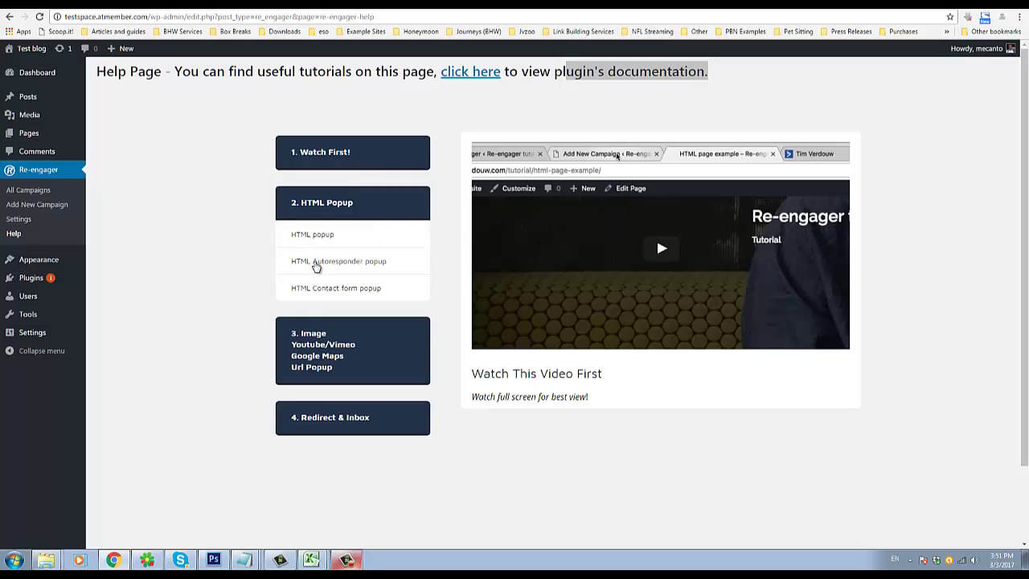
{"action": "left_click", "coordinate": [341, 357]}
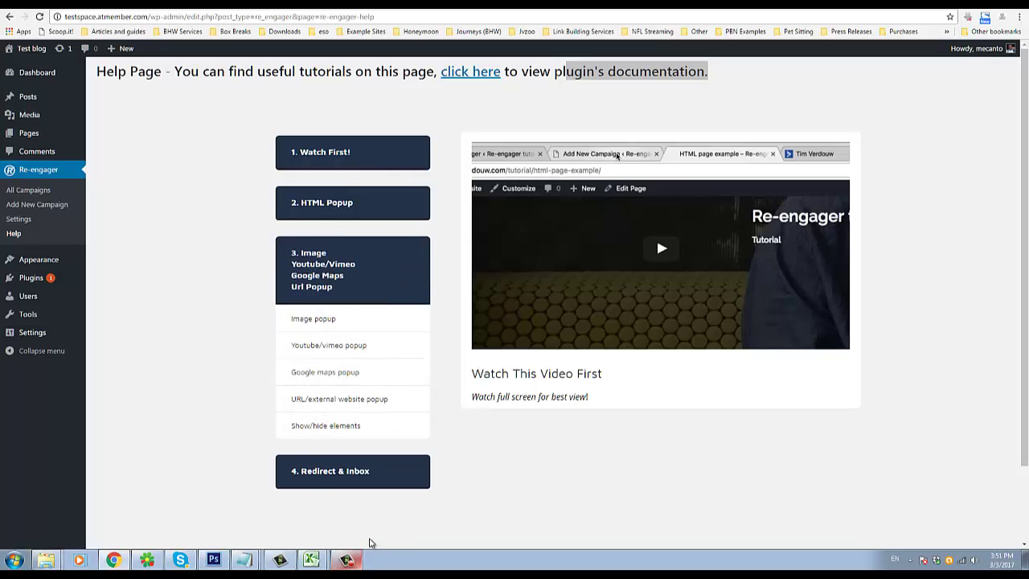
{"action": "left_click", "coordinate": [341, 468]}
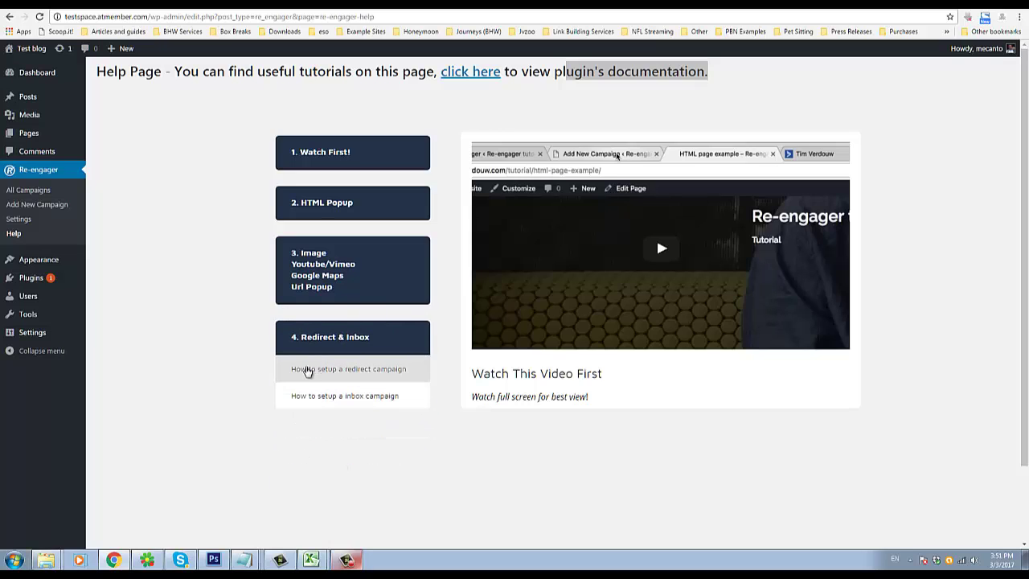
{"action": "left_click", "coordinate": [341, 274]}
{"action": "left_click", "coordinate": [324, 207]}
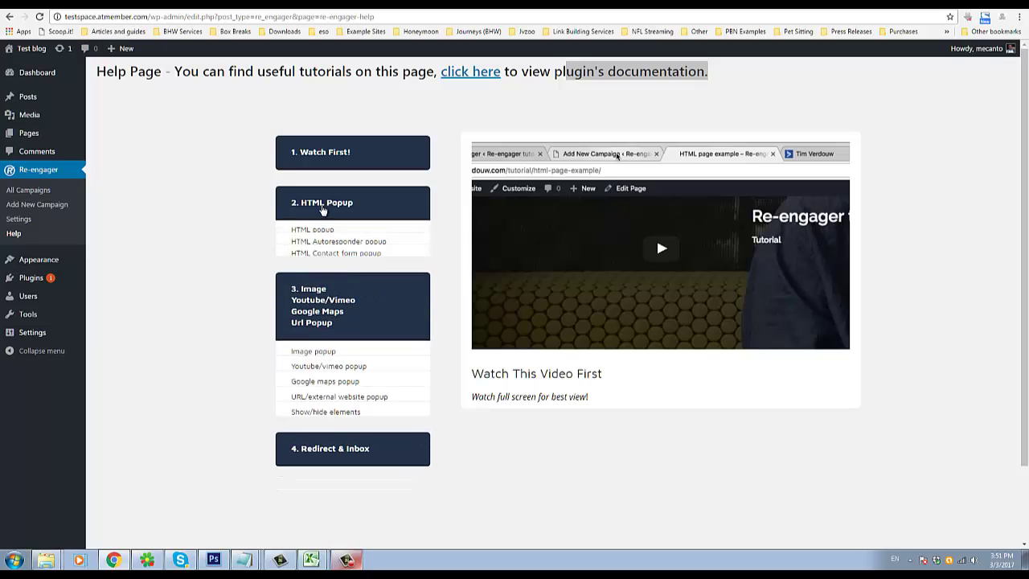
{"action": "left_click", "coordinate": [324, 165]}
{"action": "double_click", "coordinate": [321, 162]}
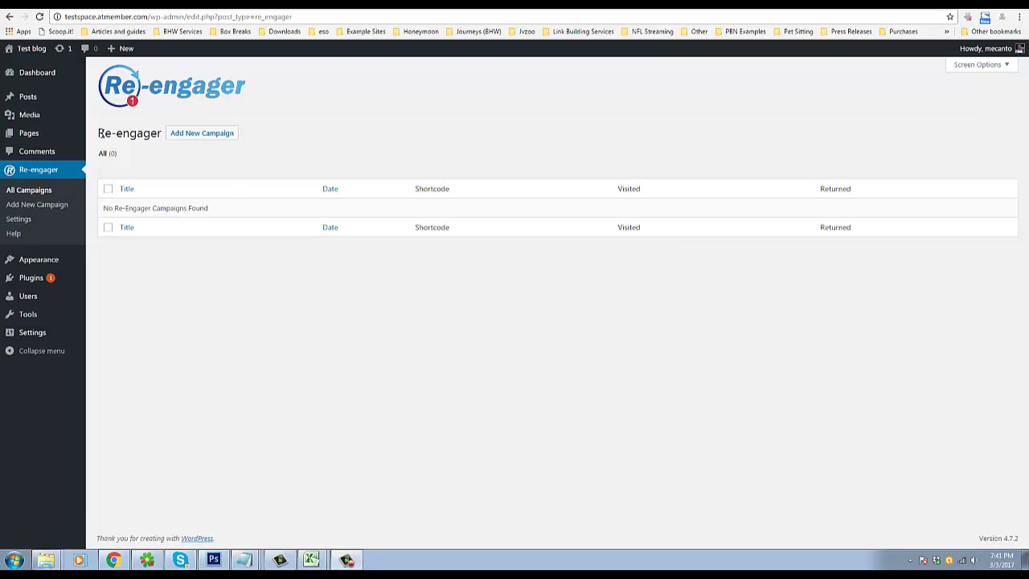
{"action": "mouse_move", "coordinate": [99, 133]}
{"action": "left_mouse_down"}
{"action": "mouse_move", "coordinate": [161, 133]}
{"action": "mouse_move", "coordinate": [100, 134]}
{"action": "left_mouse_up"}
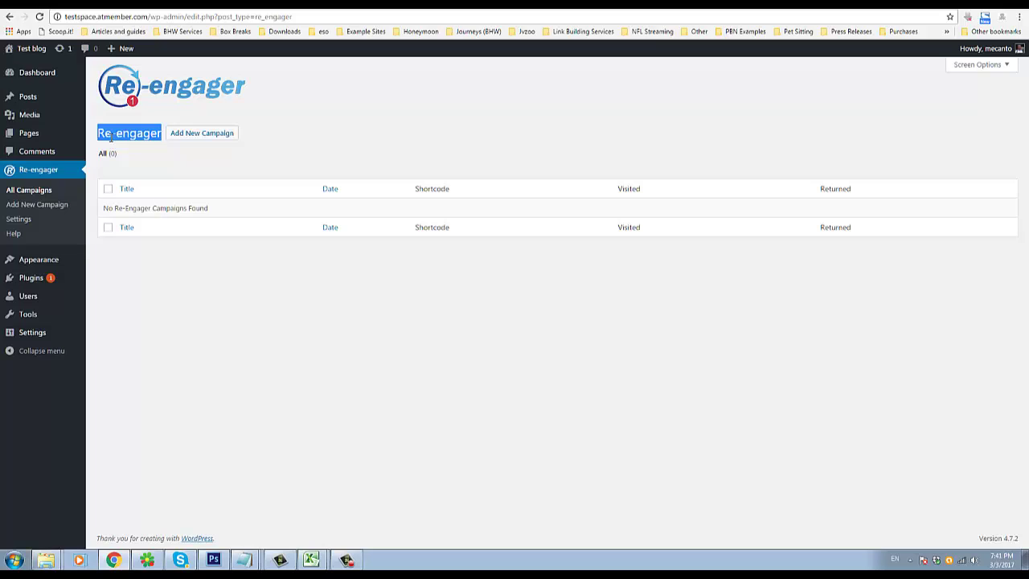
{"action": "left_click", "coordinate": [110, 138]}
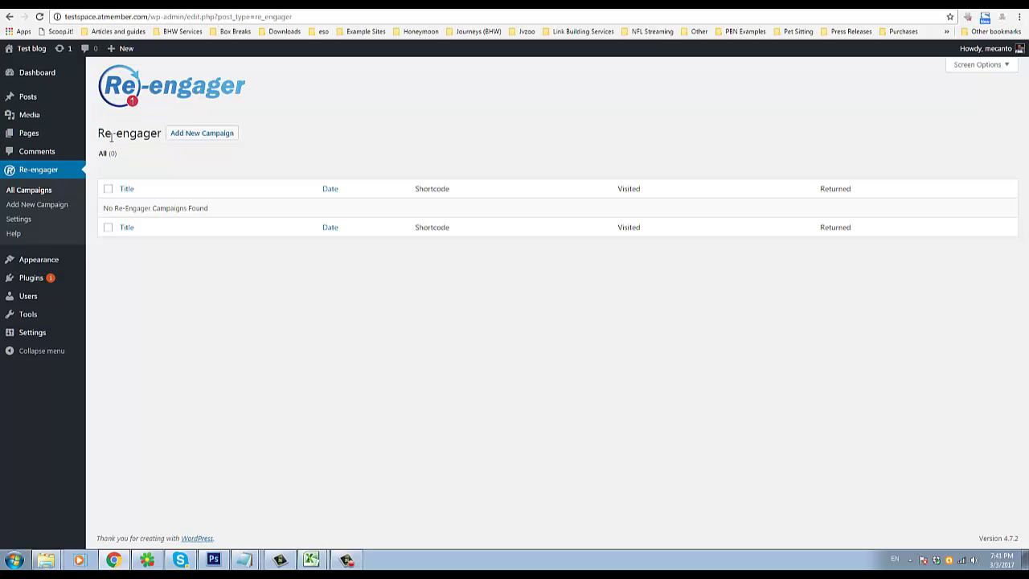
{"action": "mouse_move", "coordinate": [161, 133]}
{"action": "left_mouse_down"}
{"action": "mouse_move", "coordinate": [99, 134]}
{"action": "mouse_move", "coordinate": [161, 133]}
{"action": "left_mouse_up"}
{"action": "left_click", "coordinate": [99, 134]}
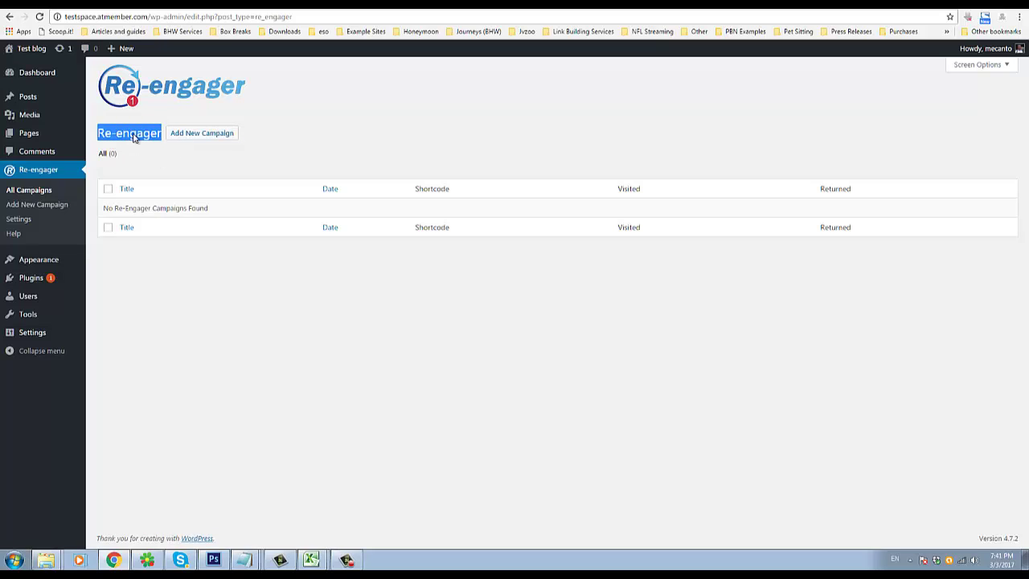
{"action": "mouse_move", "coordinate": [99, 137]}
{"action": "left_mouse_down"}
{"action": "mouse_move", "coordinate": [161, 133]}
{"action": "mouse_move", "coordinate": [100, 143]}
{"action": "left_mouse_up"}
Start a new Re-engager campaign titled "YouTube Test #1".
{"action": "left_click", "coordinate": [180, 134]}
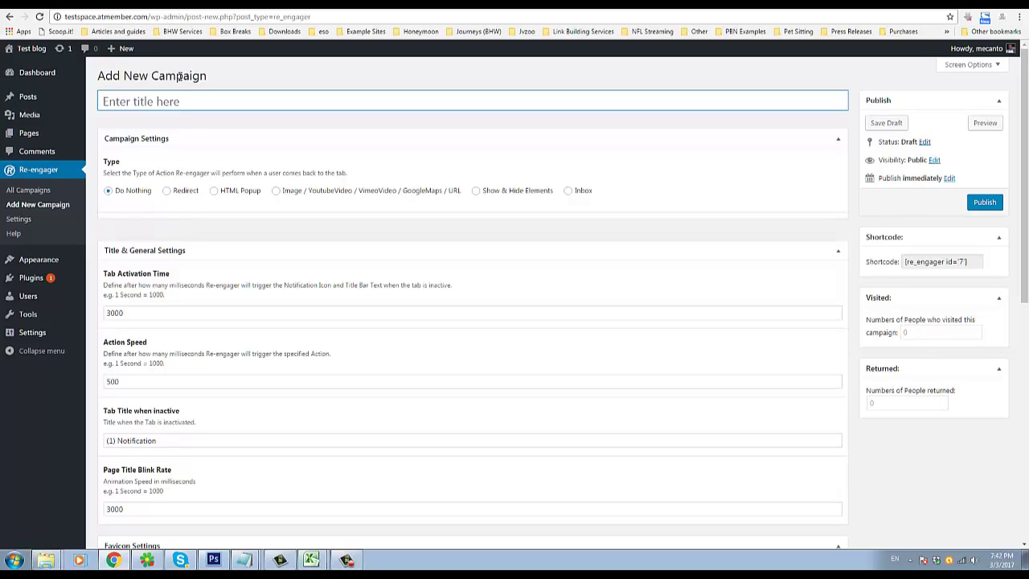
{"action": "type", "text": "YouTube Test #1"}
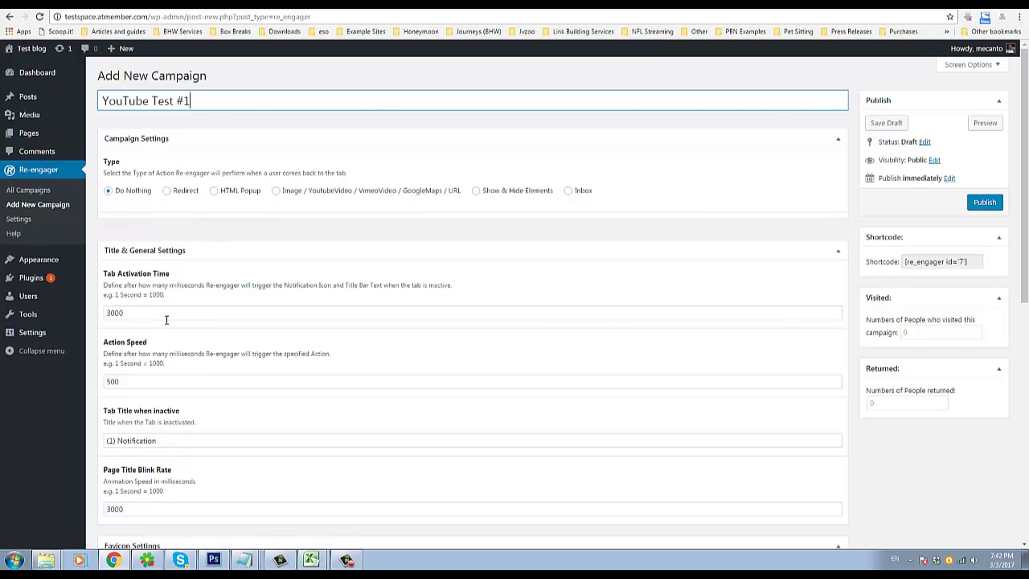
Examine the new campaign's title, general and favicon settings.
{"action": "scroll", "coordinate": [177, 266], "scroll_direction": "down", "scroll_amount": 4}
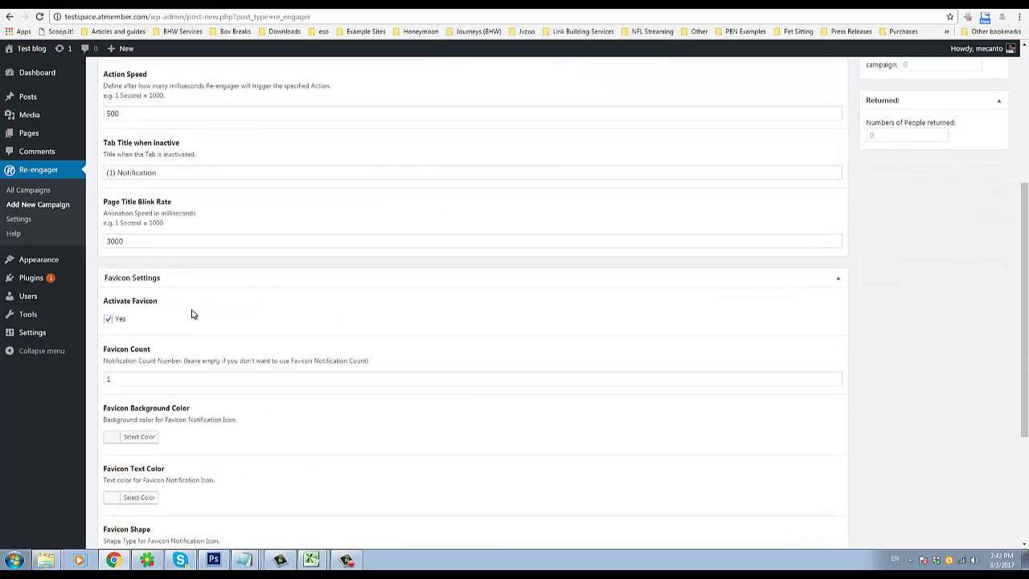
{"action": "scroll", "coordinate": [191, 312], "scroll_direction": "down", "scroll_amount": 3}
{"action": "scroll", "coordinate": [193, 320], "scroll_direction": "up", "scroll_amount": 7}
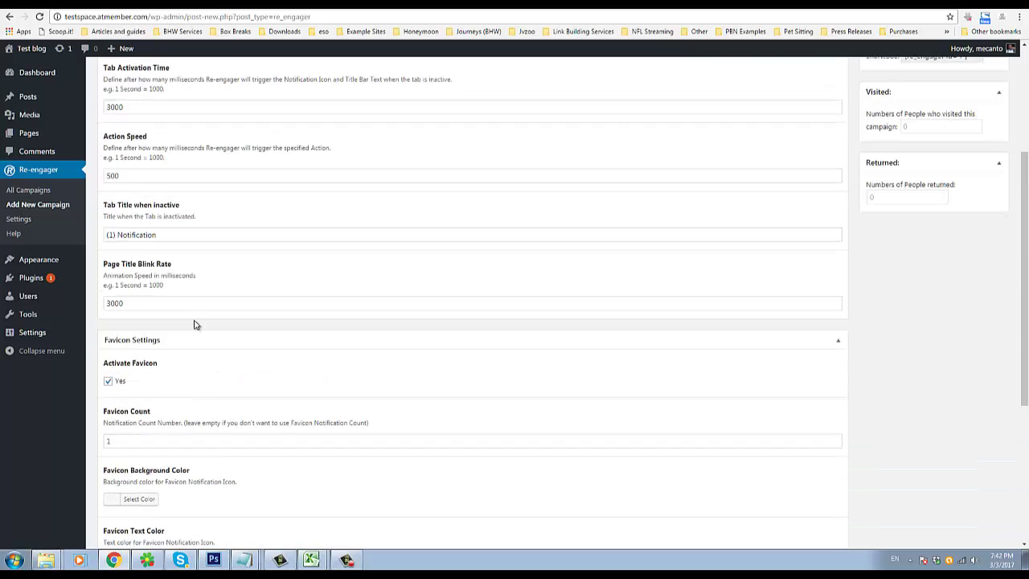
{"action": "scroll", "coordinate": [144, 269], "scroll_direction": "down", "scroll_amount": 4}
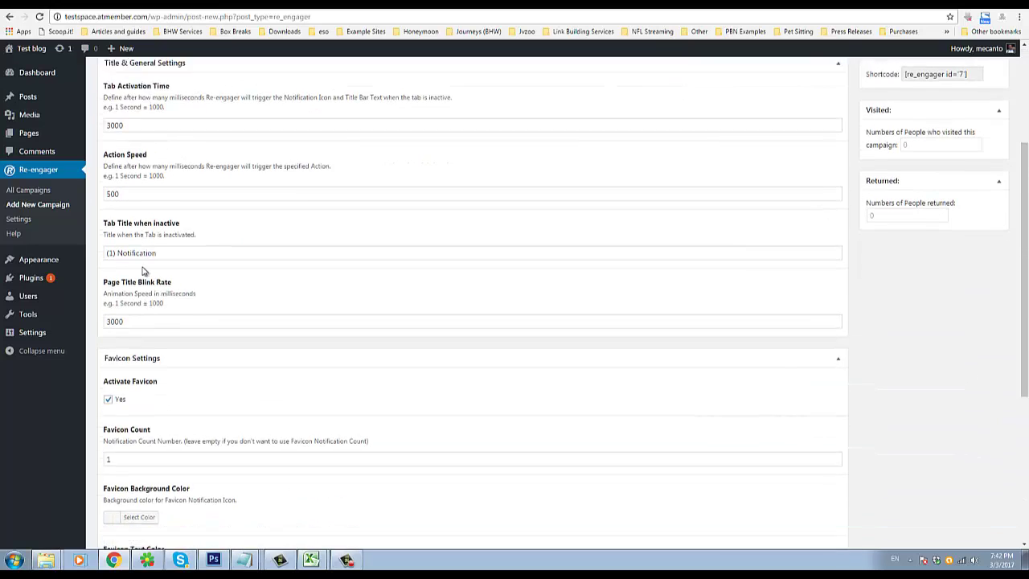
{"action": "scroll", "coordinate": [143, 271], "scroll_direction": "down", "scroll_amount": 2}
{"action": "scroll", "coordinate": [145, 278], "scroll_direction": "up", "scroll_amount": 6}
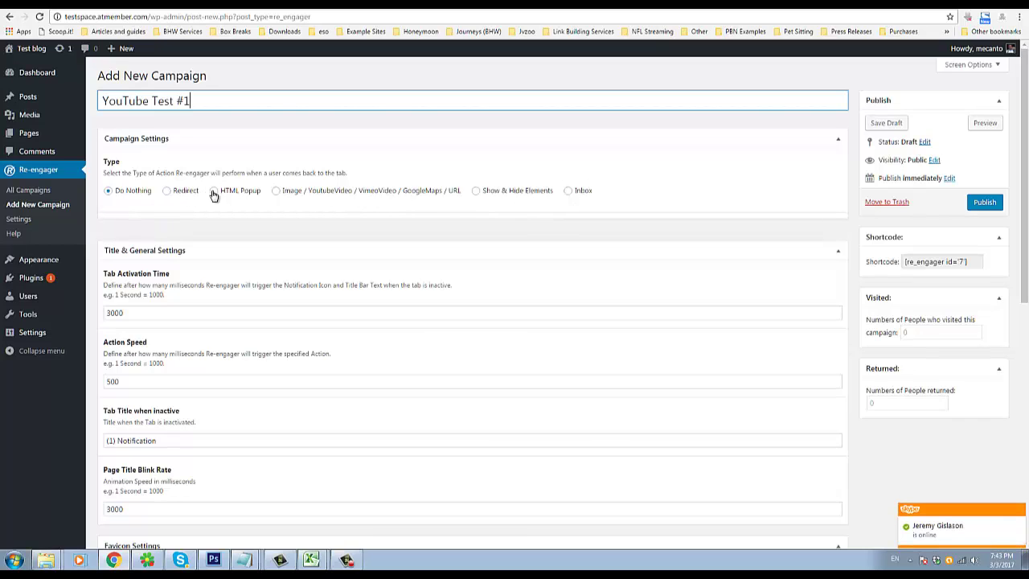
Set the campaign's action type to Redirect and make its redirect URL ready for entry.
{"action": "left_click", "coordinate": [184, 193]}
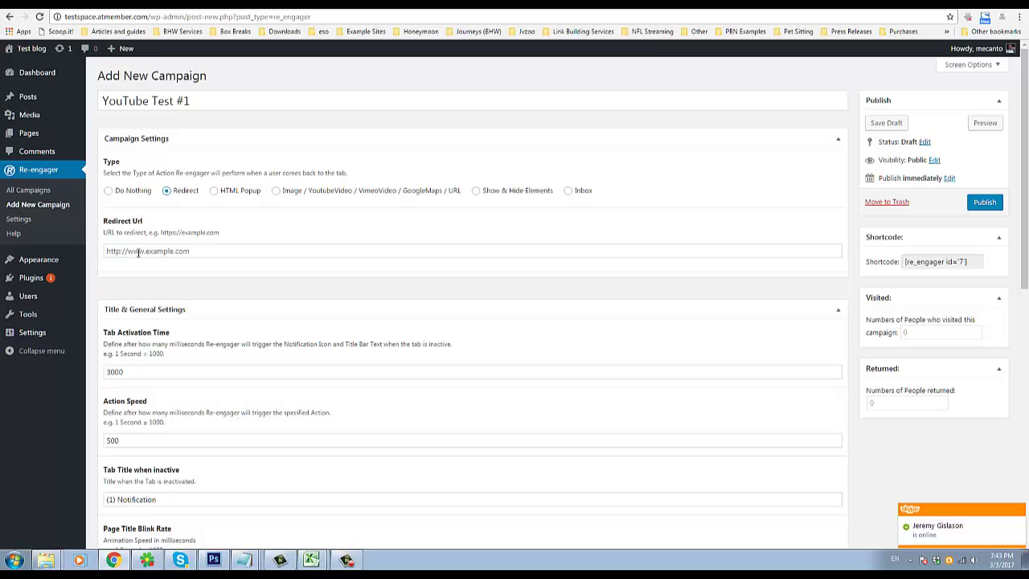
{"action": "left_click", "coordinate": [126, 253]}
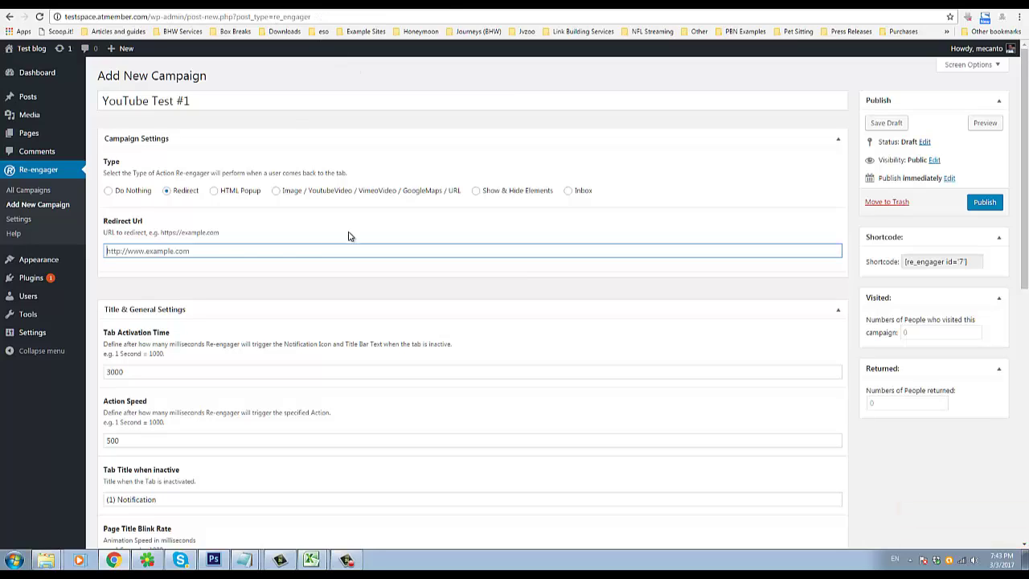
{"action": "triple_click", "coordinate": [218, 232]}
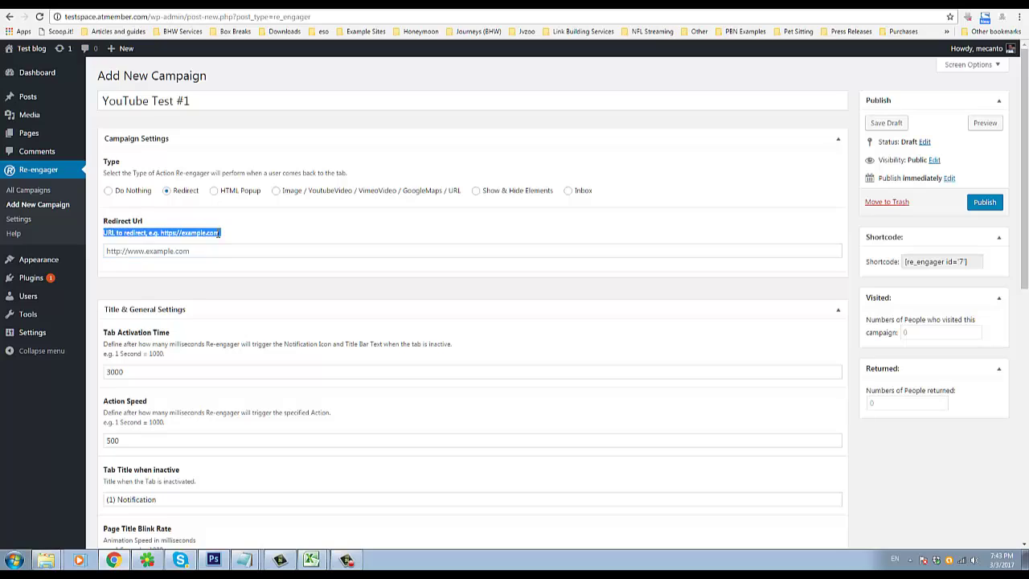
{"action": "left_click", "coordinate": [207, 253]}
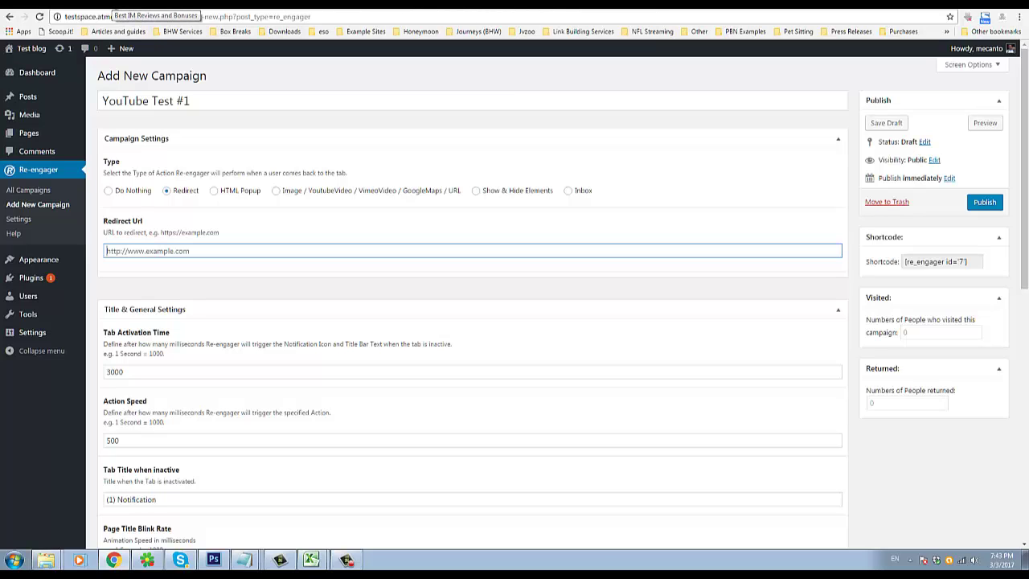
Switch to the MeCanto Reviews site and browse the Review Wizard Review and Bonus post for its GET Review Wizard link.
{"action": "left_click", "coordinate": [117, 5]}
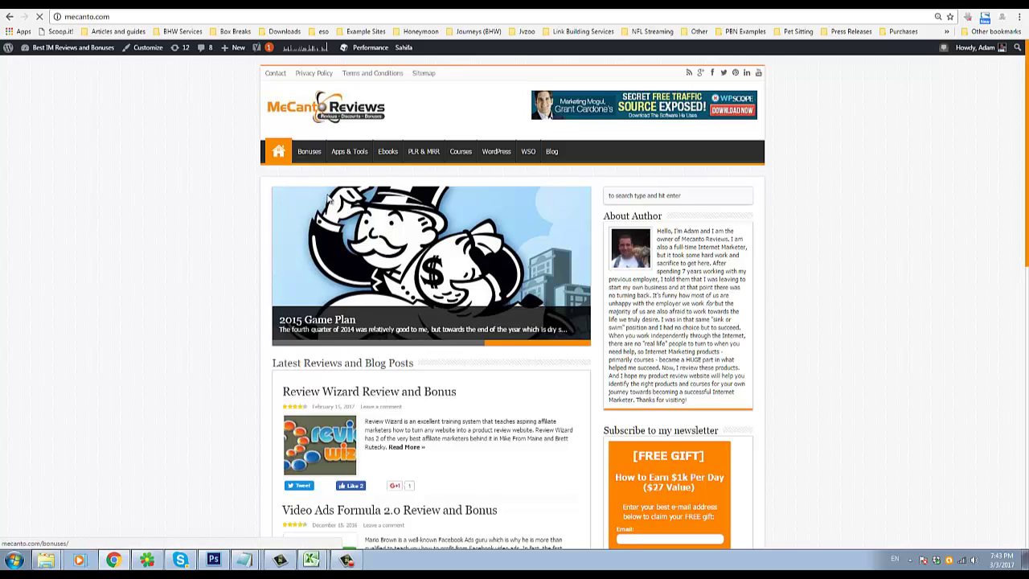
{"action": "left_click", "coordinate": [384, 296]}
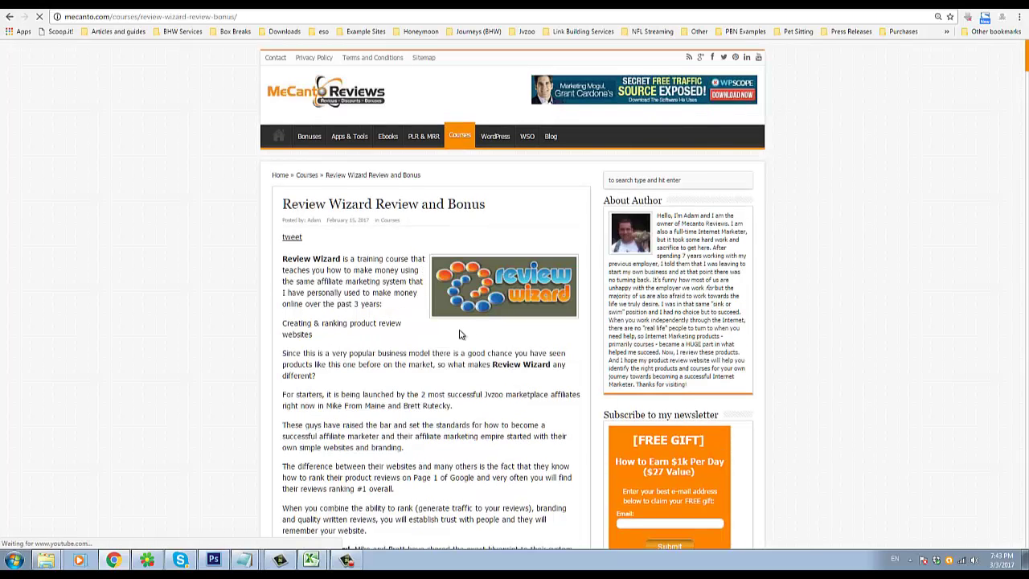
{"action": "scroll", "coordinate": [358, 374], "scroll_direction": "down", "scroll_amount": 4}
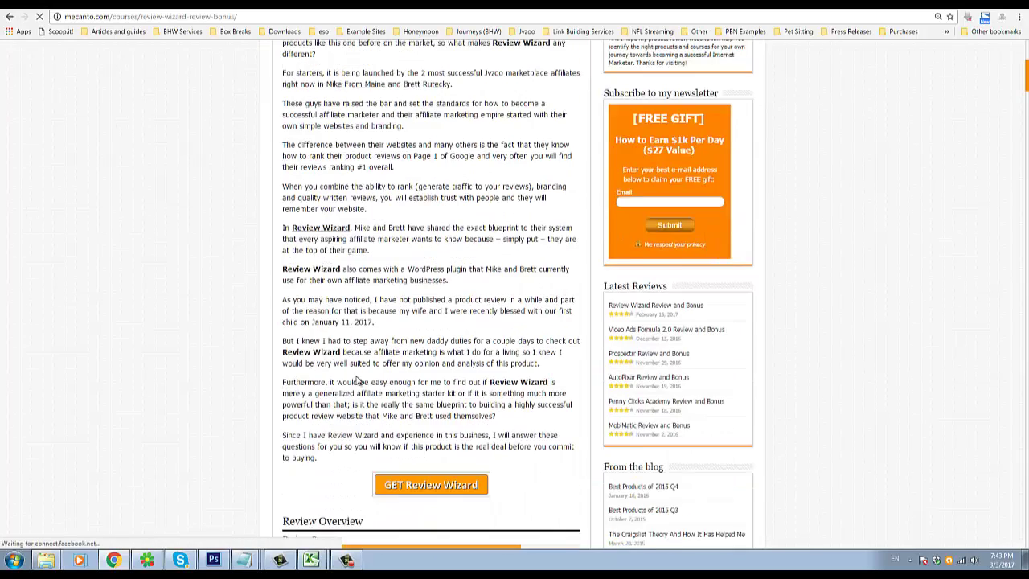
{"action": "scroll", "coordinate": [358, 381], "scroll_direction": "down", "scroll_amount": 5}
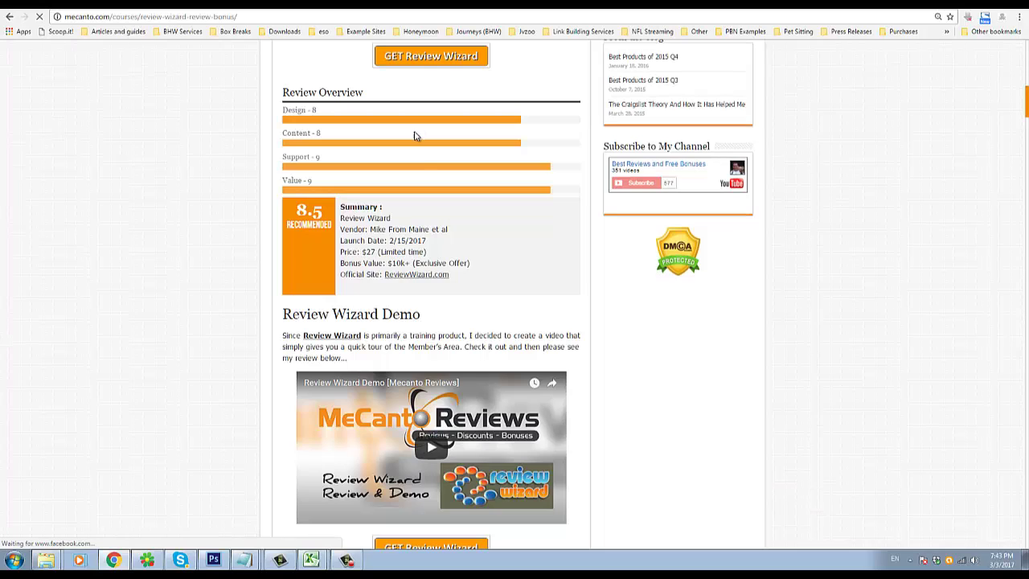
{"action": "scroll", "coordinate": [414, 136], "scroll_direction": "up", "scroll_amount": 2}
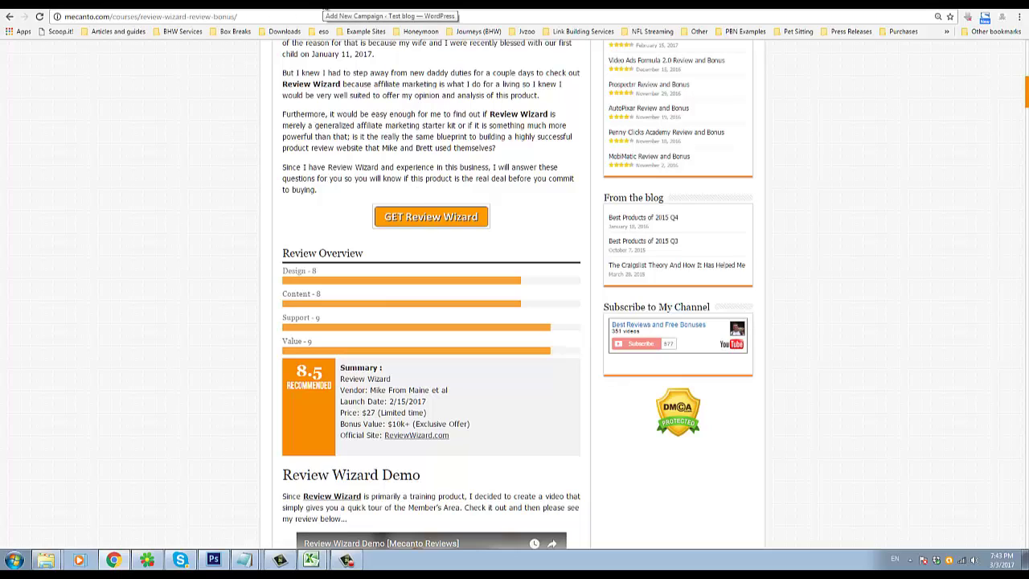
{"action": "left_click", "coordinate": [404, 219]}
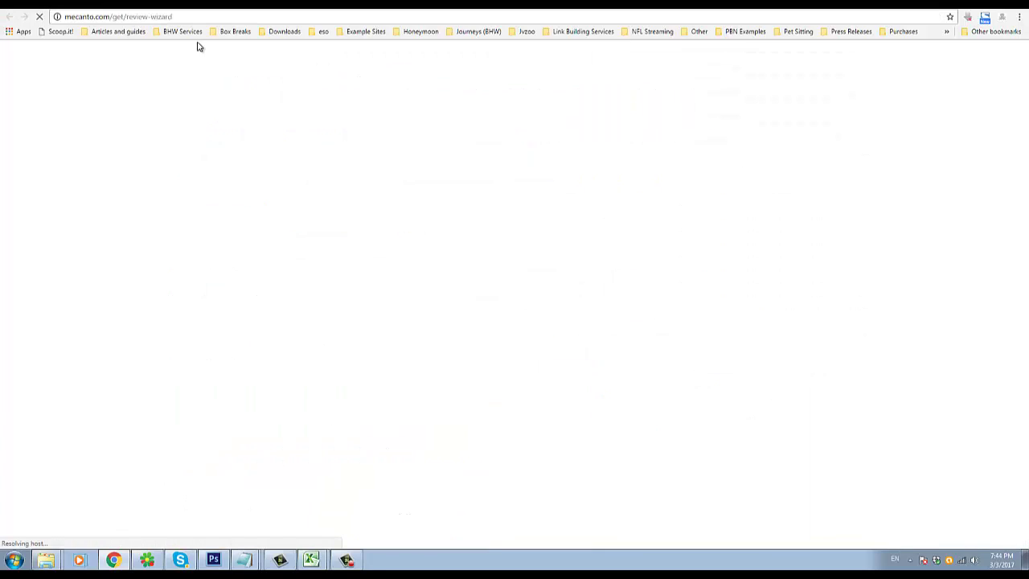
{"action": "right_click", "coordinate": [160, 17]}
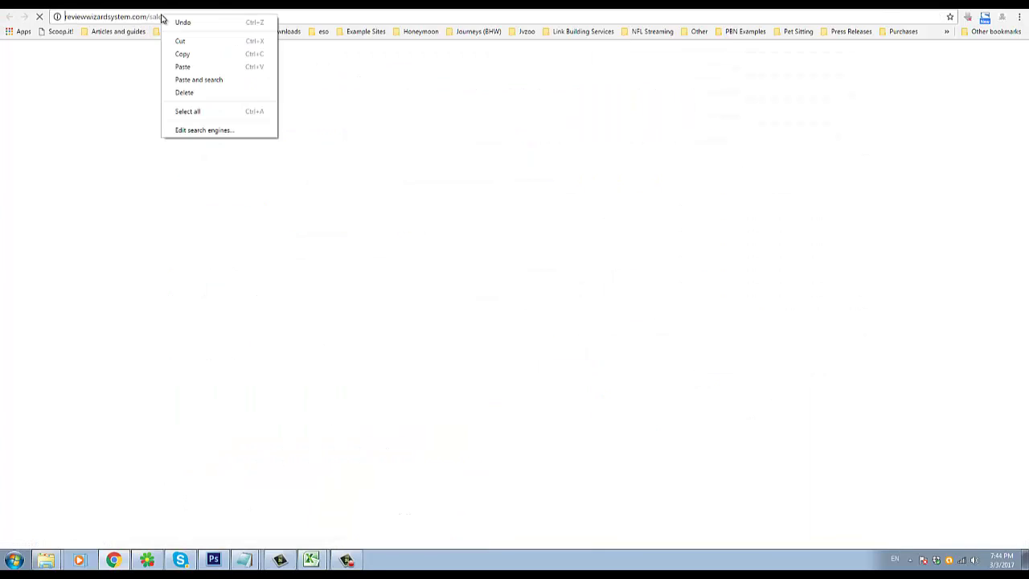
{"action": "left_click", "coordinate": [182, 54]}
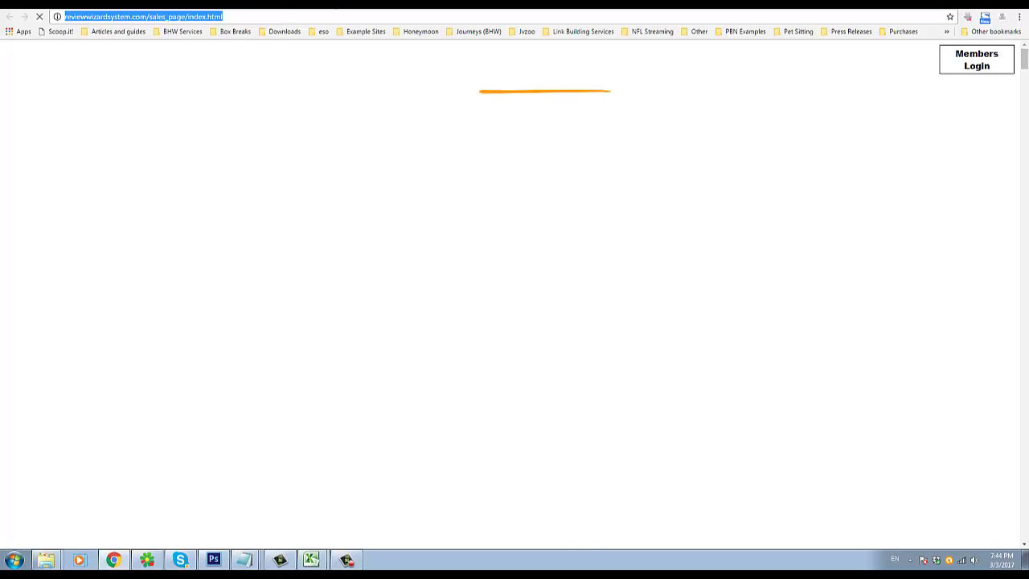
{"action": "key", "text": "alt+Left"}
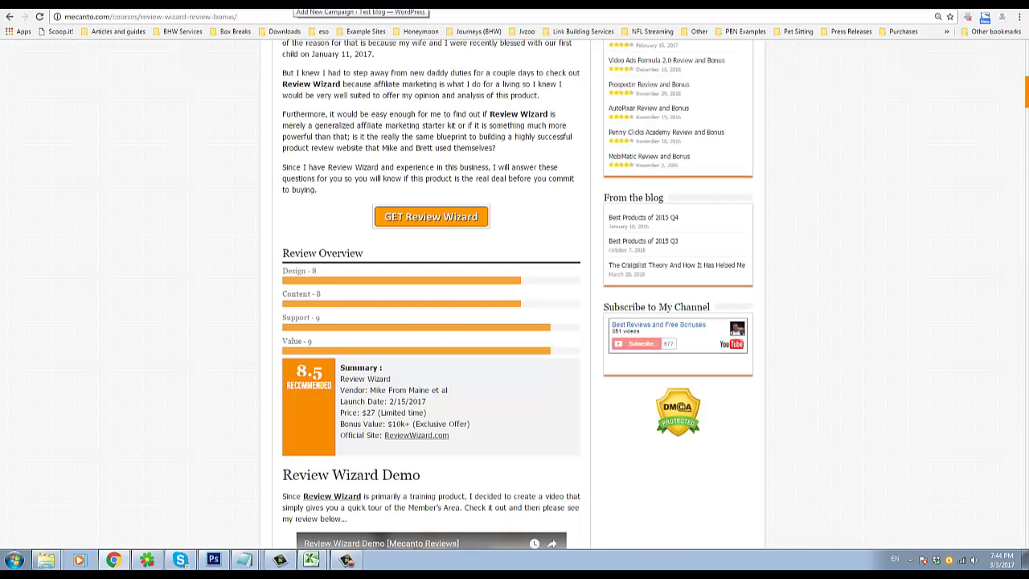
{"action": "left_click", "coordinate": [289, 3]}
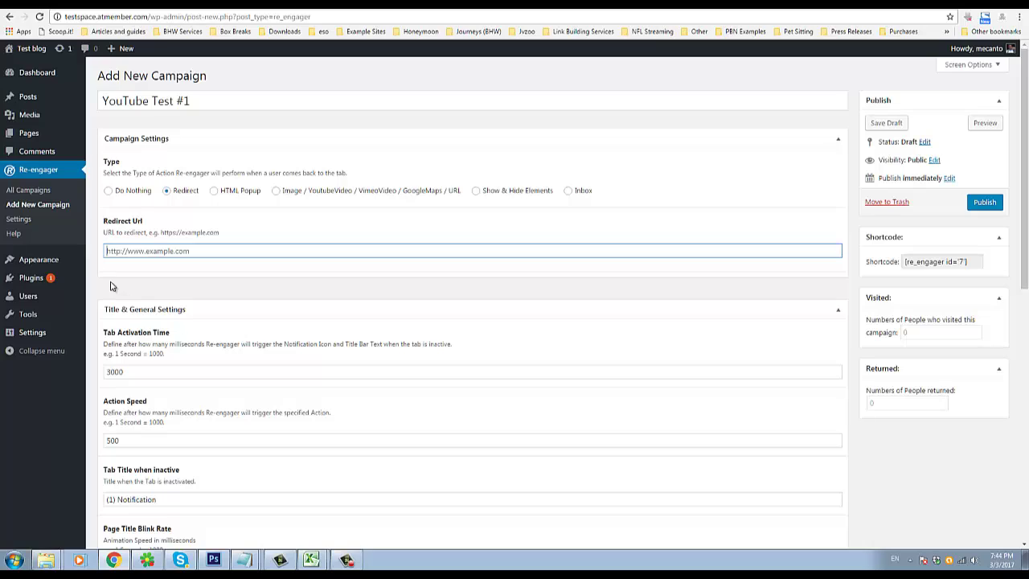
{"action": "type", "text": "http://mecanto.com/get/review-wizard"}
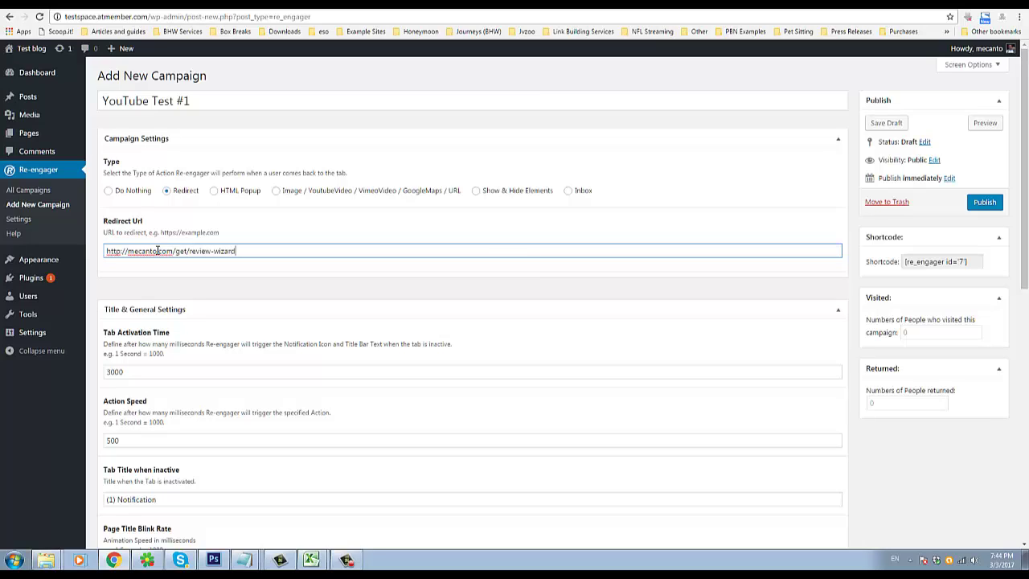
Check the redirect URL entered for the campaign.
{"action": "triple_click", "coordinate": [157, 250]}
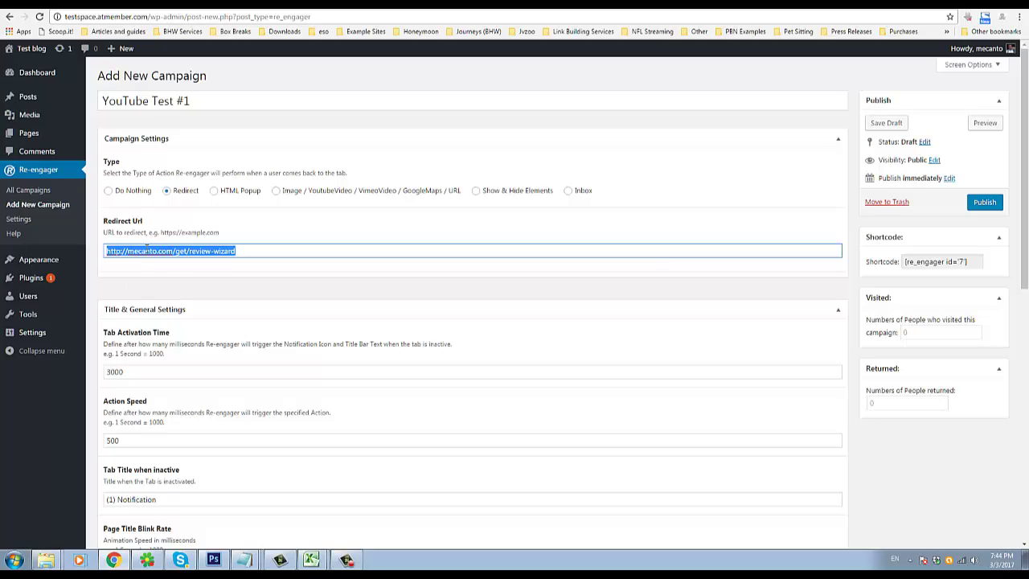
{"action": "left_click", "coordinate": [247, 251]}
{"action": "triple_click", "coordinate": [248, 251]}
{"action": "double_click", "coordinate": [197, 250]}
{"action": "left_click", "coordinate": [131, 251]}
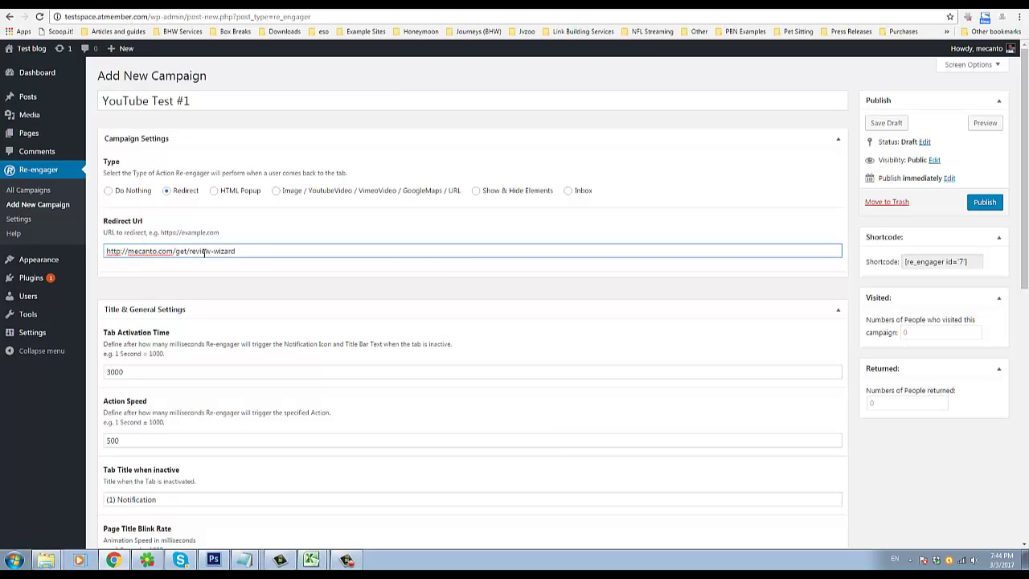
{"action": "double_click", "coordinate": [204, 251]}
{"action": "left_click", "coordinate": [232, 250]}
{"action": "left_click_drag", "start_coordinate": [267, 250], "coordinate": [104, 253]}
{"action": "left_click", "coordinate": [264, 232]}
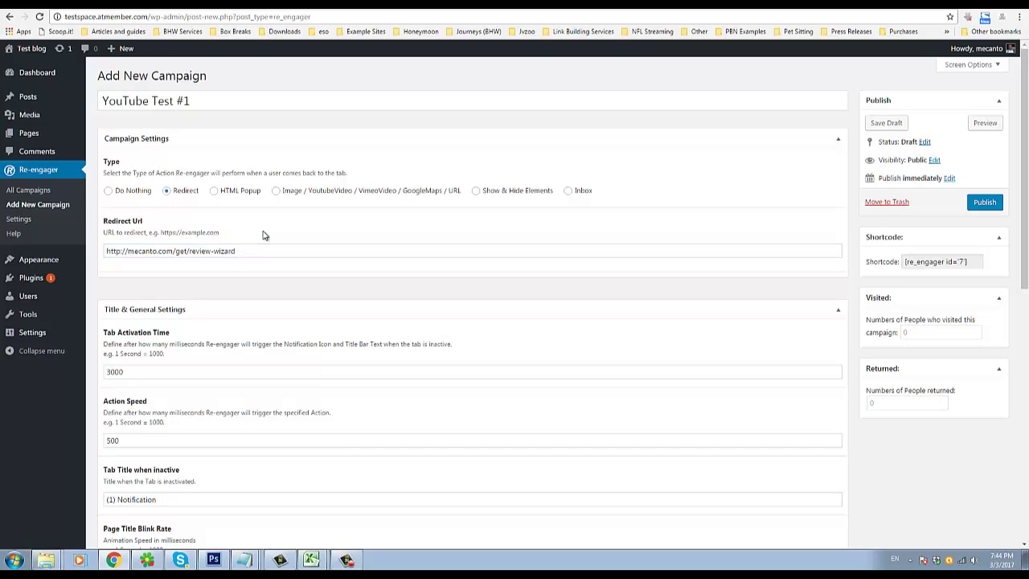
Examine the Tab Activation Time and Action Speed settings in relation to the campaign's redirect URL.
{"action": "scroll", "coordinate": [208, 294], "scroll_direction": "down", "scroll_amount": 2}
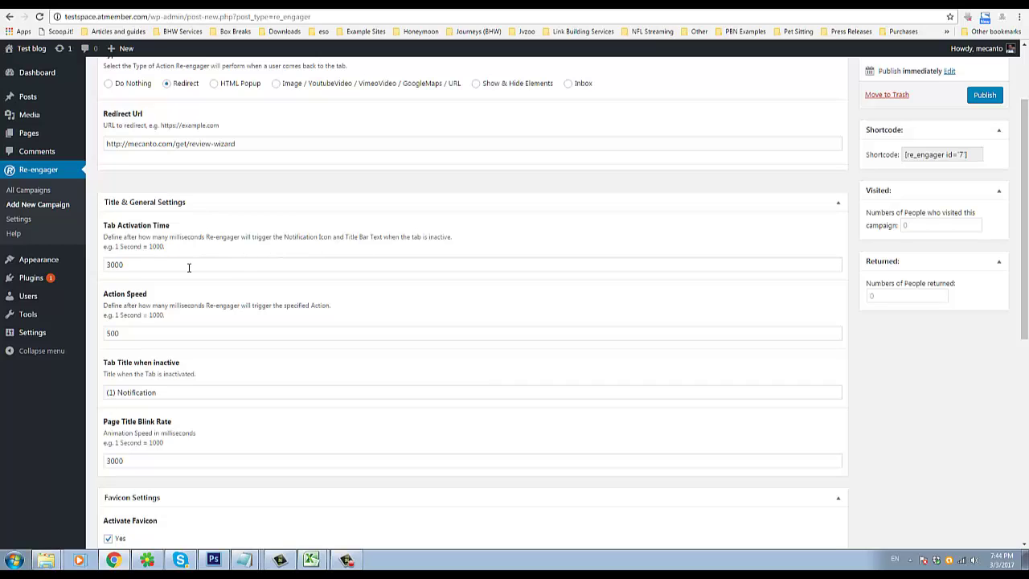
{"action": "left_click_drag", "start_coordinate": [116, 248], "coordinate": [145, 247]}
{"action": "double_click", "coordinate": [131, 265]}
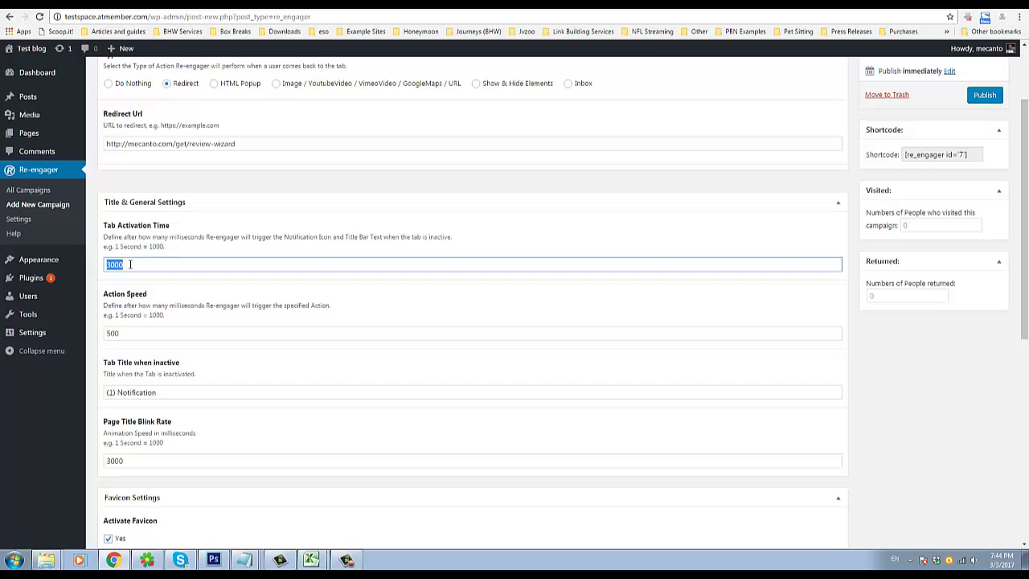
{"action": "left_click", "coordinate": [112, 268]}
{"action": "left_click_drag", "start_coordinate": [107, 264], "coordinate": [131, 262]}
{"action": "left_click_drag", "start_coordinate": [111, 306], "coordinate": [339, 304]}
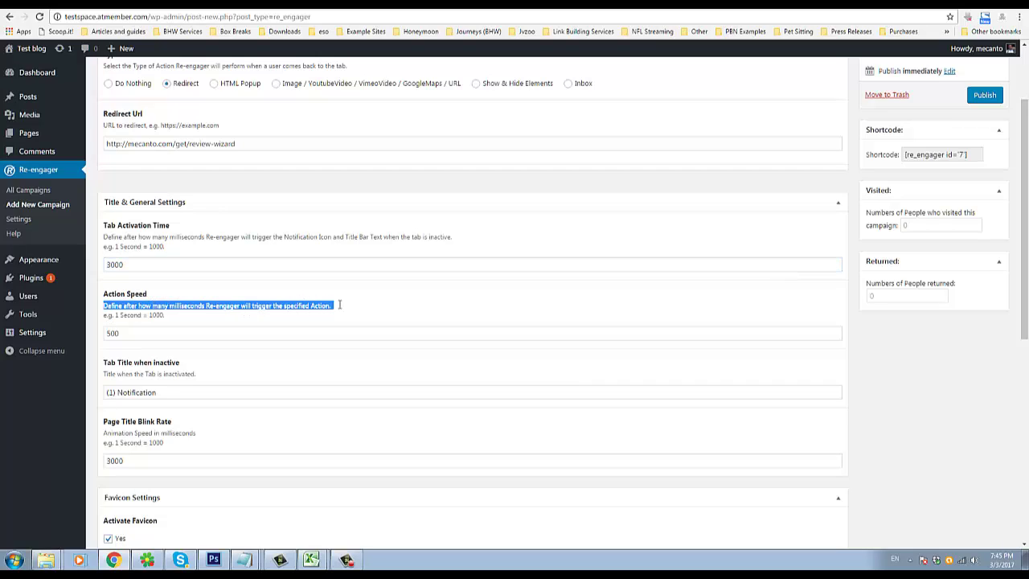
{"action": "left_click", "coordinate": [249, 311]}
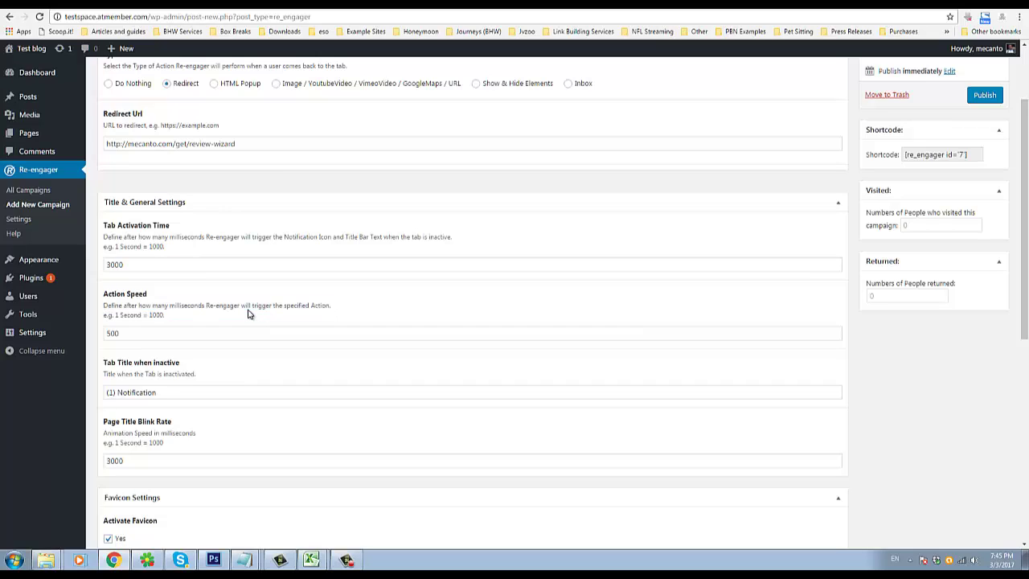
{"action": "left_click_drag", "start_coordinate": [249, 307], "coordinate": [249, 315]}
{"action": "left_click", "coordinate": [248, 307]}
{"action": "double_click", "coordinate": [158, 334]}
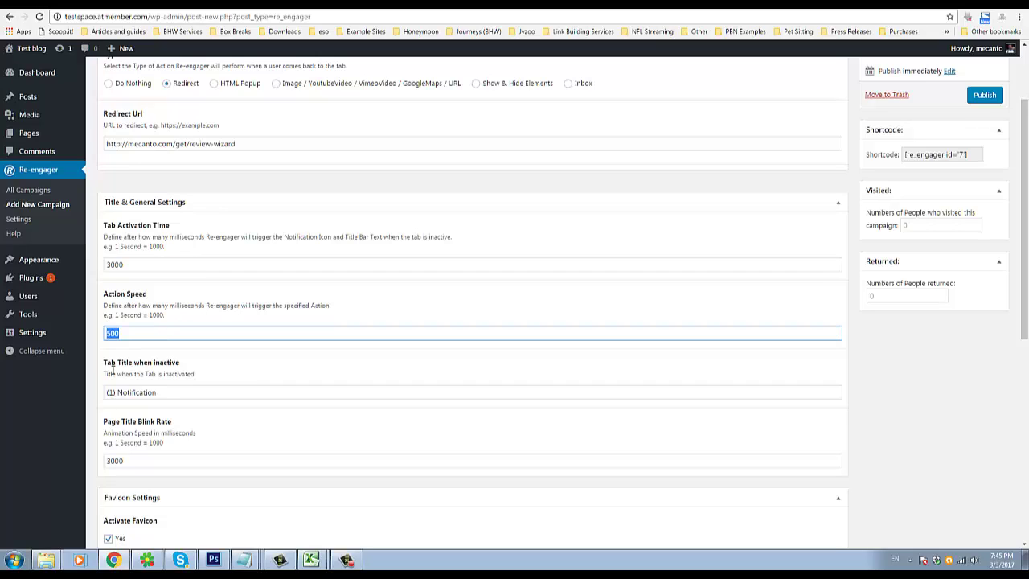
{"action": "left_click", "coordinate": [197, 333]}
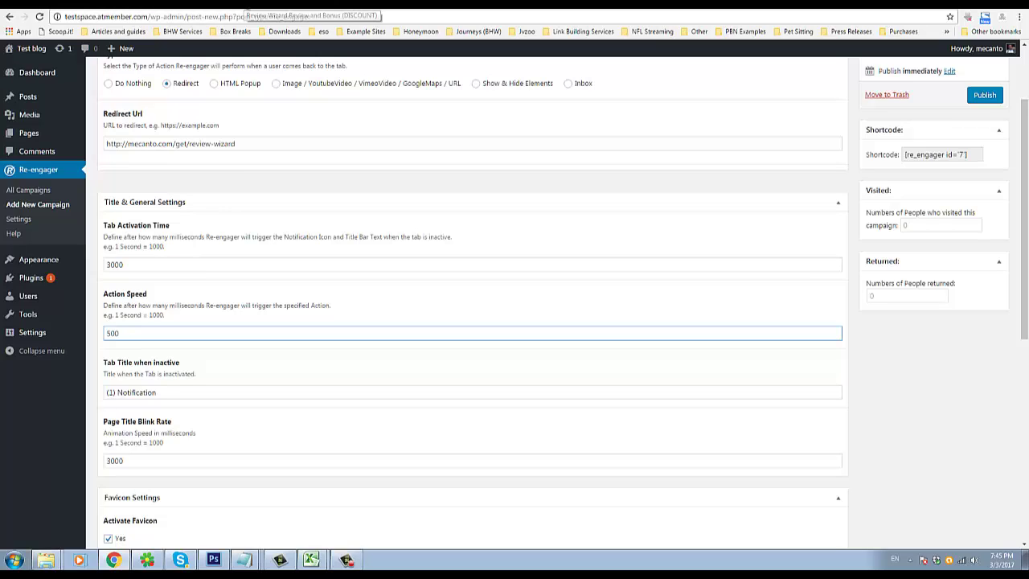
{"action": "left_click", "coordinate": [239, 143]}
{"action": "triple_click", "coordinate": [172, 141]}
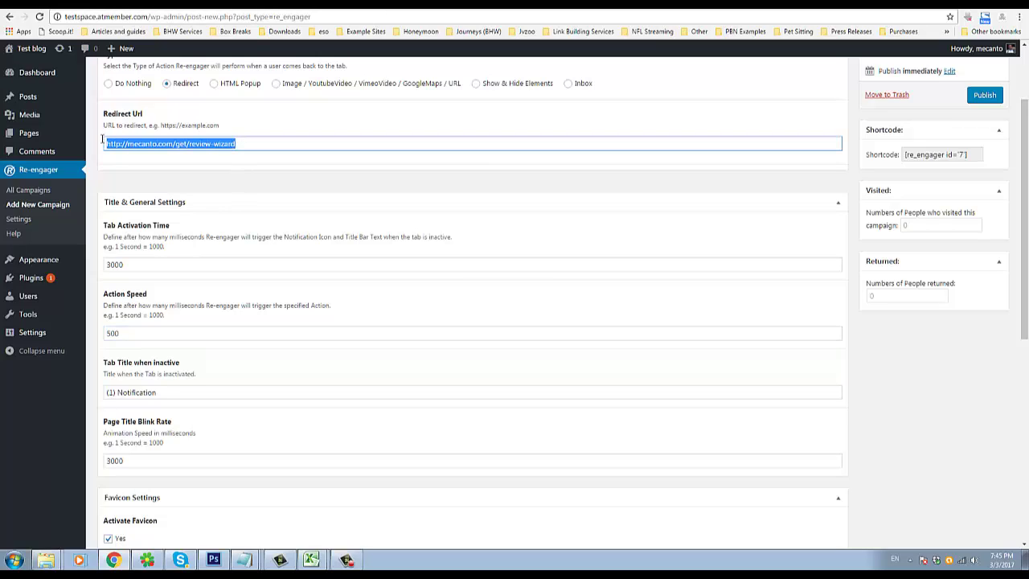
Set the campaign's Action Speed to 2000 milliseconds.
{"action": "scroll", "coordinate": [181, 298], "scroll_direction": "down", "scroll_amount": 2}
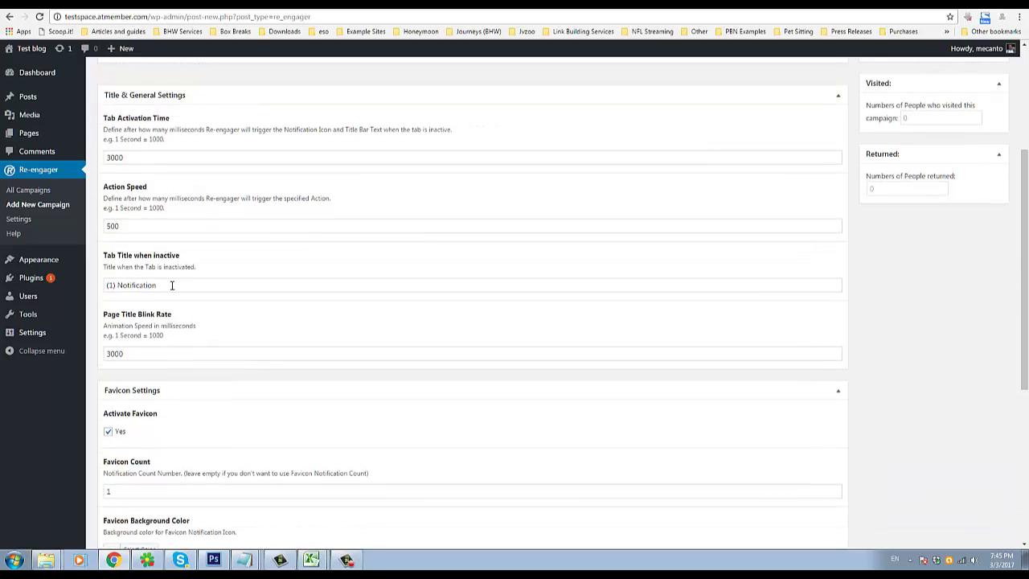
{"action": "left_click", "coordinate": [126, 226]}
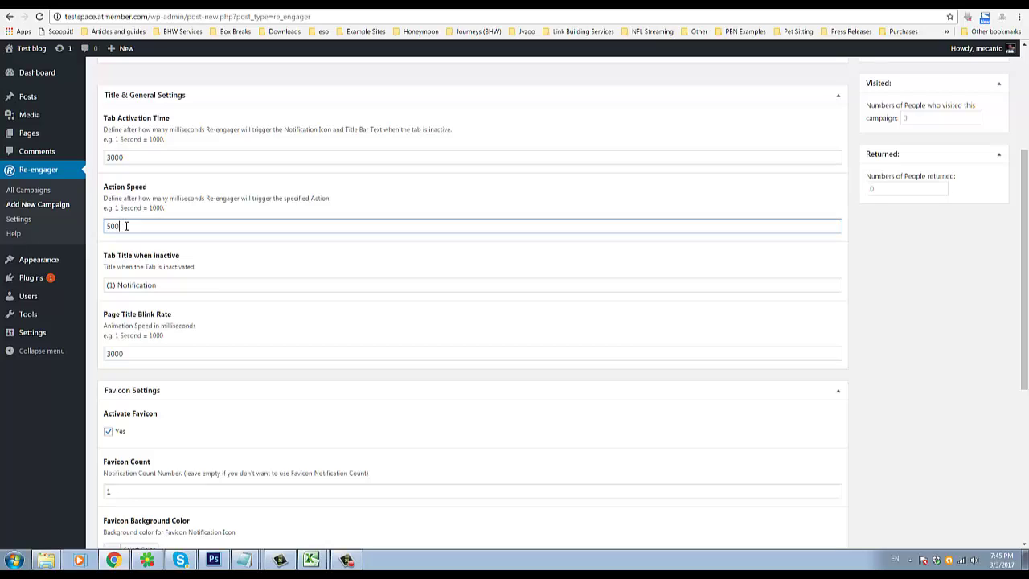
{"action": "double_click", "coordinate": [127, 226]}
{"action": "type", "text": "2000"}
{"action": "double_click", "coordinate": [126, 226]}
{"action": "left_click", "coordinate": [180, 224]}
Examine the campaign's Tab Title when inactive setting and its notification text.
{"action": "triple_click", "coordinate": [132, 266]}
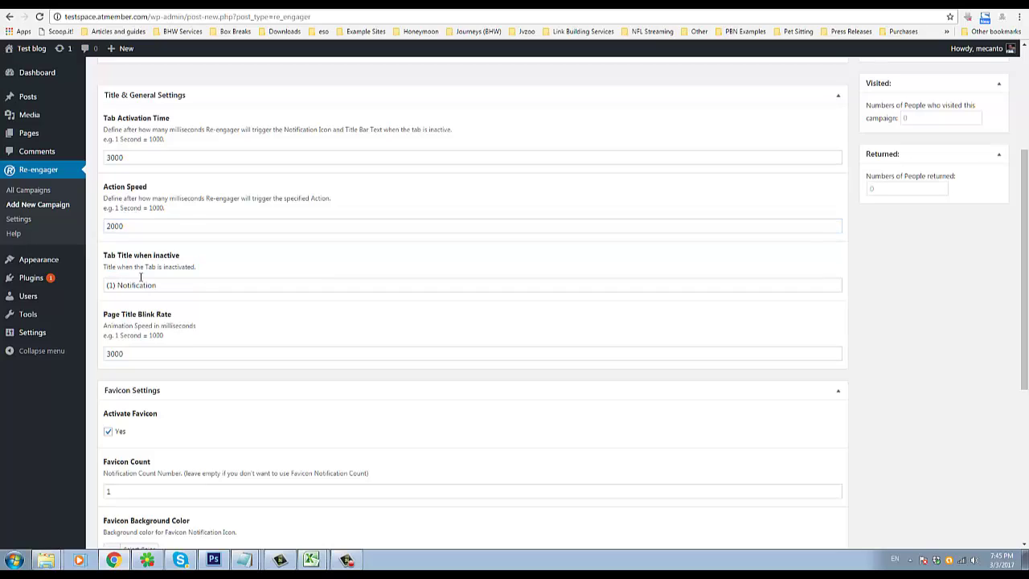
{"action": "left_click", "coordinate": [144, 284]}
{"action": "left_click", "coordinate": [236, 245]}
{"action": "triple_click", "coordinate": [116, 286]}
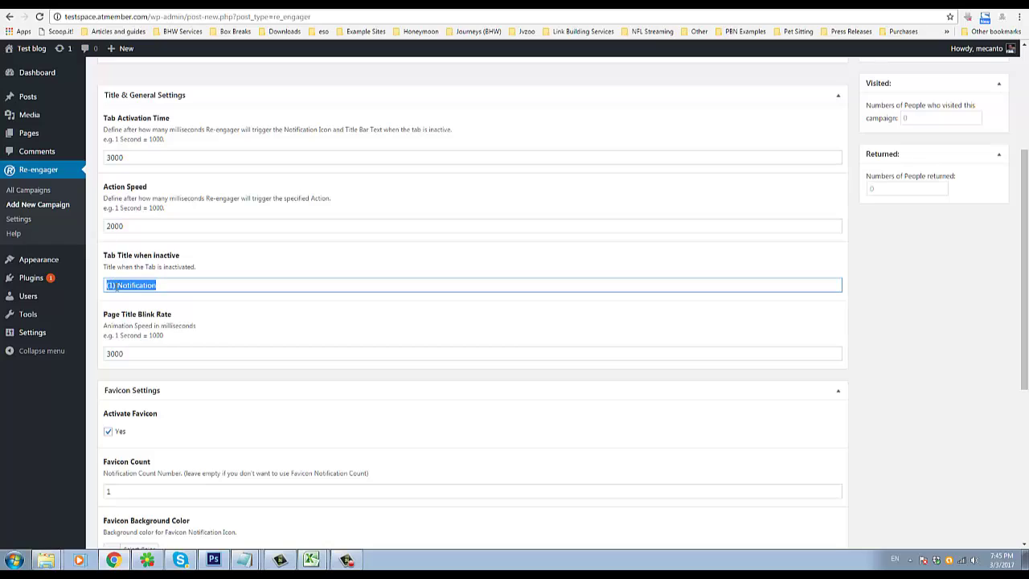
{"action": "left_click", "coordinate": [129, 287]}
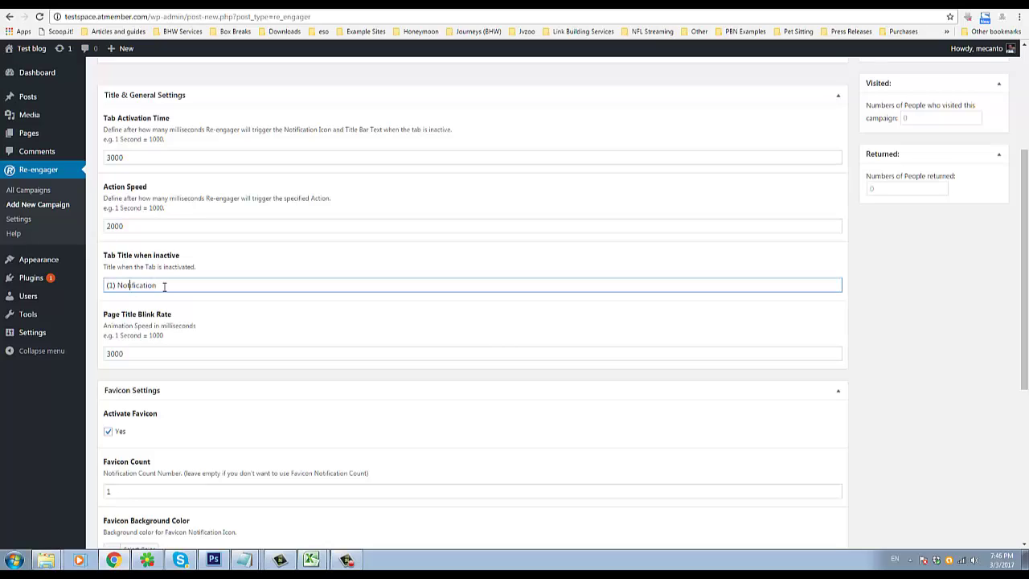
{"action": "left_click_drag", "start_coordinate": [165, 286], "coordinate": [92, 287]}
{"action": "left_click", "coordinate": [119, 286]}
{"action": "triple_click", "coordinate": [117, 285]}
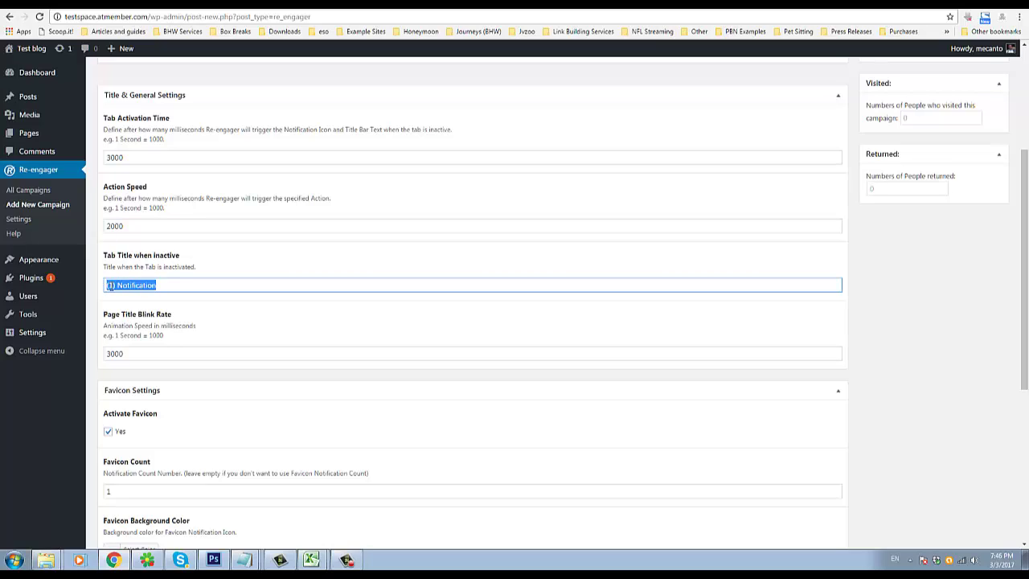
{"action": "left_click", "coordinate": [107, 285]}
{"action": "triple_click", "coordinate": [156, 286]}
{"action": "left_click", "coordinate": [156, 285]}
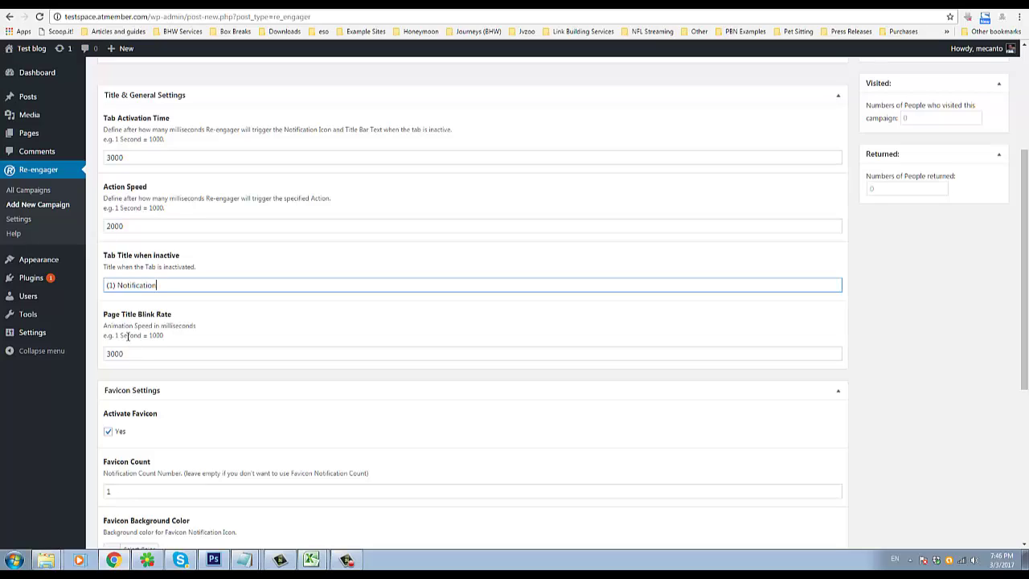
Check the Page Title Blink Rate and set the Favicon Count to 1.
{"action": "double_click", "coordinate": [131, 359]}
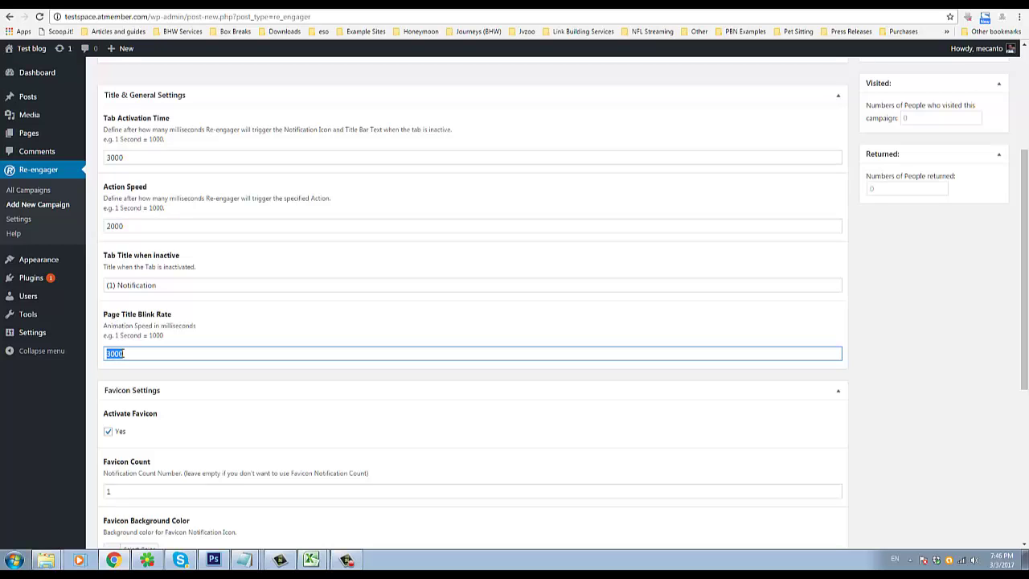
{"action": "scroll", "coordinate": [171, 348], "scroll_direction": "down", "scroll_amount": 1}
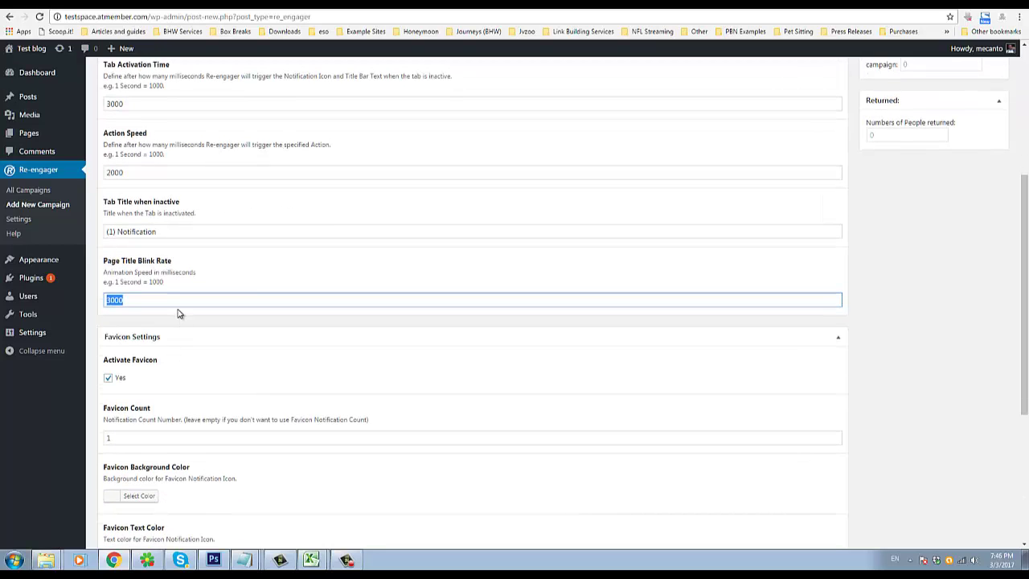
{"action": "scroll", "coordinate": [176, 314], "scroll_direction": "down", "scroll_amount": 2}
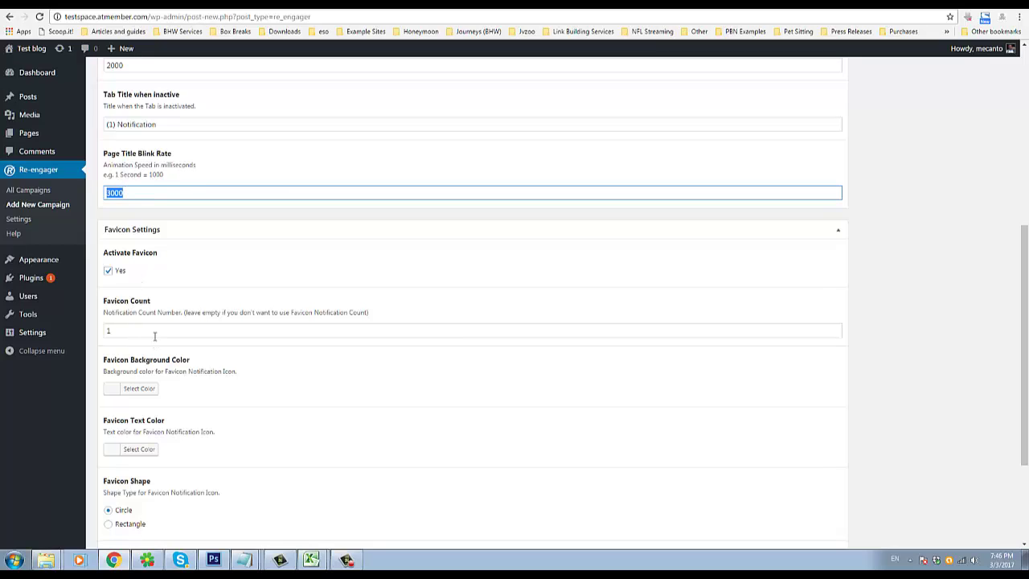
{"action": "key", "text": "Tab"}
{"action": "key", "text": "Tab"}
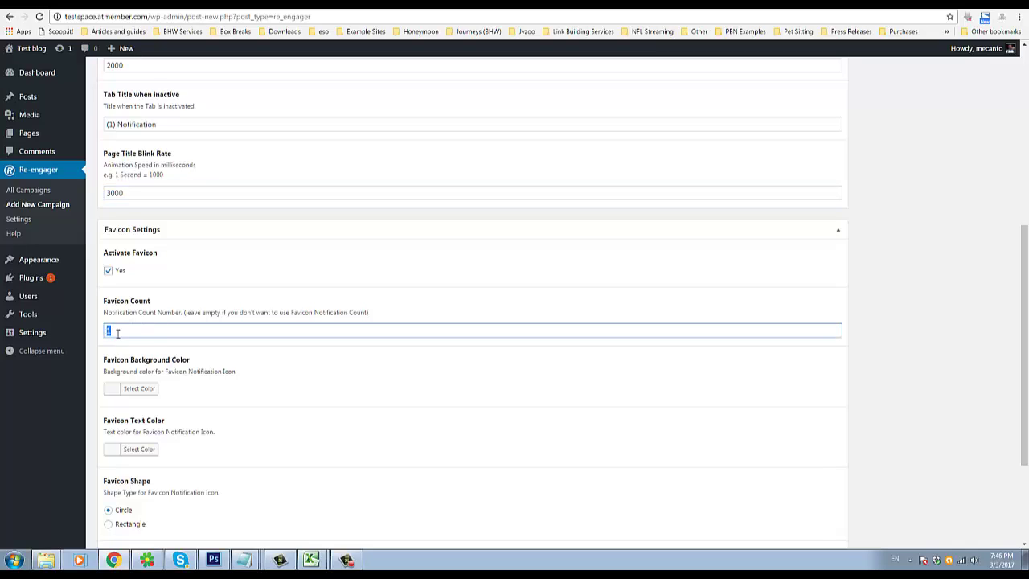
{"action": "type", "text": "1"}
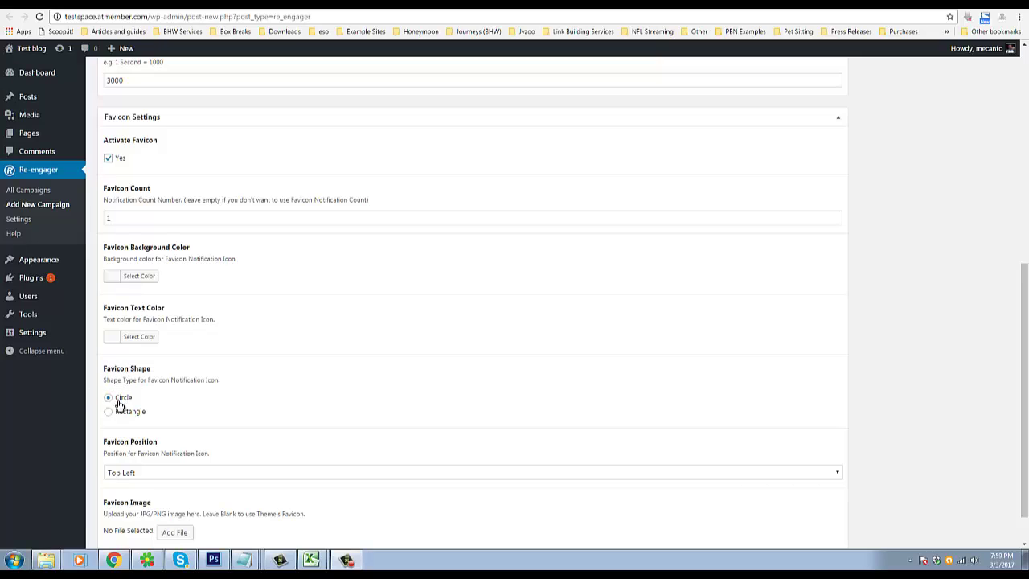
Examine the available Favicon Position options and the upload note for the Favicon Image in the other campaign draft.
{"action": "left_click", "coordinate": [169, 474]}
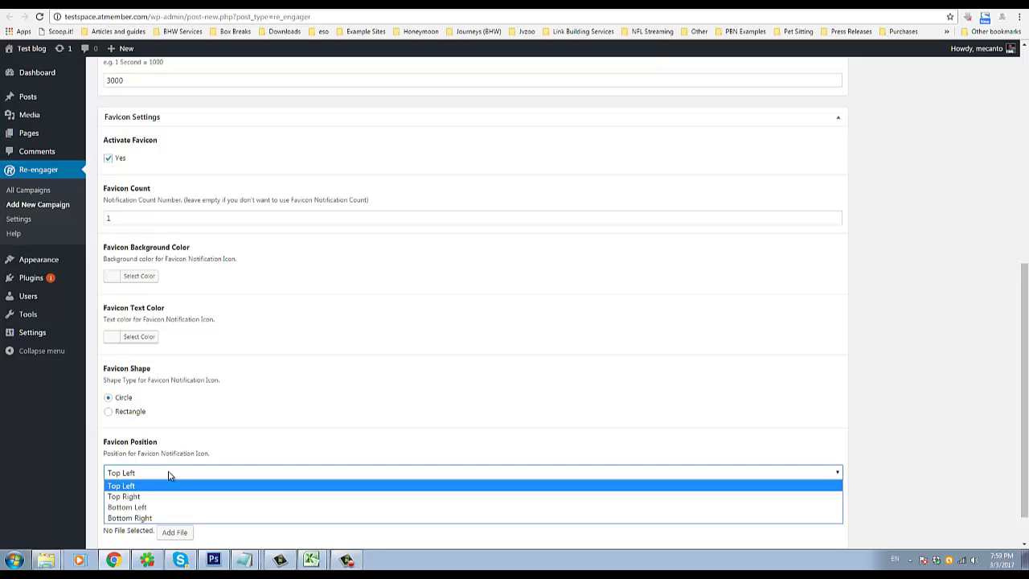
{"action": "left_click", "coordinate": [168, 474]}
{"action": "left_click", "coordinate": [168, 474]}
{"action": "left_click", "coordinate": [902, 318]}
{"action": "scroll", "coordinate": [902, 318], "scroll_direction": "down", "scroll_amount": 1}
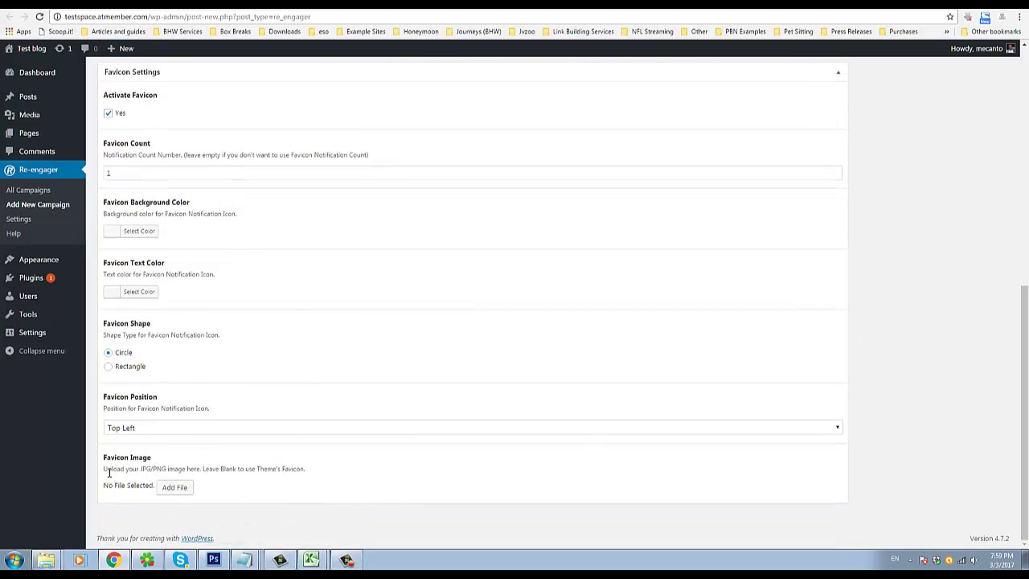
{"action": "mouse_move", "coordinate": [106, 471]}
{"action": "left_mouse_down"}
{"action": "mouse_move", "coordinate": [315, 470]}
{"action": "mouse_move", "coordinate": [103, 469]}
{"action": "left_mouse_up"}
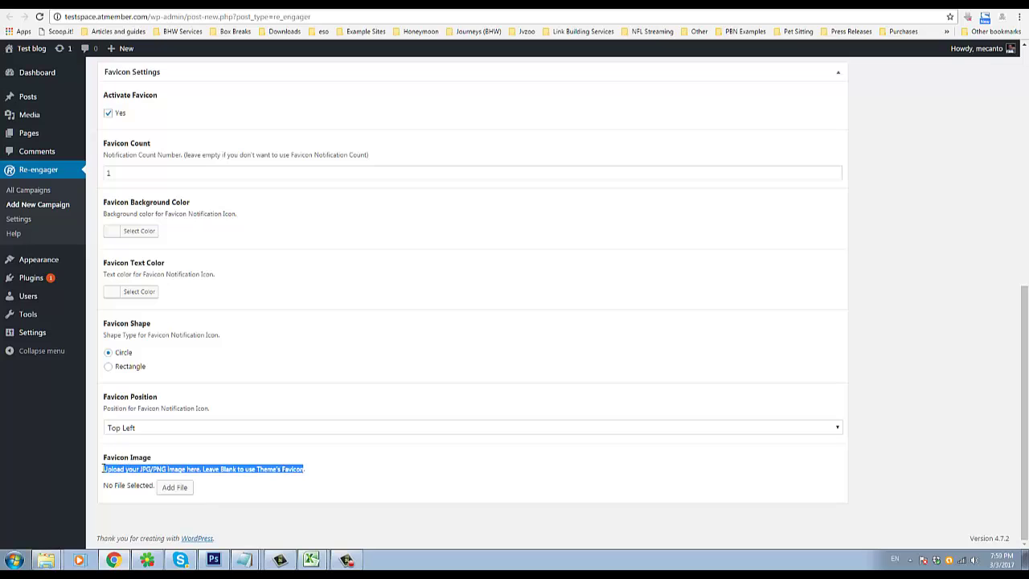
{"action": "left_click", "coordinate": [216, 505]}
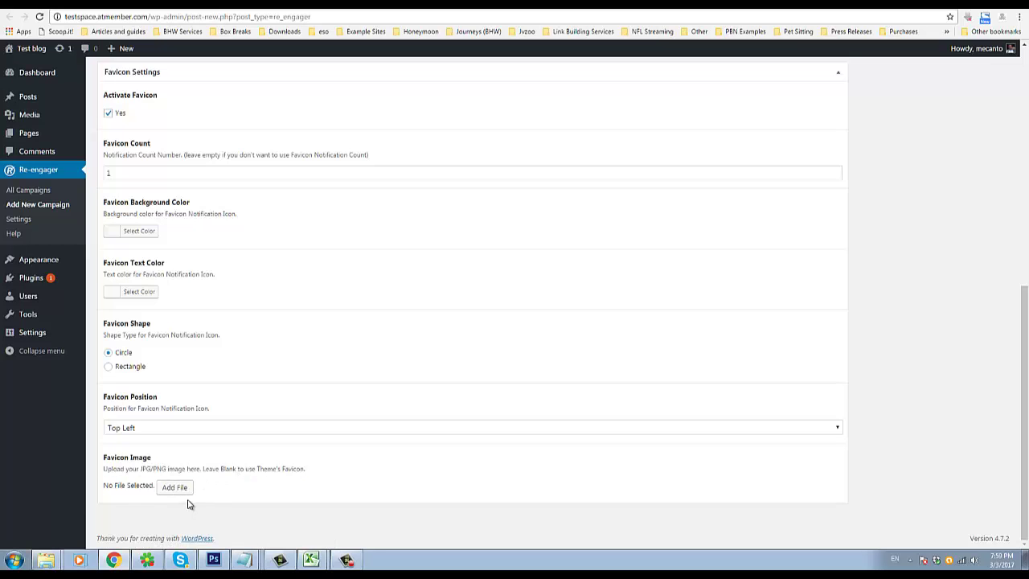
{"action": "left_click_drag", "start_coordinate": [203, 468], "coordinate": [294, 462]}
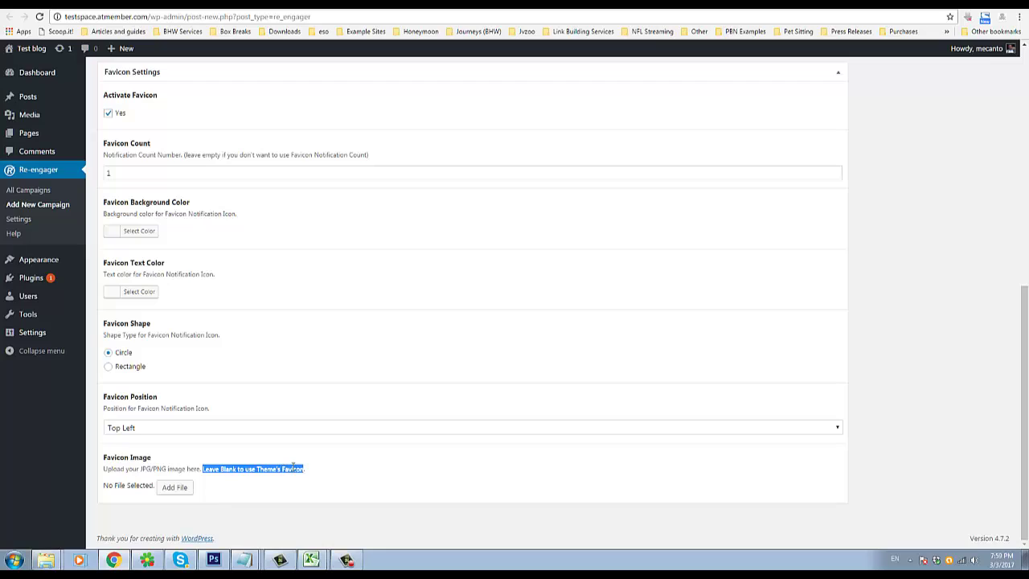
{"action": "double_click", "coordinate": [293, 468]}
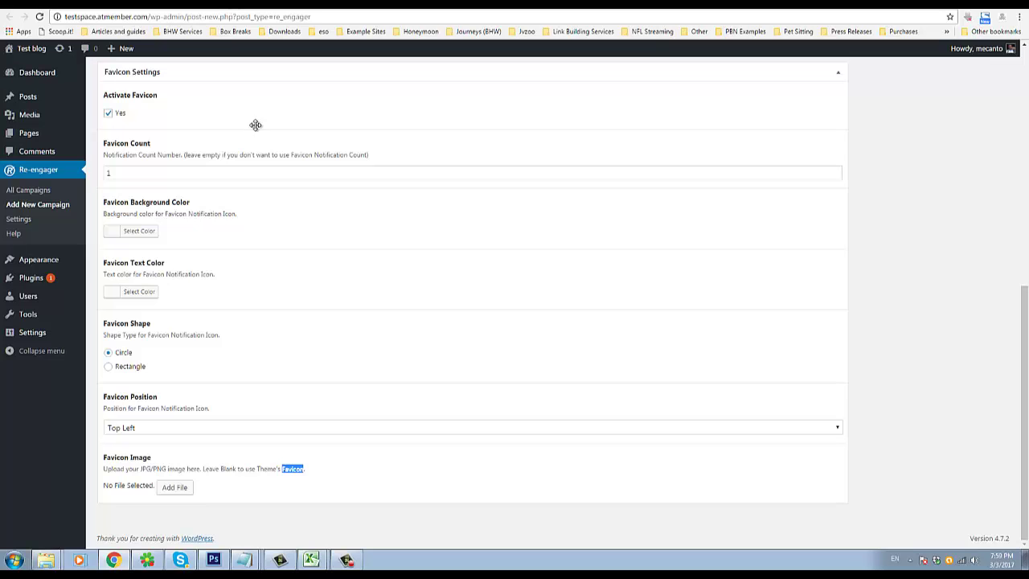
{"action": "left_click", "coordinate": [882, 246]}
Return to the YouTube Test #1 campaign and review its favicon, title and redirect settings.
{"action": "scroll", "coordinate": [878, 274], "scroll_direction": "up", "scroll_amount": 6}
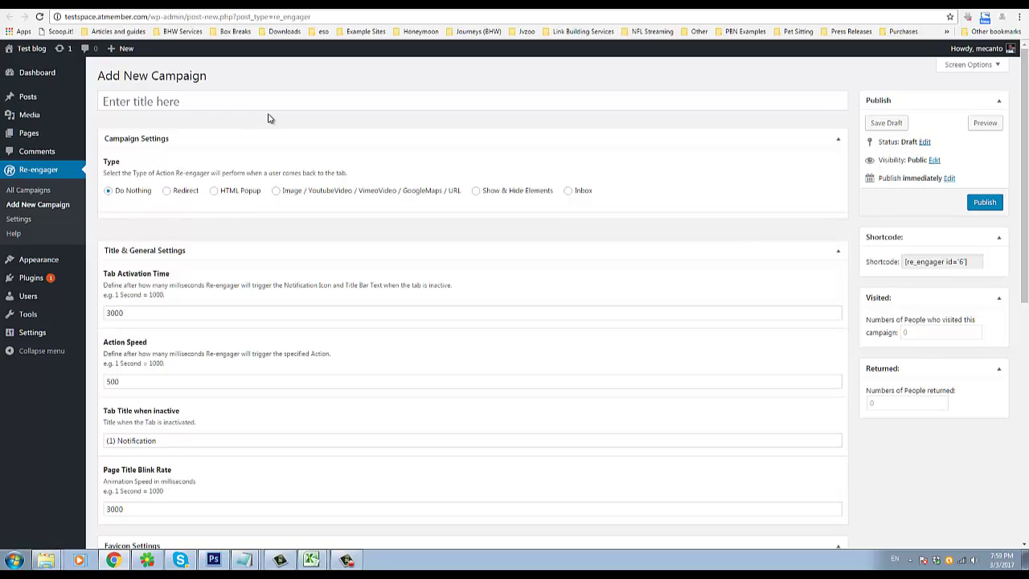
{"action": "left_click", "coordinate": [171, 103]}
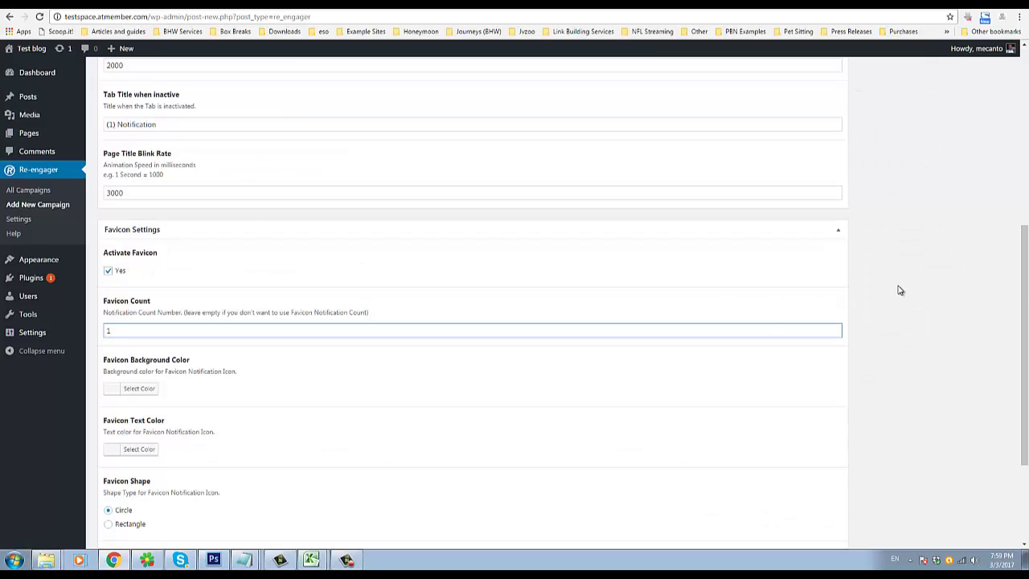
{"action": "scroll", "coordinate": [899, 290], "scroll_direction": "down", "scroll_amount": 3}
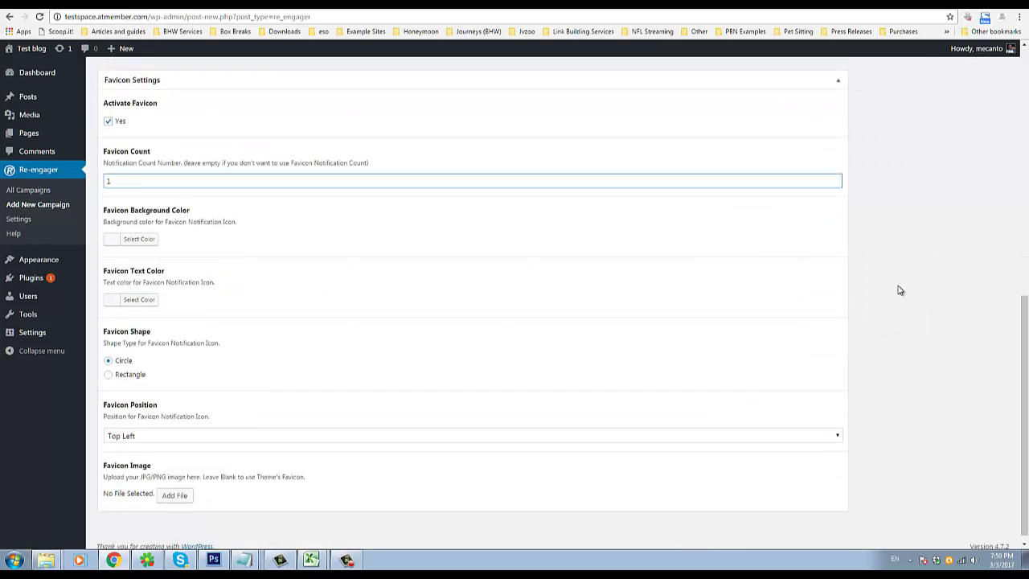
{"action": "scroll", "coordinate": [898, 290], "scroll_direction": "down", "scroll_amount": 1}
{"action": "scroll", "coordinate": [893, 298], "scroll_direction": "up", "scroll_amount": 10}
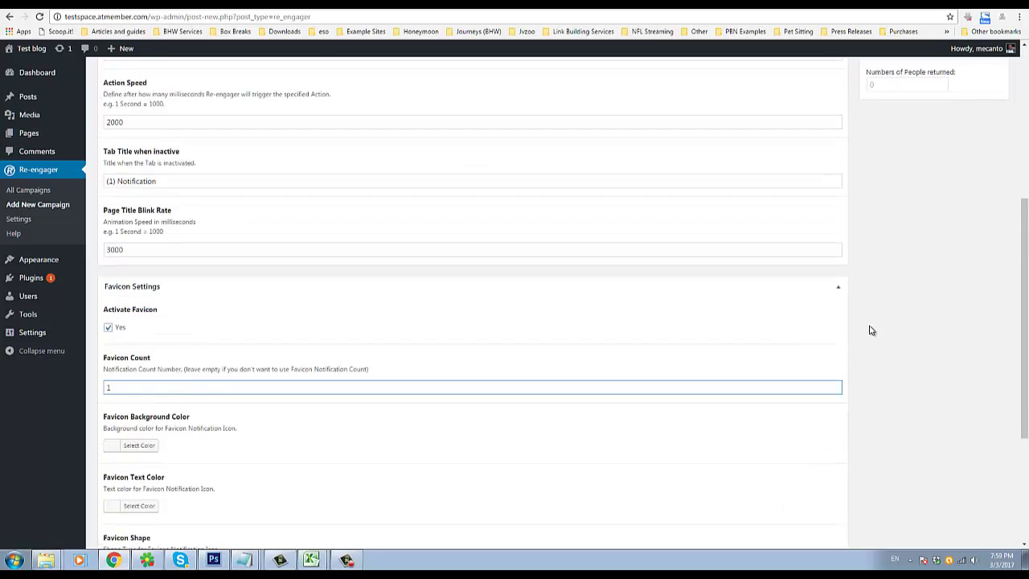
{"action": "scroll", "coordinate": [210, 142], "scroll_direction": "up", "scroll_amount": 1}
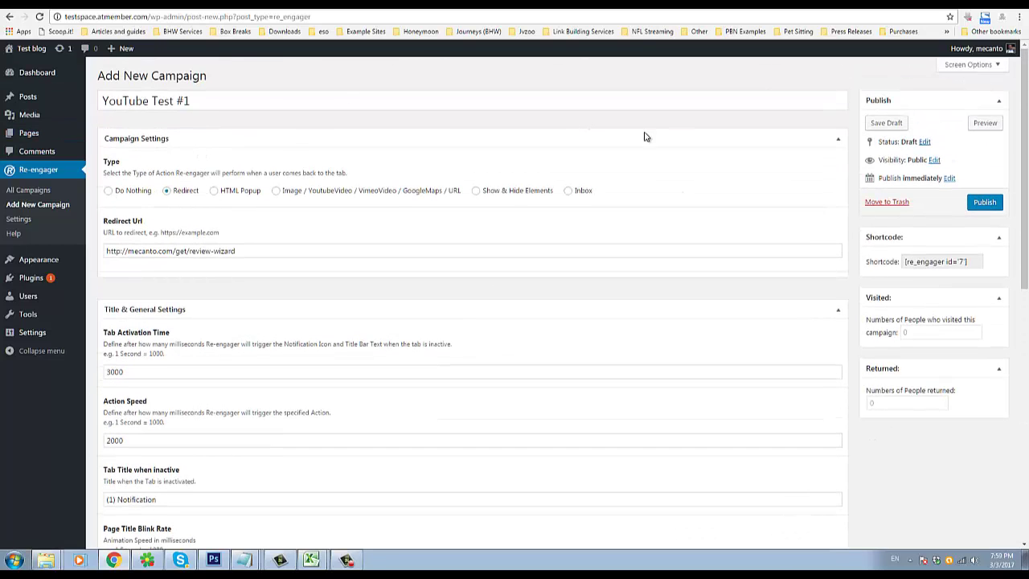
Copy the YouTube Test #1 campaign's shortcode and publish the campaign.
{"action": "triple_click", "coordinate": [911, 266]}
{"action": "right_click", "coordinate": [915, 266]}
{"action": "left_click", "coordinate": [939, 276]}
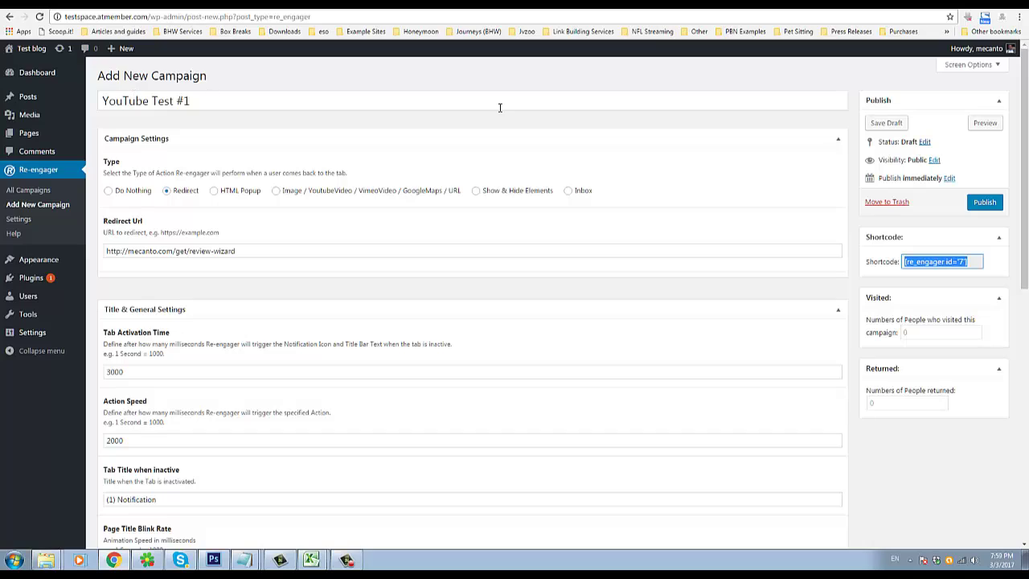
{"action": "left_click", "coordinate": [976, 205]}
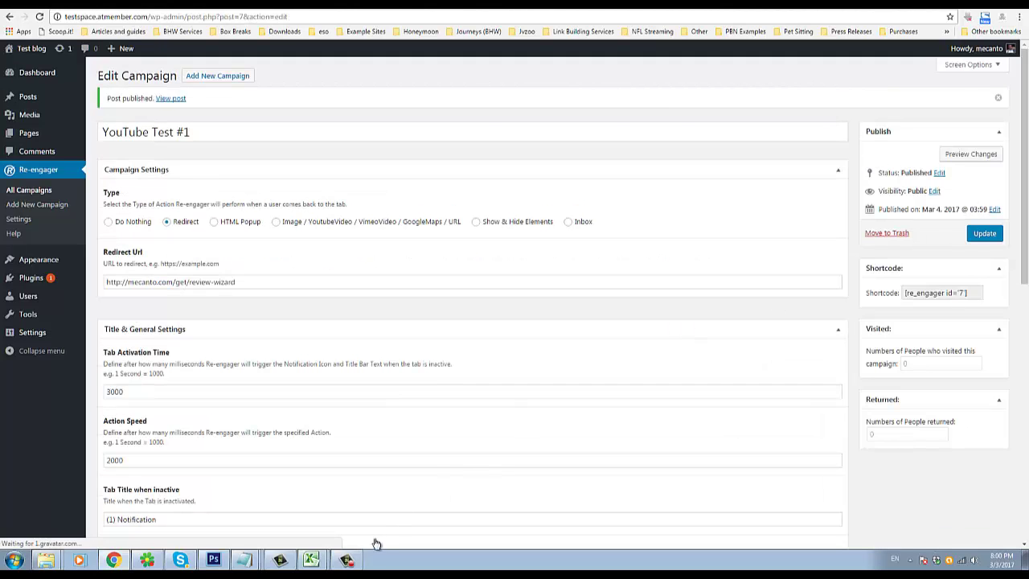
Copy the full shortcode of the published YouTube Test #1 campaign.
{"action": "left_click", "coordinate": [927, 297]}
{"action": "right_click", "coordinate": [924, 299]}
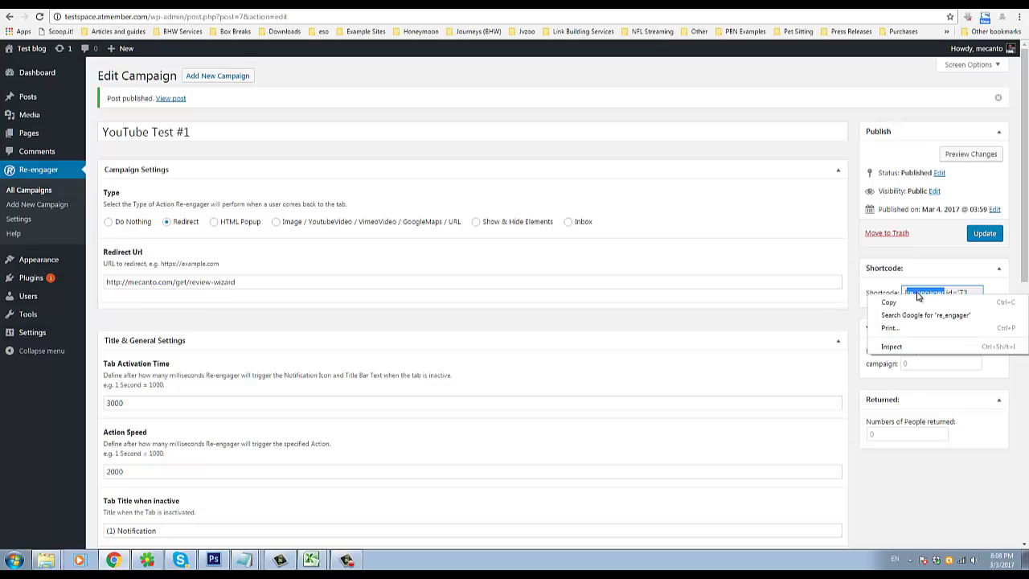
{"action": "left_click", "coordinate": [924, 301]}
{"action": "right_click", "coordinate": [924, 303]}
{"action": "left_click", "coordinate": [923, 301]}
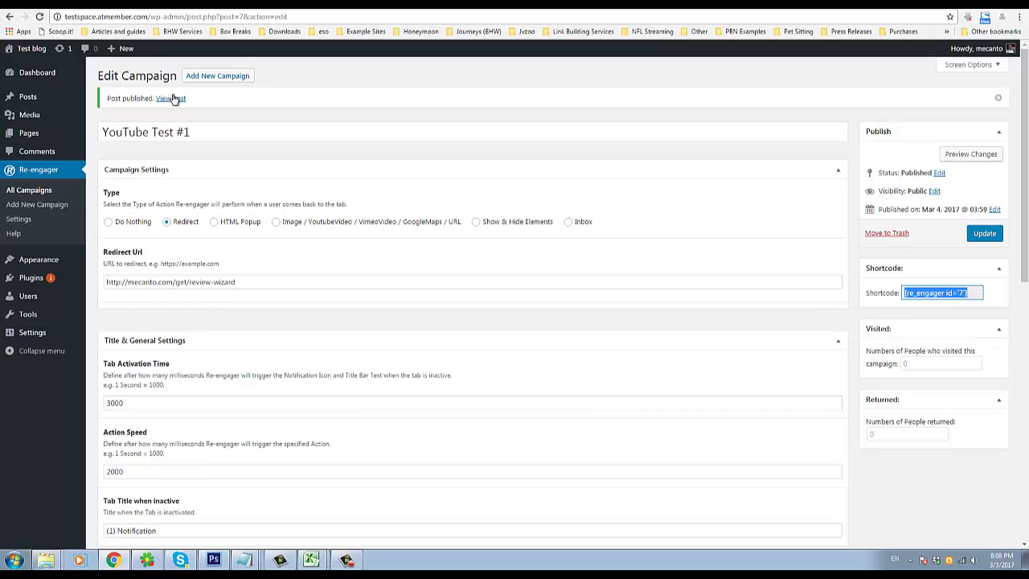
Create a new blog post titled "Re-Engager Test #1".
{"action": "mouse_move", "coordinate": [32, 96]}
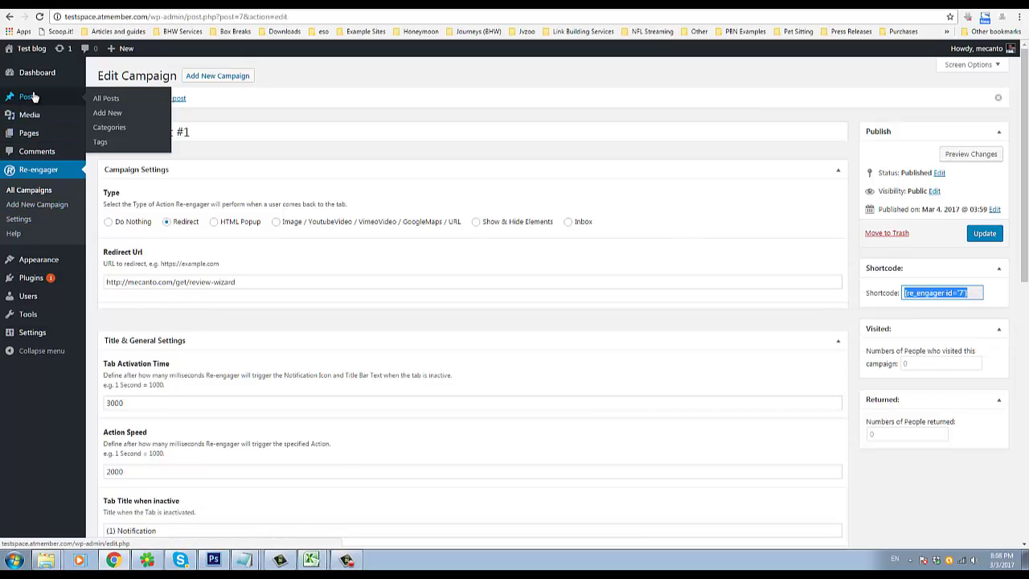
{"action": "right_click", "coordinate": [108, 113]}
{"action": "left_click", "coordinate": [107, 113]}
{"action": "left_click", "coordinate": [108, 113]}
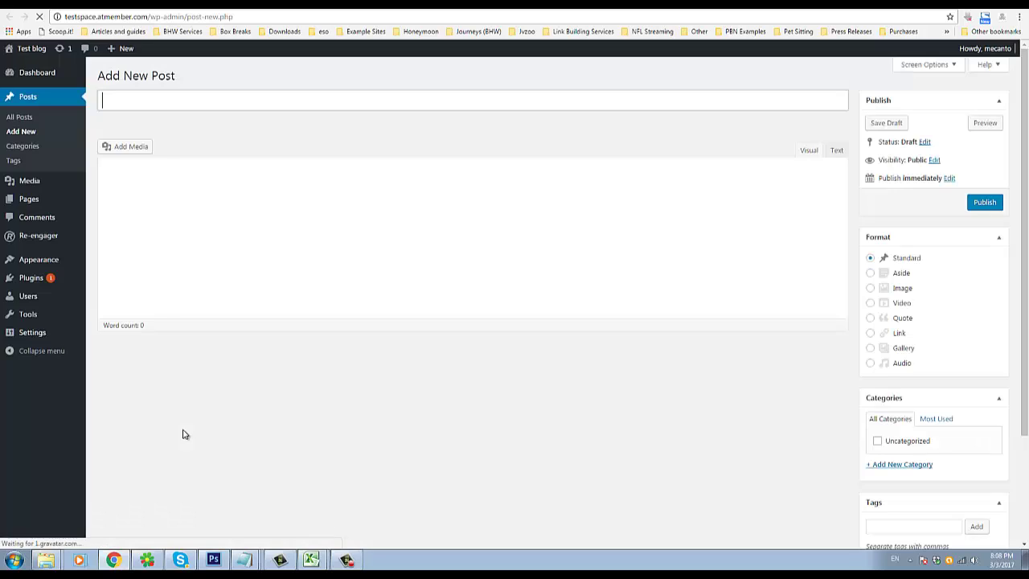
{"action": "type", "text": "Y"}
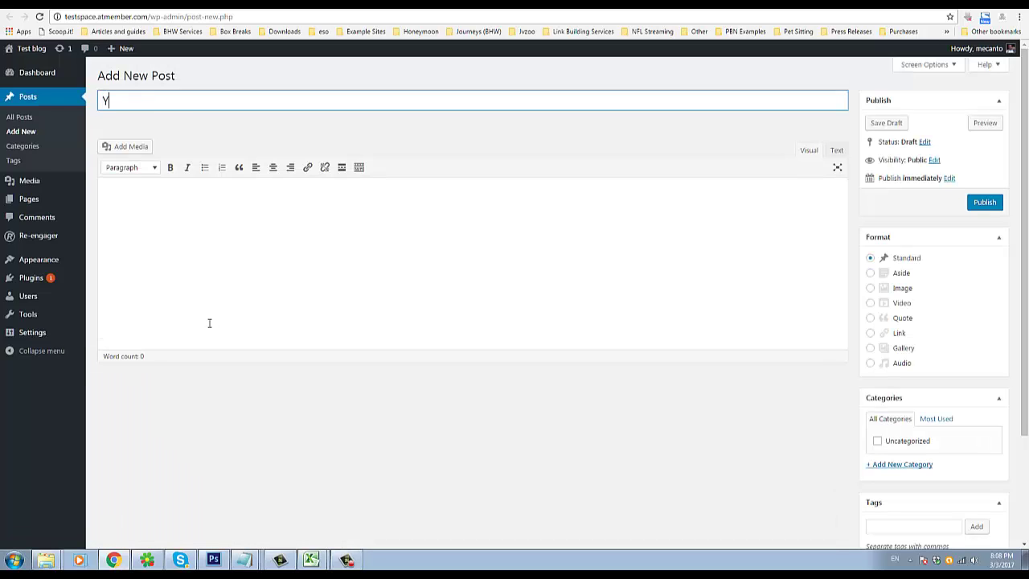
{"action": "type", "text": "o"}
{"action": "key", "text": "BackSpace"}
{"action": "key", "text": "BackSpace"}
{"action": "type", "text": "Re-Engager Test #1"}
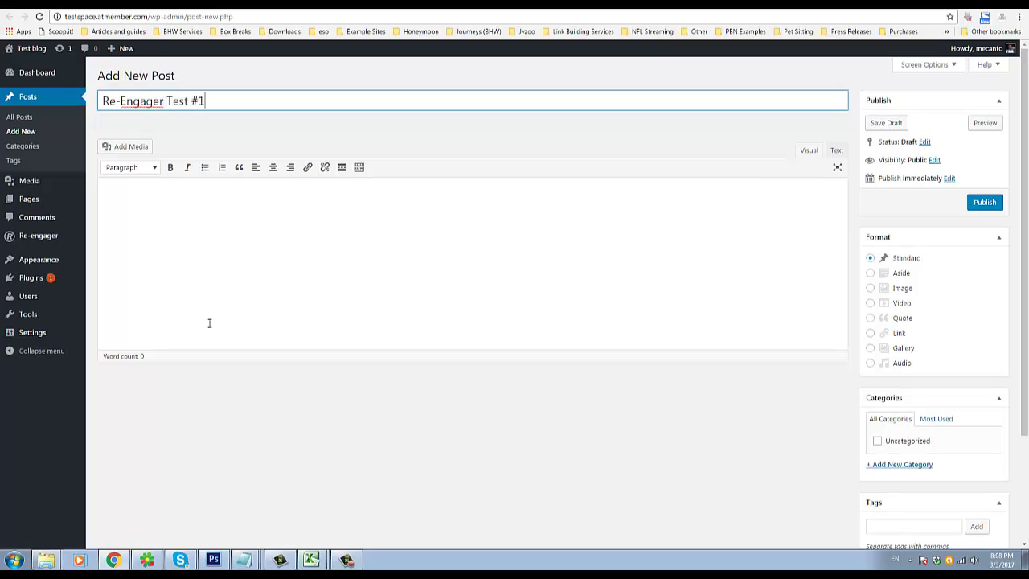
Paste the copied campaign shortcode into the post body and publish the post.
{"action": "left_click", "coordinate": [216, 252]}
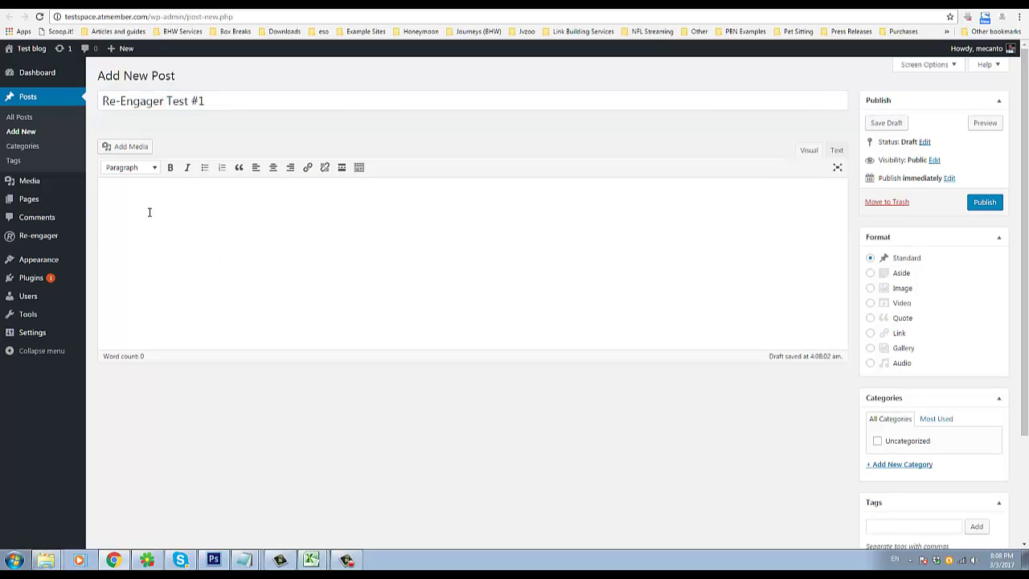
{"action": "right_click", "coordinate": [168, 193]}
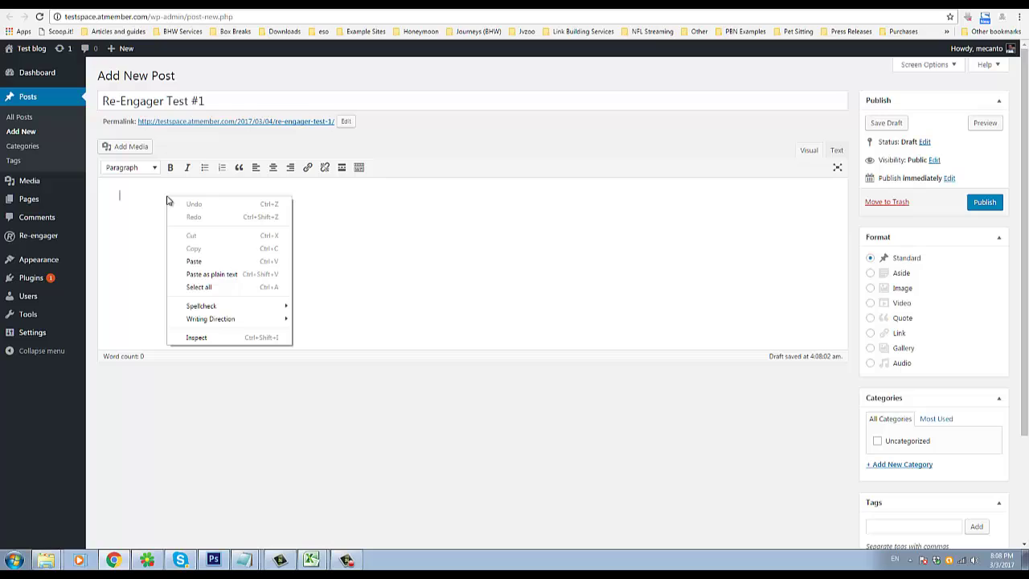
{"action": "left_click", "coordinate": [207, 261]}
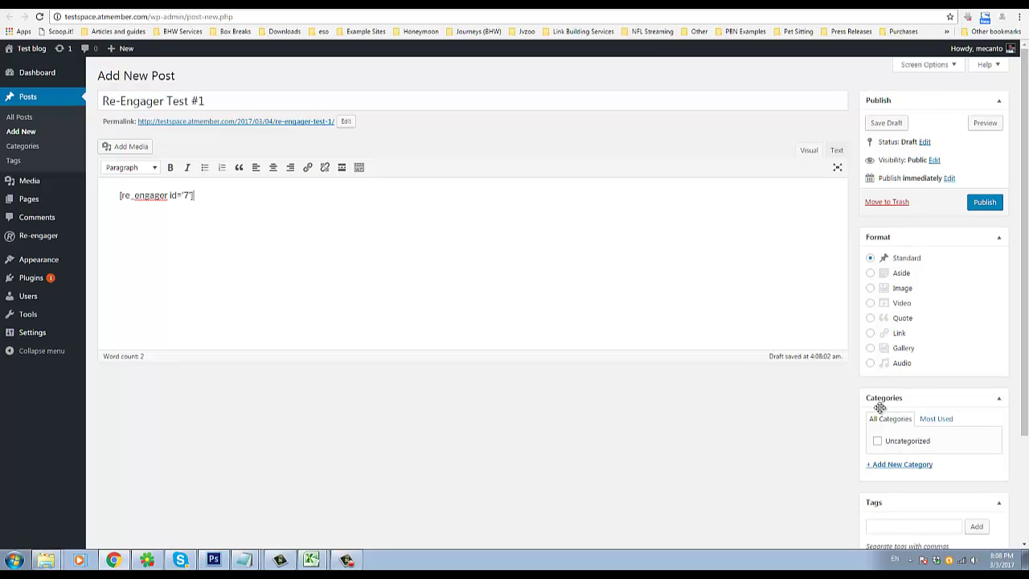
{"action": "left_click", "coordinate": [985, 204]}
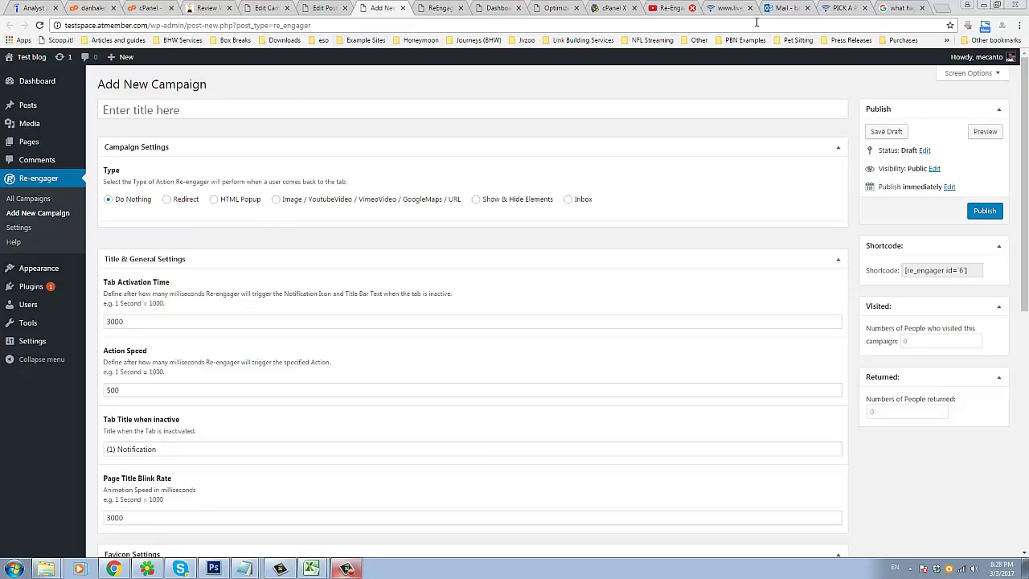
Close the unneeded Chrome tab, switch to Firefox and open two new tabs beside the start page.
{"action": "left_click", "coordinate": [865, 8]}
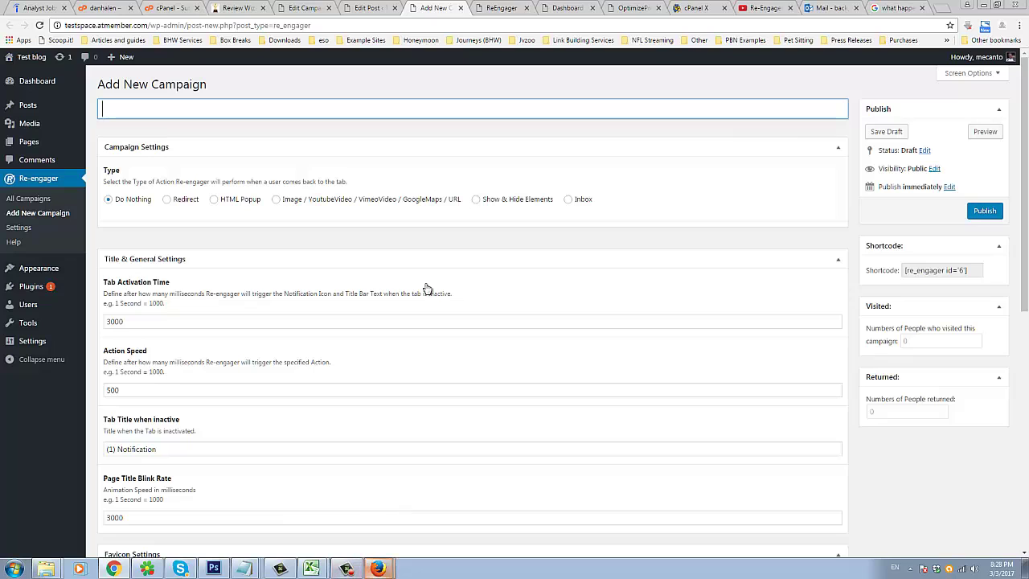
{"action": "left_click", "coordinate": [380, 568]}
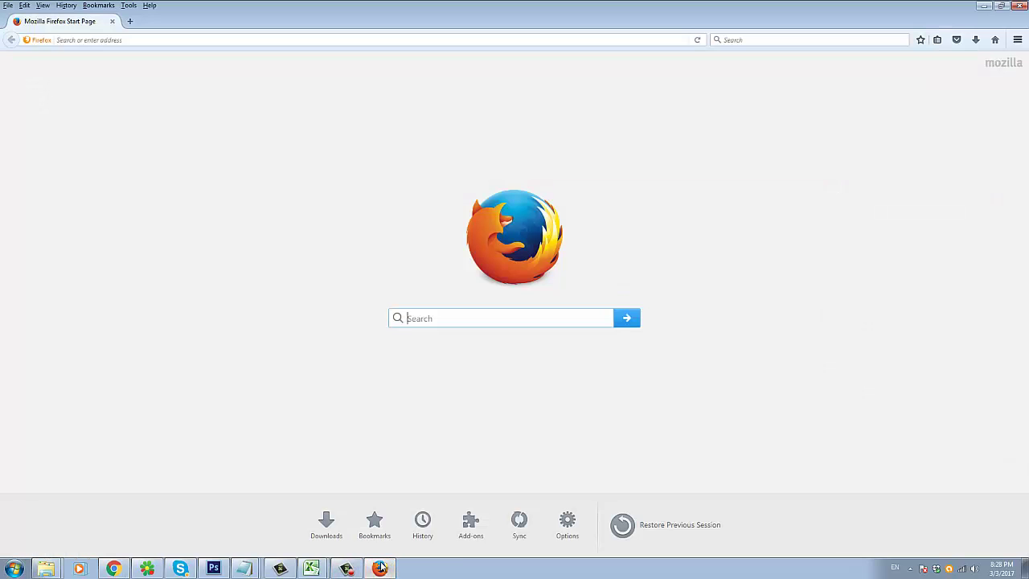
{"action": "left_click", "coordinate": [129, 21]}
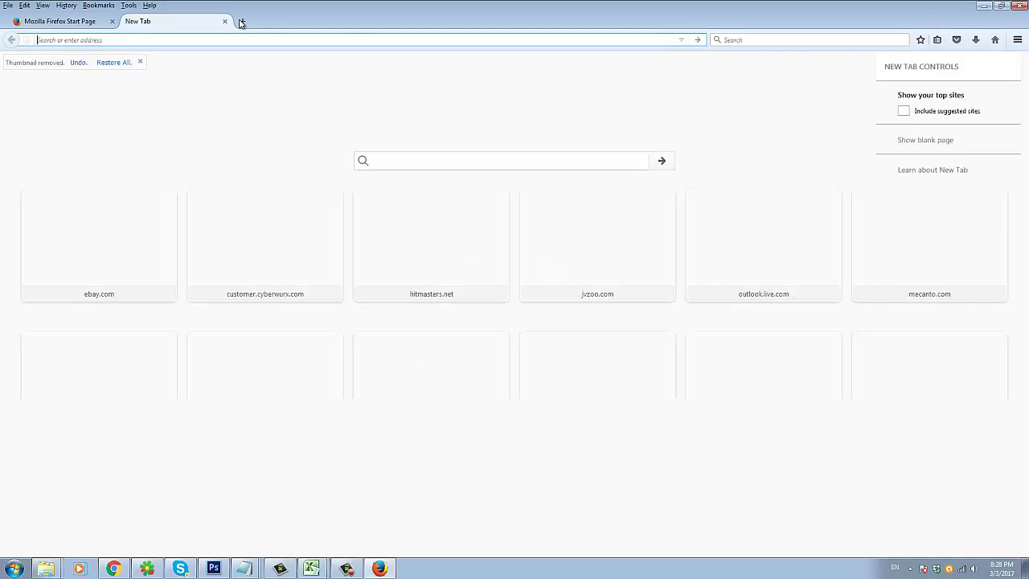
{"action": "left_click", "coordinate": [244, 22]}
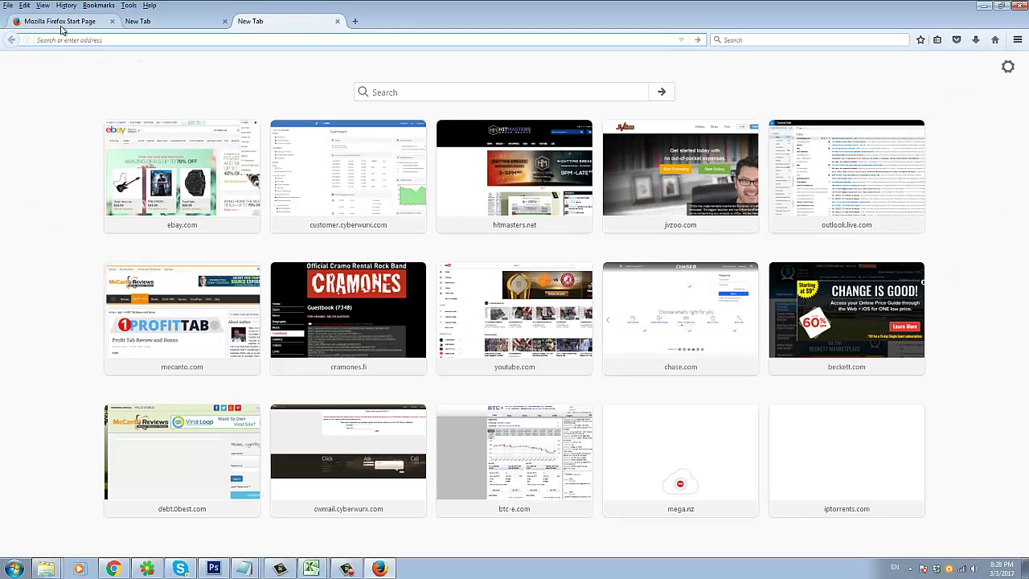
{"action": "left_click", "coordinate": [190, 23]}
{"action": "left_click", "coordinate": [83, 25]}
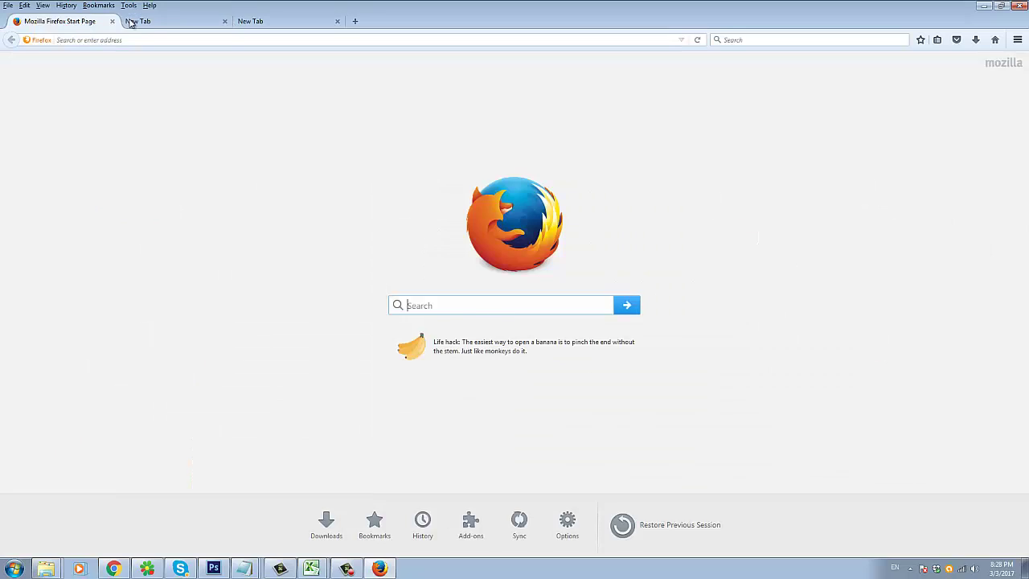
{"action": "left_click", "coordinate": [142, 24]}
{"action": "left_click", "coordinate": [253, 24]}
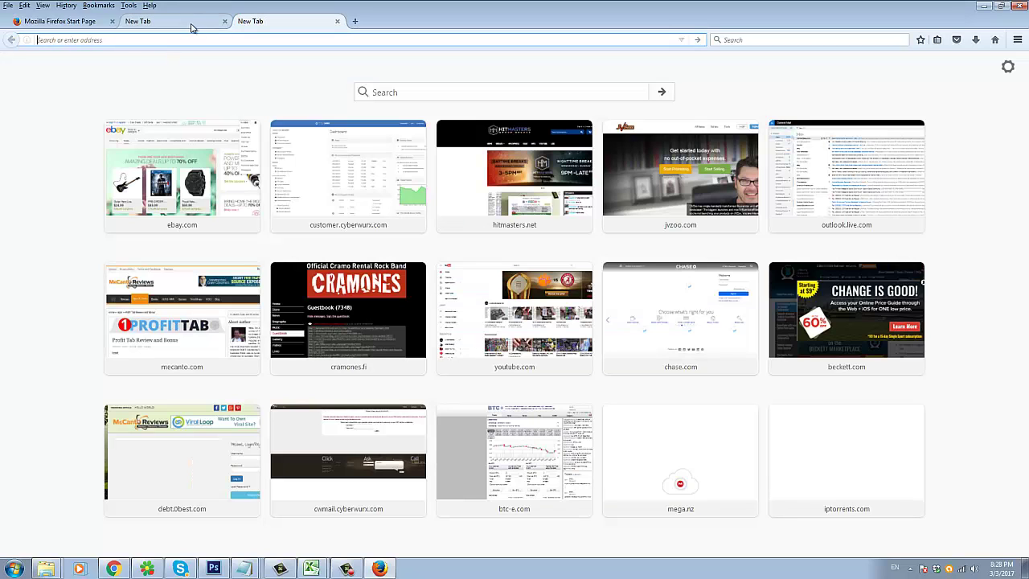
Load espn.com in the last Firefox tab and profootballtalk.com in the middle one.
{"action": "left_click", "coordinate": [201, 38]}
{"action": "type", "text": "espn.com/"}
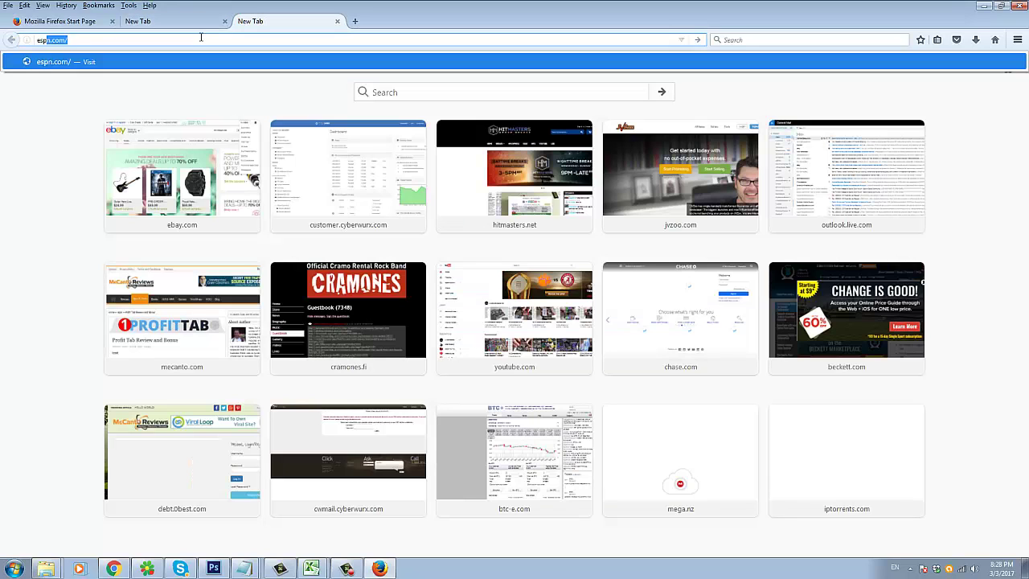
{"action": "key", "text": "Return"}
{"action": "left_click", "coordinate": [178, 22]}
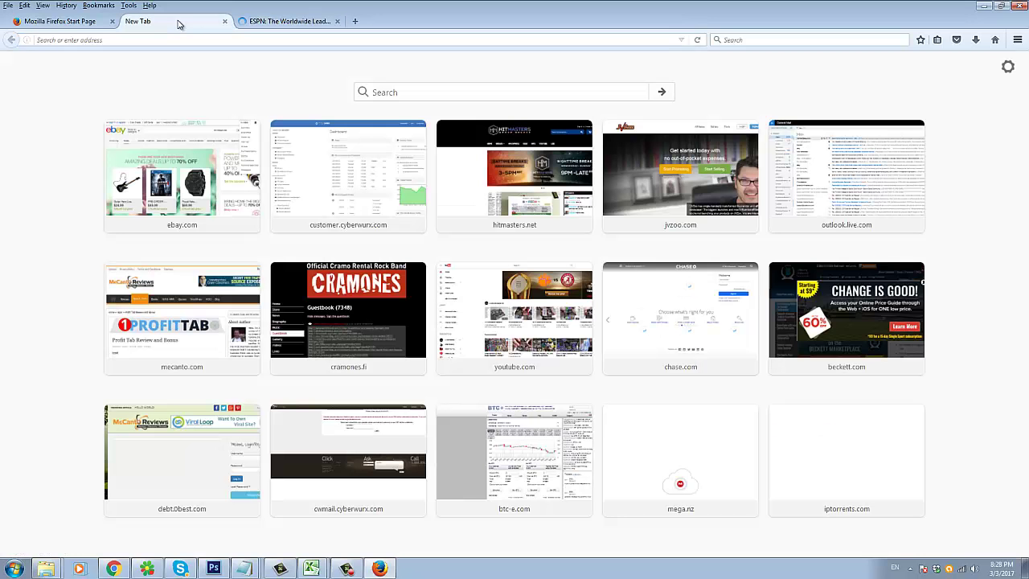
{"action": "left_click", "coordinate": [176, 39]}
{"action": "type", "text": "profootballtalk.com/"}
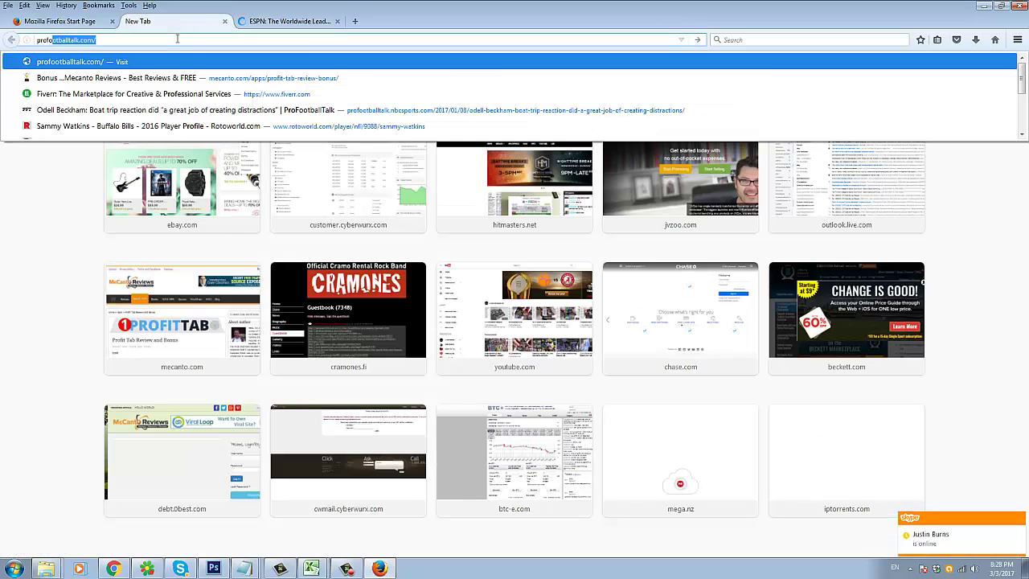
{"action": "key", "text": "Return"}
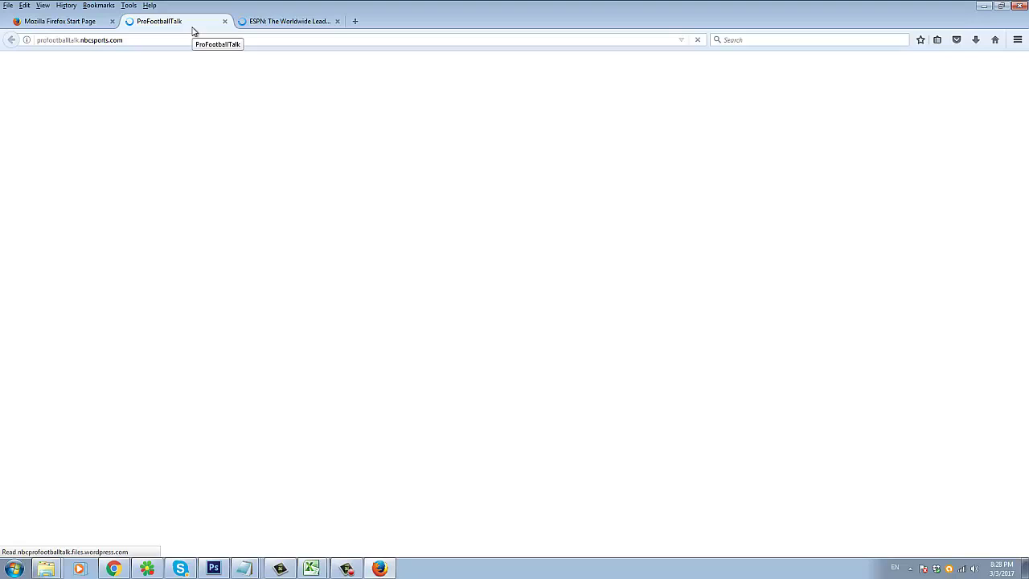
Load the published post's copied address, testspace.atmember.com/2017/03/04/re-engager-test-1/, in the first tab.
{"action": "key", "text": "ctrl+shift+Tab"}
{"action": "right_click", "coordinate": [150, 38]}
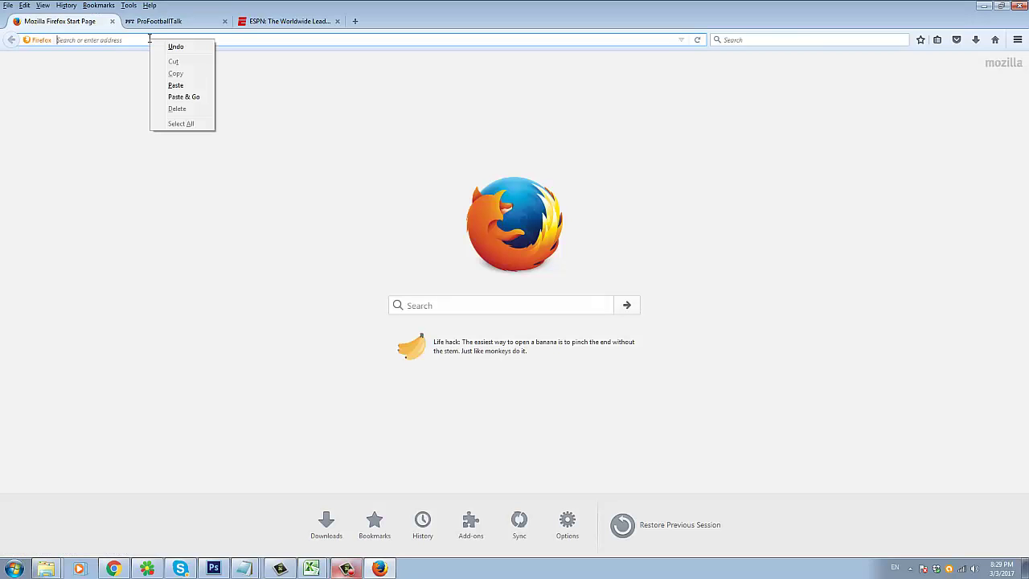
{"action": "left_click", "coordinate": [175, 86]}
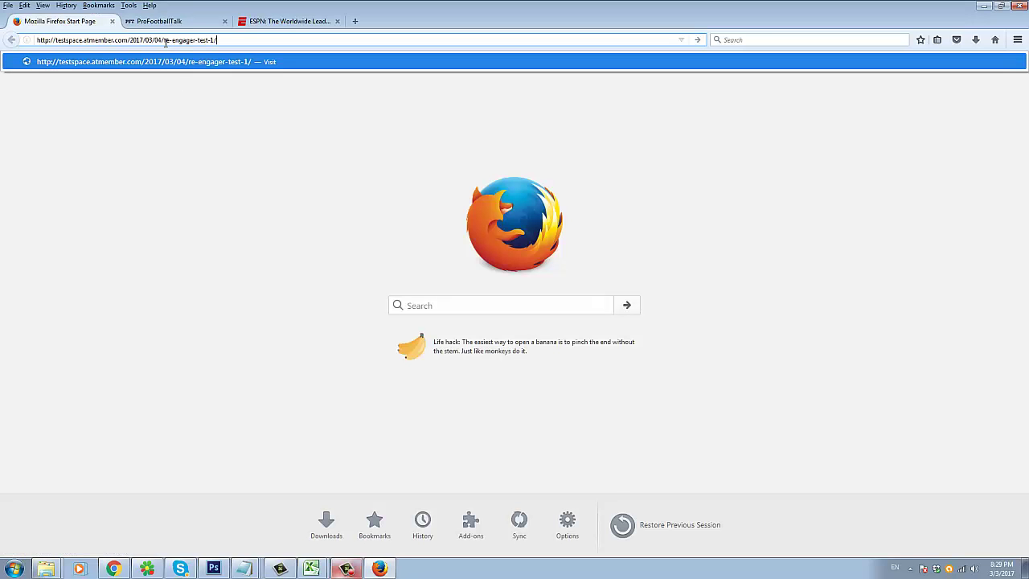
{"action": "key", "text": "Return"}
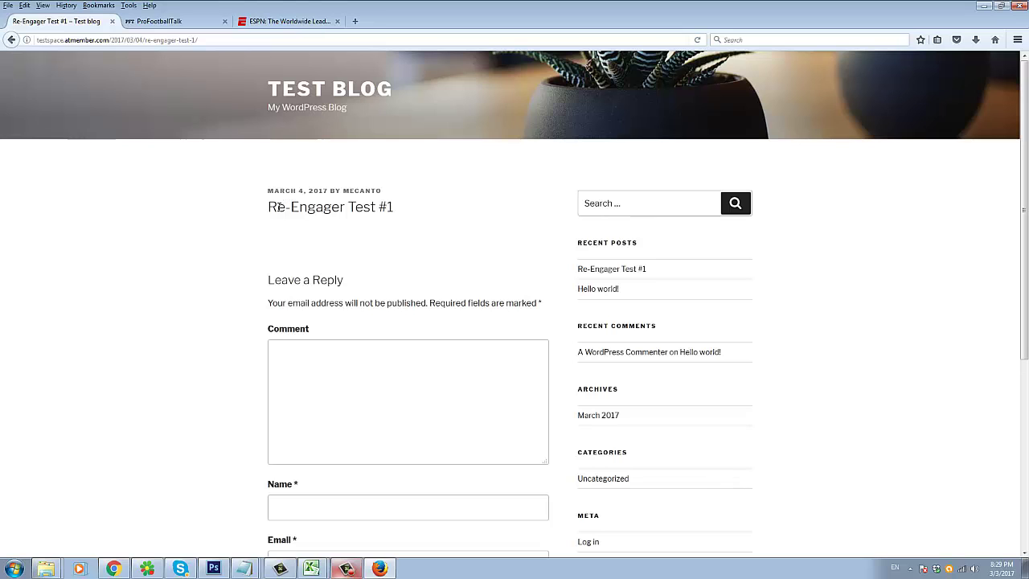
Look over the Re-Engager Test #1 post, then leave it for the ESPN page.
{"action": "triple_click", "coordinate": [321, 206]}
{"action": "left_click", "coordinate": [426, 215]}
{"action": "scroll", "coordinate": [469, 204], "scroll_direction": "down", "scroll_amount": 4}
{"action": "scroll", "coordinate": [210, 201], "scroll_direction": "up", "scroll_amount": 4}
{"action": "left_click", "coordinate": [255, 24]}
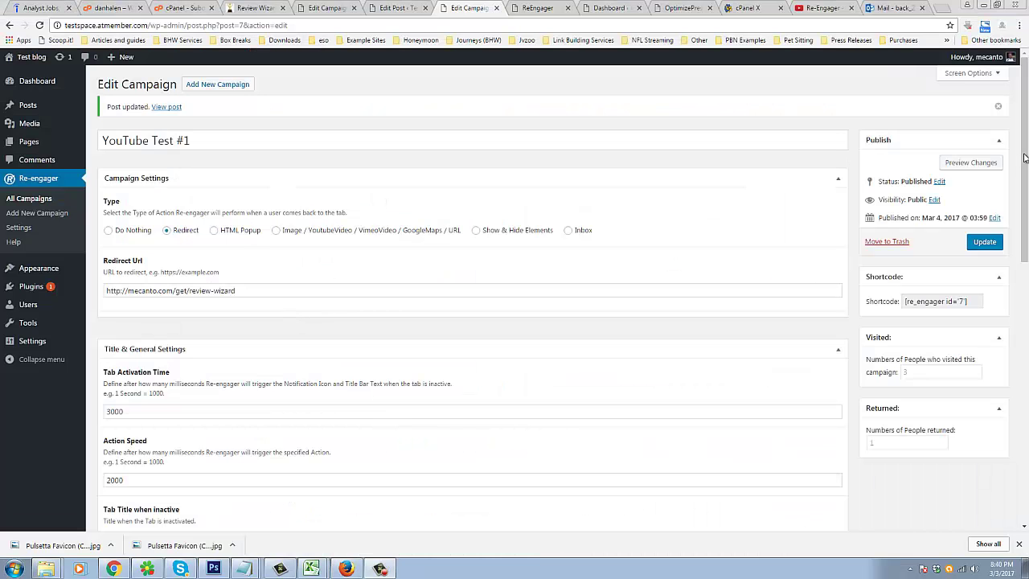
Review the YouTube Test #1 campaign's settings down to the uploaded Favicon Image.
{"action": "scroll", "coordinate": [1024, 156], "scroll_direction": "down", "scroll_amount": 1}
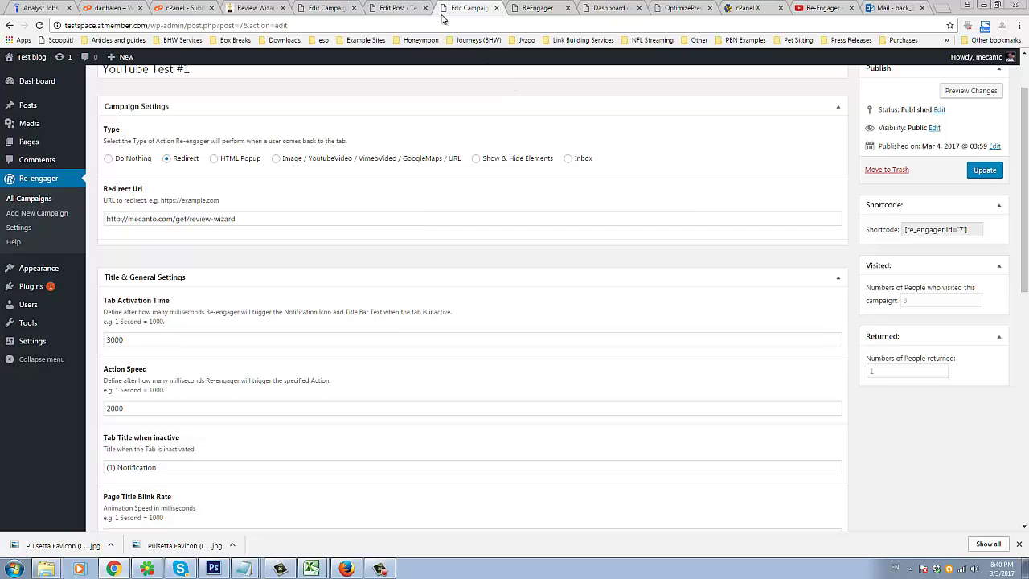
{"action": "left_click_drag", "start_coordinate": [1024, 211], "coordinate": [1025, 441]}
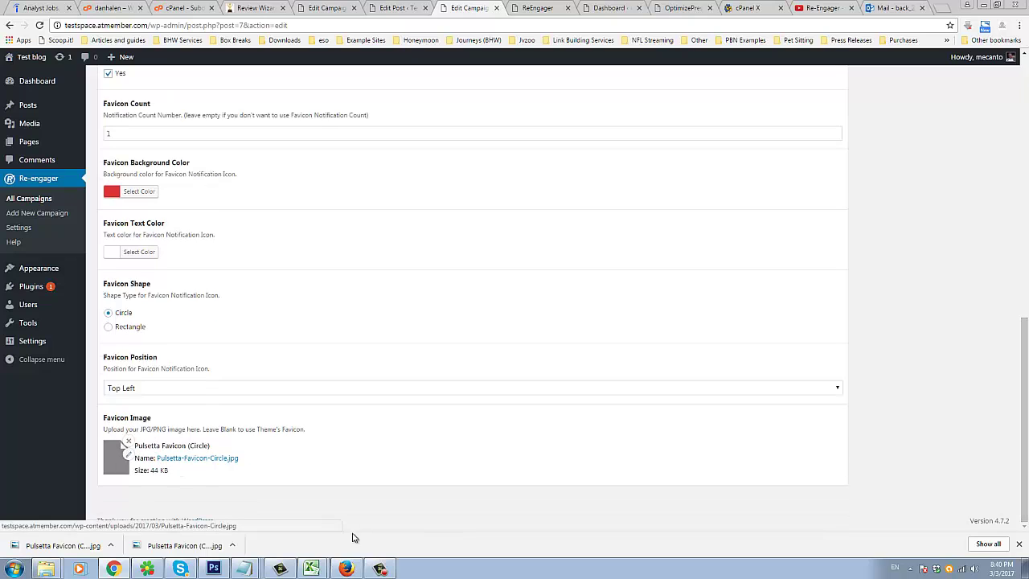
Switch to Firefox and open the Re-Engager Test #1 post in a new tab placed before the others.
{"action": "left_click", "coordinate": [348, 568]}
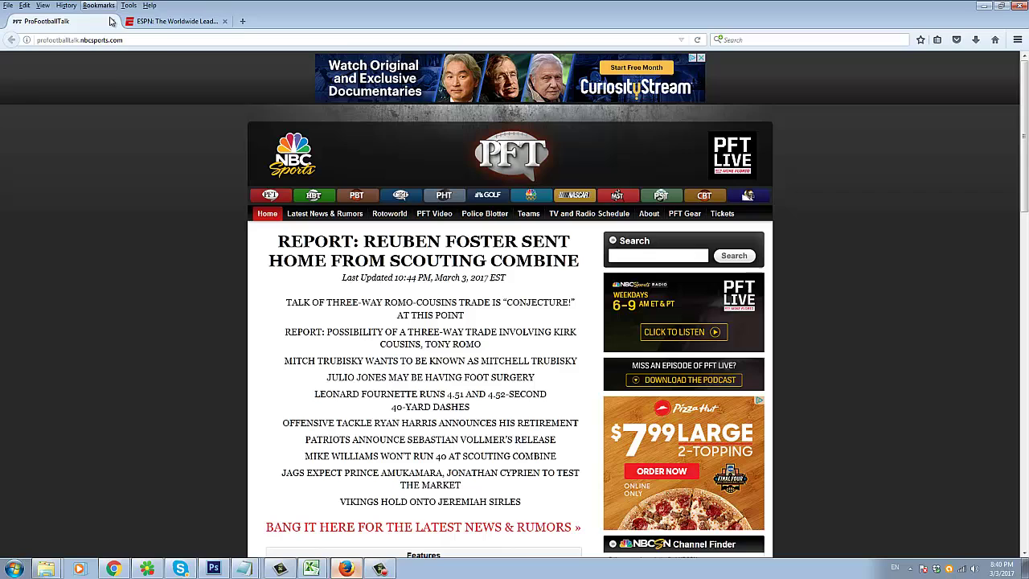
{"action": "left_click", "coordinate": [243, 23]}
{"action": "left_click_drag", "start_coordinate": [245, 22], "coordinate": [44, 40]}
{"action": "right_click", "coordinate": [63, 39]}
{"action": "left_click", "coordinate": [93, 105]}
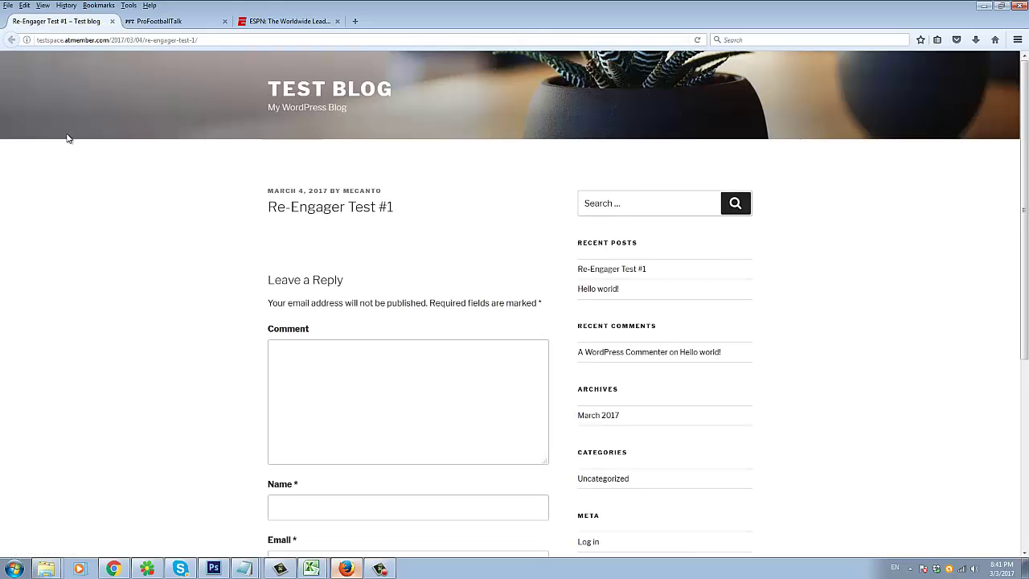
Look through the test post and switch to the ProFootballTalk page to observe the inactive tab's title and favicon.
{"action": "scroll", "coordinate": [252, 190], "scroll_direction": "down", "scroll_amount": 5}
{"action": "scroll", "coordinate": [192, 159], "scroll_direction": "up", "scroll_amount": 5}
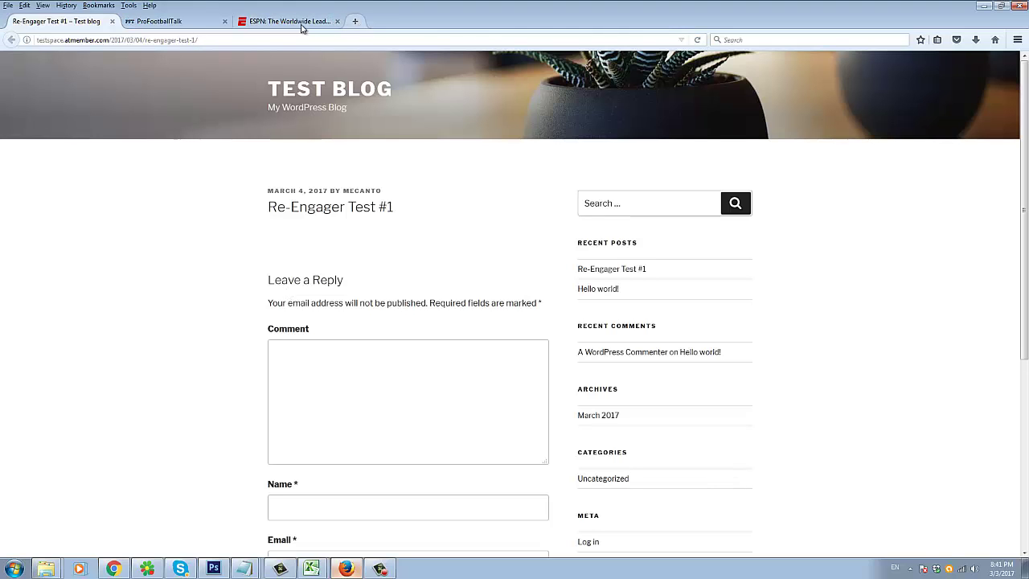
{"action": "left_click", "coordinate": [175, 21]}
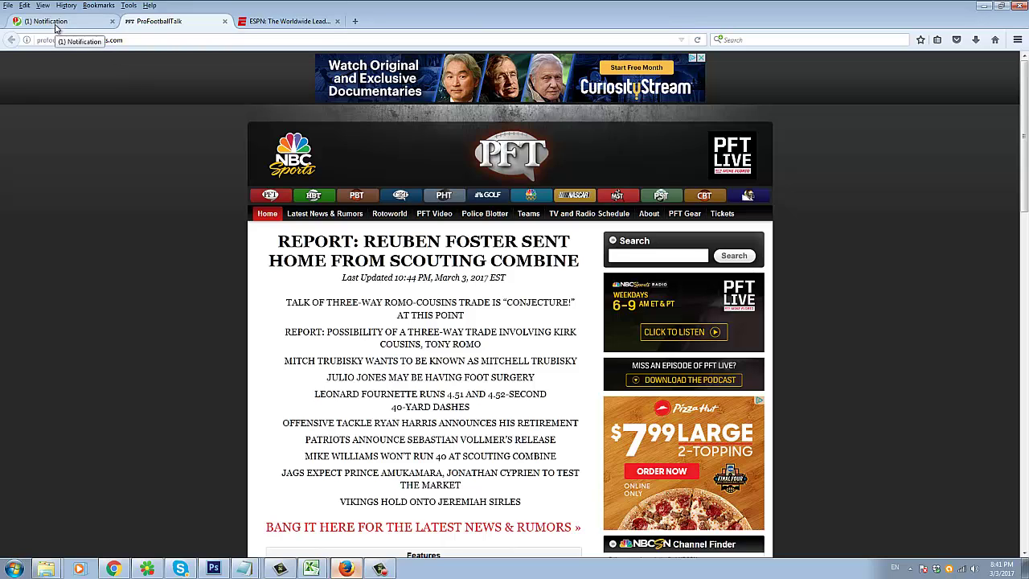
Return to the YouTube Test #1 campaign in Chrome and set its Action Speed to 500 milliseconds.
{"action": "left_click", "coordinate": [124, 568]}
{"action": "scroll", "coordinate": [246, 310], "scroll_direction": "up", "scroll_amount": 3}
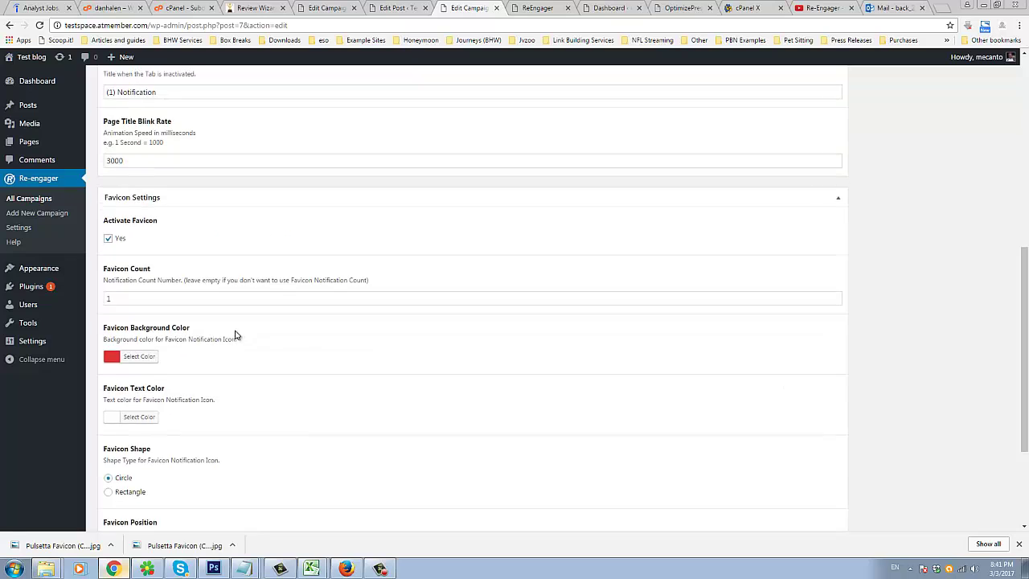
{"action": "scroll", "coordinate": [225, 328], "scroll_direction": "up", "scroll_amount": 2}
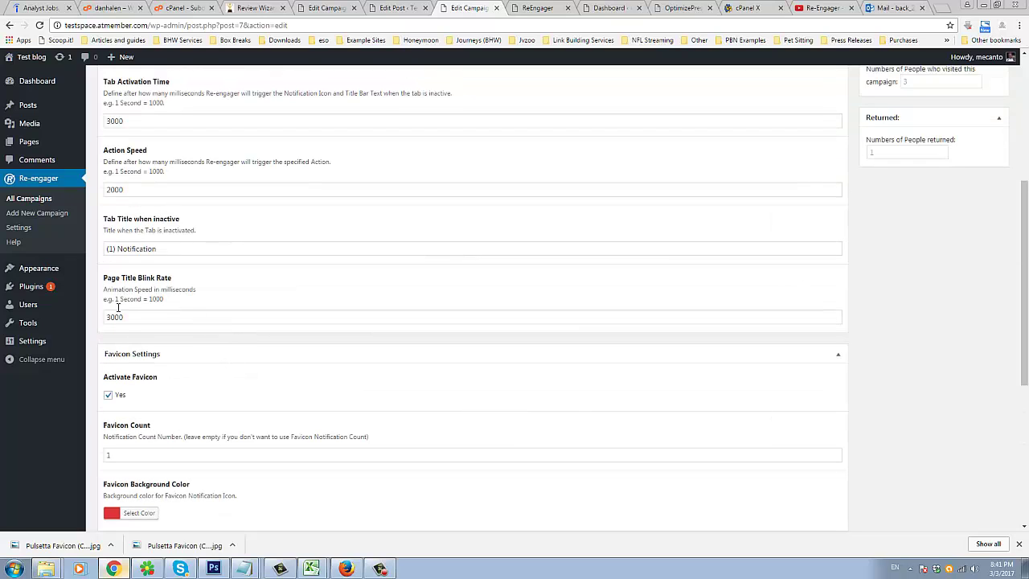
{"action": "double_click", "coordinate": [109, 188]}
{"action": "type", "text": "2000"}
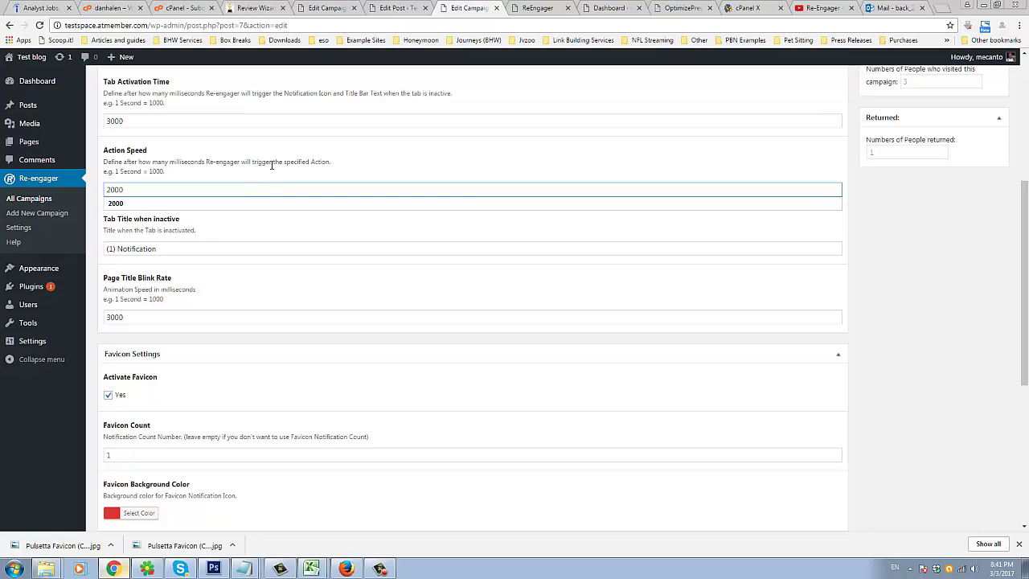
{"action": "left_click", "coordinate": [263, 168]}
{"action": "double_click", "coordinate": [202, 183]}
{"action": "type", "text": "5"}
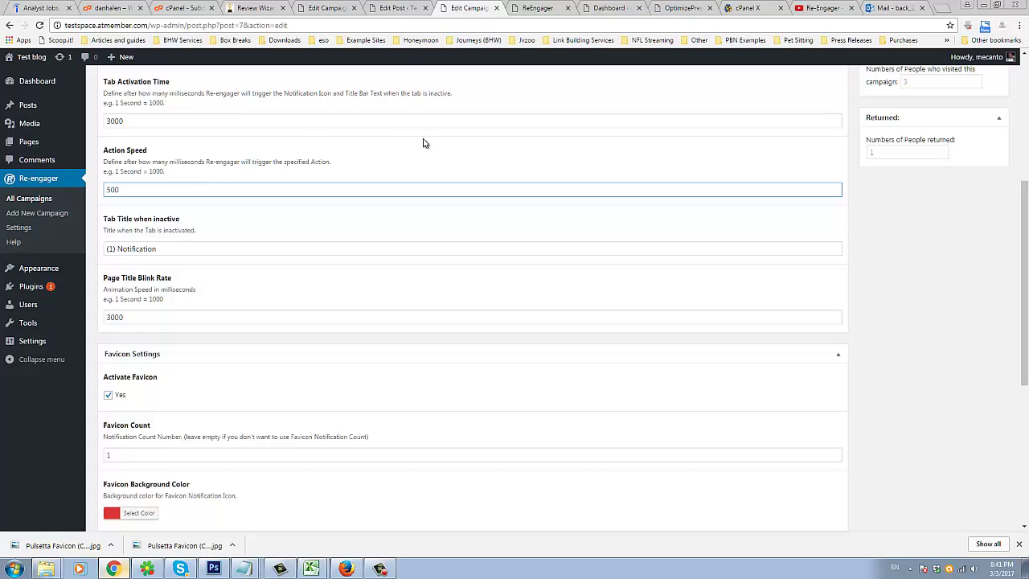
{"action": "left_click", "coordinate": [451, 173]}
{"action": "scroll", "coordinate": [804, 189], "scroll_direction": "up", "scroll_amount": 5}
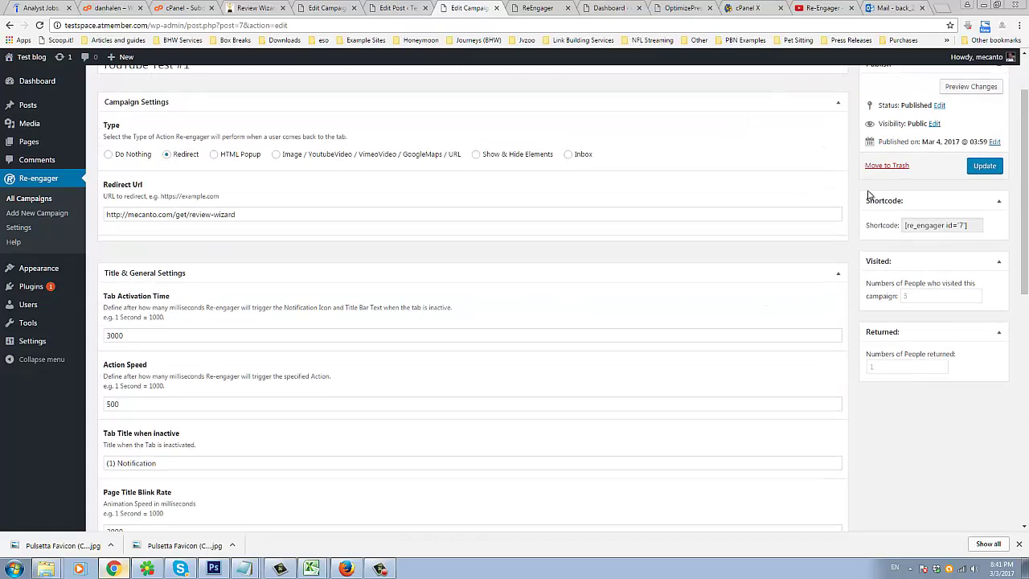
Update the YouTube Test #1 campaign and reopen the Re-Engager Test #1 post in a new Firefox tab, closing its old tab.
{"action": "left_click", "coordinate": [989, 166]}
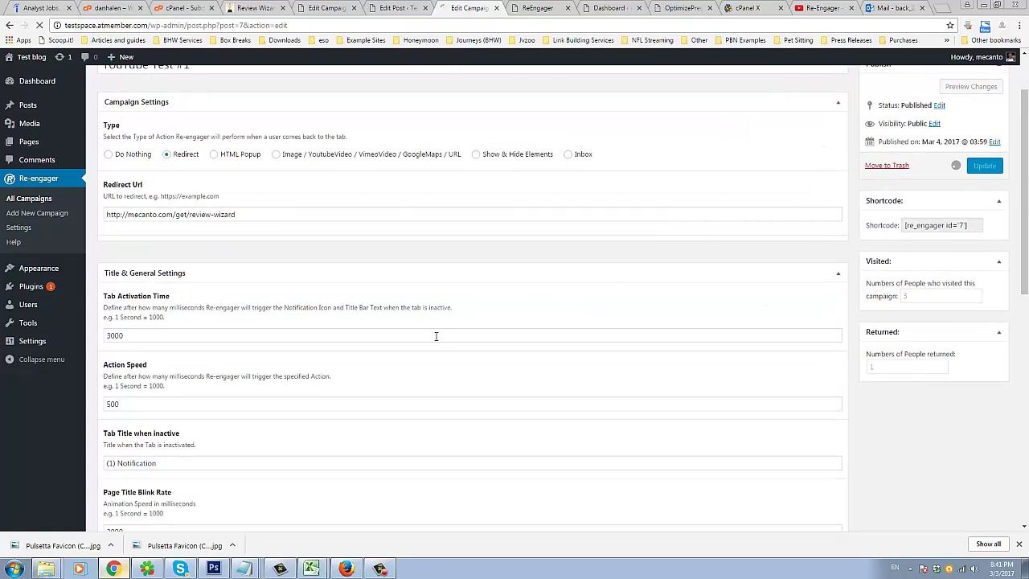
{"action": "left_click", "coordinate": [346, 568]}
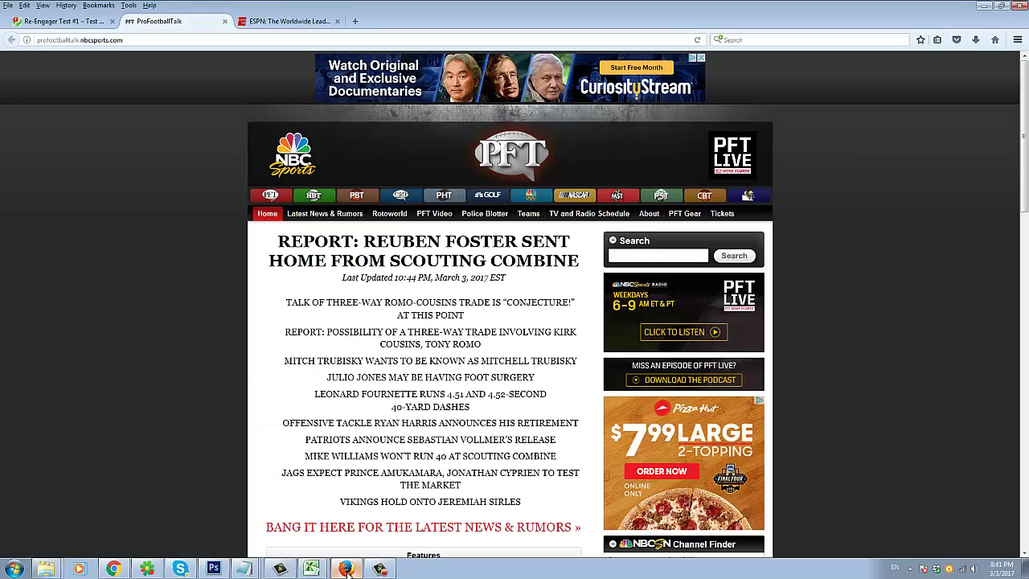
{"action": "right_click", "coordinate": [121, 217]}
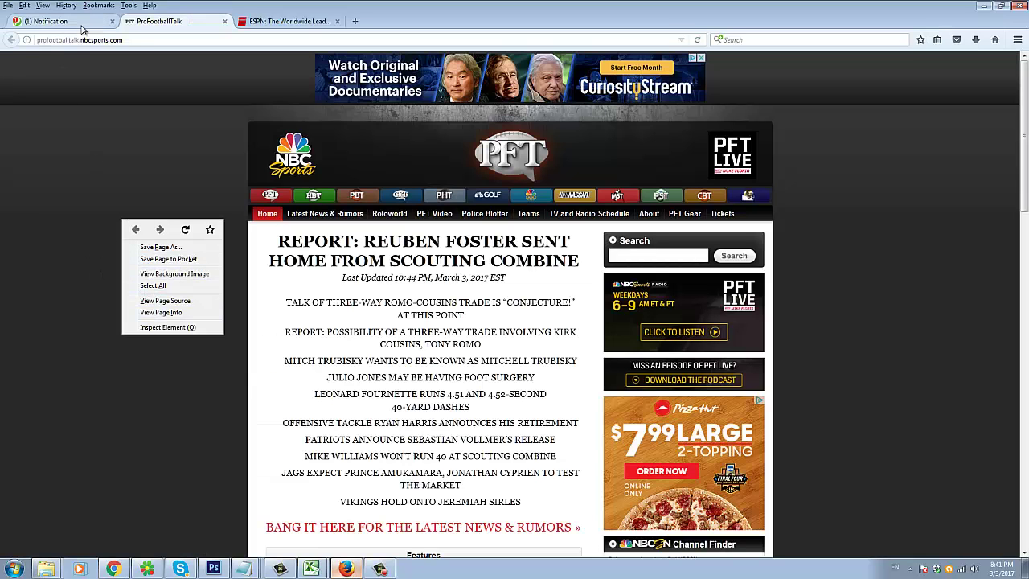
{"action": "left_click", "coordinate": [112, 20]}
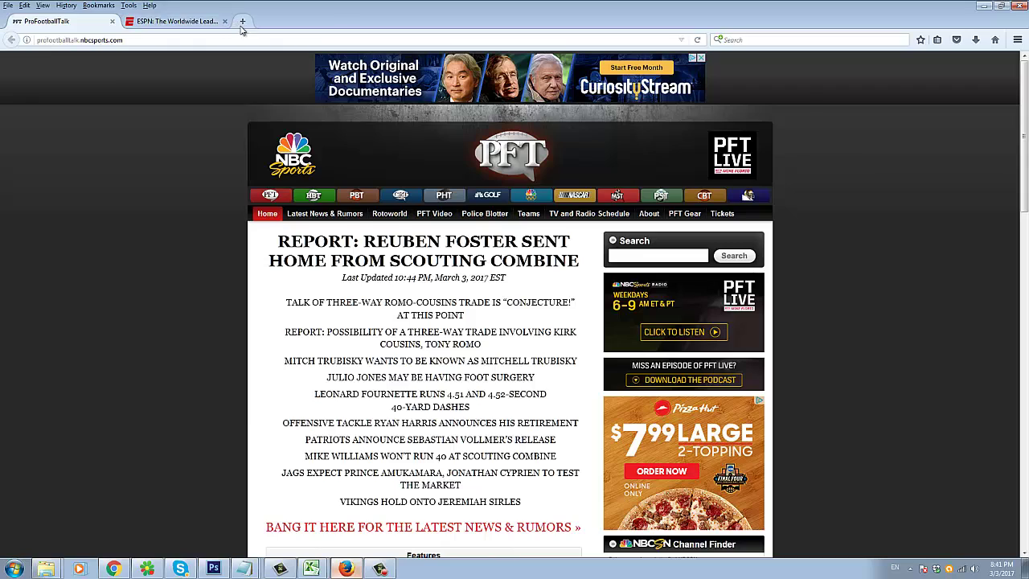
{"action": "left_click", "coordinate": [241, 21]}
{"action": "right_click", "coordinate": [227, 39]}
{"action": "left_click", "coordinate": [256, 94]}
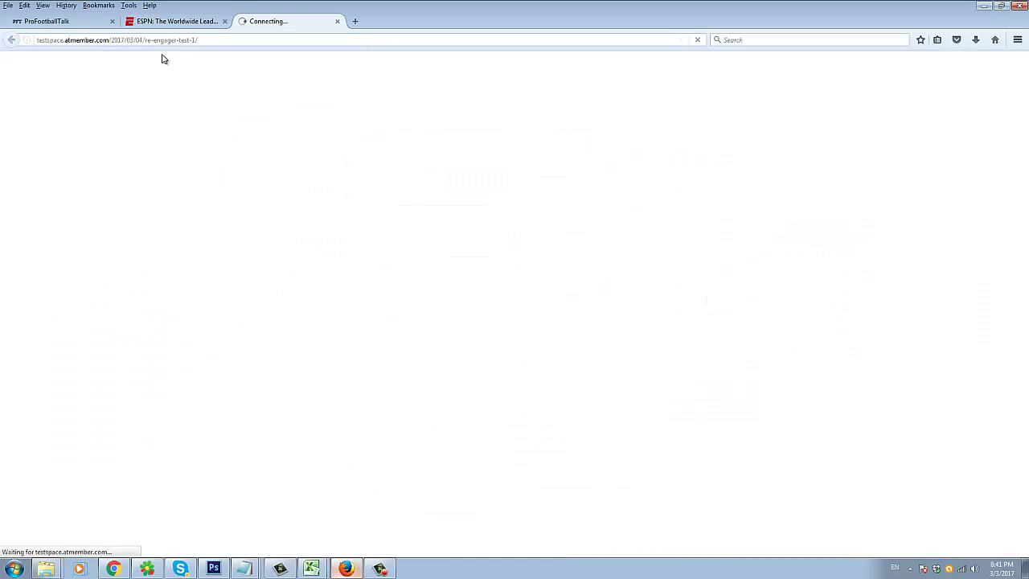
Test the redirect by switching to the ESPN page and back, and look through the Review Wizard page before leaving for ProFootballTalk.
{"action": "left_click", "coordinate": [146, 22]}
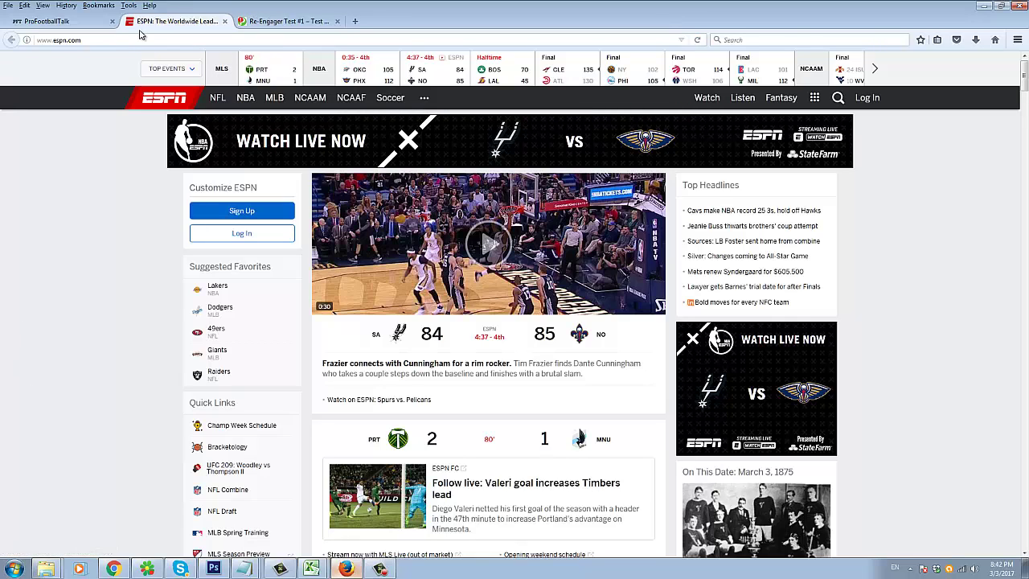
{"action": "left_click", "coordinate": [241, 22]}
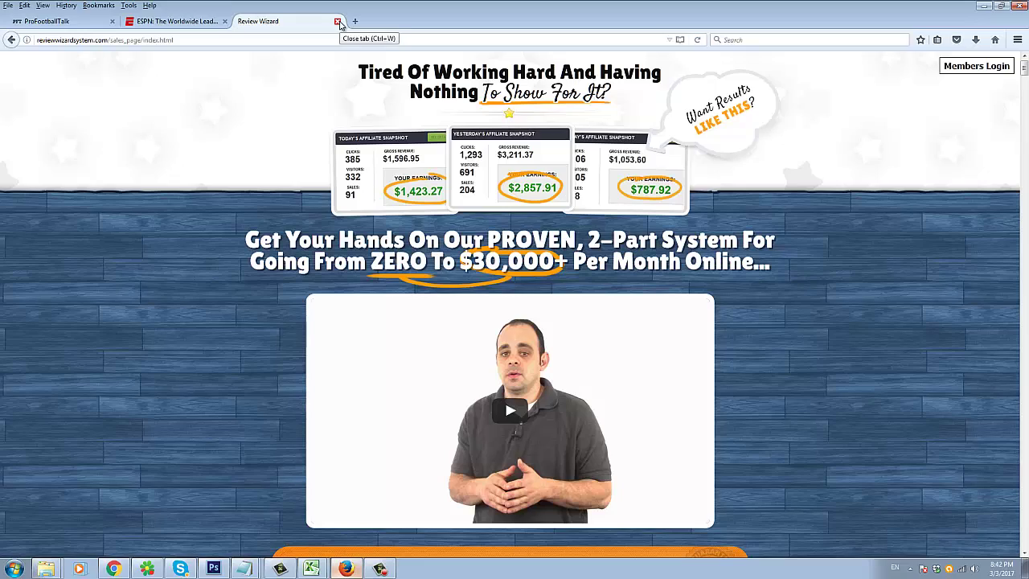
{"action": "scroll", "coordinate": [157, 271], "scroll_direction": "down", "scroll_amount": 10}
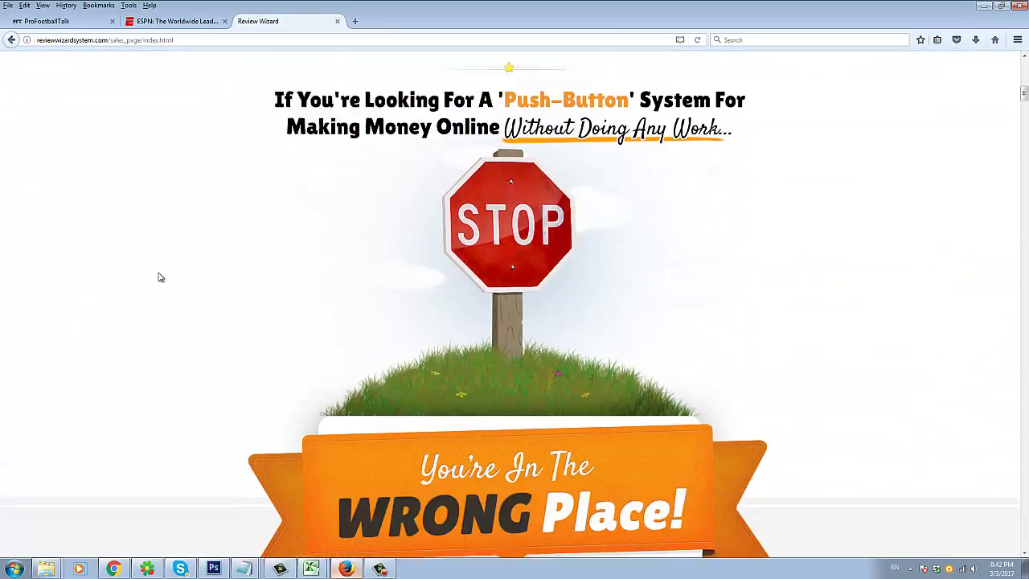
{"action": "scroll", "coordinate": [99, 304], "scroll_direction": "down", "scroll_amount": 9}
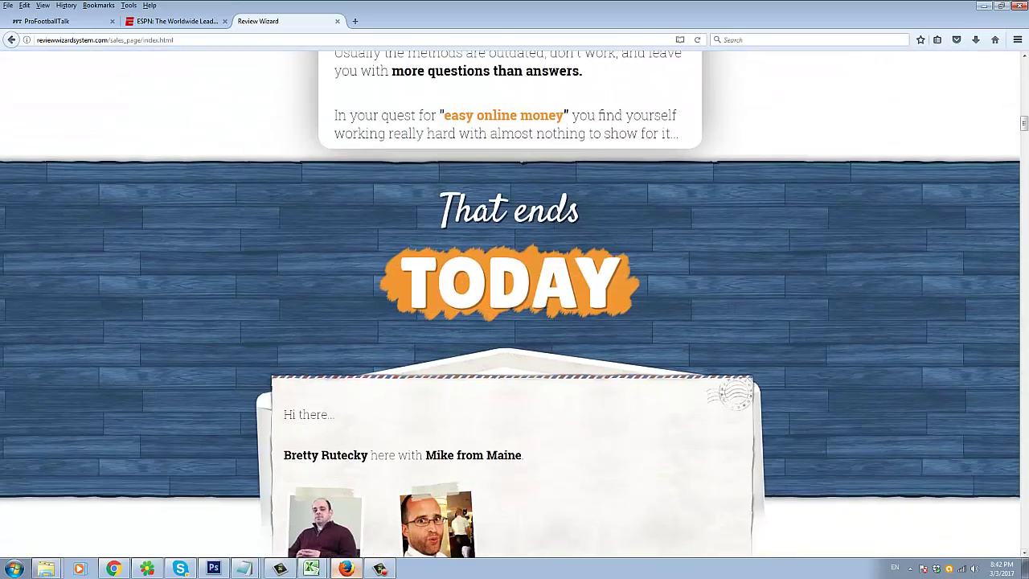
{"action": "scroll", "coordinate": [514, 304], "scroll_direction": "up", "scroll_amount": 18}
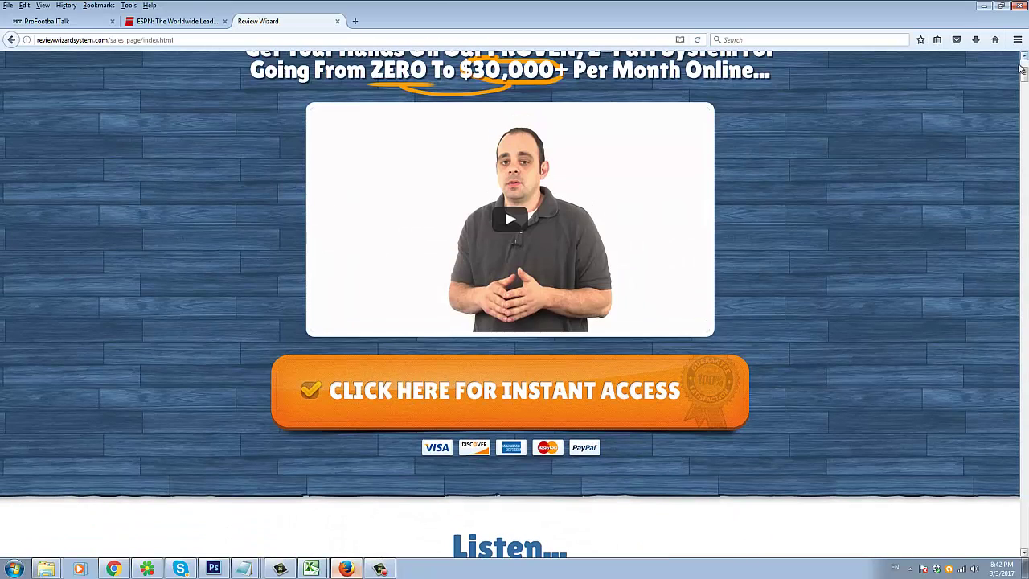
{"action": "scroll", "coordinate": [1022, 70], "scroll_direction": "up", "scroll_amount": 4}
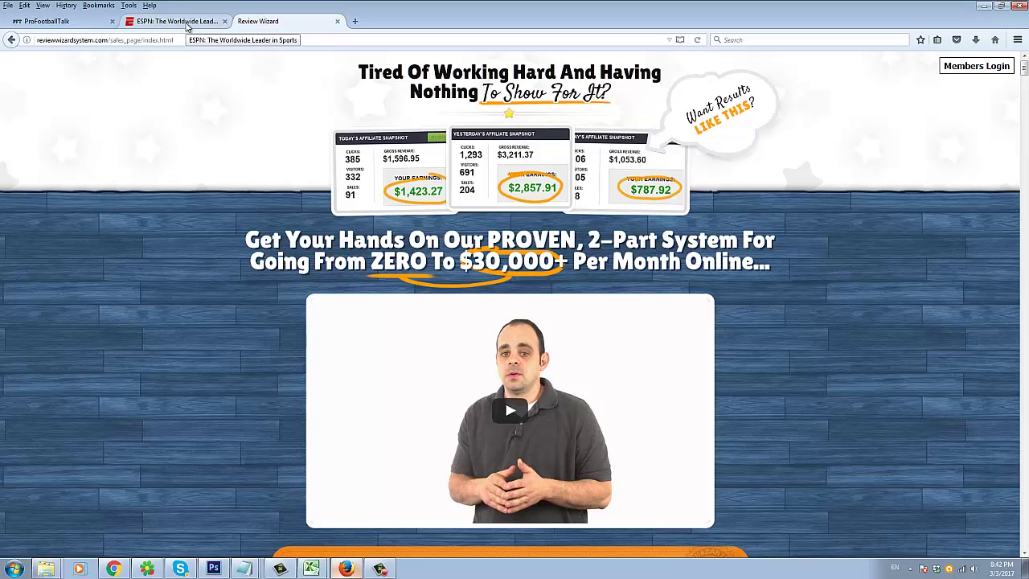
{"action": "left_click", "coordinate": [56, 21]}
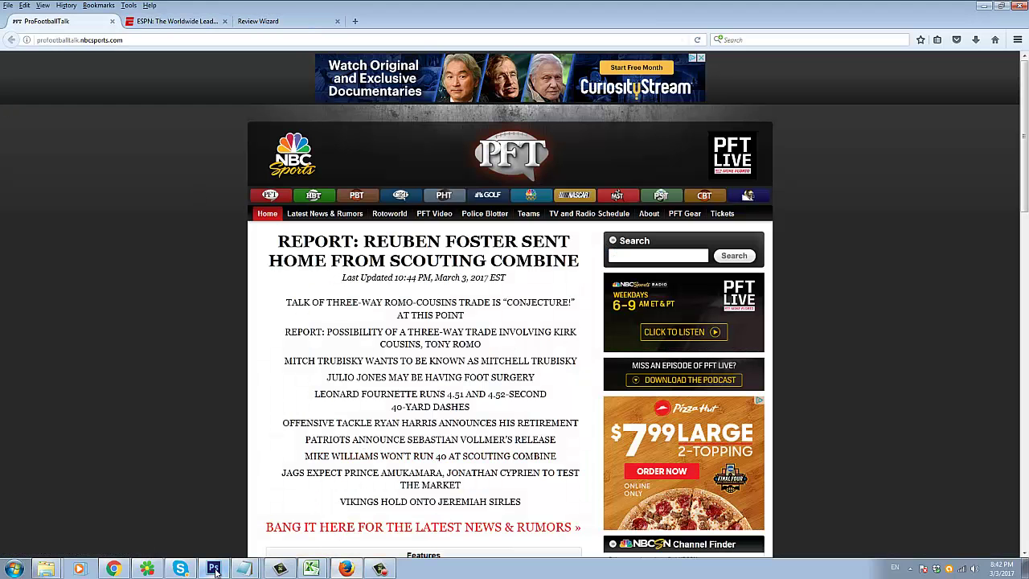
Return to Chrome and start a new campaign titled "YouTube Test #2" with HTML Popup as its type.
{"action": "left_click", "coordinate": [113, 569]}
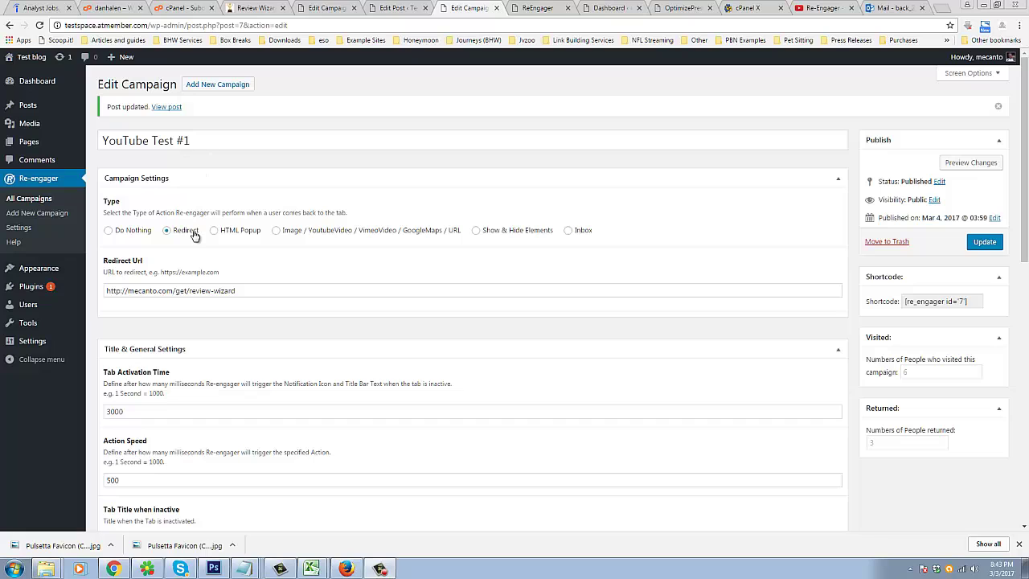
{"action": "left_click", "coordinate": [196, 86]}
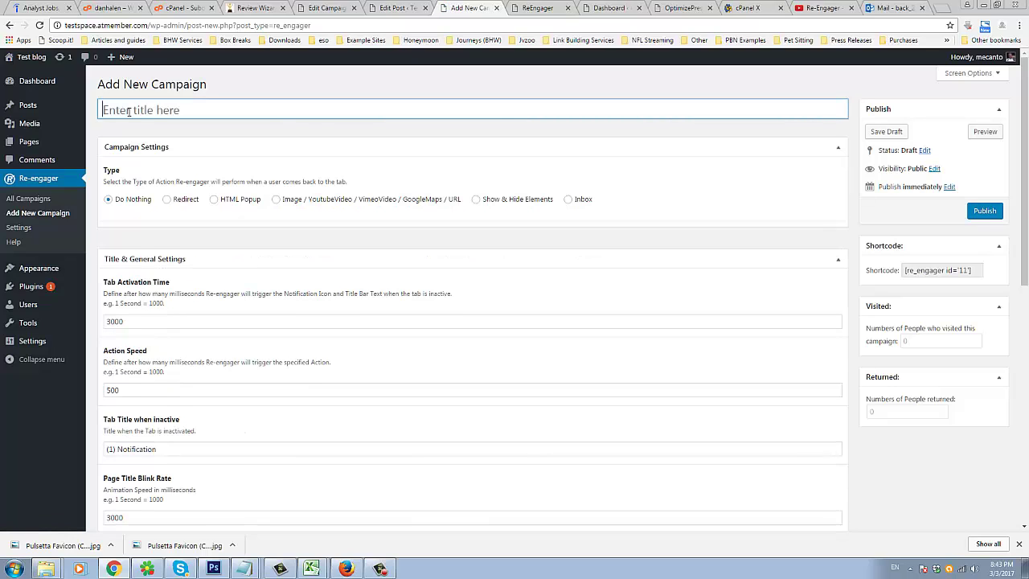
{"action": "type", "text": "YouTube Test #2"}
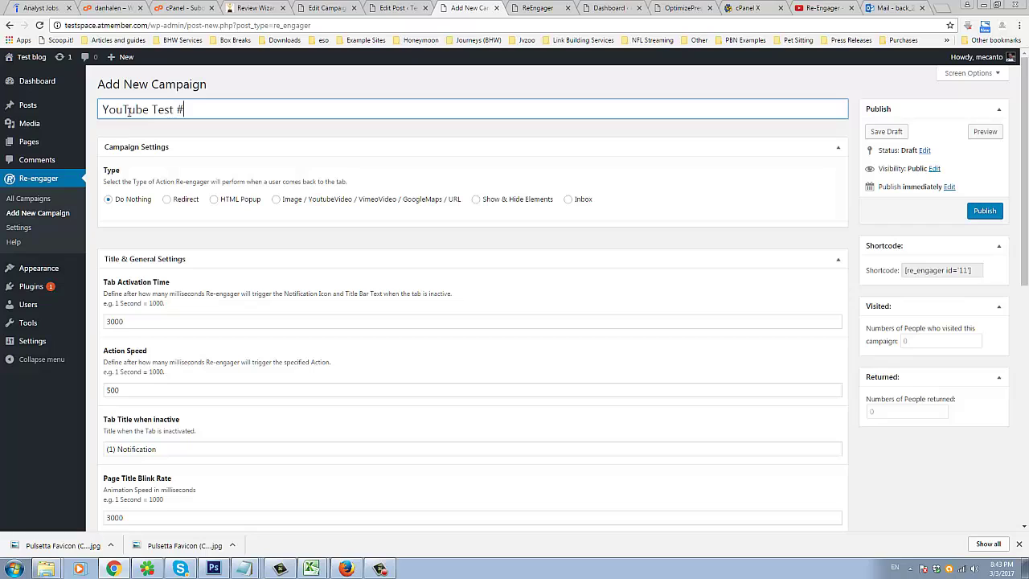
{"action": "left_click", "coordinate": [215, 200]}
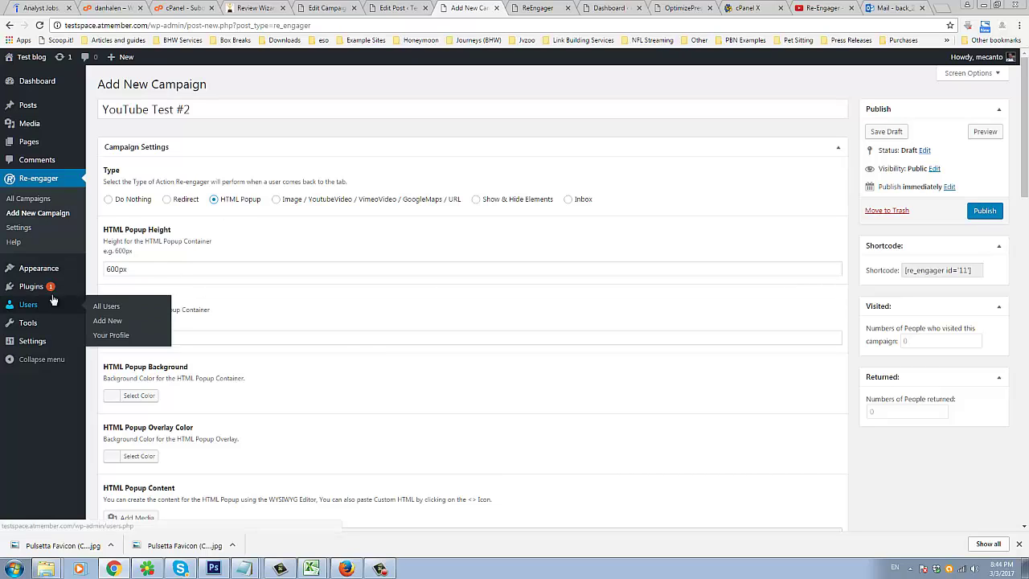
Review the HTML popup's height, width, background and overlay color settings and look down to its custom CSS.
{"action": "left_click", "coordinate": [135, 270]}
{"action": "double_click", "coordinate": [135, 270]}
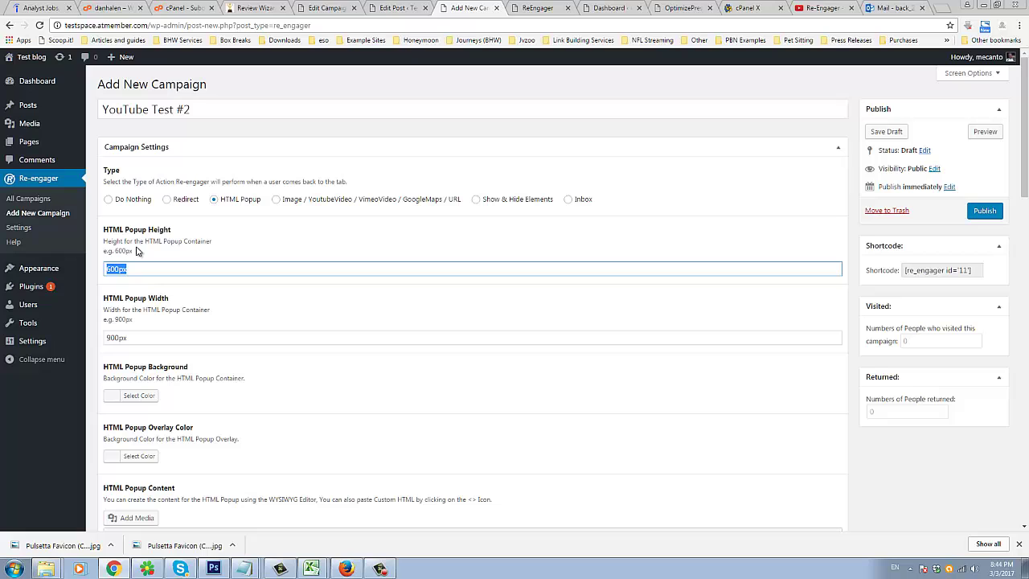
{"action": "left_click", "coordinate": [170, 273]}
{"action": "scroll", "coordinate": [145, 354], "scroll_direction": "down", "scroll_amount": 1}
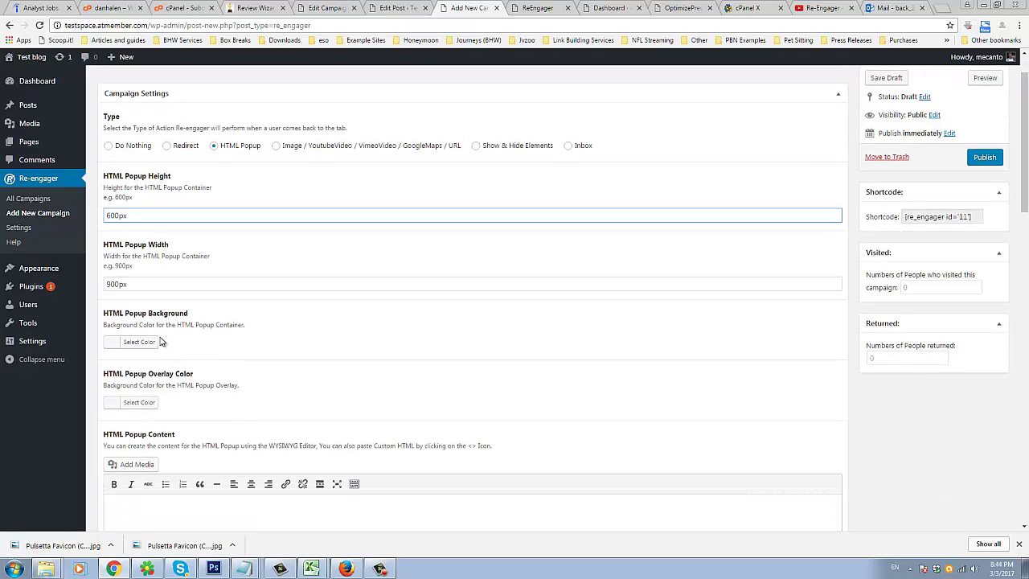
{"action": "scroll", "coordinate": [157, 336], "scroll_direction": "down", "scroll_amount": 2}
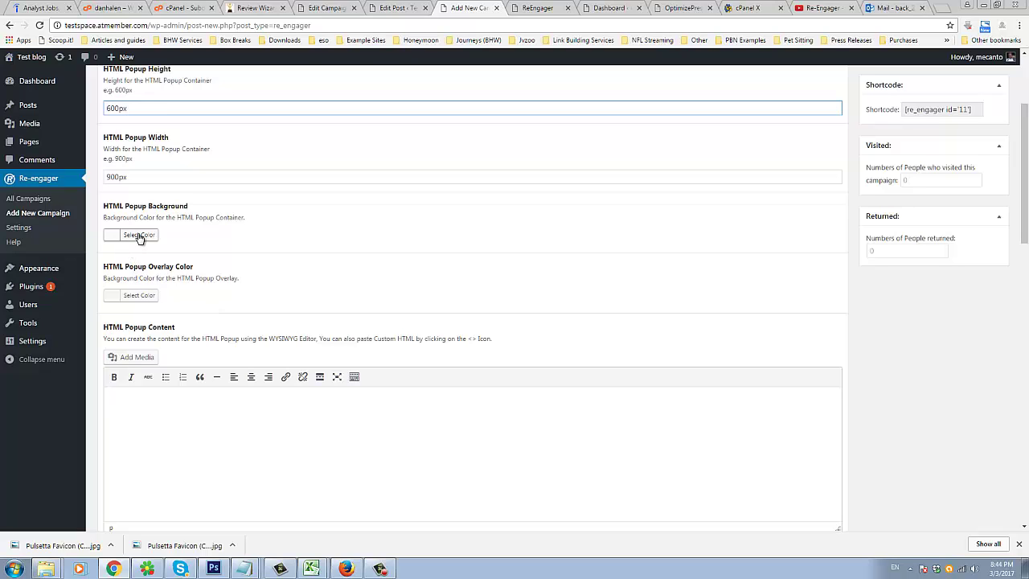
{"action": "triple_click", "coordinate": [145, 279]}
{"action": "scroll", "coordinate": [252, 356], "scroll_direction": "down", "scroll_amount": 3}
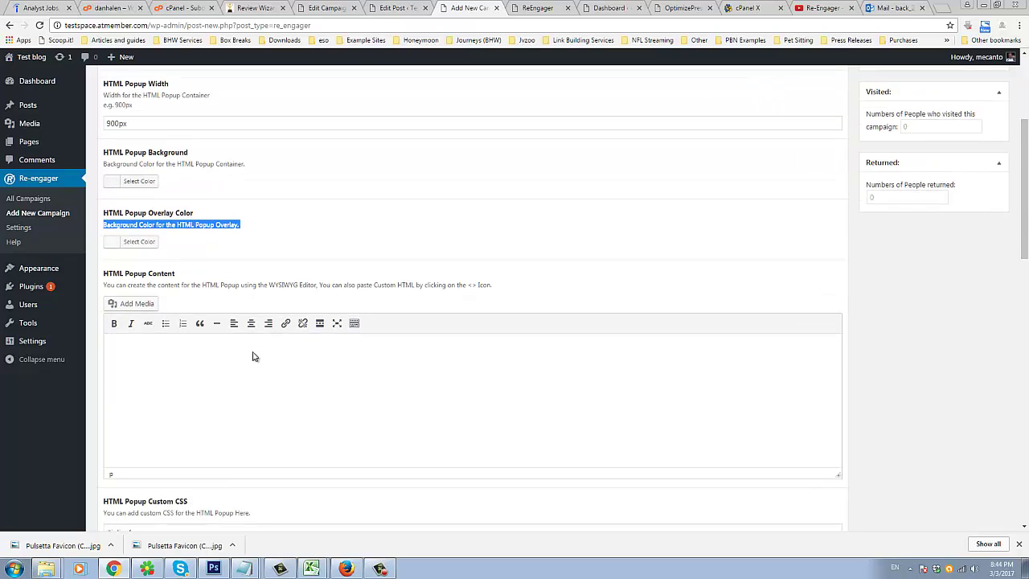
{"action": "scroll", "coordinate": [242, 350], "scroll_direction": "down", "scroll_amount": 2}
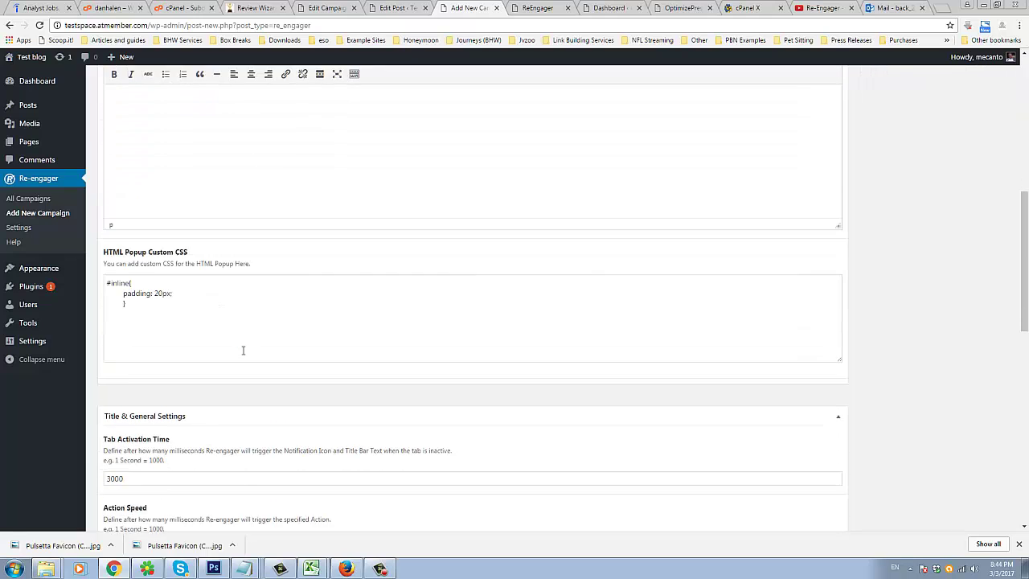
Examine the HTML Popup Content editor with its instructions and the HTML Popup Custom CSS field.
{"action": "scroll", "coordinate": [245, 345], "scroll_direction": "up", "scroll_amount": 3}
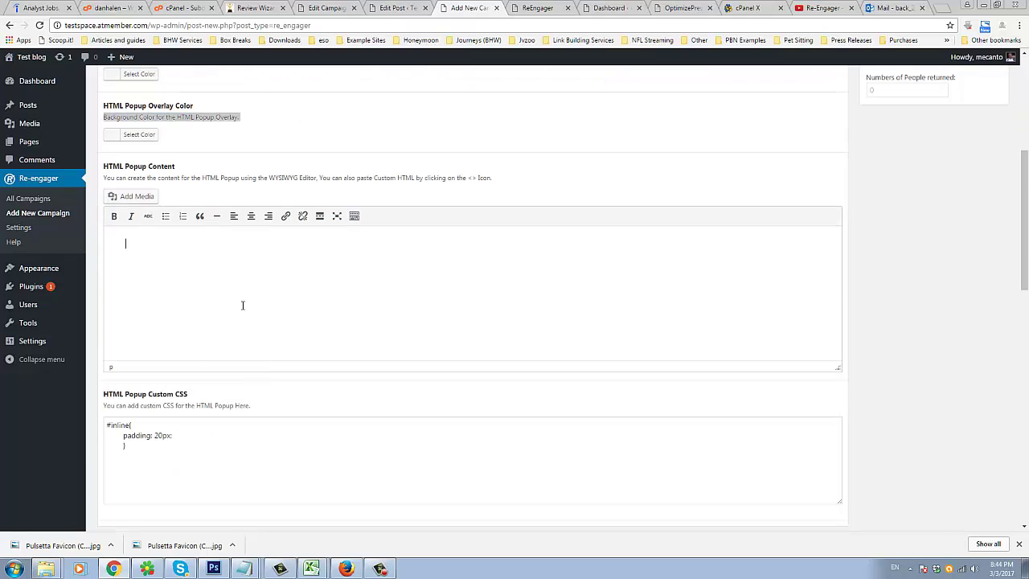
{"action": "triple_click", "coordinate": [208, 180]}
{"action": "left_click", "coordinate": [210, 180]}
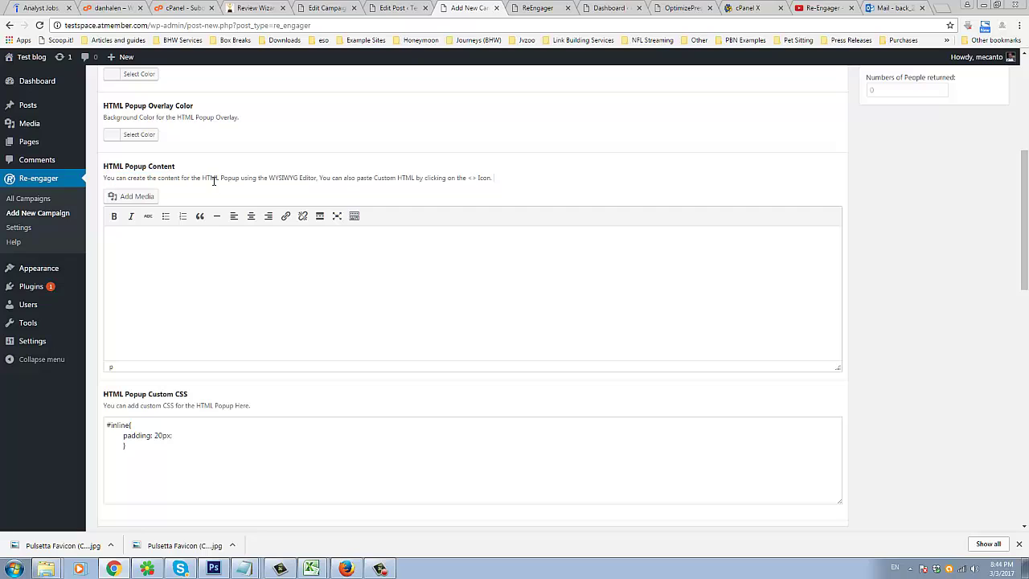
{"action": "triple_click", "coordinate": [212, 180]}
{"action": "left_click", "coordinate": [241, 180]}
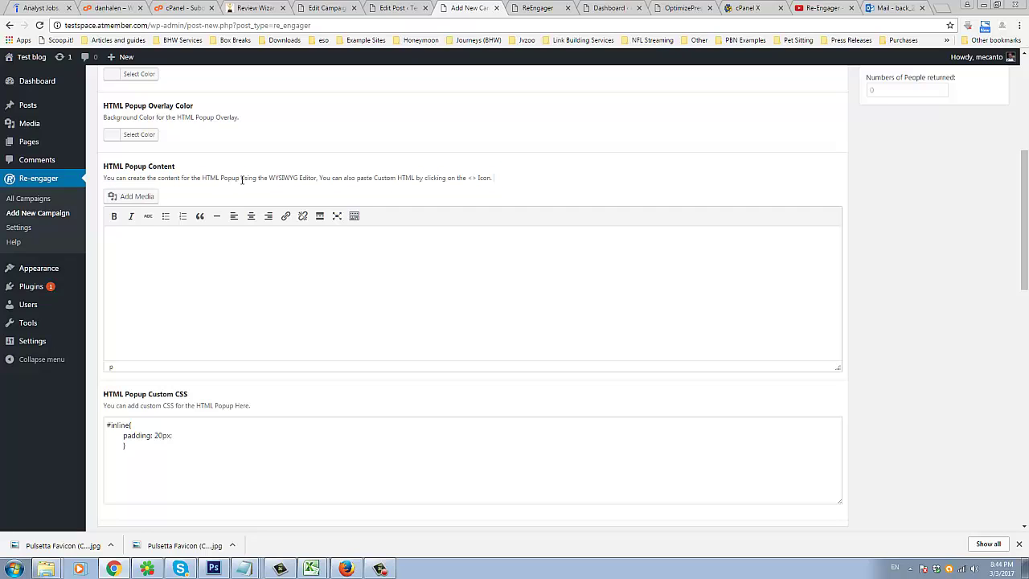
{"action": "double_click", "coordinate": [135, 167]}
{"action": "left_click", "coordinate": [226, 167]}
{"action": "triple_click", "coordinate": [356, 177]}
{"action": "left_click", "coordinate": [313, 295]}
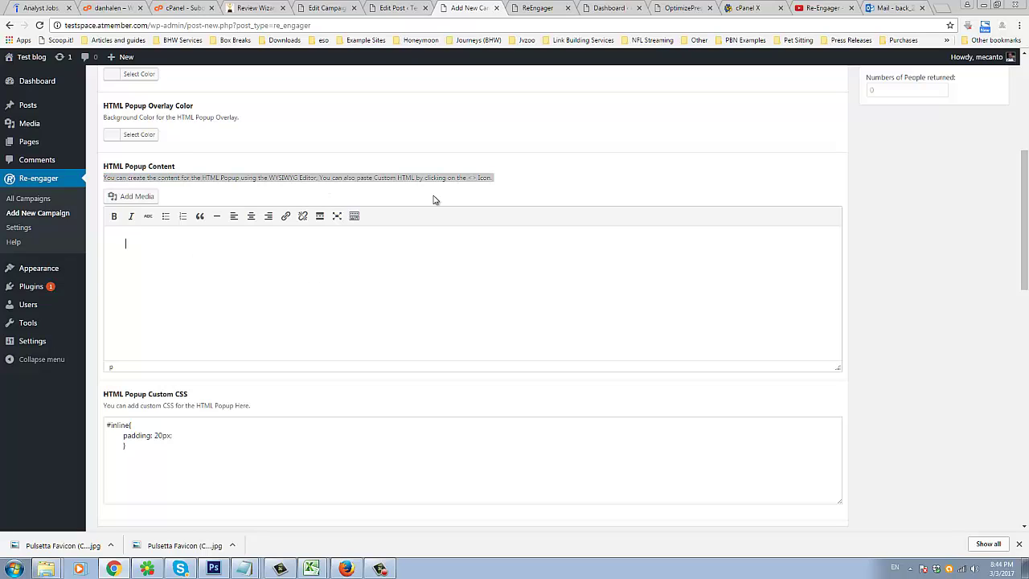
{"action": "left_click", "coordinate": [551, 180]}
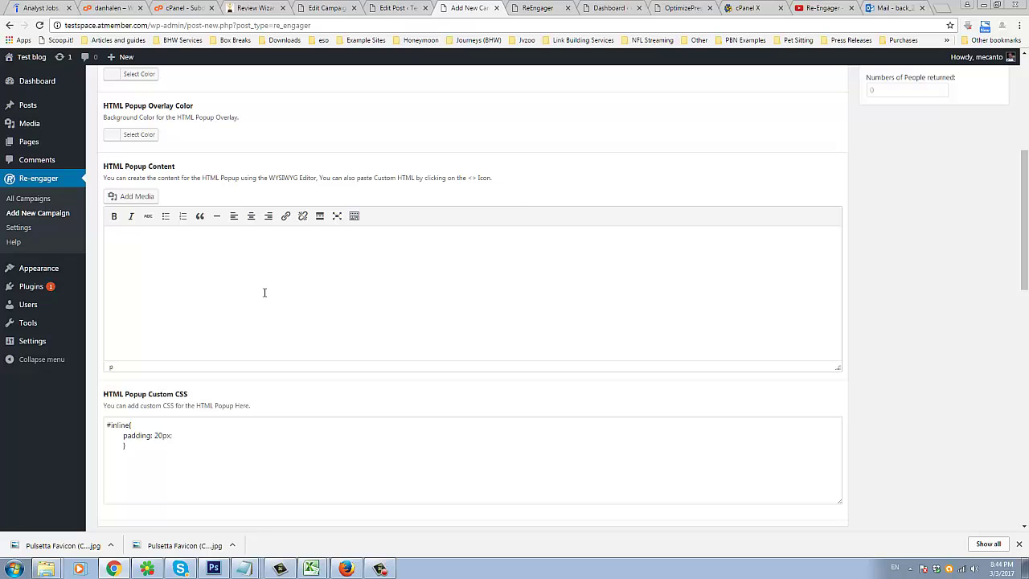
{"action": "scroll", "coordinate": [214, 395], "scroll_direction": "down", "scroll_amount": 6}
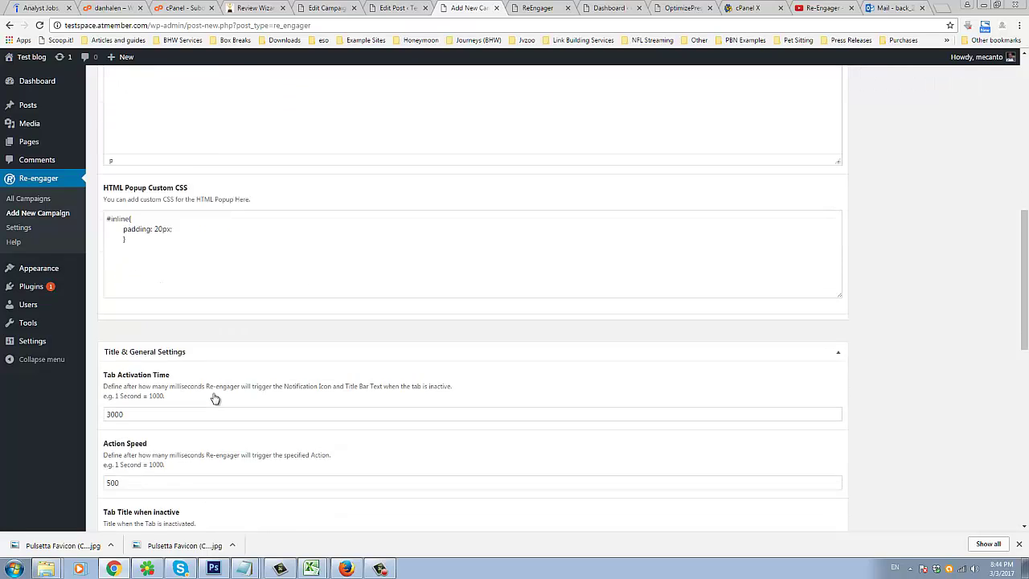
{"action": "scroll", "coordinate": [213, 311], "scroll_direction": "up", "scroll_amount": 6}
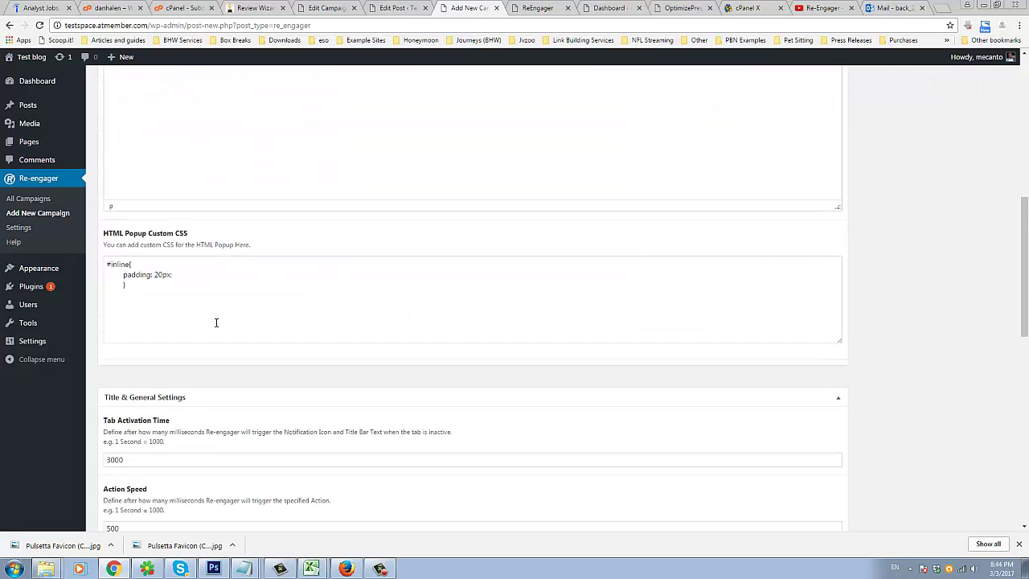
{"action": "scroll", "coordinate": [166, 316], "scroll_direction": "down", "scroll_amount": 3}
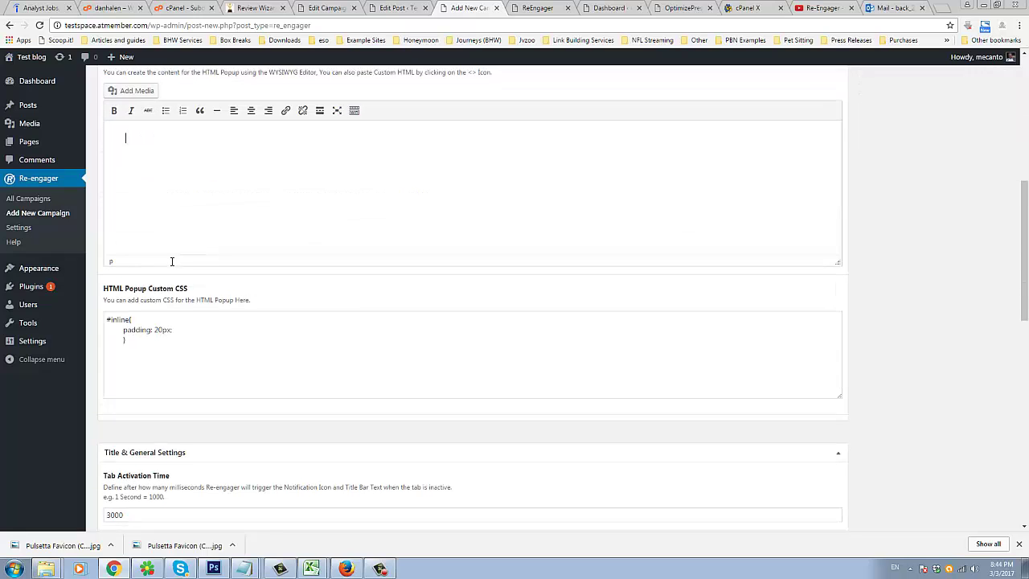
{"action": "scroll", "coordinate": [170, 262], "scroll_direction": "up", "scroll_amount": 1}
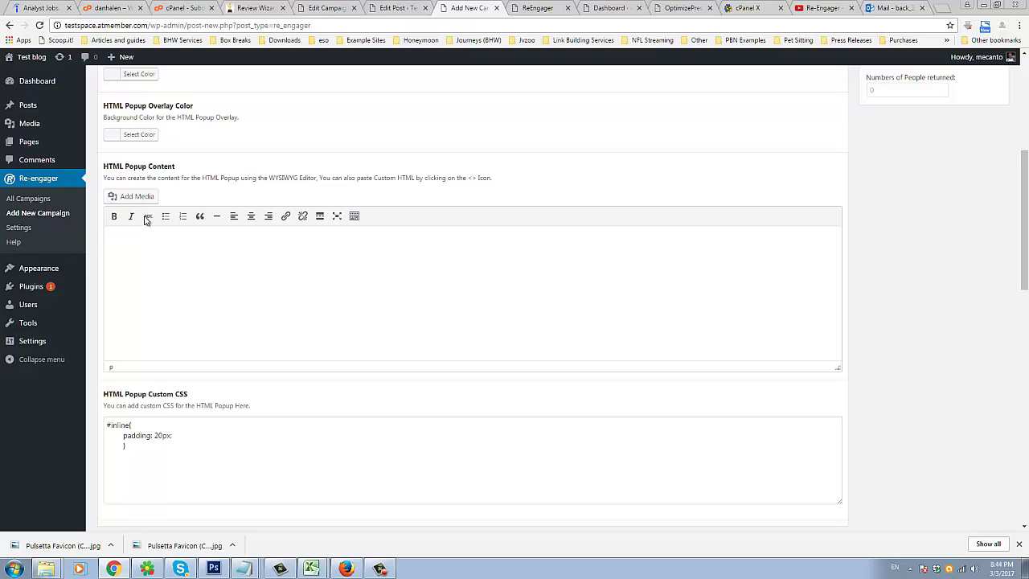
Enter two centered lines as the popup content: "Exclusive Discount!" and "50% off for next 10 buyers...".
{"action": "left_click", "coordinate": [317, 278]}
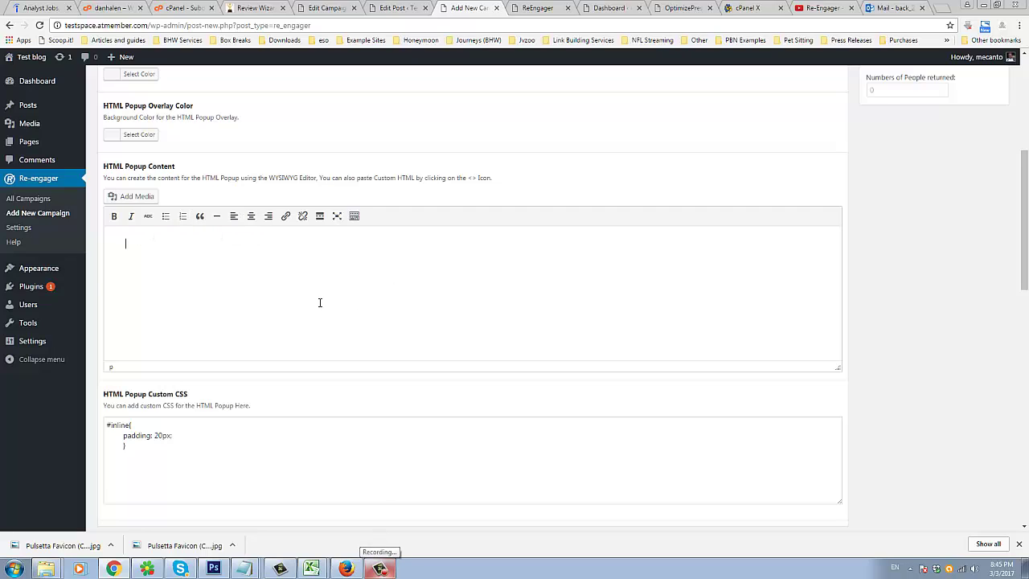
{"action": "left_click", "coordinate": [251, 218]}
{"action": "type", "text": "Exclusive Discou"}
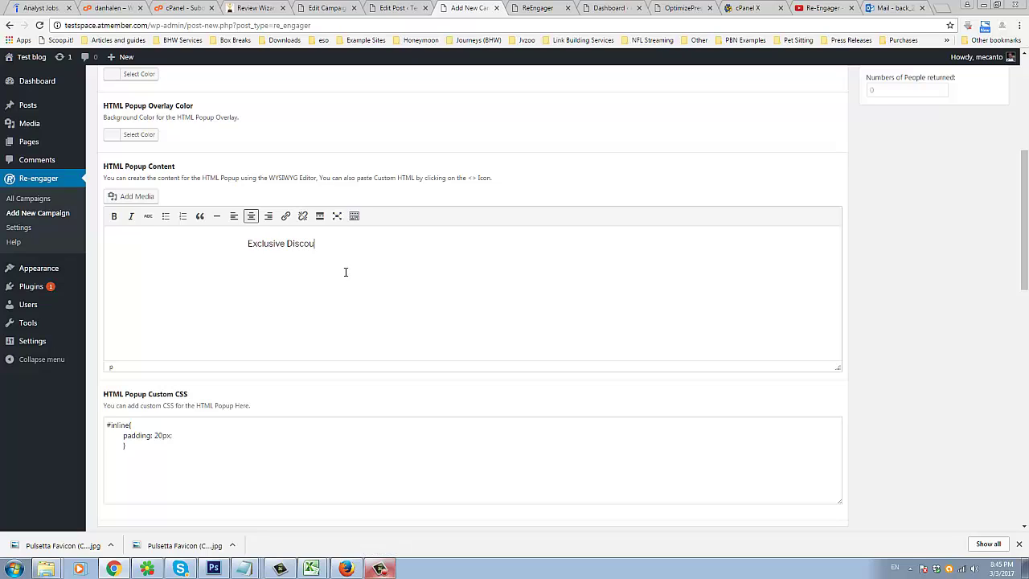
{"action": "type", "text": "nt!"}
{"action": "type", "text": "off fo"}
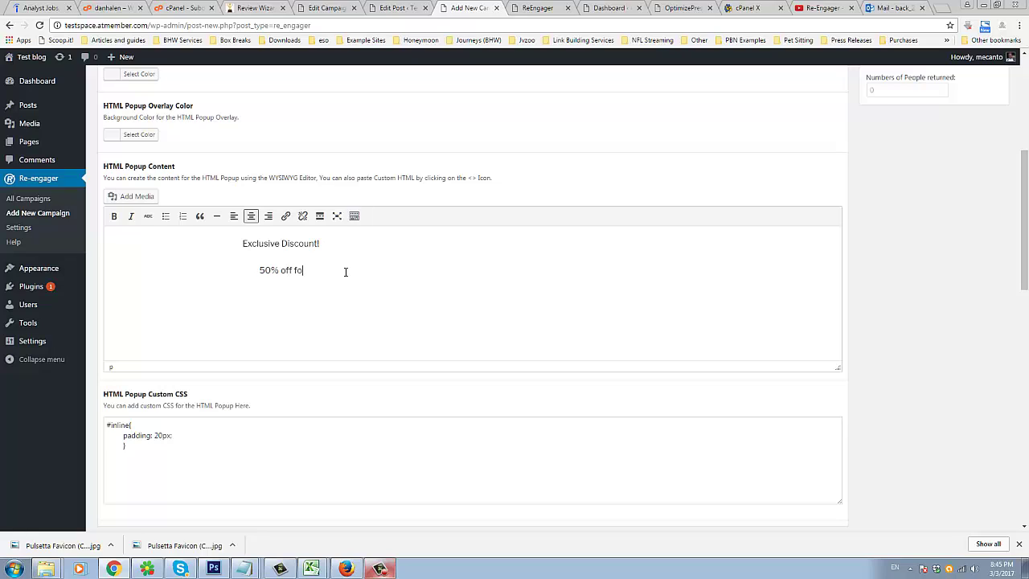
{"action": "type", "text": "r next 10 buyers..."}
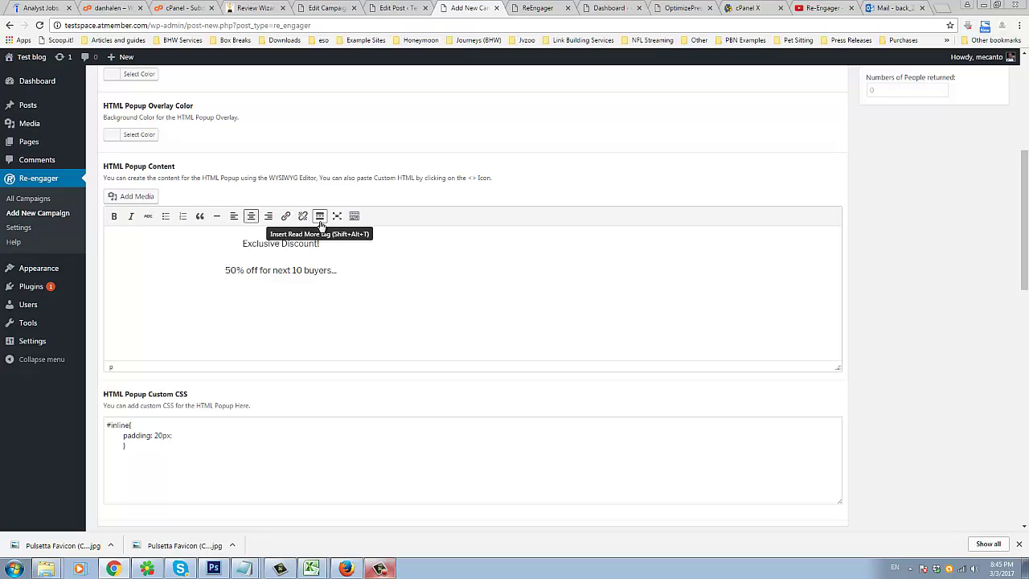
Upload letmeinnow.png from the My Files > mecanto > images folder on the F: drive for use in the popup content.
{"action": "left_click", "coordinate": [126, 198]}
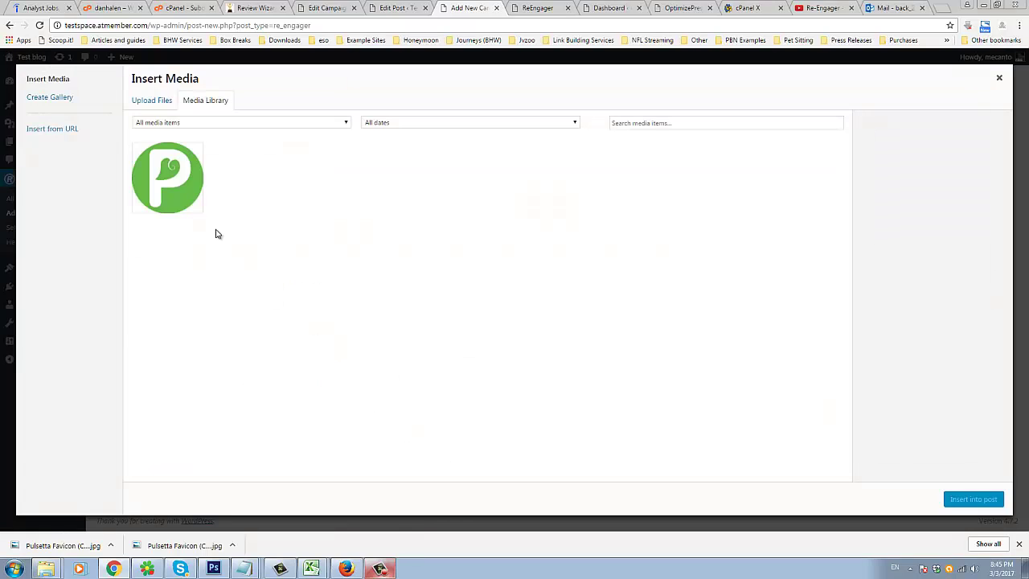
{"action": "left_click", "coordinate": [155, 105]}
{"action": "left_click", "coordinate": [560, 273]}
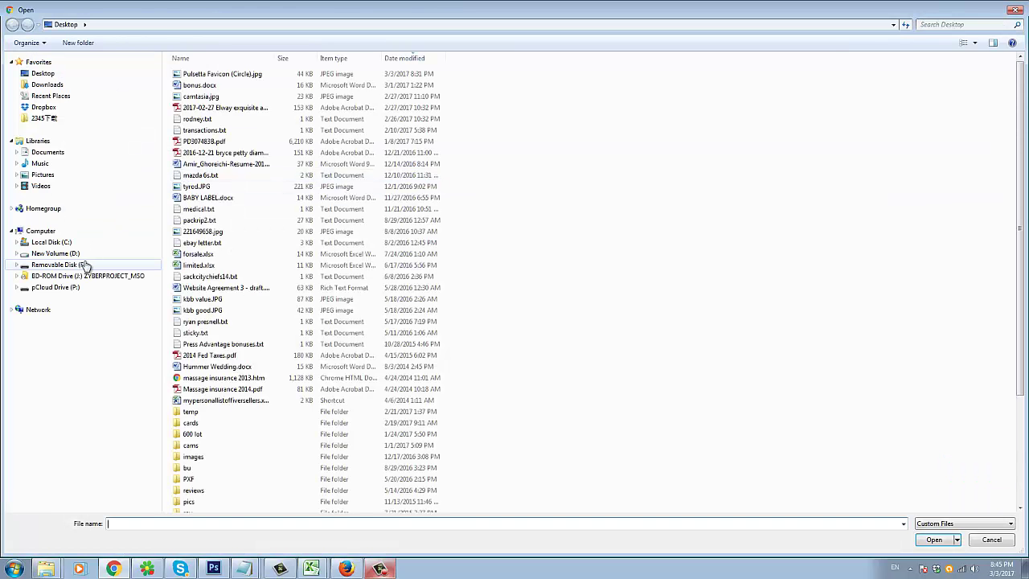
{"action": "left_click", "coordinate": [83, 266]}
{"action": "double_click", "coordinate": [193, 78]}
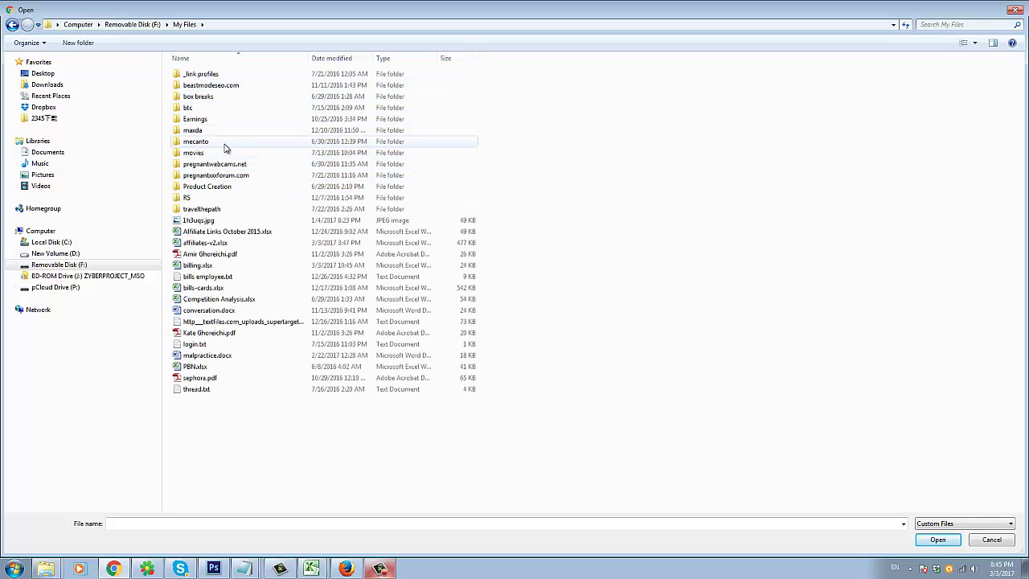
{"action": "double_click", "coordinate": [223, 147]}
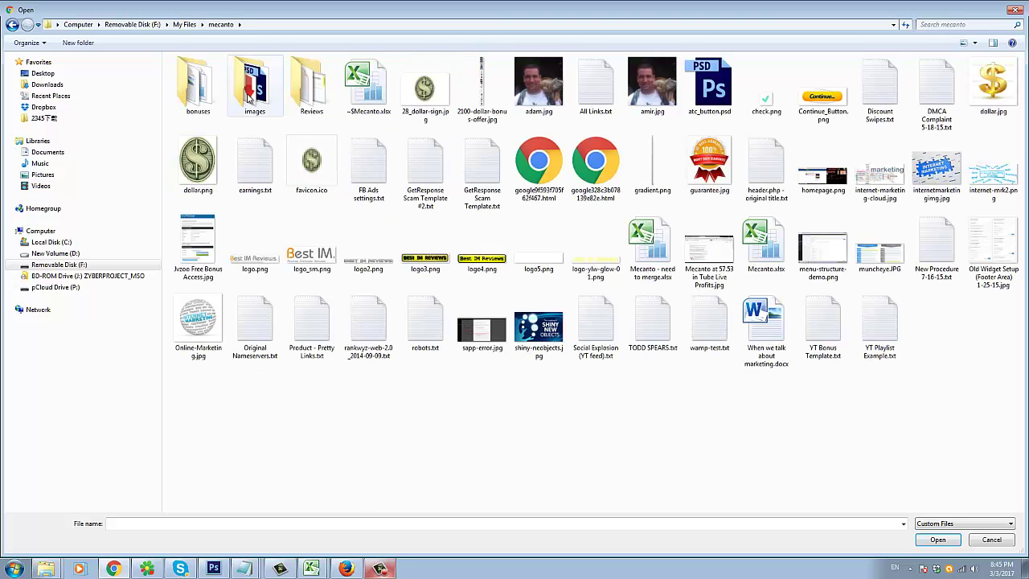
{"action": "double_click", "coordinate": [248, 98]}
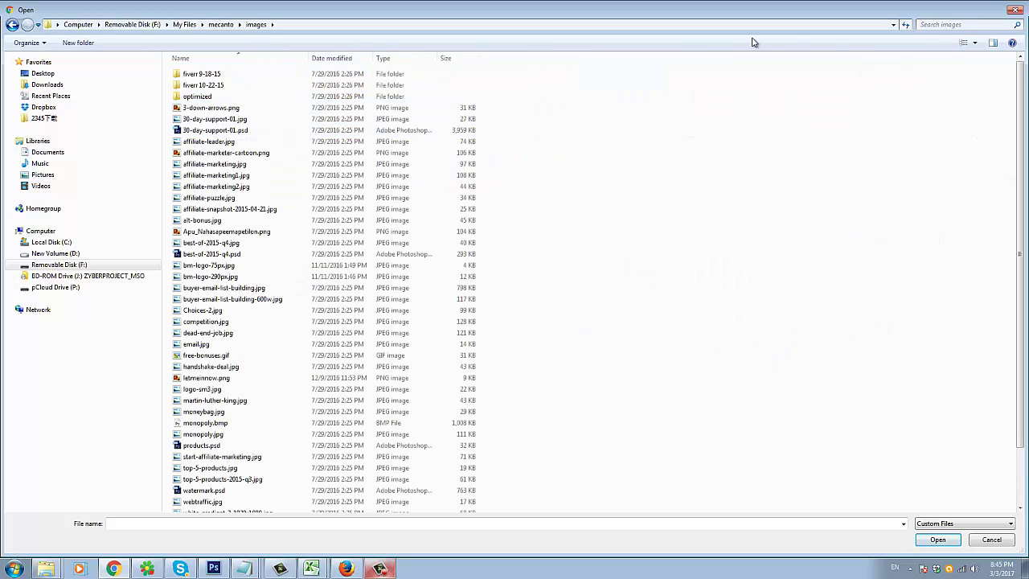
{"action": "left_click", "coordinate": [974, 43]}
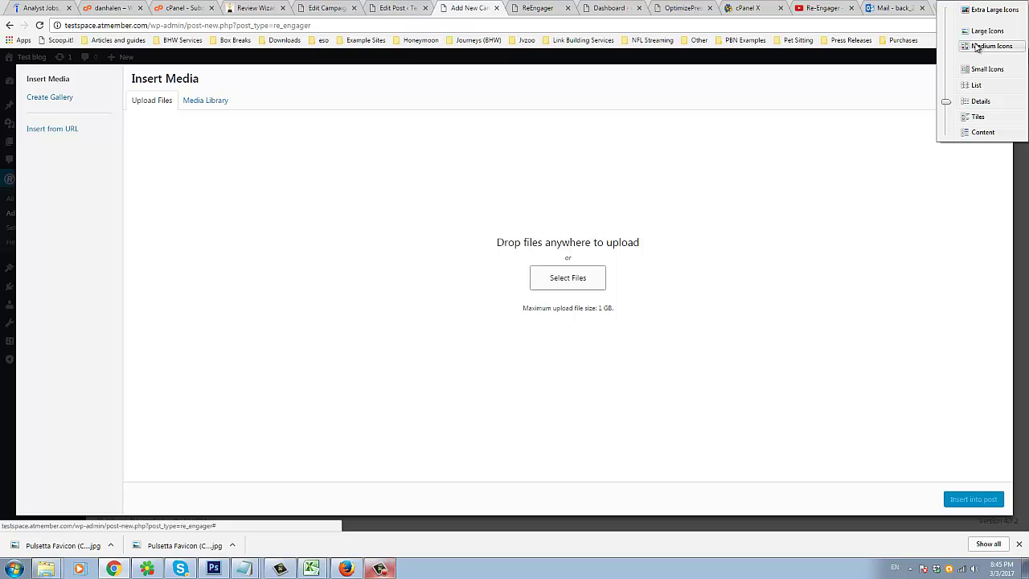
{"action": "left_click", "coordinate": [977, 46]}
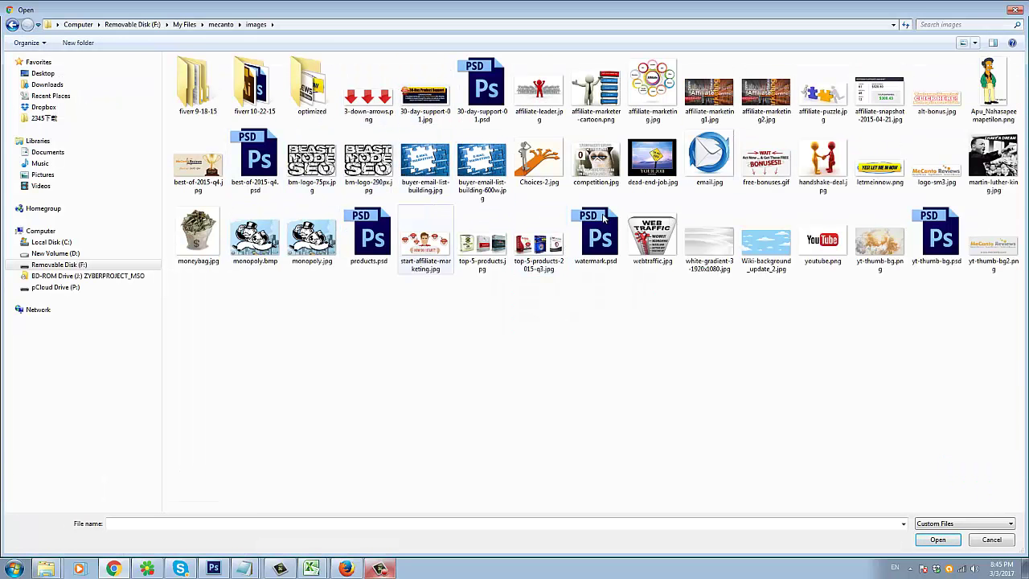
{"action": "double_click", "coordinate": [880, 169]}
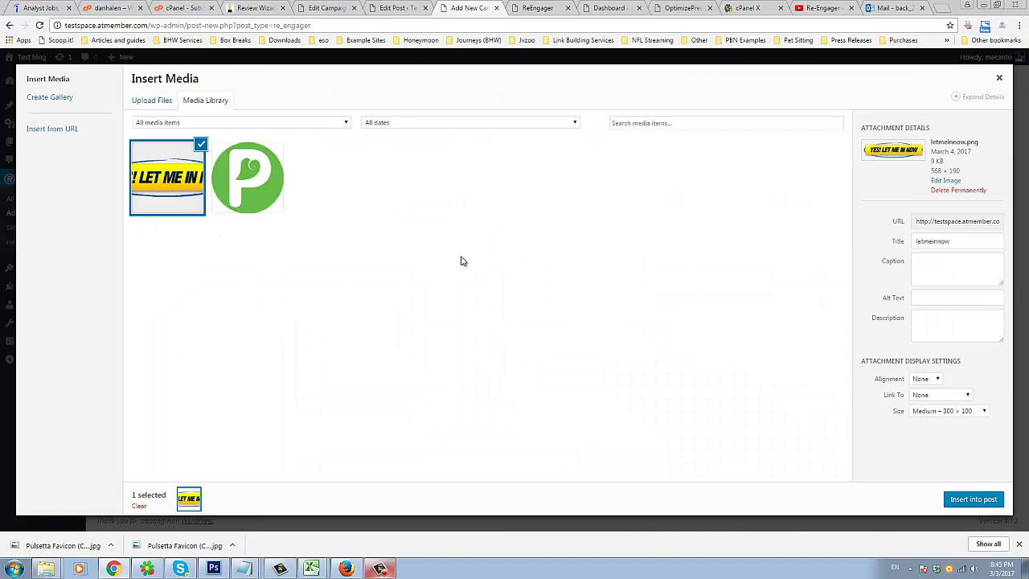
{"action": "left_click", "coordinate": [947, 413]}
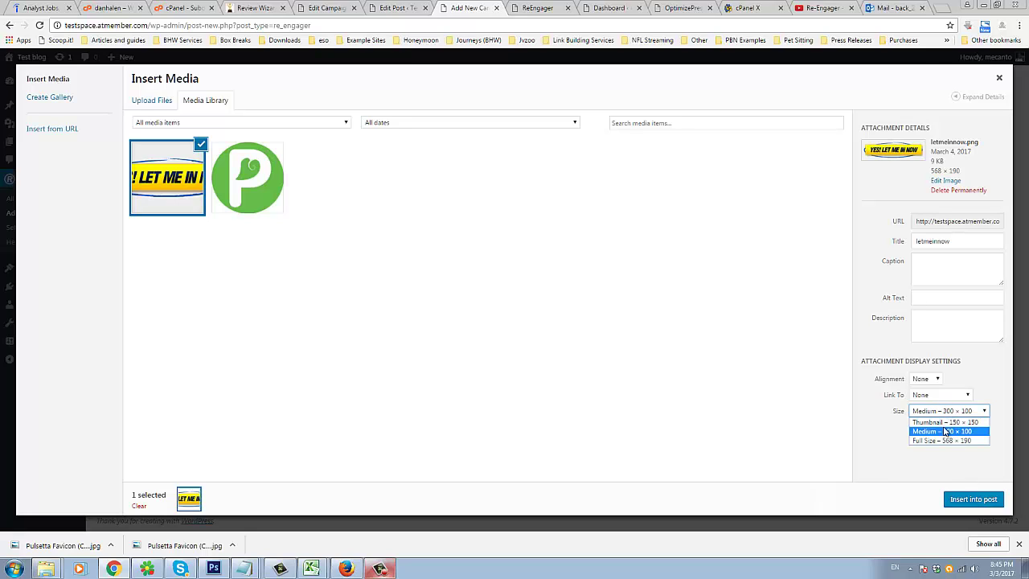
{"action": "left_click", "coordinate": [945, 442]}
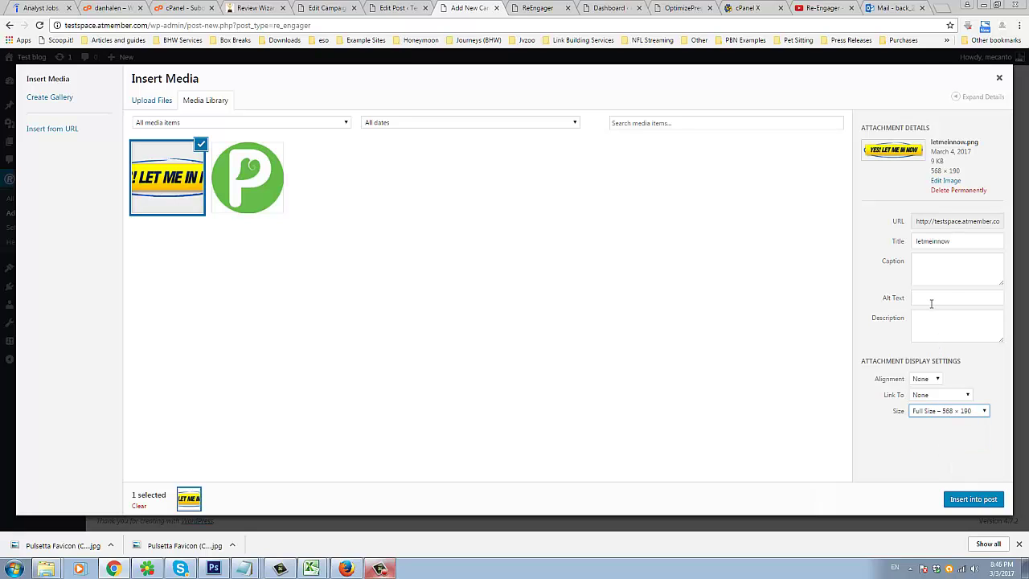
{"action": "left_click", "coordinate": [929, 379]}
{"action": "left_click", "coordinate": [929, 380]}
{"action": "left_click", "coordinate": [930, 395]}
{"action": "left_click", "coordinate": [932, 434]}
{"action": "left_click", "coordinate": [942, 412]}
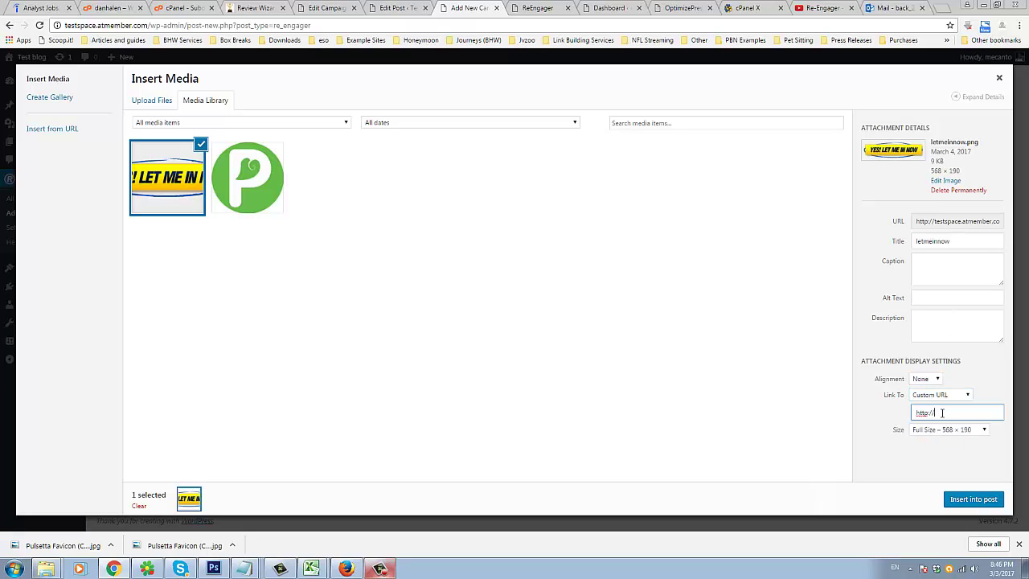
{"action": "type", "text": "mecanto.com/get/review-wizard"}
{"action": "left_click", "coordinate": [973, 500]}
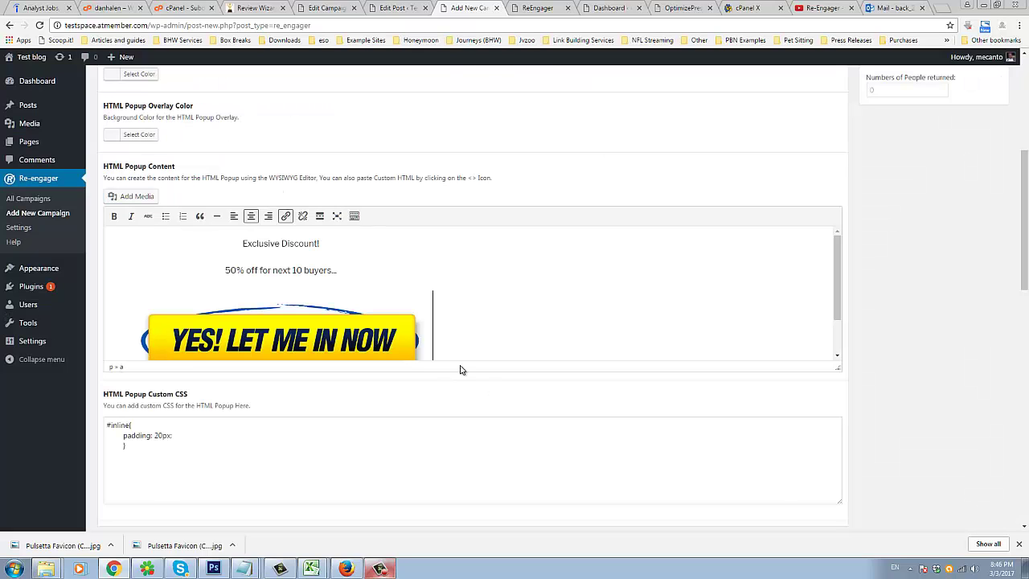
Make the "Exclusive Discount!" and "50% off for next 10 buyers..." lines bold and format them as Heading 1.
{"action": "left_click", "coordinate": [346, 269]}
{"action": "left_click_drag", "start_coordinate": [335, 270], "coordinate": [240, 243]}
{"action": "left_click", "coordinate": [113, 215]}
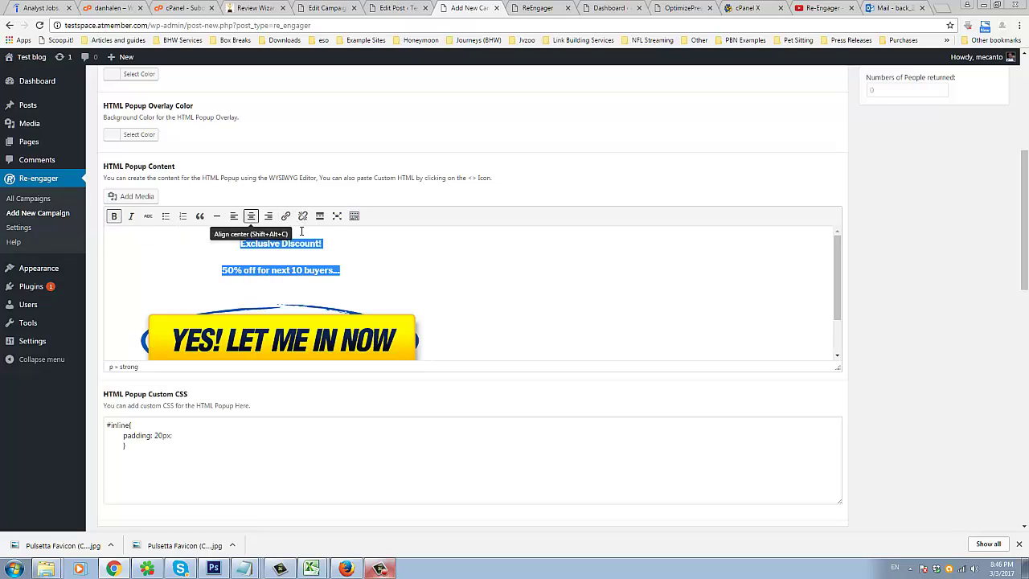
{"action": "left_click", "coordinate": [354, 215]}
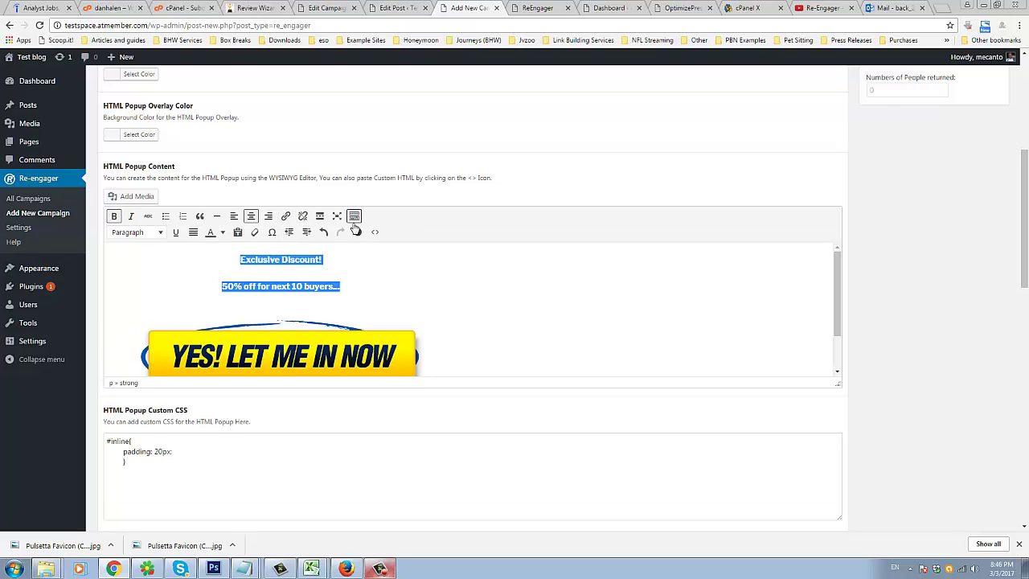
{"action": "left_click", "coordinate": [162, 234]}
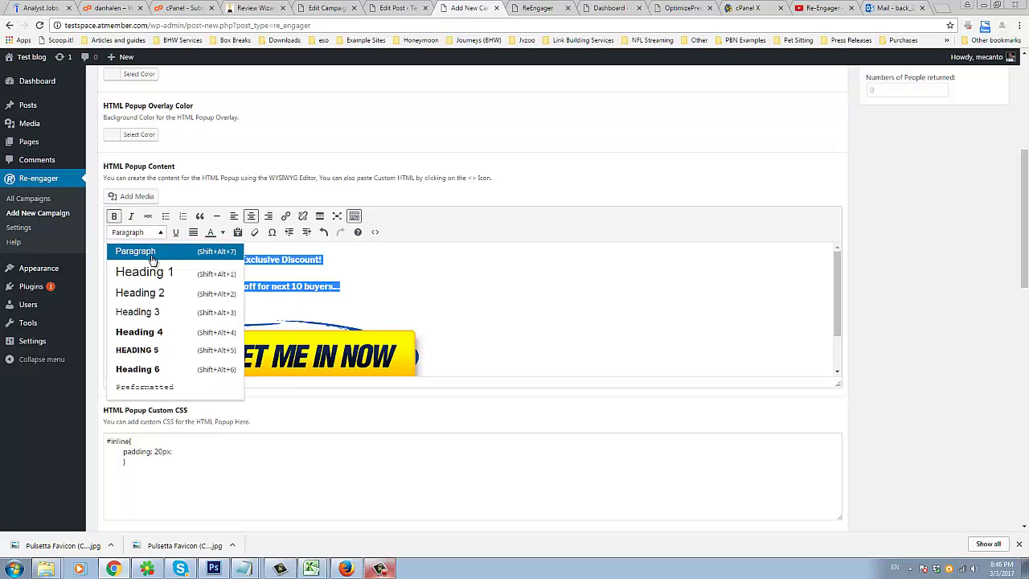
{"action": "left_click", "coordinate": [148, 274]}
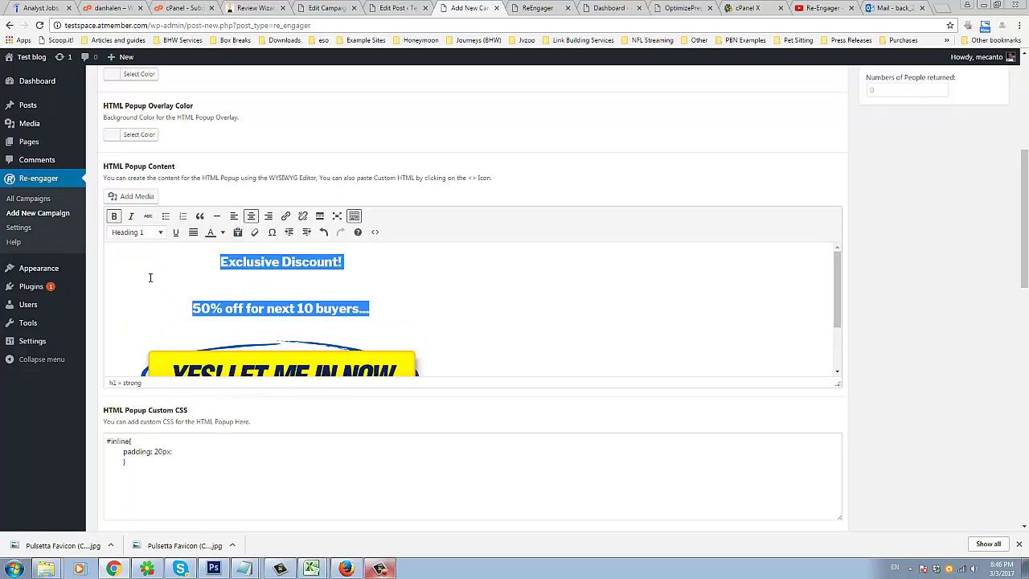
{"action": "left_click", "coordinate": [263, 279]}
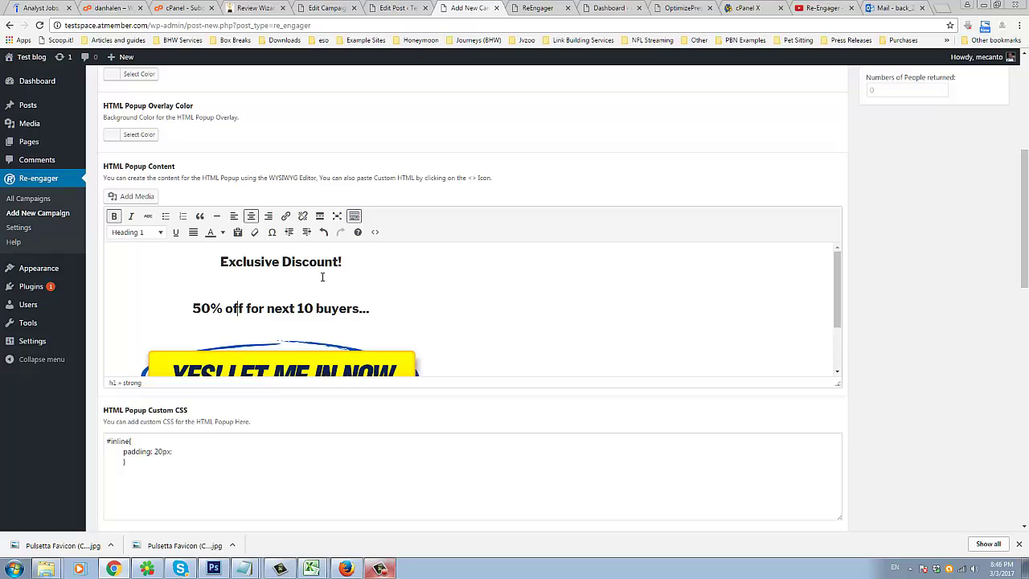
Add an empty line below the "Exclusive Discount!" heading in the popup content.
{"action": "scroll", "coordinate": [346, 280], "scroll_direction": "down", "scroll_amount": 1}
{"action": "scroll", "coordinate": [370, 281], "scroll_direction": "up", "scroll_amount": 1}
{"action": "key", "text": "Return"}
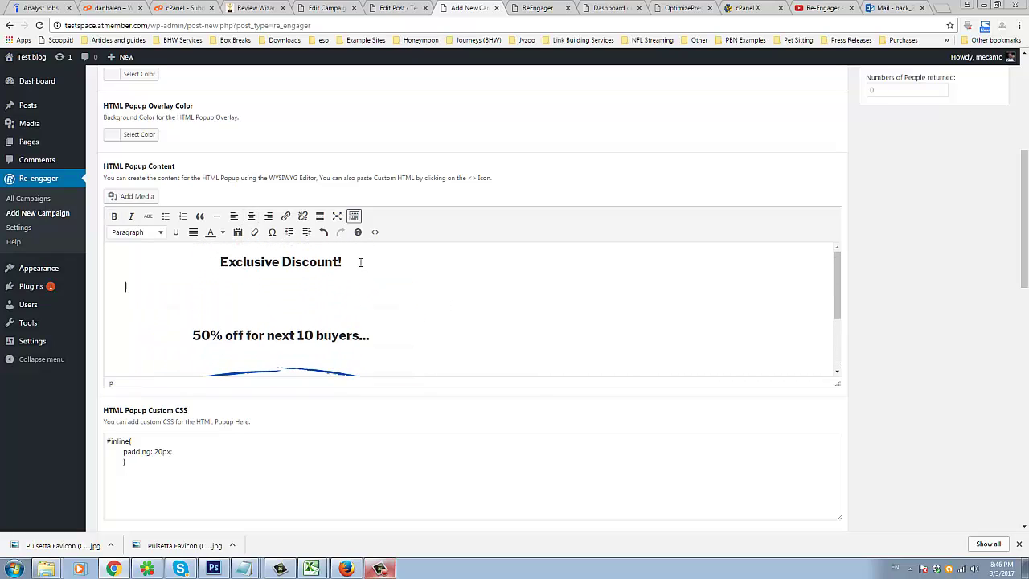
Upload review-wizard.jpg from the mecanto > Reviews > Review Wizard folder on the F: drive for the popup content.
{"action": "left_click", "coordinate": [135, 196]}
{"action": "left_click", "coordinate": [164, 102]}
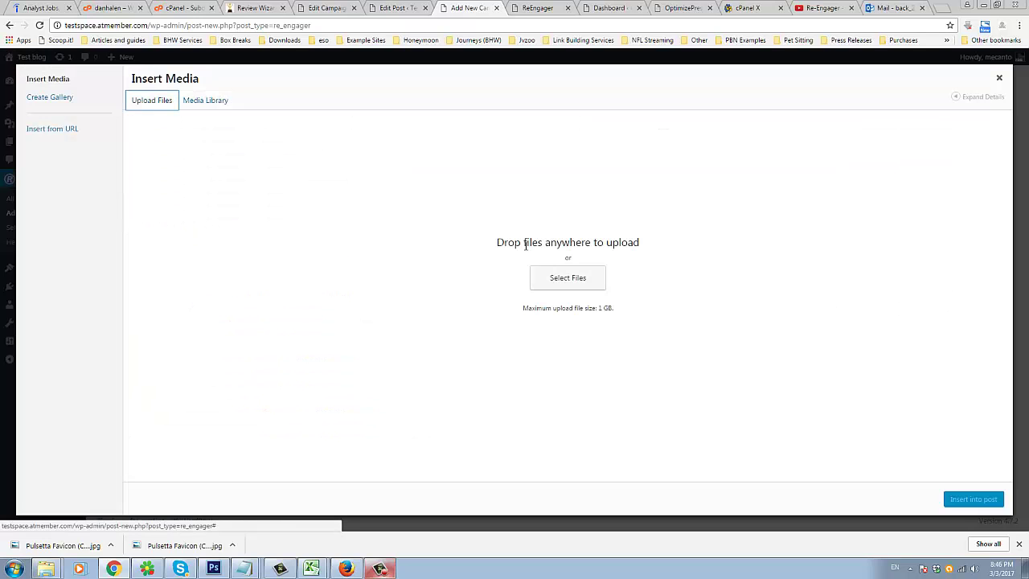
{"action": "left_click", "coordinate": [569, 280]}
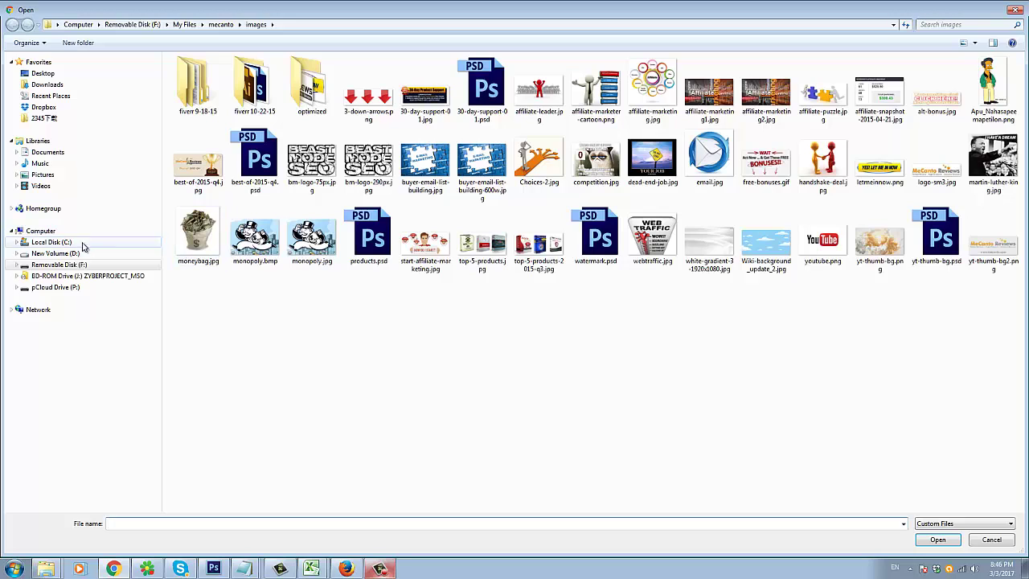
{"action": "left_click", "coordinate": [83, 265]}
{"action": "double_click", "coordinate": [201, 74]}
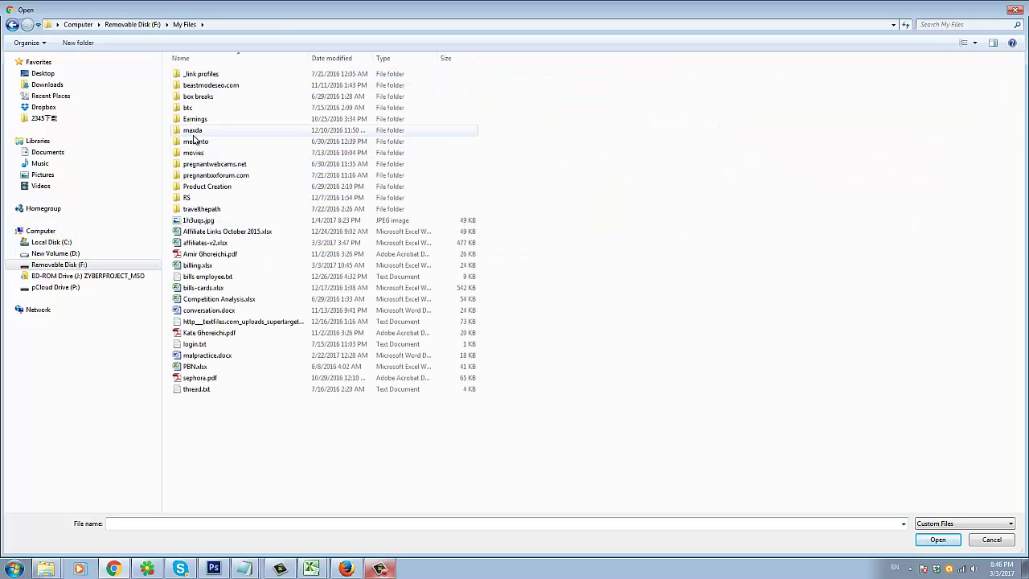
{"action": "left_click", "coordinate": [198, 141]}
{"action": "double_click", "coordinate": [199, 141]}
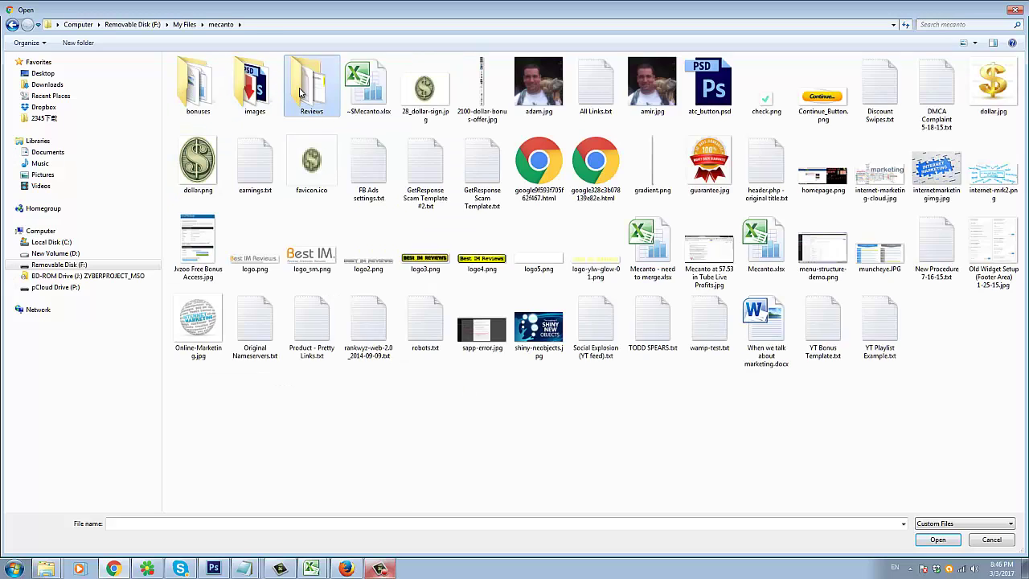
{"action": "double_click", "coordinate": [299, 92]}
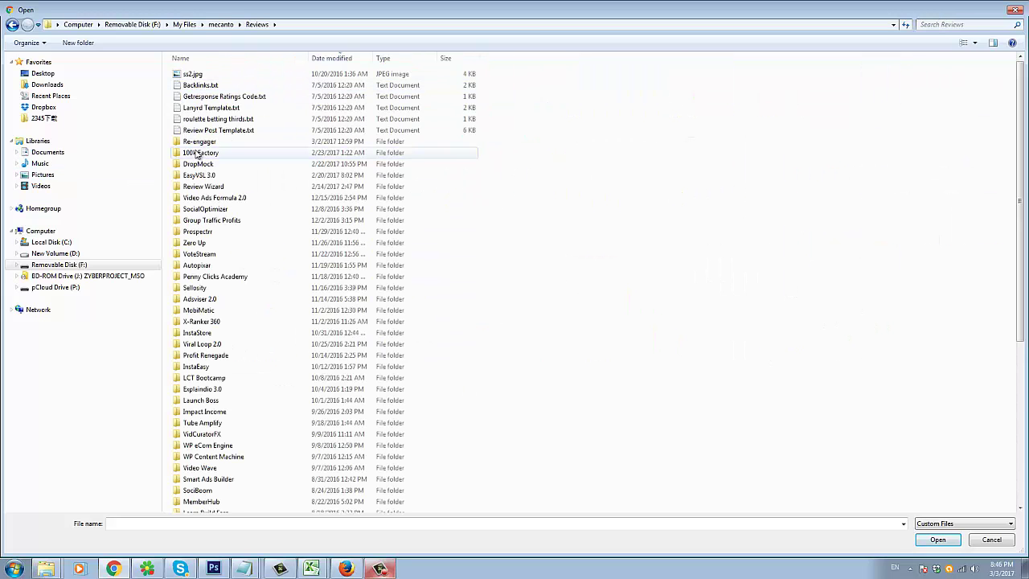
{"action": "left_click", "coordinate": [217, 186]}
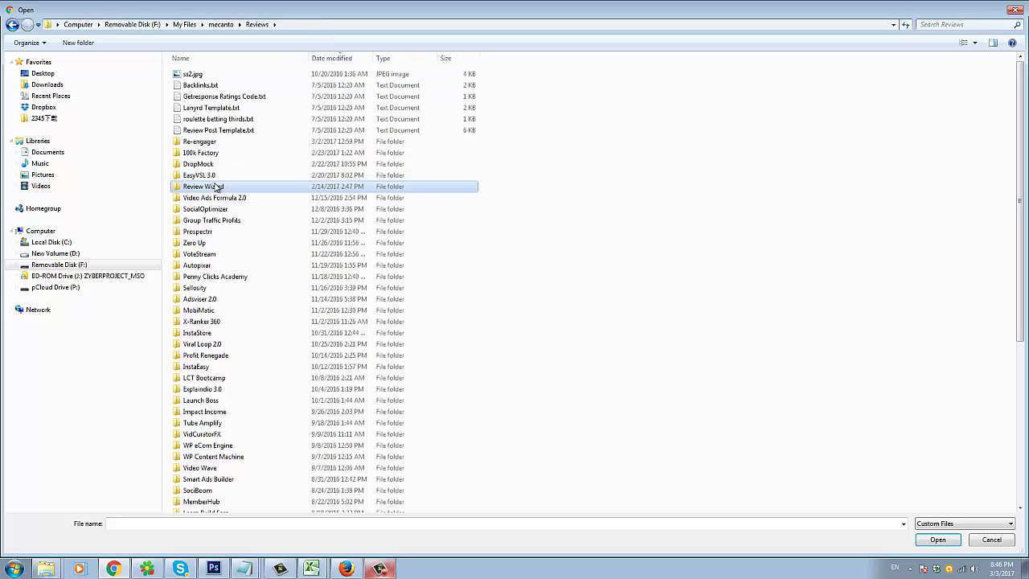
{"action": "double_click", "coordinate": [217, 186]}
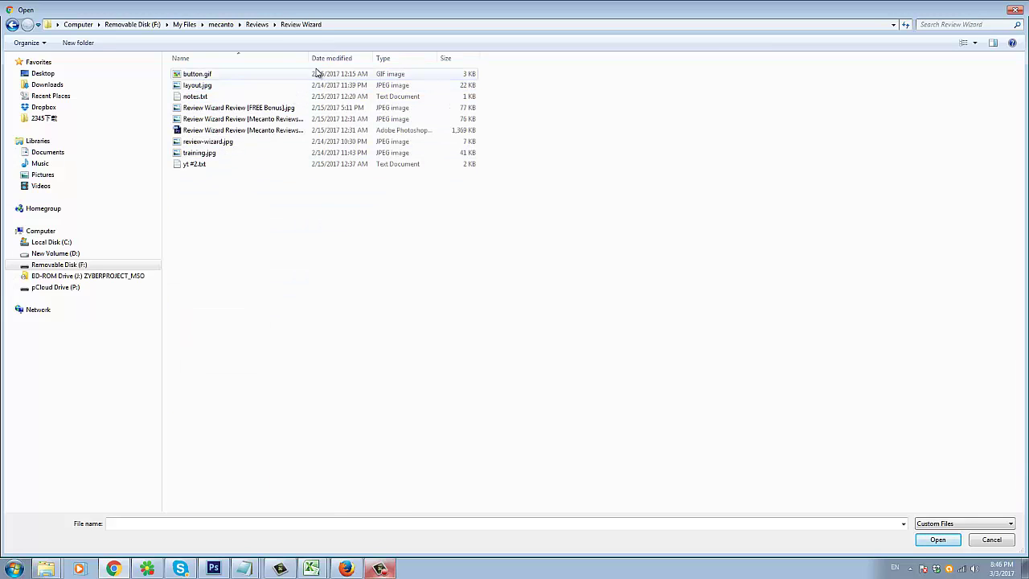
{"action": "left_click", "coordinate": [229, 144]}
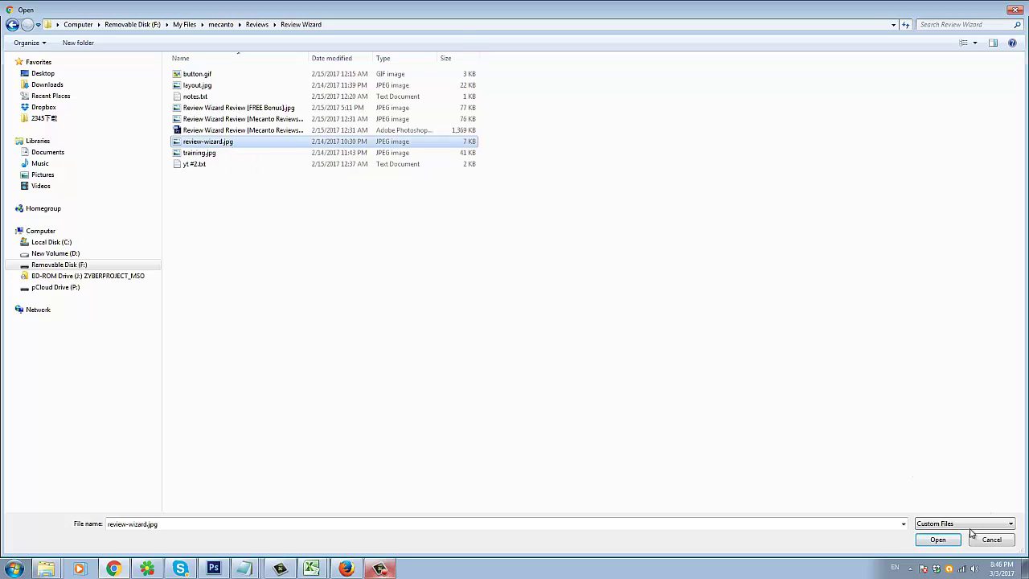
{"action": "left_click", "coordinate": [937, 540]}
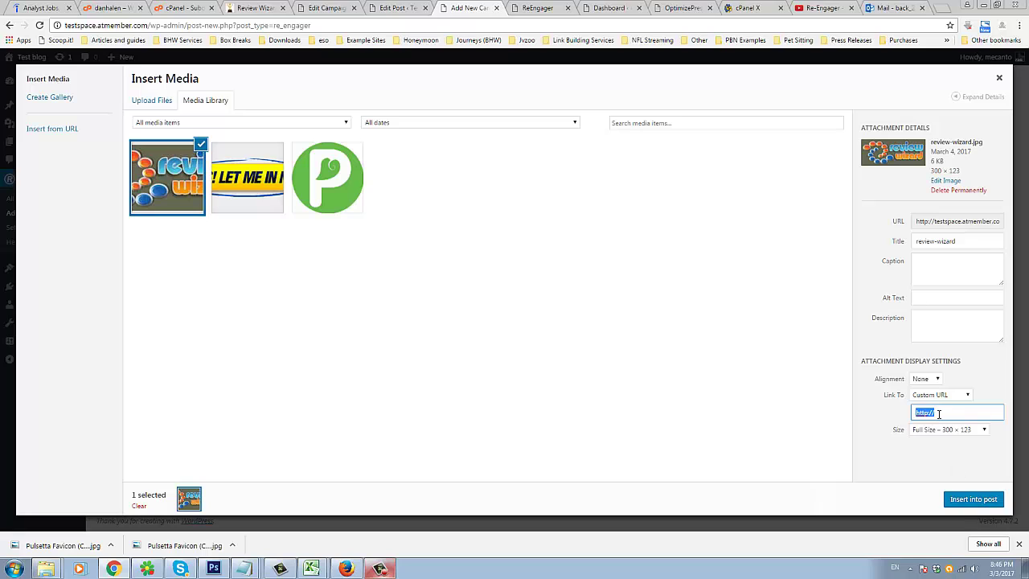
Insert the review-wizard image center-aligned with its link set to None.
{"action": "left_click", "coordinate": [932, 397]}
{"action": "left_click", "coordinate": [928, 408]}
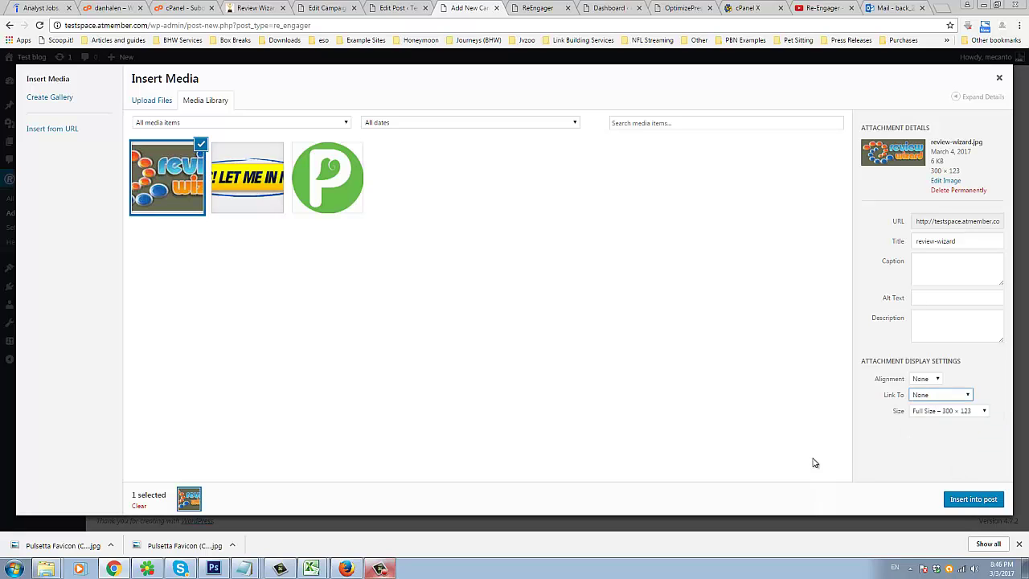
{"action": "left_click", "coordinate": [925, 379]}
{"action": "left_click", "coordinate": [921, 399]}
{"action": "left_click", "coordinate": [973, 499]}
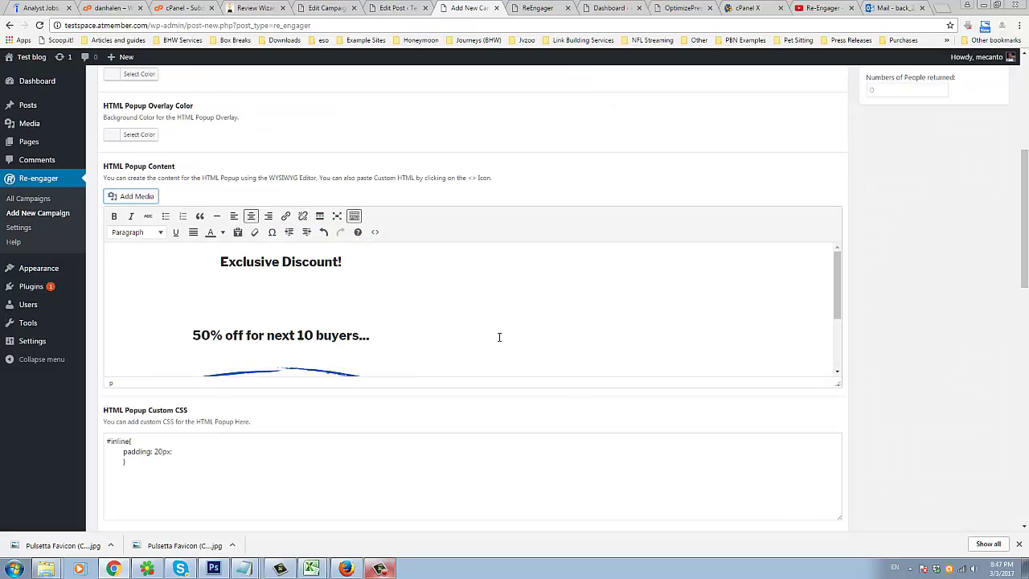
Change the "50% off for next 10 buyers..." line to Paragraph format.
{"action": "scroll", "coordinate": [441, 329], "scroll_direction": "down", "scroll_amount": 1}
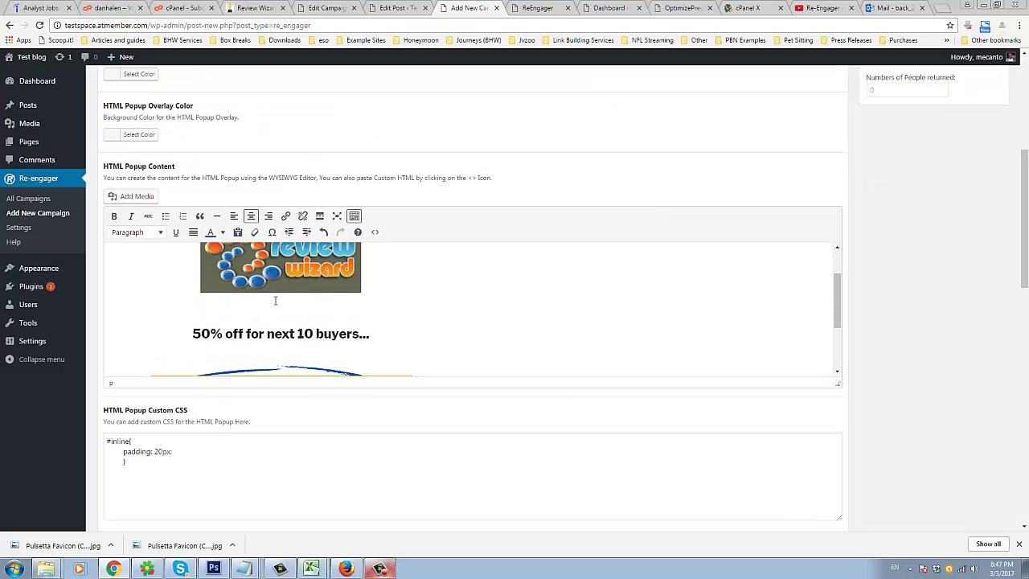
{"action": "left_click_drag", "start_coordinate": [370, 333], "coordinate": [108, 319]}
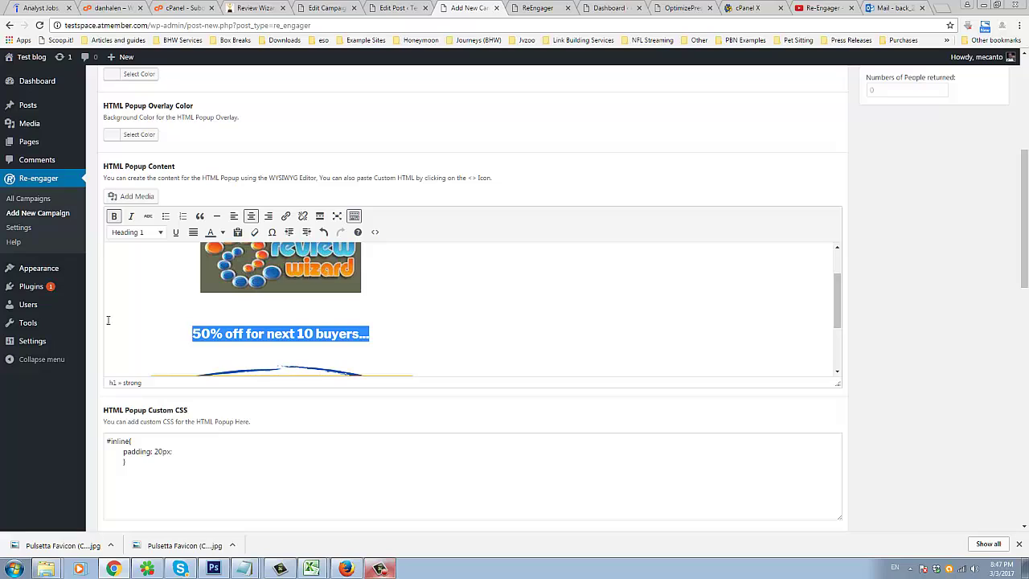
{"action": "left_click", "coordinate": [159, 233]}
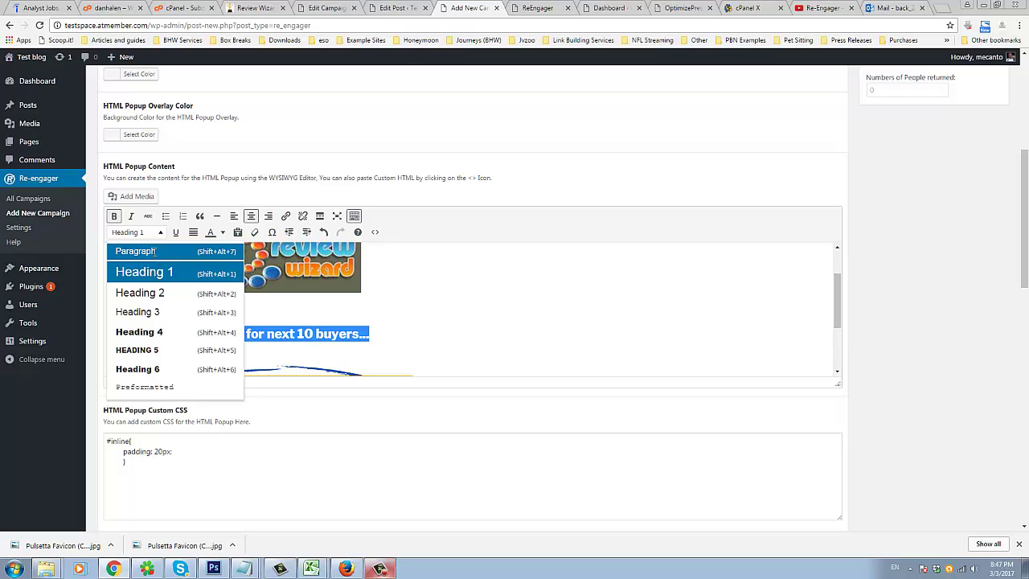
{"action": "left_click", "coordinate": [153, 252]}
Change the "Exclusive Discount!" line to Heading 3.
{"action": "scroll", "coordinate": [381, 257], "scroll_direction": "up", "scroll_amount": 1}
{"action": "left_click_drag", "start_coordinate": [381, 259], "coordinate": [155, 257]}
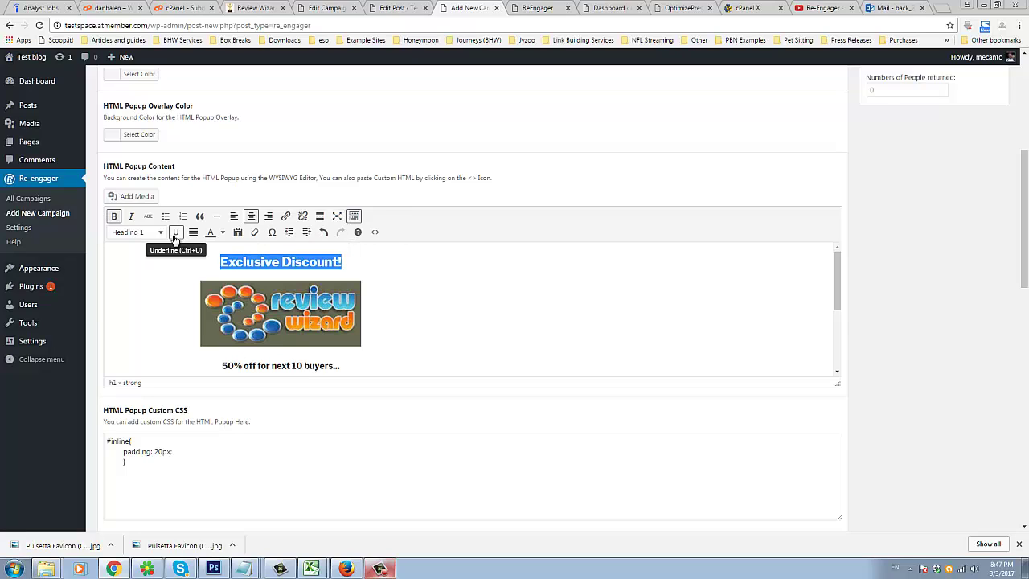
{"action": "left_click", "coordinate": [165, 237]}
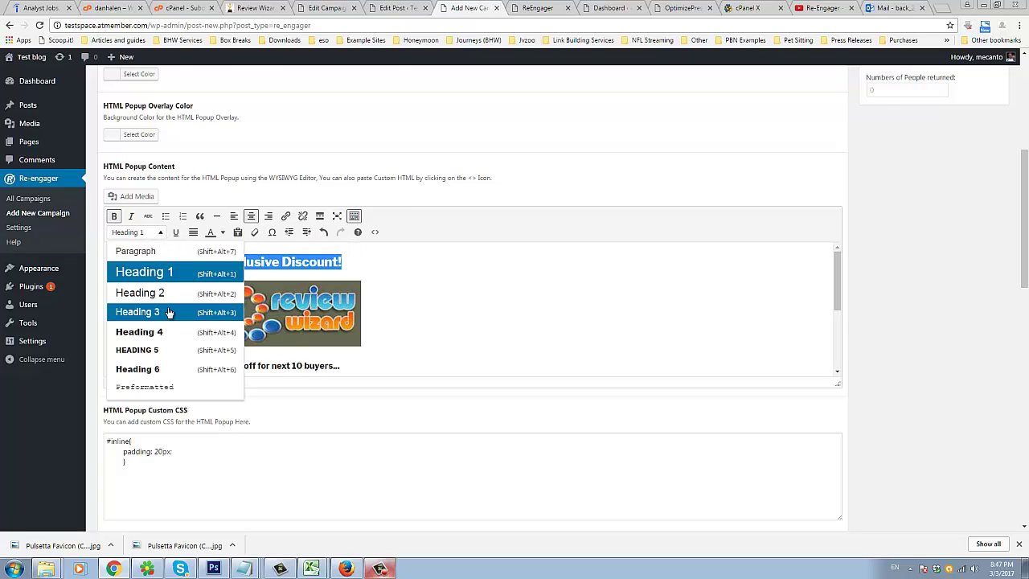
{"action": "left_click", "coordinate": [160, 312]}
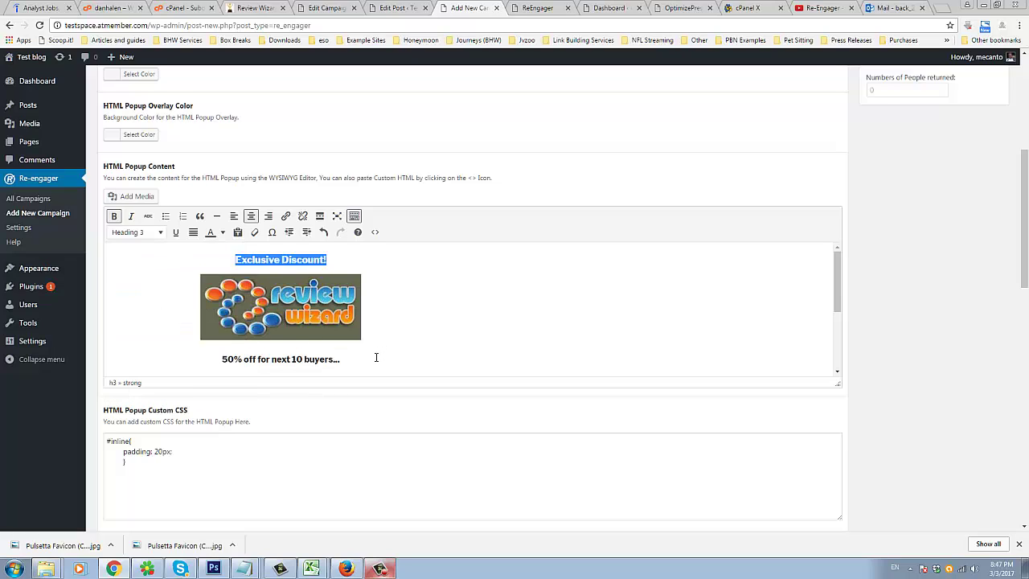
Try Heading 4 on the "50% off for next 10 buyers..." line and settle on Heading 2.
{"action": "left_click_drag", "start_coordinate": [375, 358], "coordinate": [198, 358]}
{"action": "left_click", "coordinate": [165, 232]}
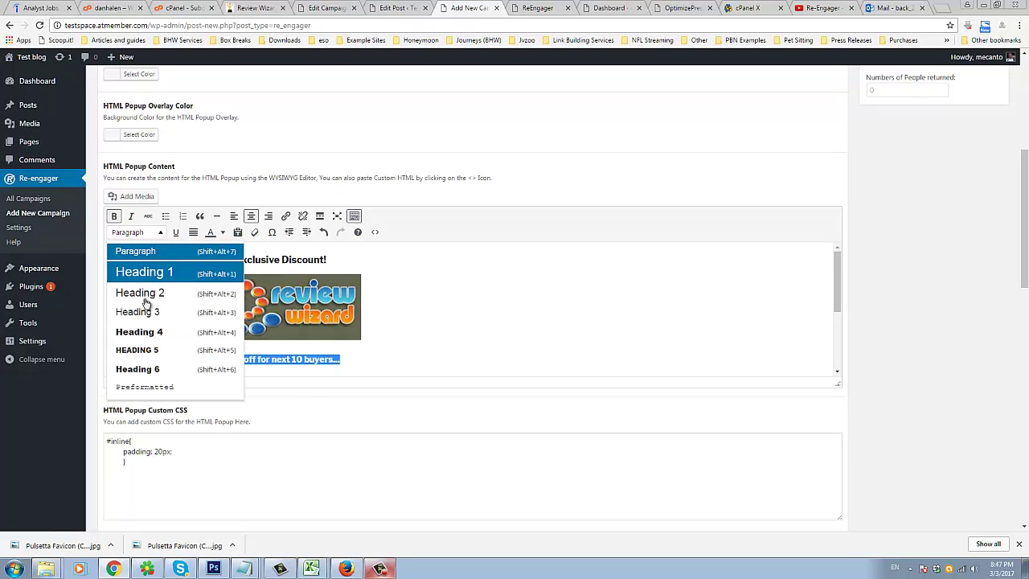
{"action": "left_click", "coordinate": [151, 331]}
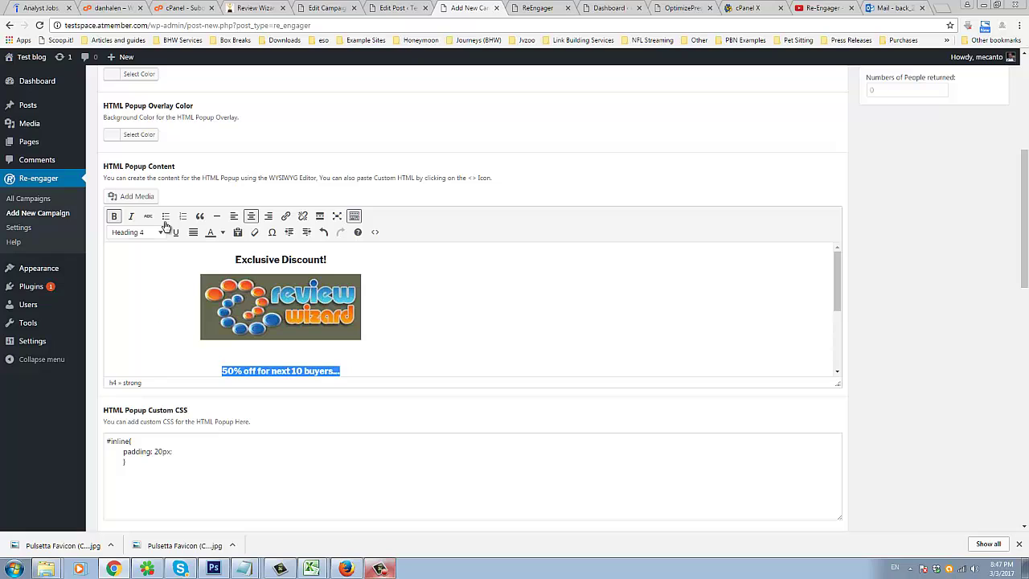
{"action": "left_click", "coordinate": [160, 232]}
{"action": "left_click", "coordinate": [155, 287]}
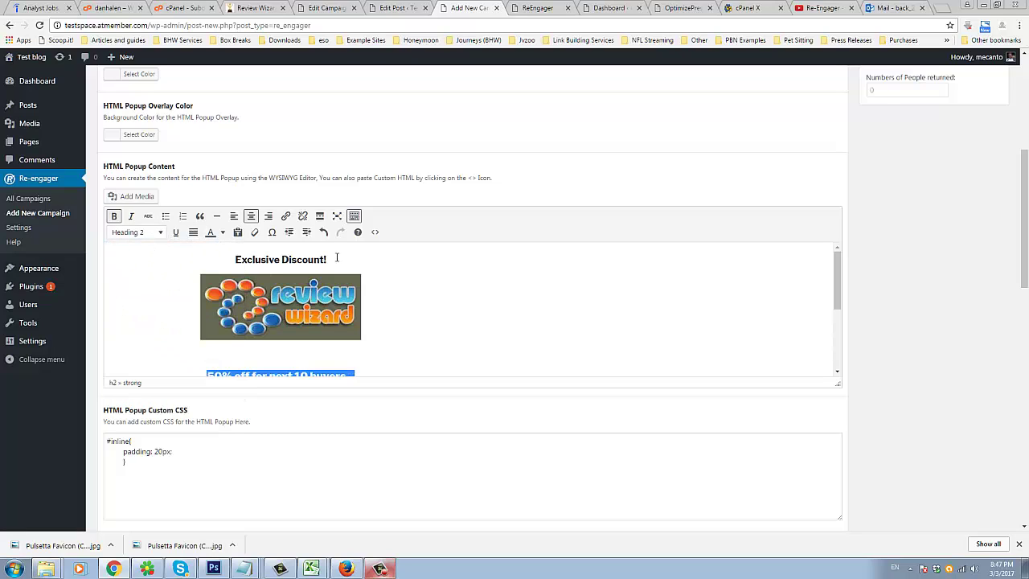
Change the "Exclusive Discount!" line to Heading 2.
{"action": "left_click_drag", "start_coordinate": [337, 258], "coordinate": [231, 260]}
{"action": "left_click", "coordinate": [159, 232]}
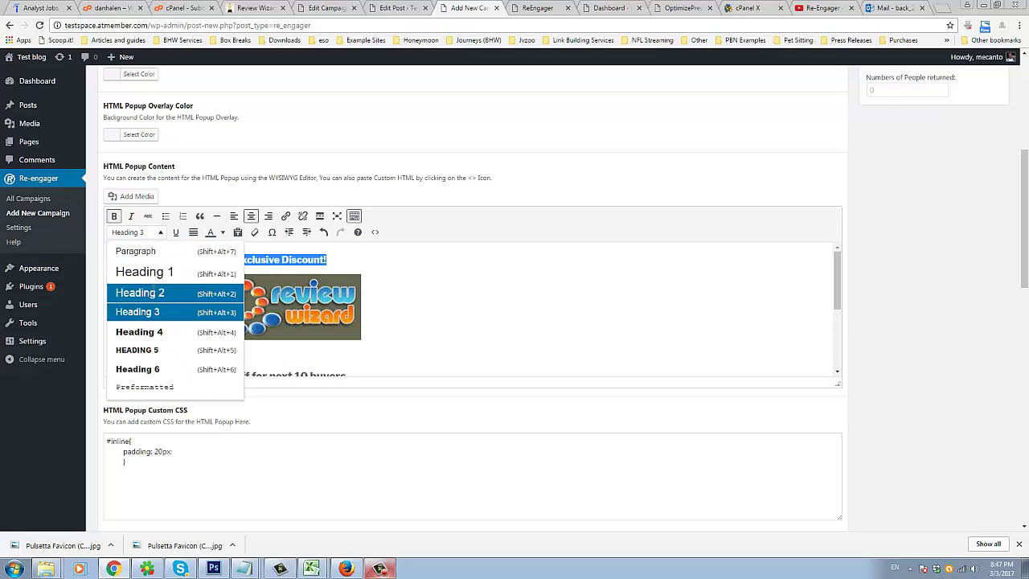
{"action": "left_click", "coordinate": [152, 292]}
{"action": "left_click", "coordinate": [444, 295]}
Review the popup content from the 50% off line to the "Yes! Let me in now" button image.
{"action": "scroll", "coordinate": [439, 298], "scroll_direction": "down", "scroll_amount": 1}
{"action": "left_click", "coordinate": [288, 307]}
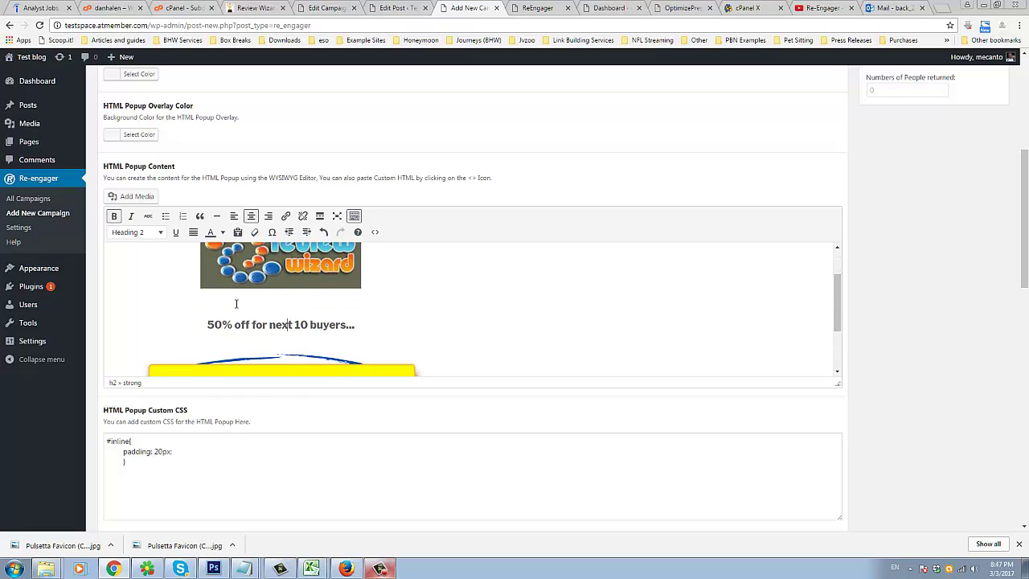
{"action": "left_click", "coordinate": [194, 274]}
{"action": "left_click", "coordinate": [180, 309]}
{"action": "scroll", "coordinate": [195, 319], "scroll_direction": "down", "scroll_amount": 1}
{"action": "scroll", "coordinate": [194, 319], "scroll_direction": "down", "scroll_amount": 1}
{"action": "left_click", "coordinate": [504, 299]}
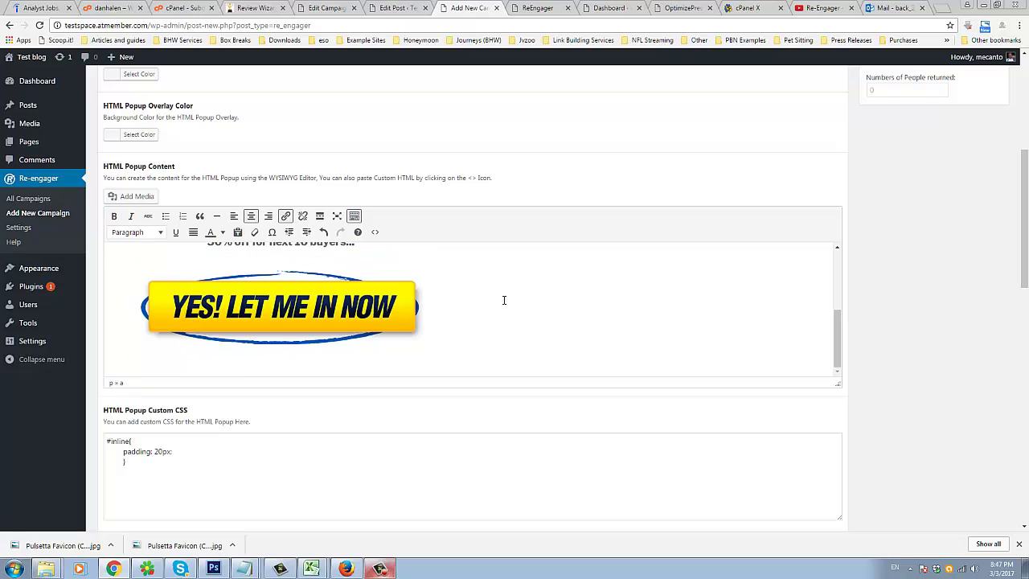
Set the HTML popup background to blue (#1e73be) and the popup overlay color to red (#dd3333).
{"action": "scroll", "coordinate": [471, 301], "scroll_direction": "up", "scroll_amount": 4}
{"action": "scroll", "coordinate": [225, 255], "scroll_direction": "up", "scroll_amount": 3}
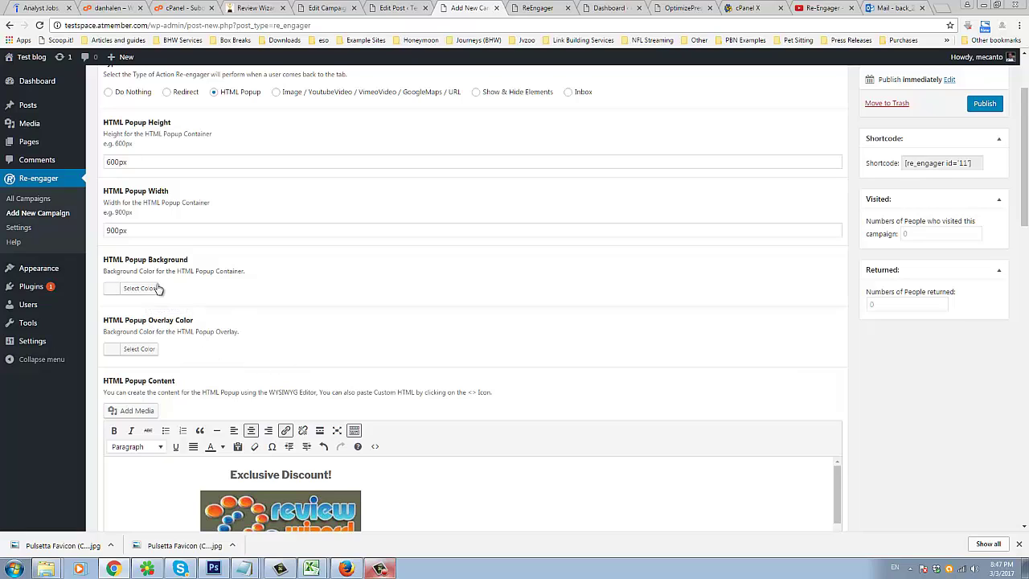
{"action": "left_click", "coordinate": [139, 288]}
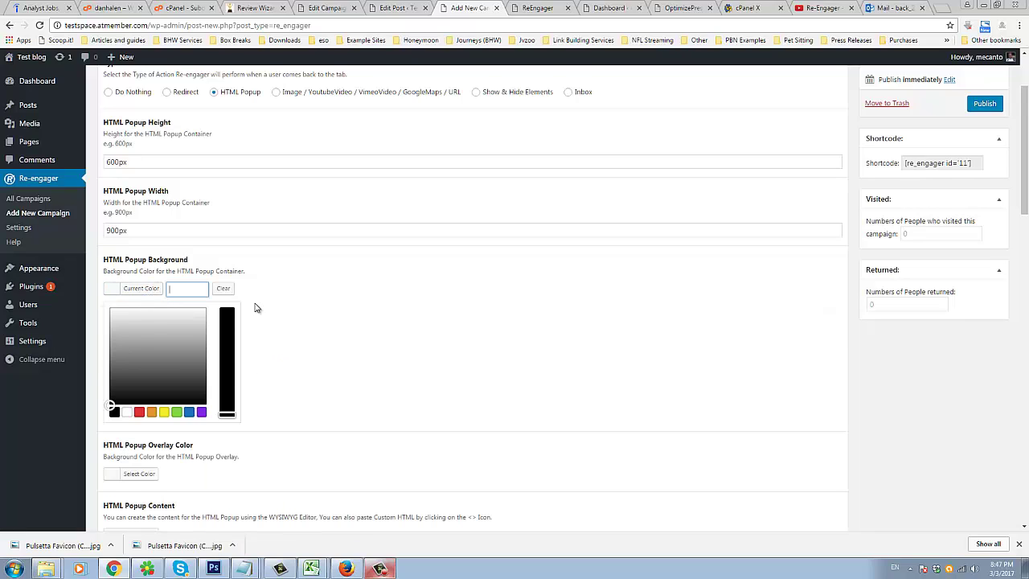
{"action": "left_click", "coordinate": [195, 412]}
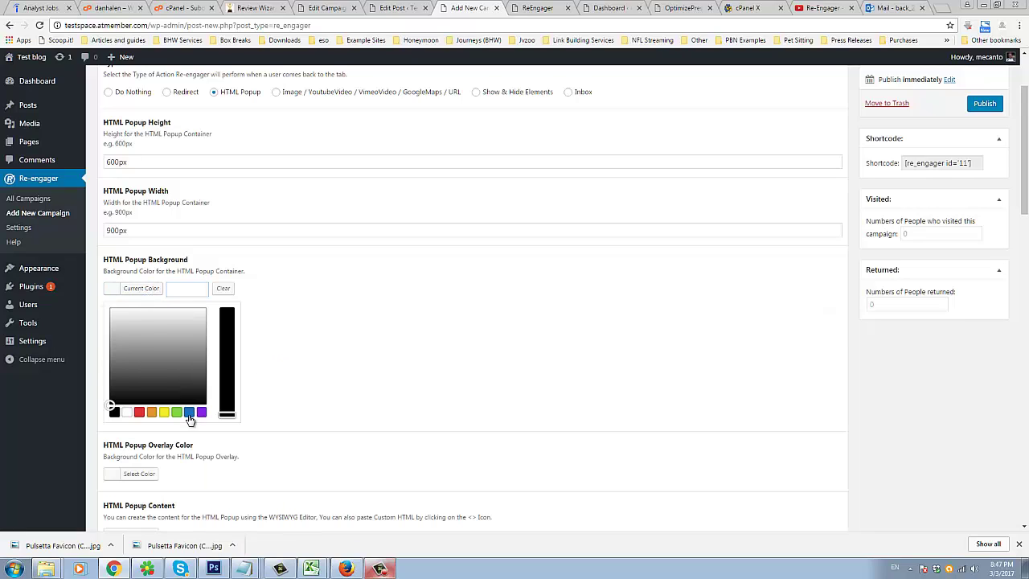
{"action": "left_click", "coordinate": [327, 322]}
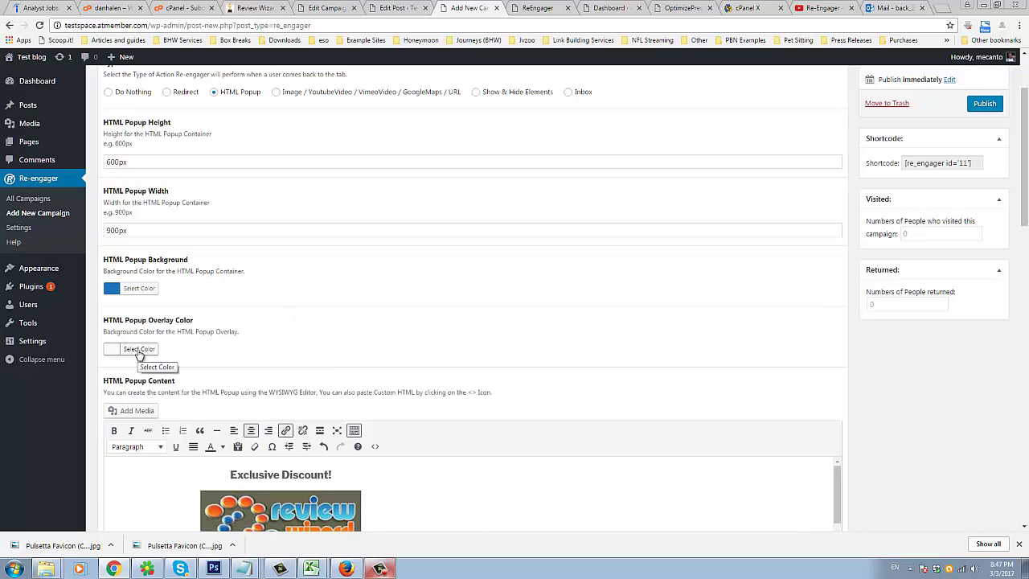
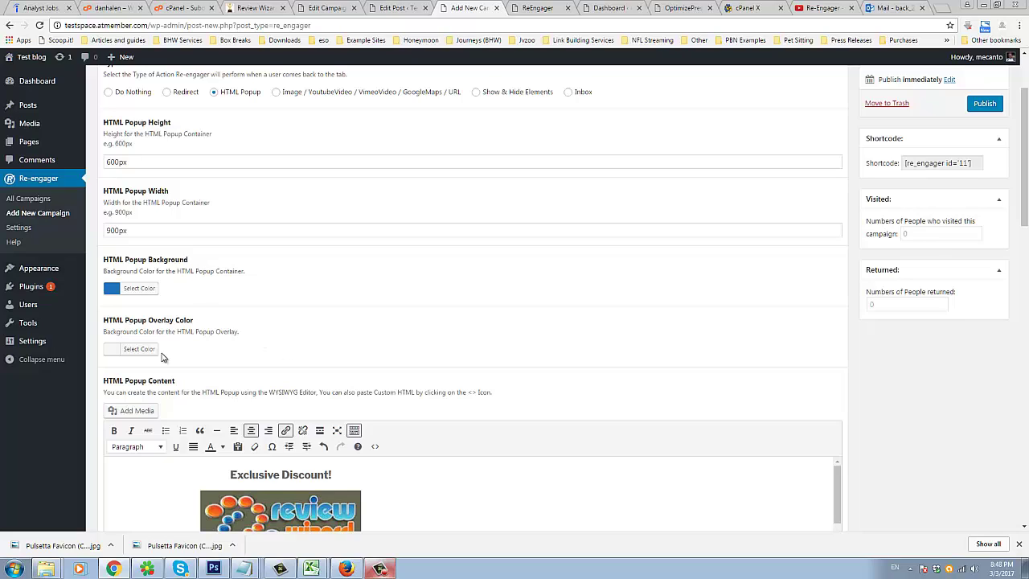
{"action": "left_click", "coordinate": [117, 354]}
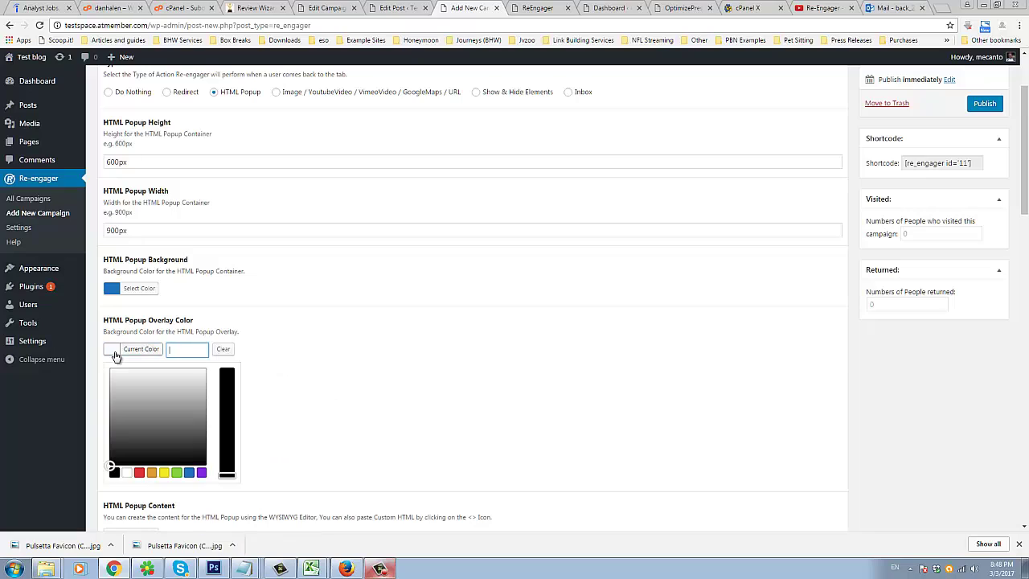
{"action": "left_click", "coordinate": [139, 475]}
Change the HTML popup background to red (#dd3333) and the popup overlay color to the orange swatch.
{"action": "left_click", "coordinate": [113, 290]}
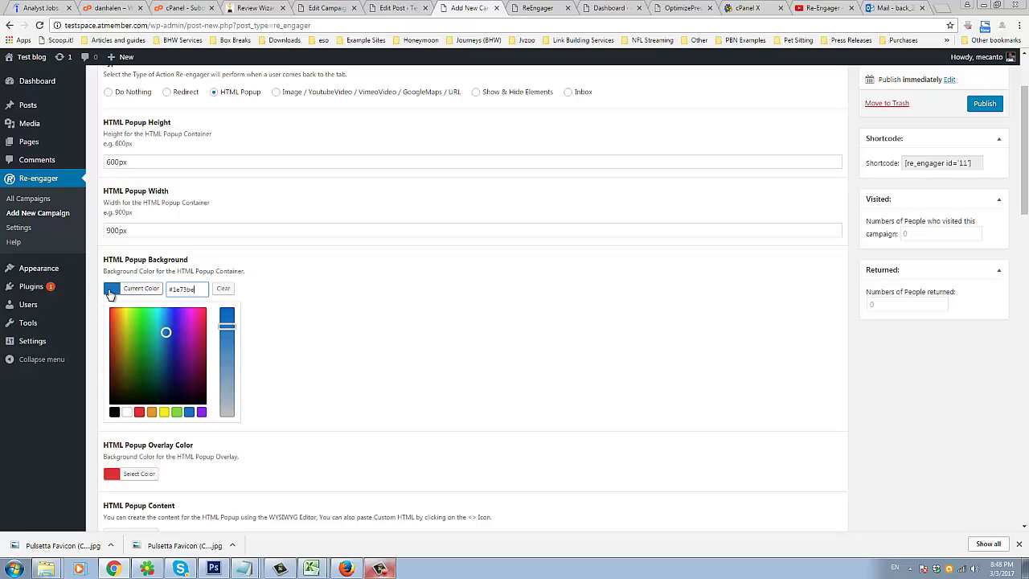
{"action": "left_click", "coordinate": [139, 411]}
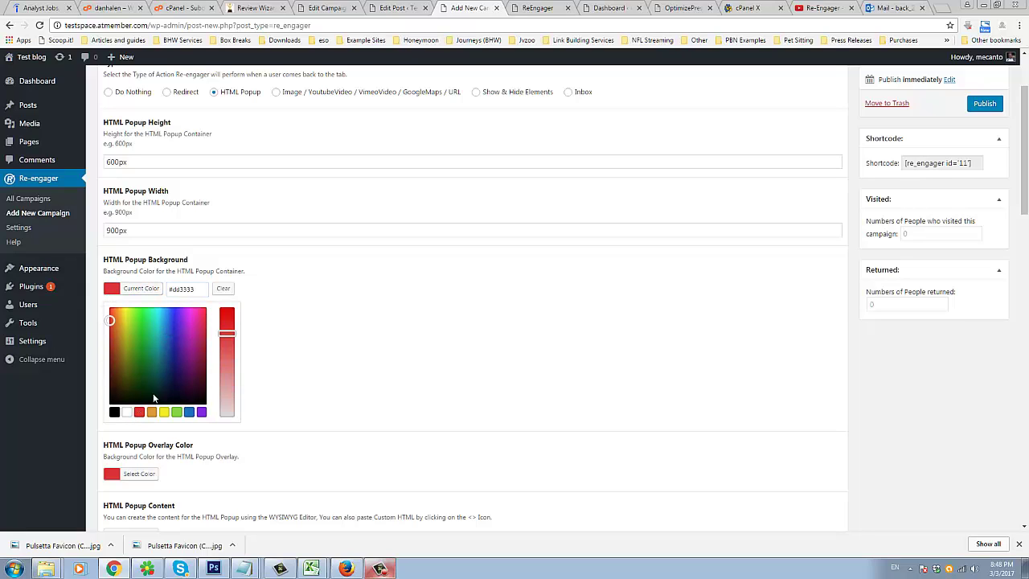
{"action": "left_click", "coordinate": [294, 312]}
{"action": "left_click", "coordinate": [113, 350]}
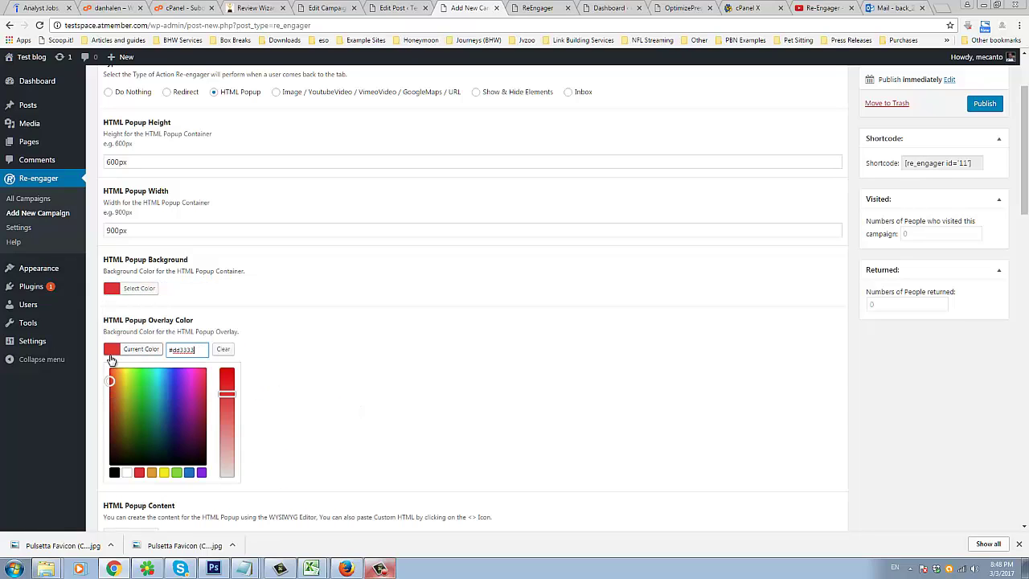
{"action": "left_click", "coordinate": [154, 473]}
{"action": "left_click", "coordinate": [324, 342]}
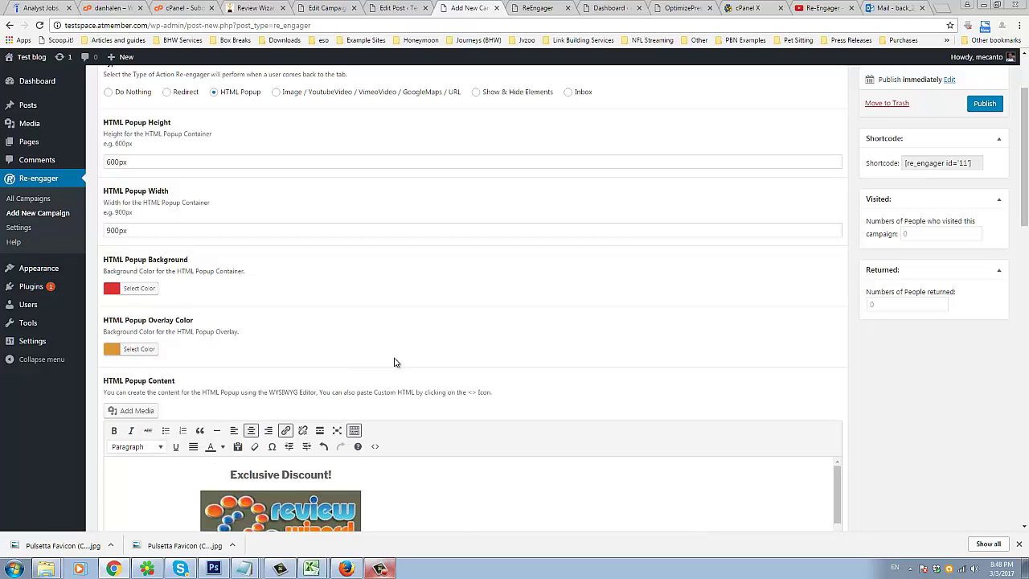
Review the HTML popup custom CSS and the campaign's title and general settings.
{"action": "scroll", "coordinate": [546, 290], "scroll_direction": "down", "scroll_amount": 3}
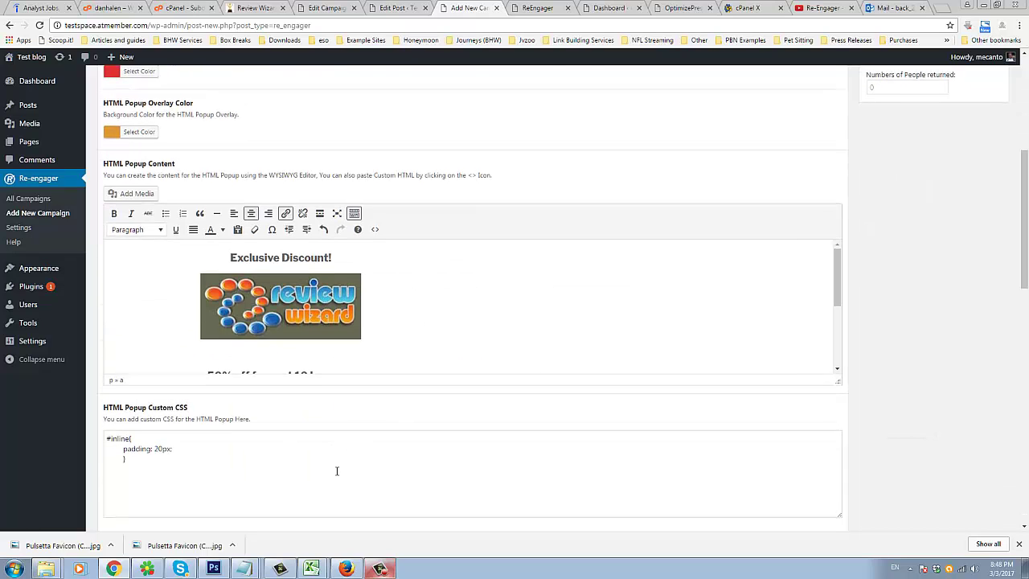
{"action": "scroll", "coordinate": [338, 471], "scroll_direction": "down", "scroll_amount": 2}
{"action": "left_click_drag", "start_coordinate": [126, 354], "coordinate": [107, 354]}
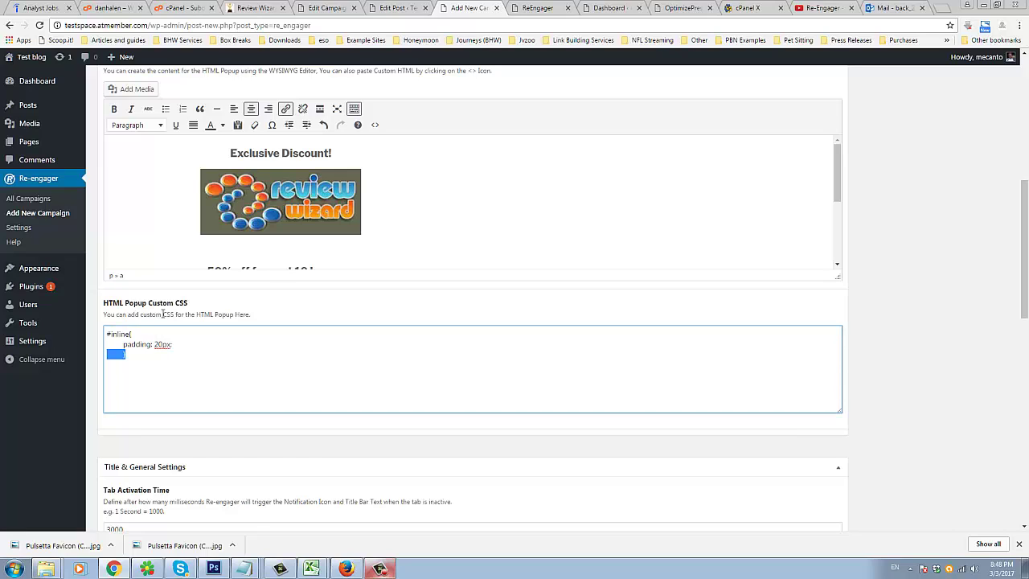
{"action": "left_click", "coordinate": [250, 314]}
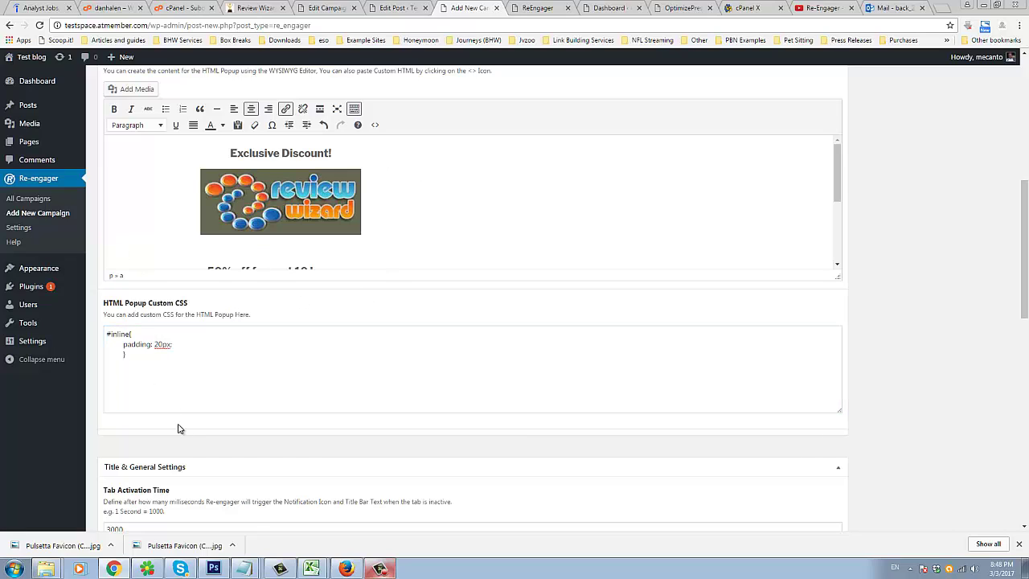
{"action": "scroll", "coordinate": [144, 500], "scroll_direction": "down", "scroll_amount": 3}
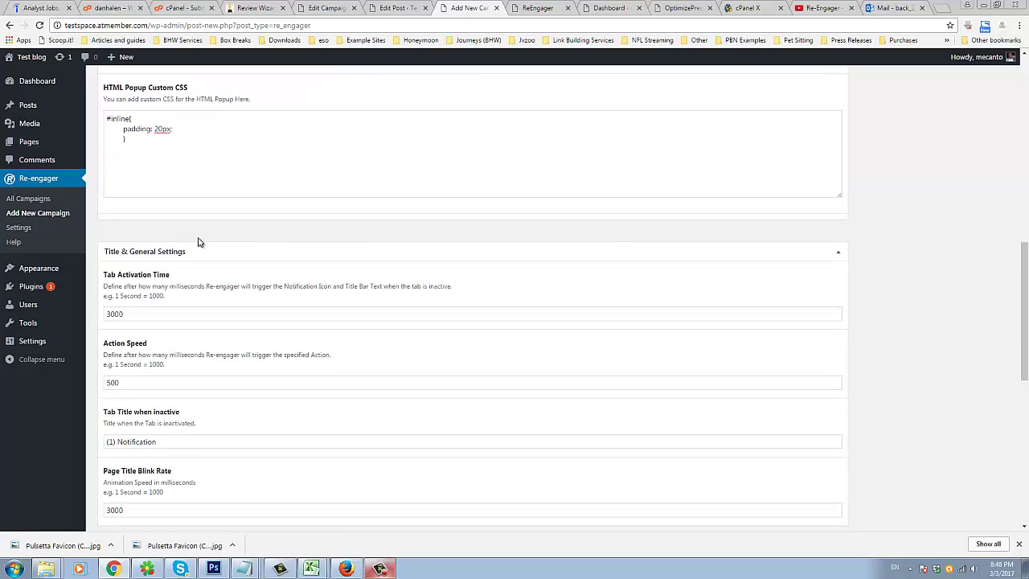
{"action": "scroll", "coordinate": [174, 246], "scroll_direction": "down", "scroll_amount": 1}
{"action": "scroll", "coordinate": [174, 246], "scroll_direction": "down", "scroll_amount": 1}
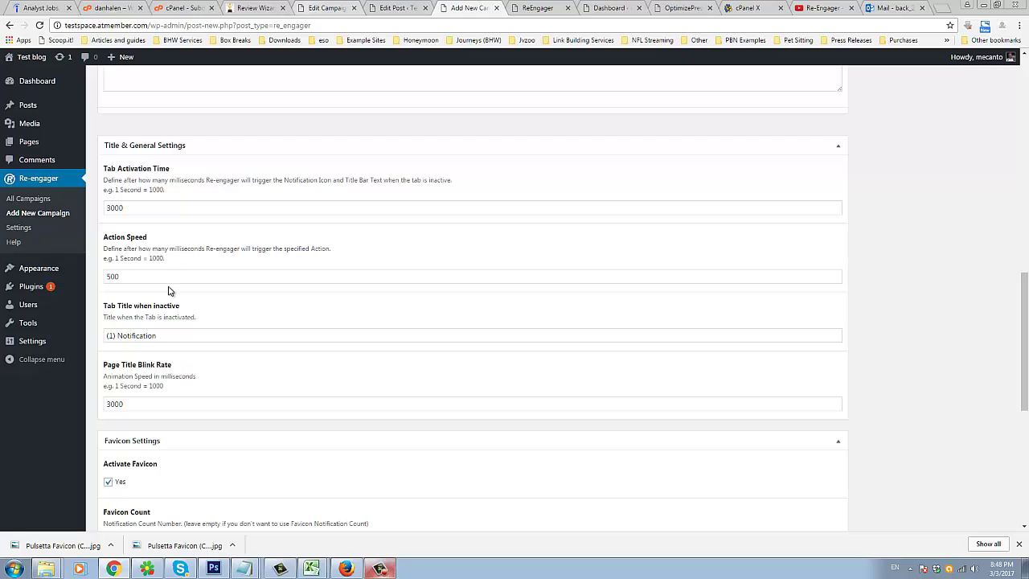
Set the favicon background color to red #dd3333 and the favicon text color to white.
{"action": "scroll", "coordinate": [167, 292], "scroll_direction": "down", "scroll_amount": 1}
{"action": "scroll", "coordinate": [172, 345], "scroll_direction": "down", "scroll_amount": 3}
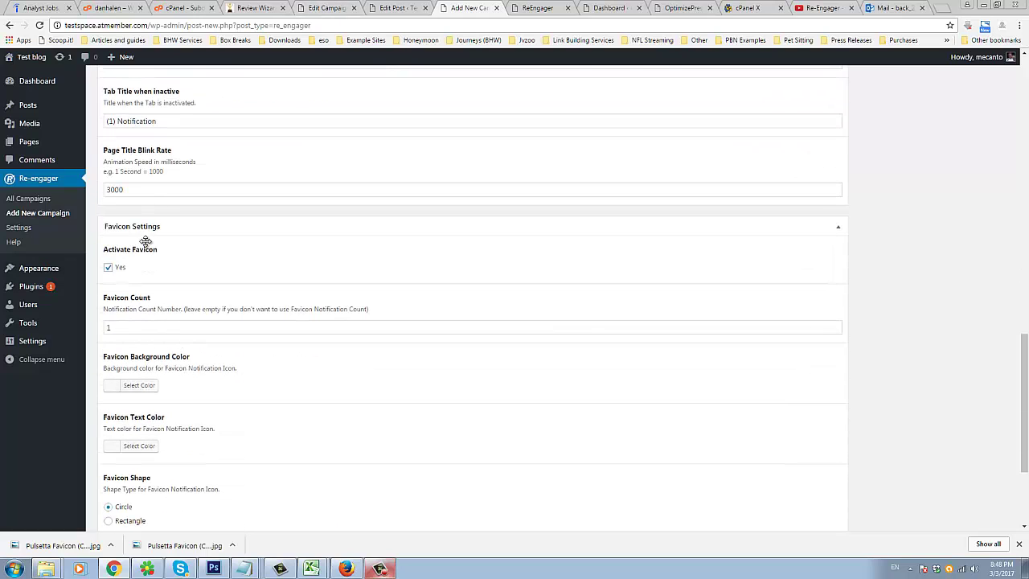
{"action": "scroll", "coordinate": [129, 380], "scroll_direction": "down", "scroll_amount": 2}
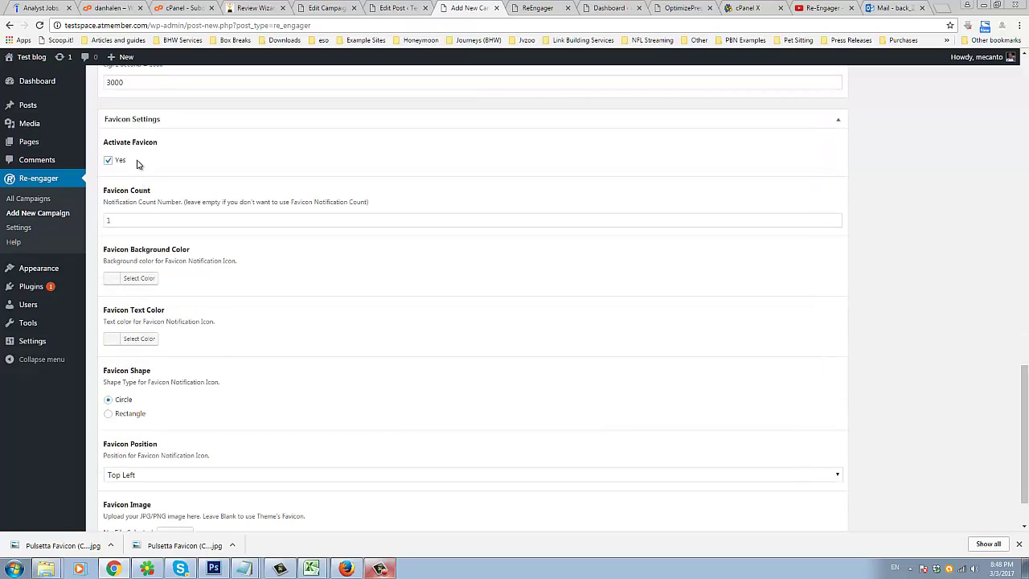
{"action": "left_click", "coordinate": [114, 281]}
{"action": "left_click", "coordinate": [139, 401]}
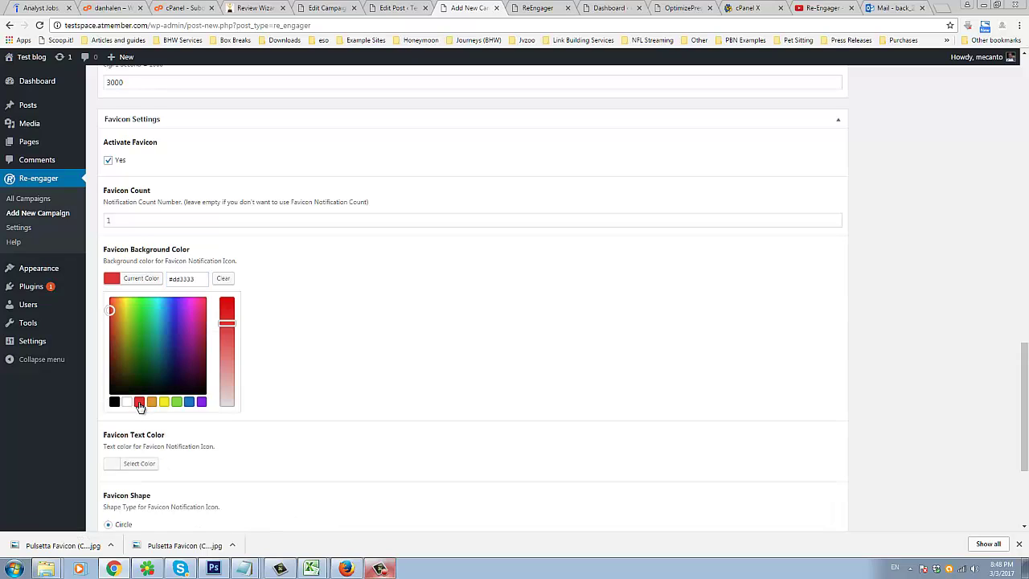
{"action": "left_click", "coordinate": [353, 281]}
{"action": "left_click", "coordinate": [116, 340]}
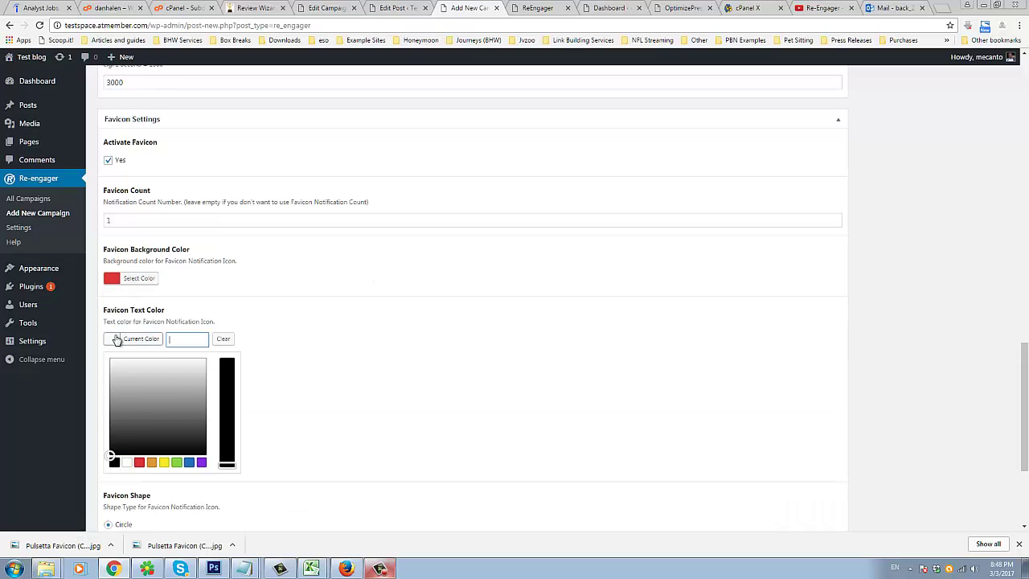
{"action": "left_click", "coordinate": [127, 462]}
{"action": "left_click", "coordinate": [303, 307]}
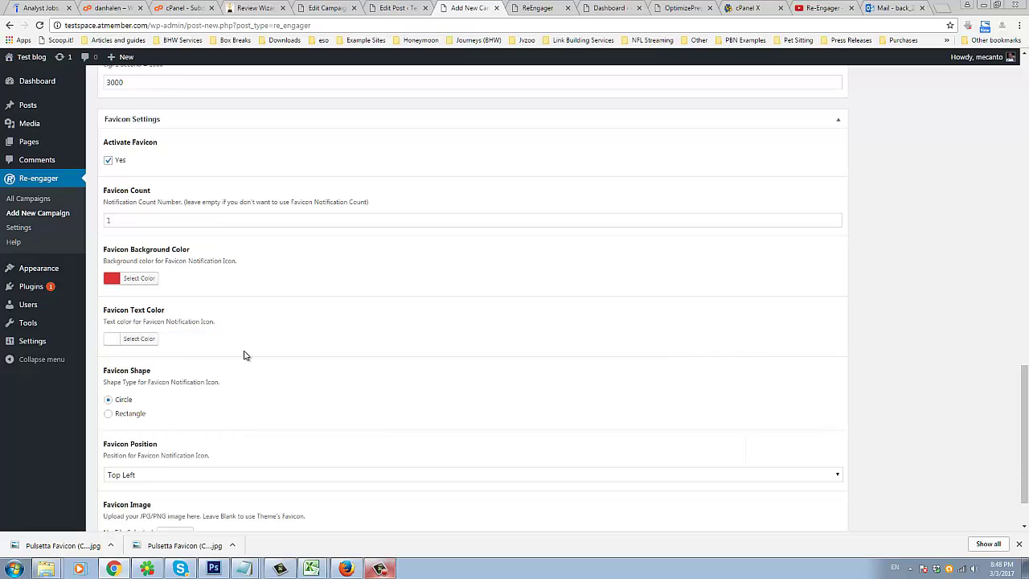
Set the favicon shape to Rectangle and choose Pulsetta-Favicon-Circle.jpg from the media library as the favicon image.
{"action": "scroll", "coordinate": [245, 355], "scroll_direction": "down", "scroll_amount": 1}
{"action": "left_click", "coordinate": [108, 360]}
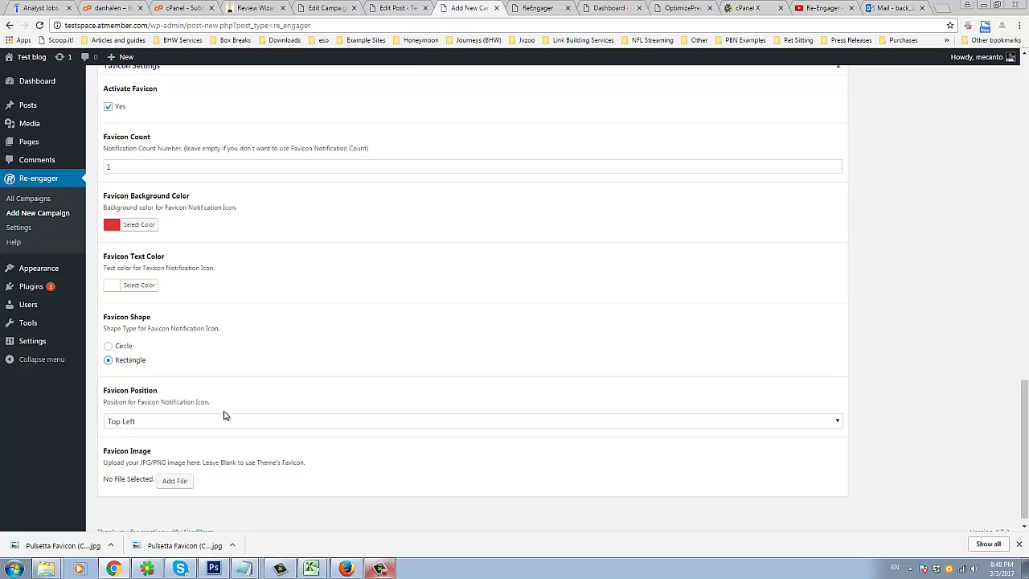
{"action": "left_click", "coordinate": [174, 481]}
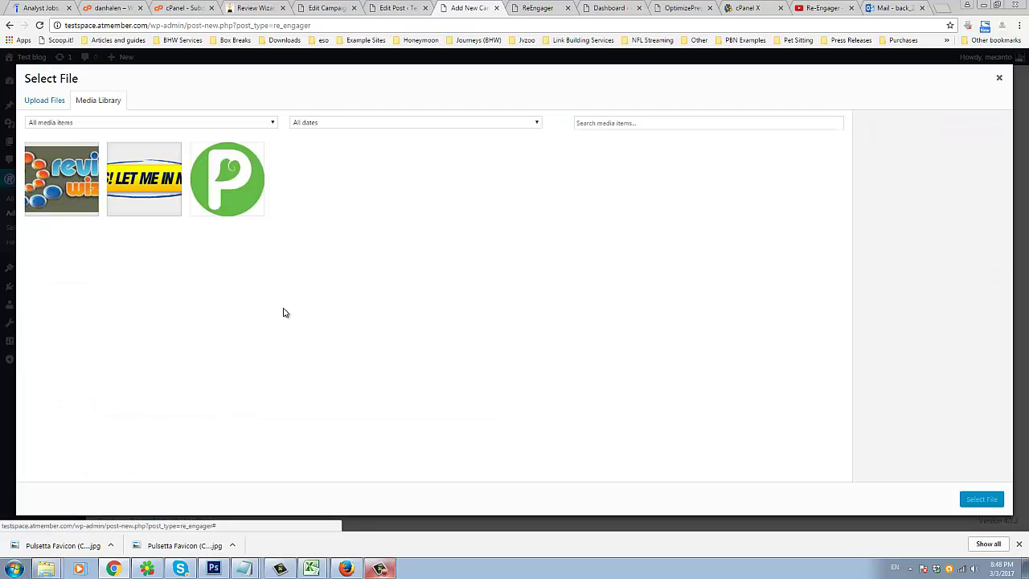
{"action": "left_click", "coordinate": [226, 179]}
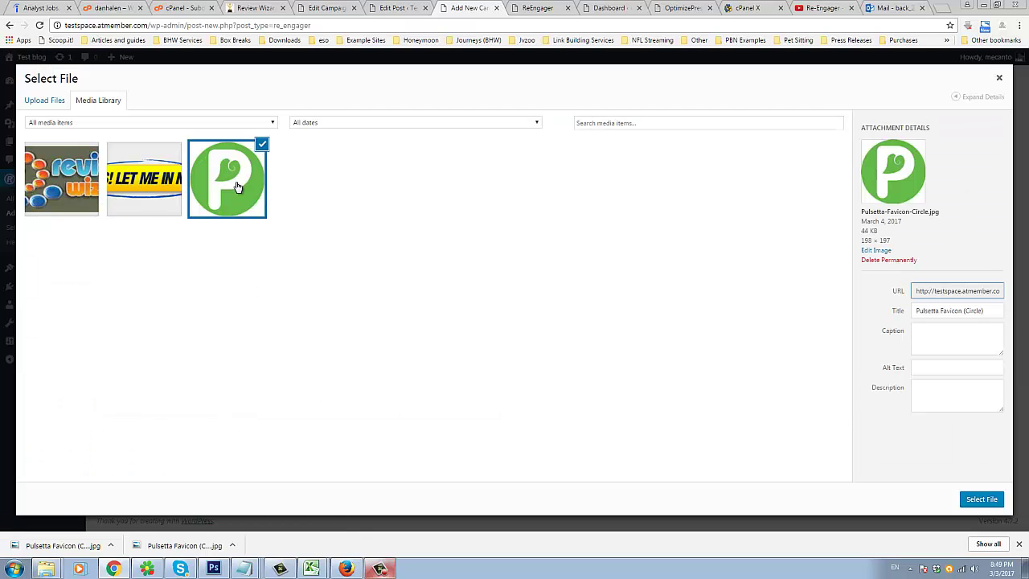
{"action": "left_click", "coordinate": [981, 499]}
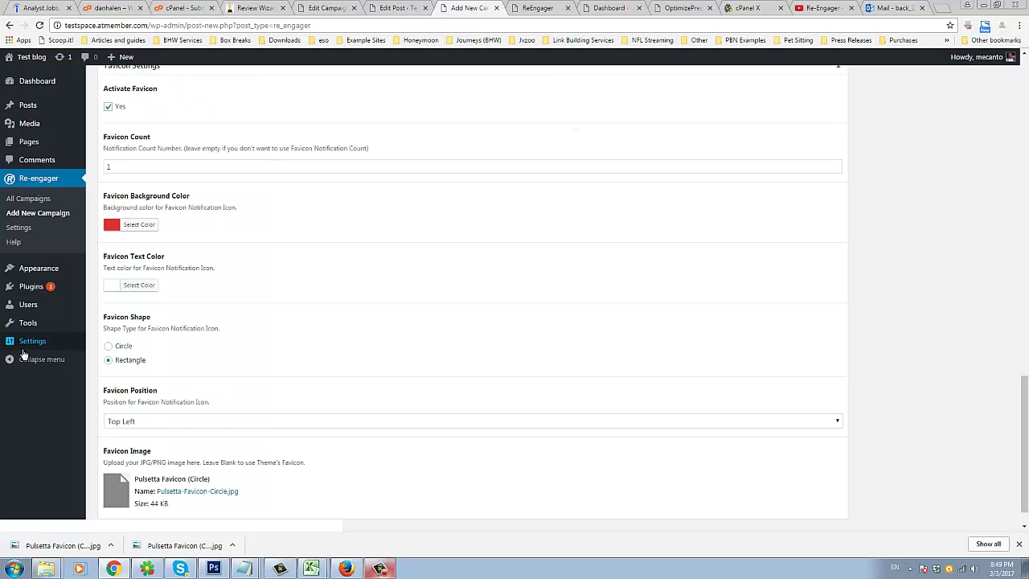
Publish the YouTube Test #2 campaign.
{"action": "mouse_move", "coordinate": [73, 343]}
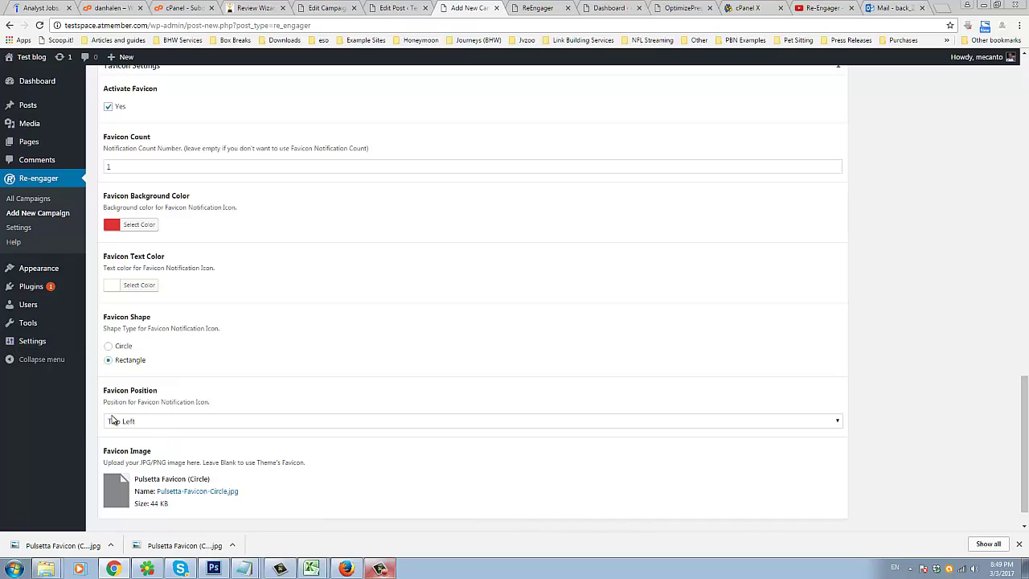
{"action": "scroll", "coordinate": [259, 425], "scroll_direction": "up", "scroll_amount": 2}
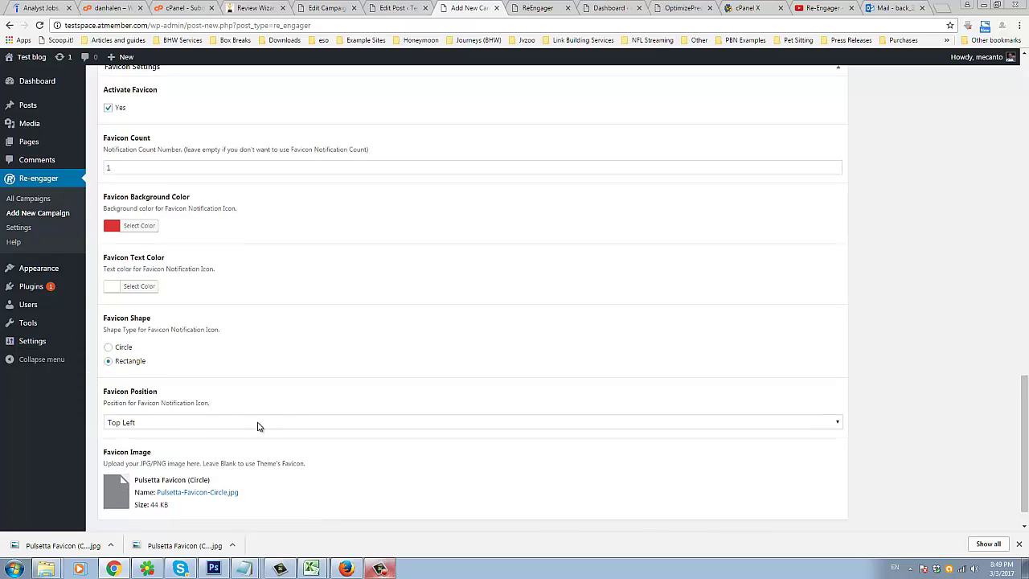
{"action": "scroll", "coordinate": [252, 442], "scroll_direction": "up", "scroll_amount": 15}
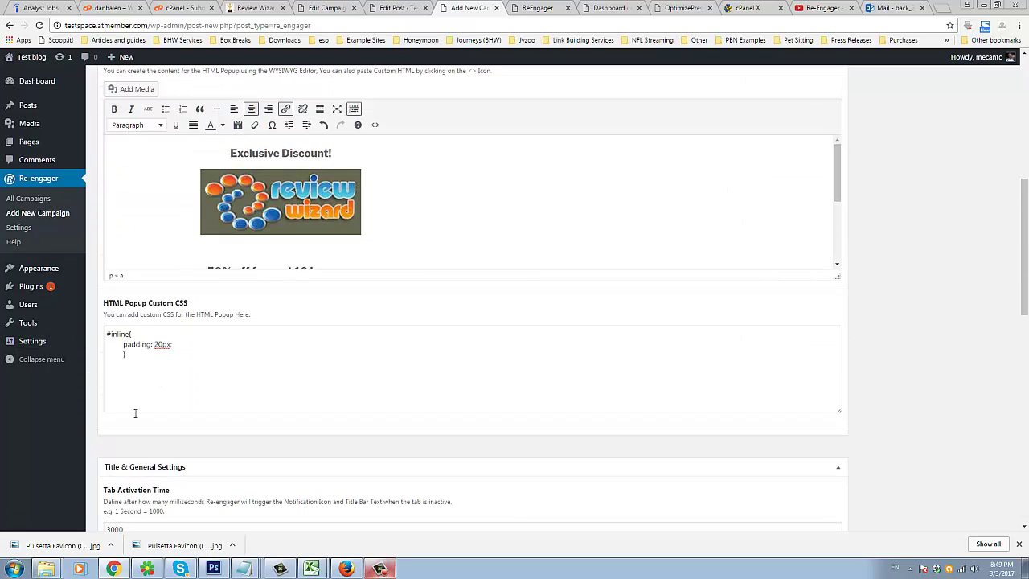
{"action": "scroll", "coordinate": [133, 436], "scroll_direction": "up", "scroll_amount": 3}
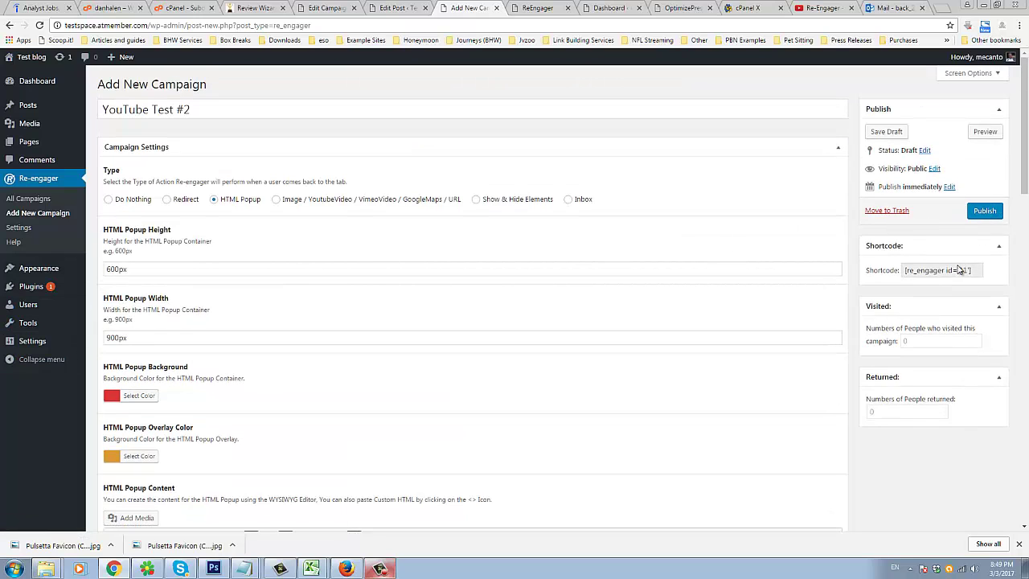
{"action": "left_click", "coordinate": [985, 210]}
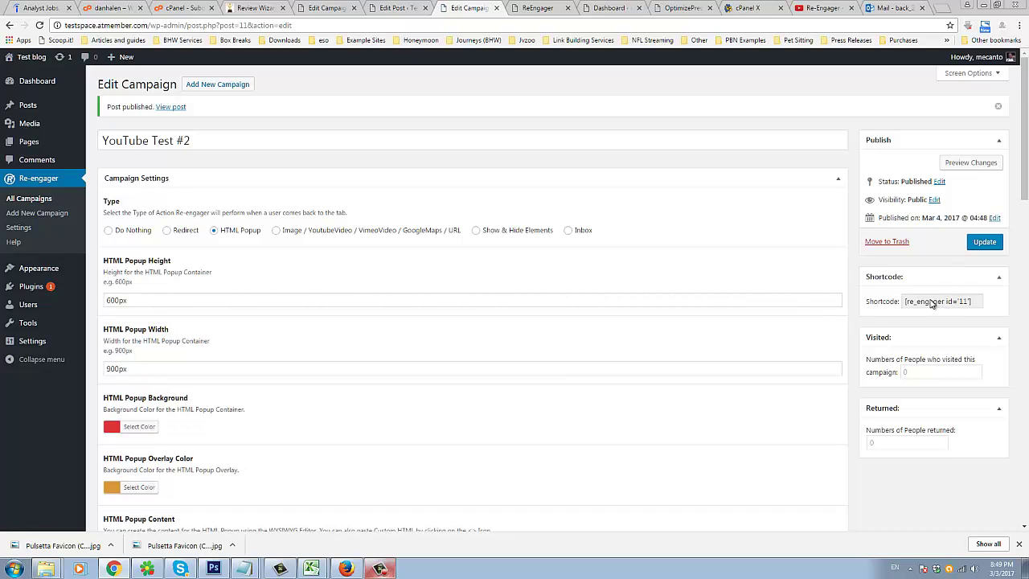
Copy the published campaign's shortcode.
{"action": "left_click", "coordinate": [963, 303]}
{"action": "left_click", "coordinate": [959, 303]}
{"action": "right_click", "coordinate": [948, 301]}
{"action": "double_click", "coordinate": [948, 302]}
{"action": "left_click", "coordinate": [948, 302]}
{"action": "right_click", "coordinate": [950, 303]}
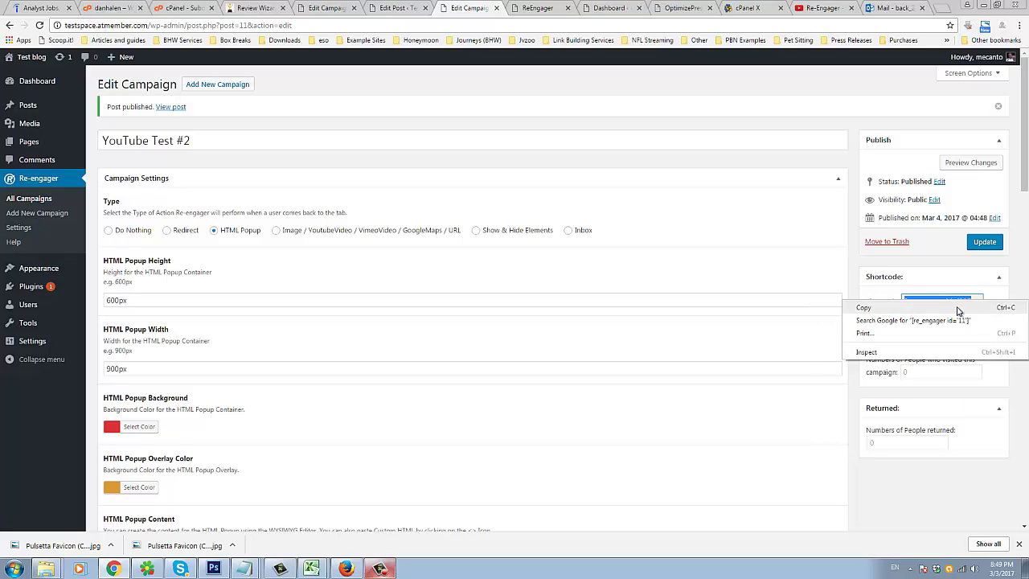
{"action": "left_click", "coordinate": [958, 306]}
Create and publish a new post titled "Re-Engager Test #2" containing the copied shortcode [re_engager id='11'].
{"action": "left_click", "coordinate": [27, 105]}
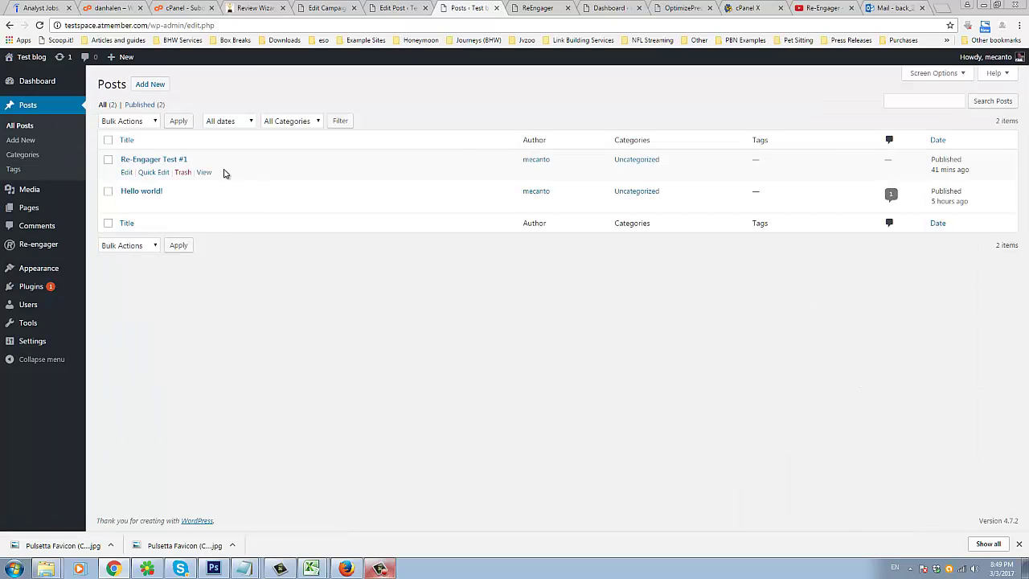
{"action": "left_click", "coordinate": [142, 85]}
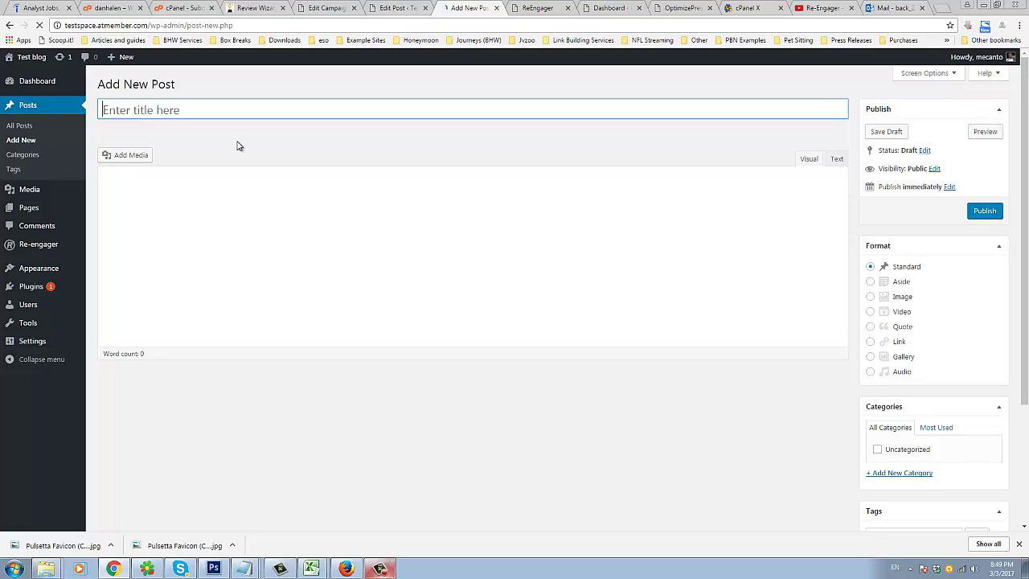
{"action": "type", "text": "Re-Engager Test #2"}
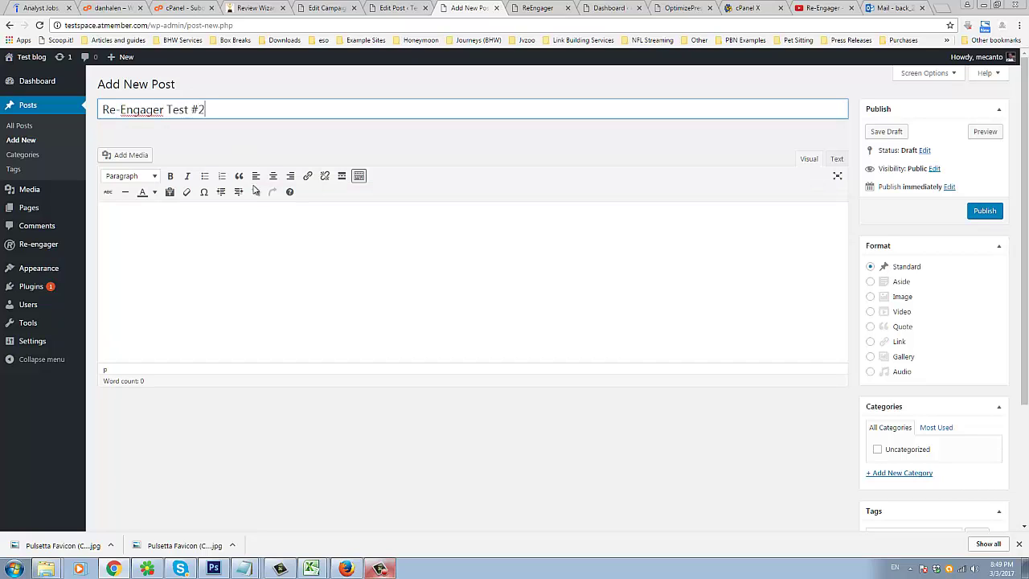
{"action": "left_click", "coordinate": [264, 218]}
{"action": "key", "text": "ctrl+v"}
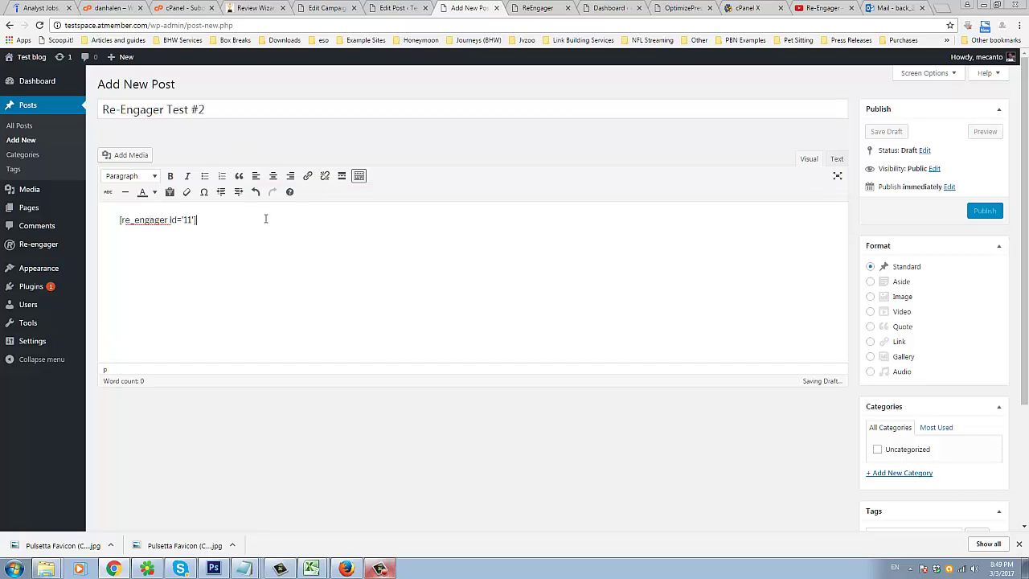
{"action": "left_click", "coordinate": [968, 216]}
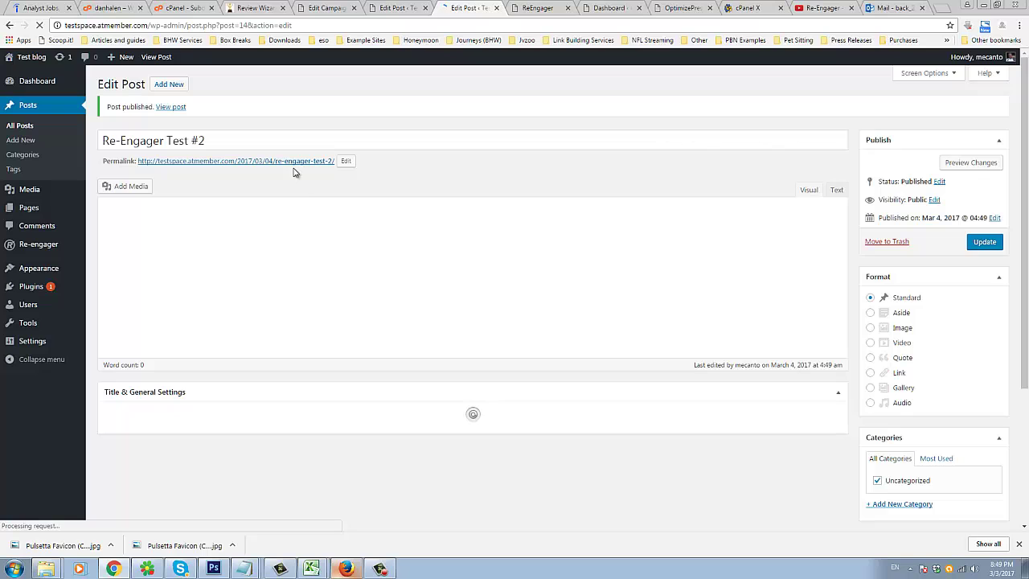
Copy the new post's permalink and open it in a new Firefox tab, closing the old Review Wizard tab.
{"action": "right_click", "coordinate": [295, 163]}
{"action": "left_click", "coordinate": [317, 229]}
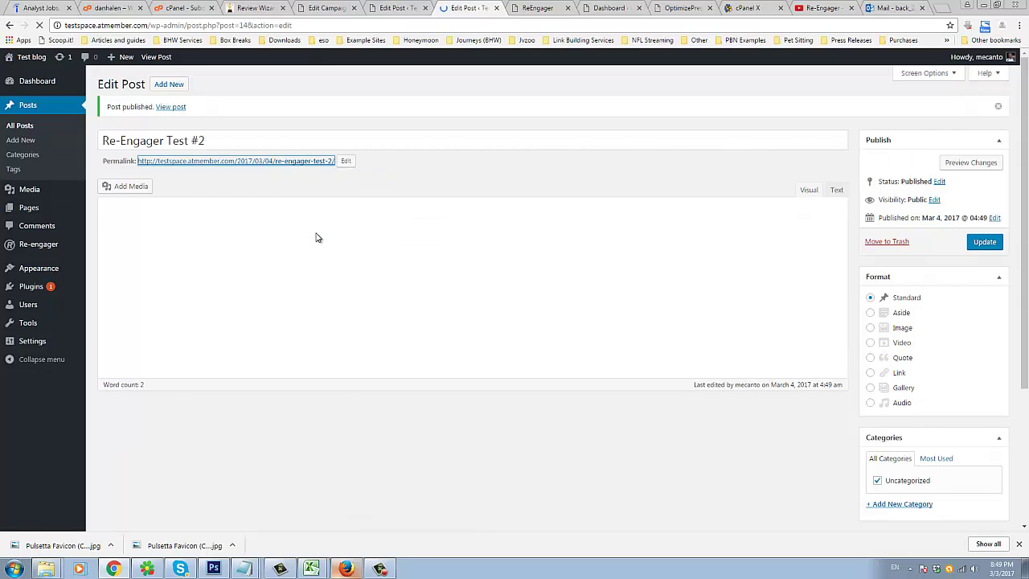
{"action": "left_click", "coordinate": [346, 568]}
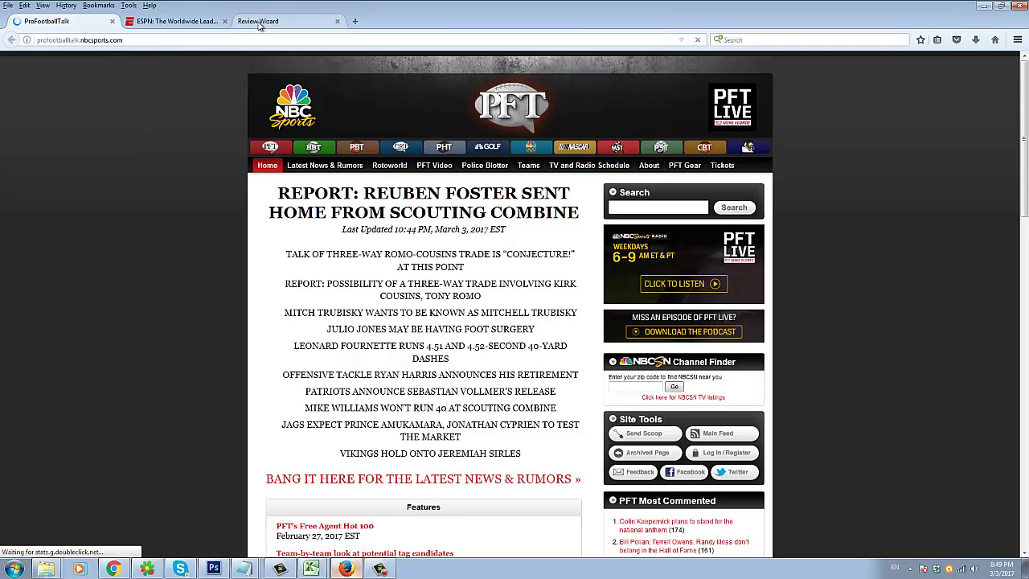
{"action": "left_click", "coordinate": [337, 21]}
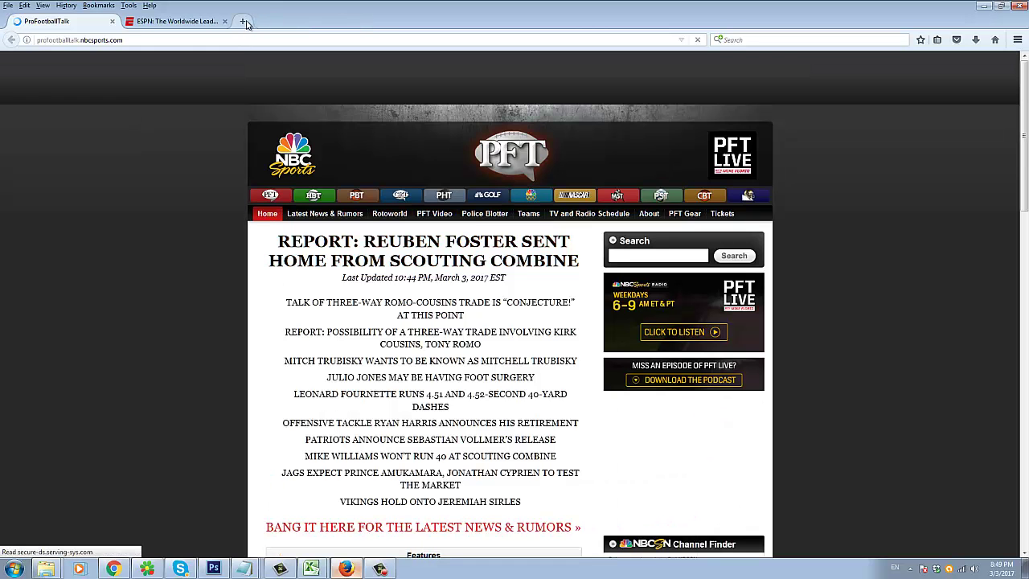
{"action": "left_click", "coordinate": [244, 21]}
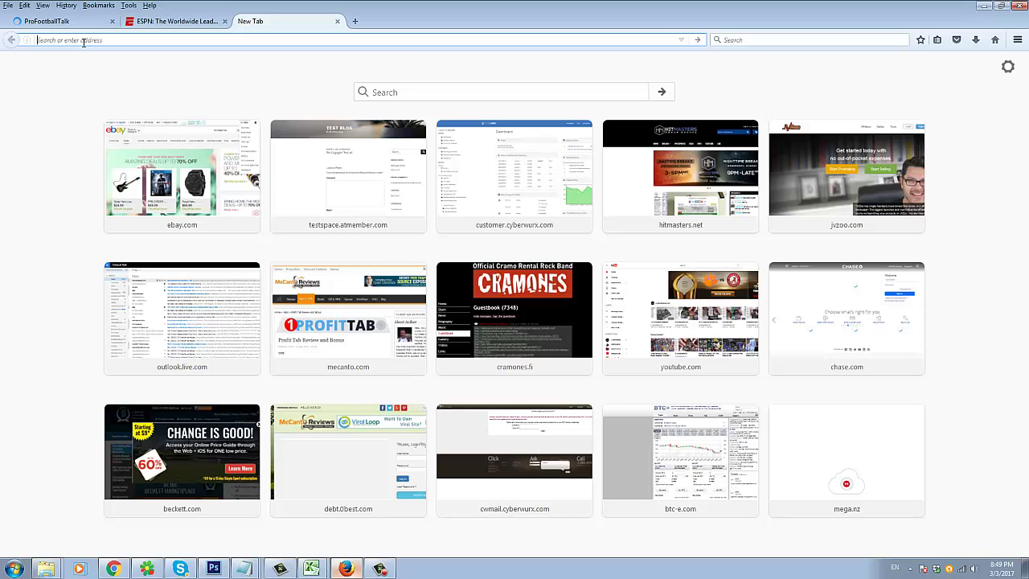
{"action": "right_click", "coordinate": [80, 41]}
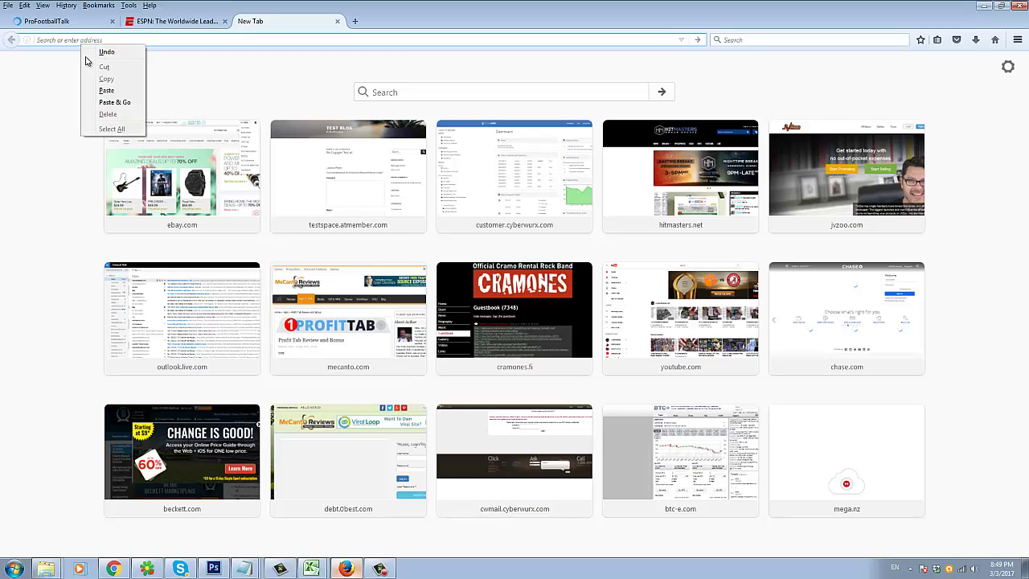
{"action": "left_click", "coordinate": [106, 104]}
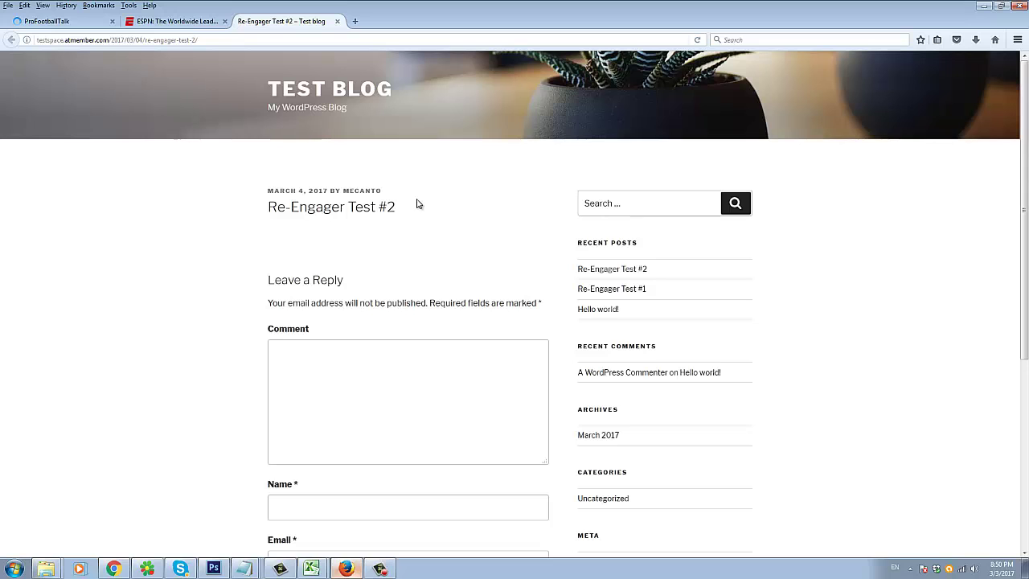
Look through the Re-Engager Test #2 page, switch away to the ESPN tab and return to test the campaign.
{"action": "scroll", "coordinate": [230, 241], "scroll_direction": "down", "scroll_amount": 5}
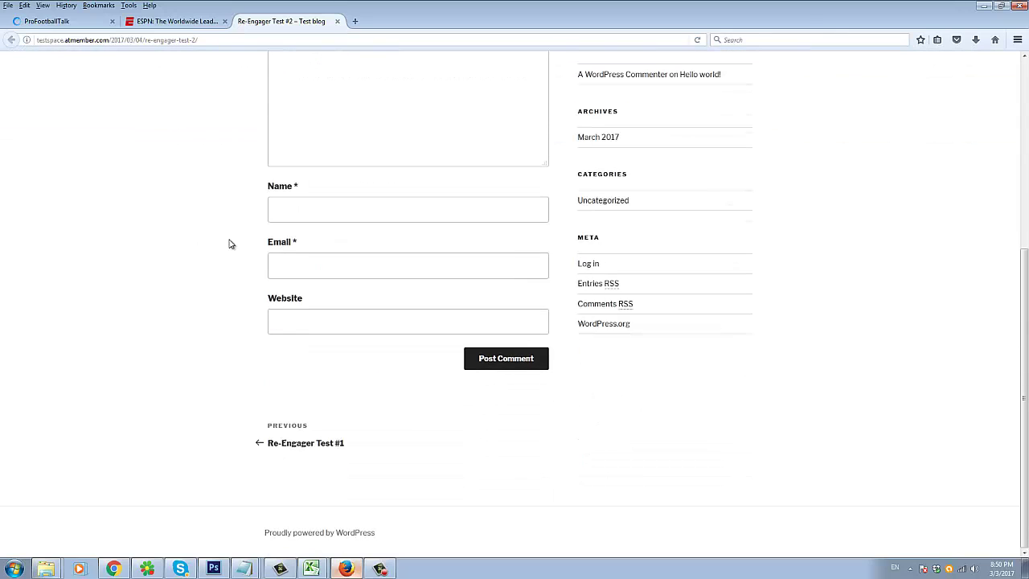
{"action": "scroll", "coordinate": [230, 241], "scroll_direction": "up", "scroll_amount": 5}
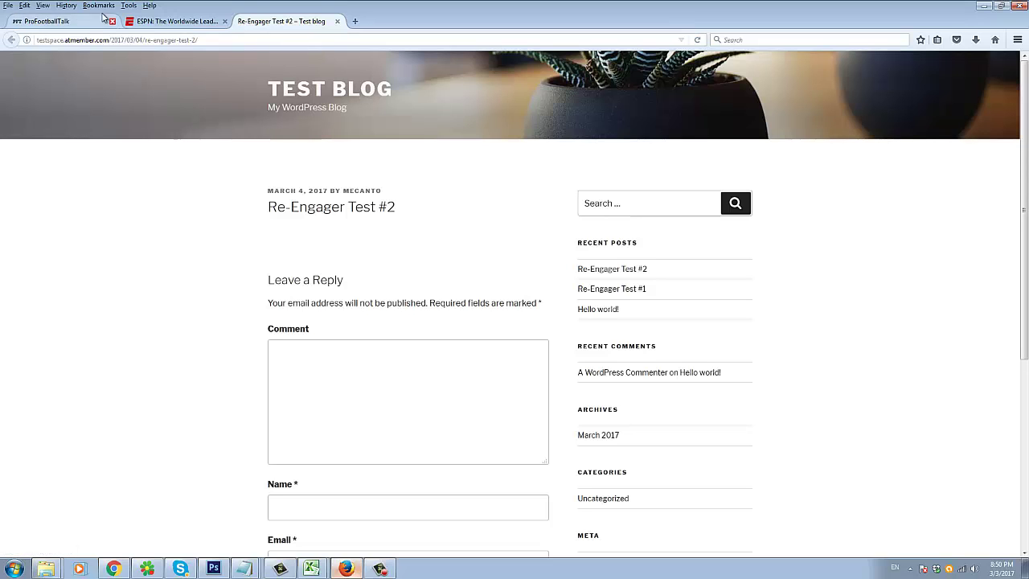
{"action": "left_click", "coordinate": [142, 22]}
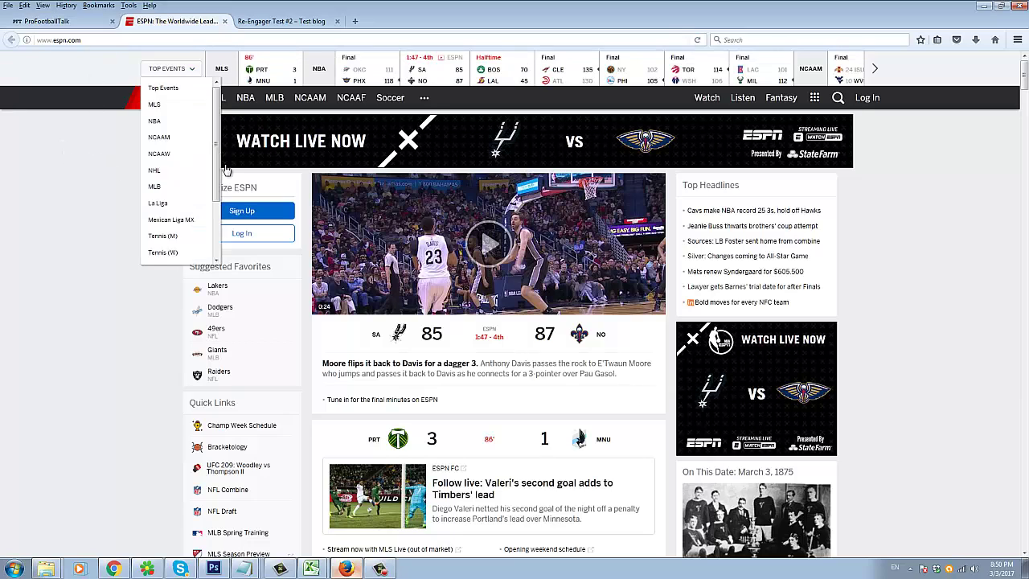
{"action": "scroll", "coordinate": [230, 172], "scroll_direction": "down", "scroll_amount": 3}
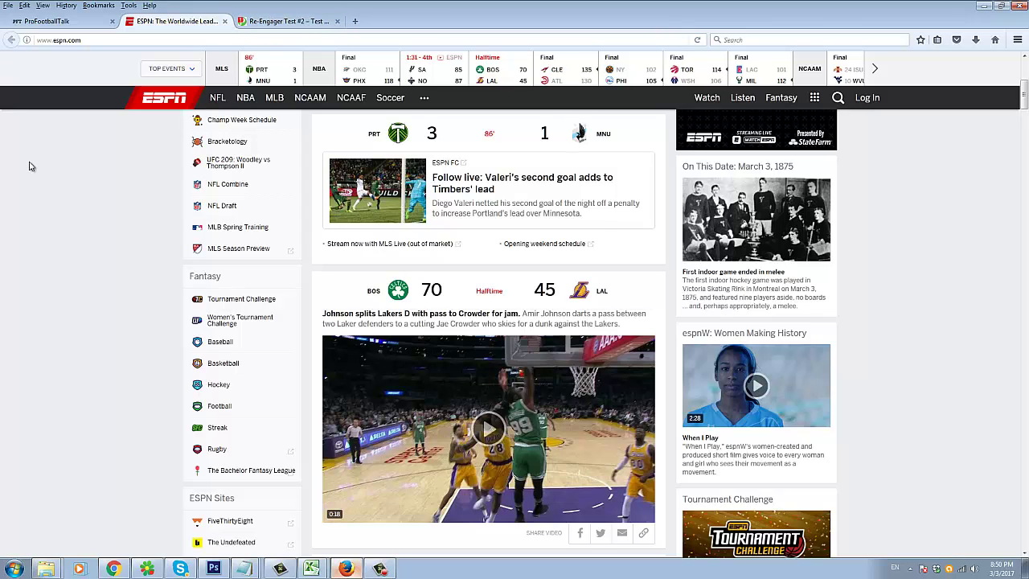
{"action": "left_click", "coordinate": [259, 21]}
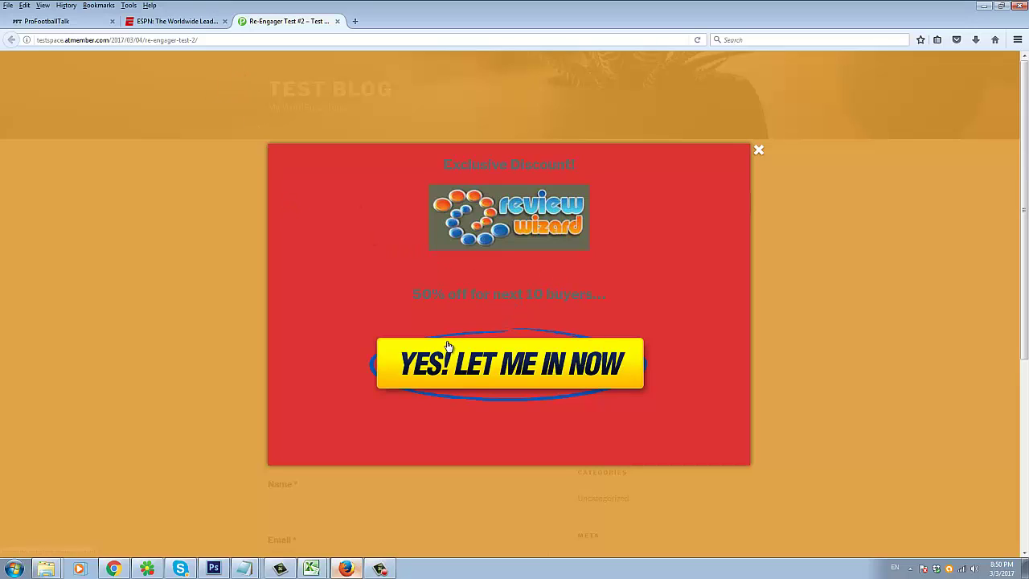
Examine the popup's heading and discount text against its background by highlighting them.
{"action": "left_click_drag", "start_coordinate": [443, 164], "coordinate": [475, 278]}
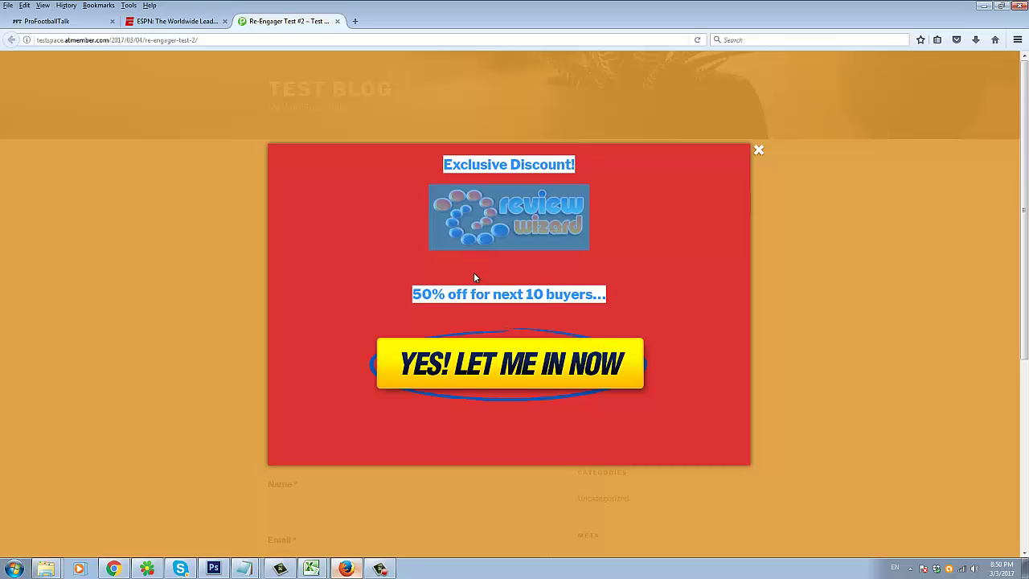
{"action": "left_click", "coordinate": [474, 277]}
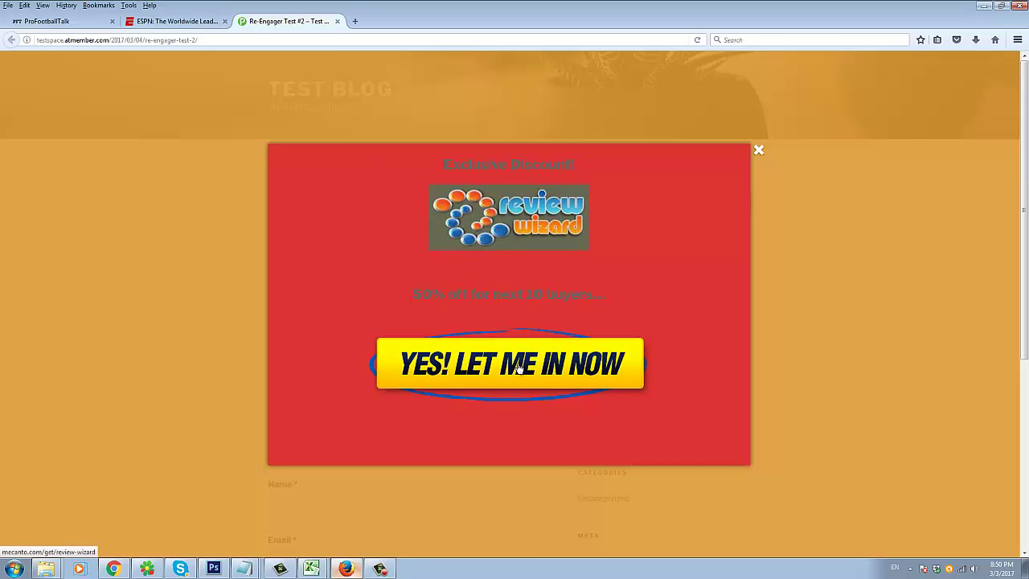
{"action": "triple_click", "coordinate": [428, 292]}
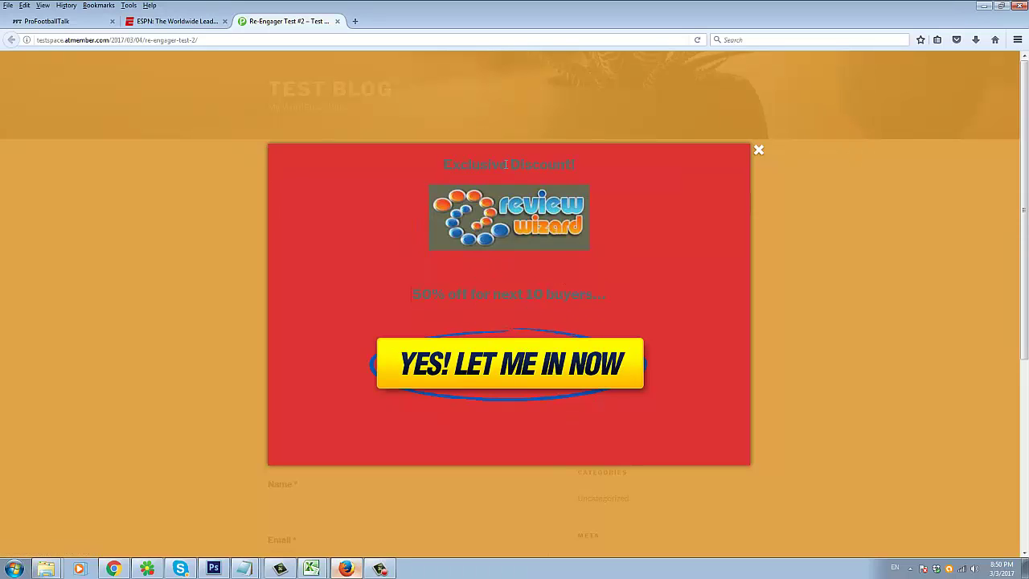
{"action": "triple_click", "coordinate": [505, 164]}
{"action": "left_click", "coordinate": [513, 162]}
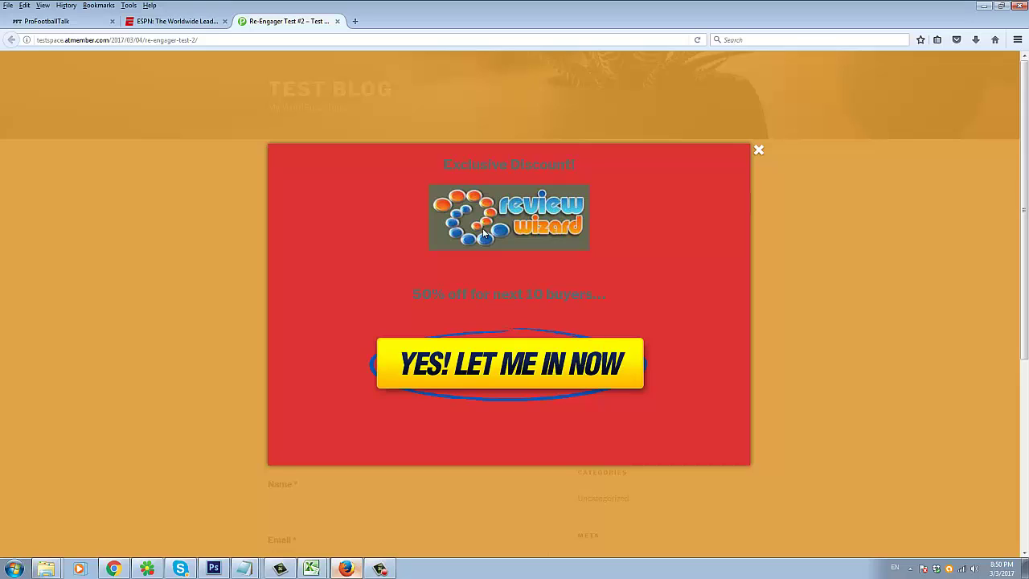
Highlight the popup's 50% off text, test the "YES! LET ME IN NOW" link and return to the post.
{"action": "triple_click", "coordinate": [464, 295]}
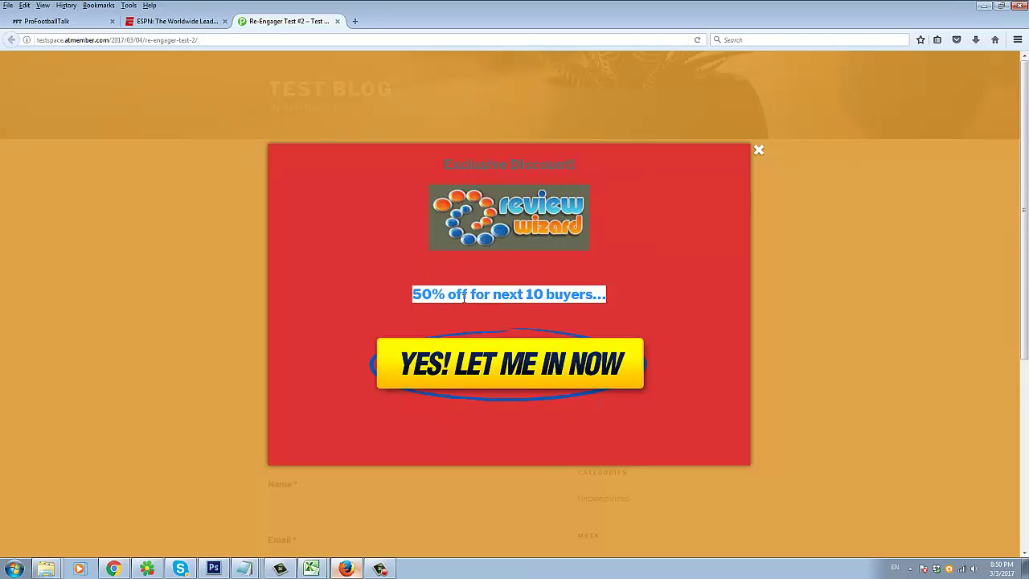
{"action": "left_click", "coordinate": [464, 297]}
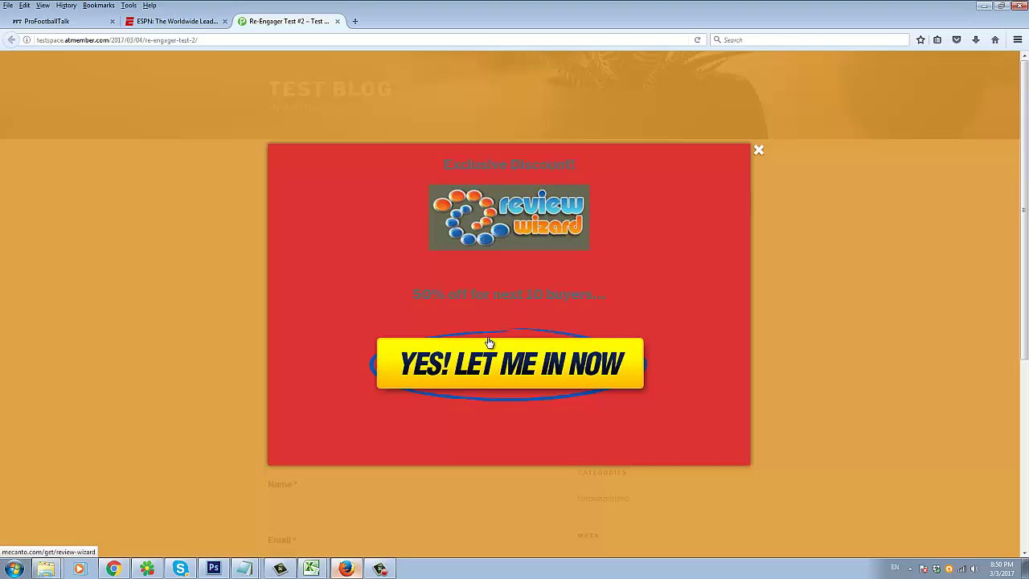
{"action": "left_click", "coordinate": [490, 344]}
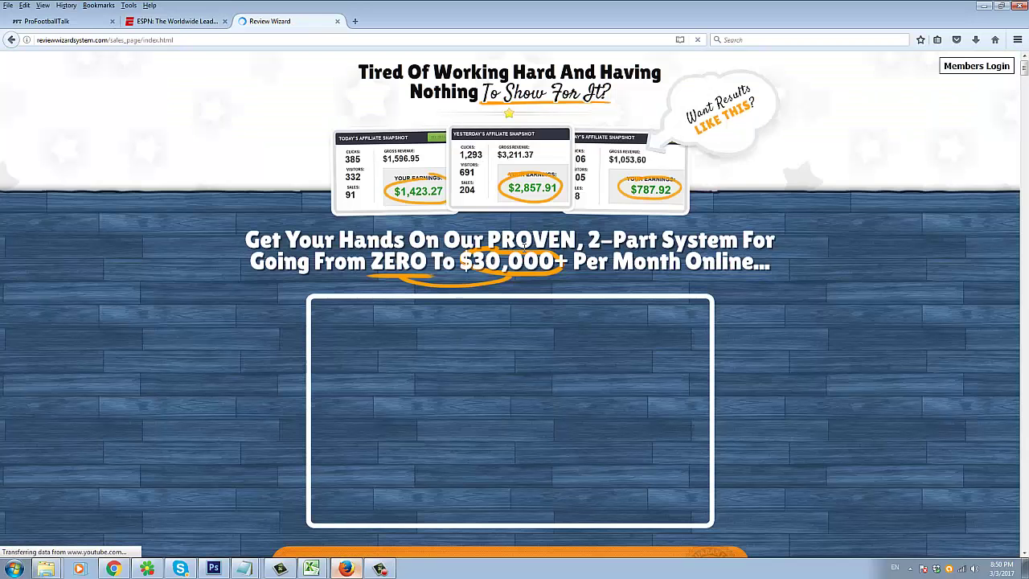
{"action": "left_click", "coordinate": [12, 40]}
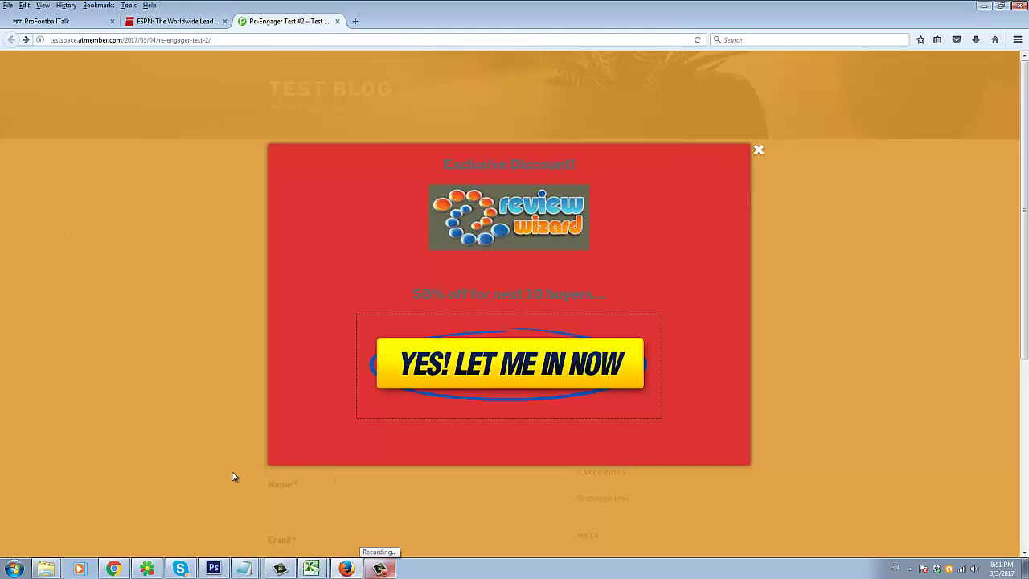
Switch to Chrome and open the YouTube Test #2 campaign for editing from the Re-engager campaign list.
{"action": "left_click", "coordinate": [114, 568]}
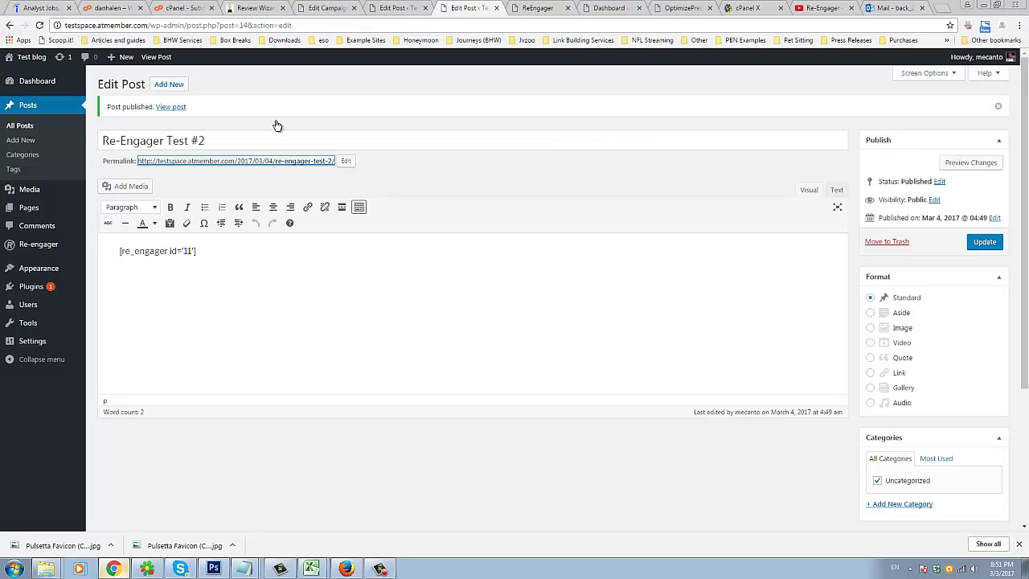
{"action": "left_click", "coordinate": [328, 7]}
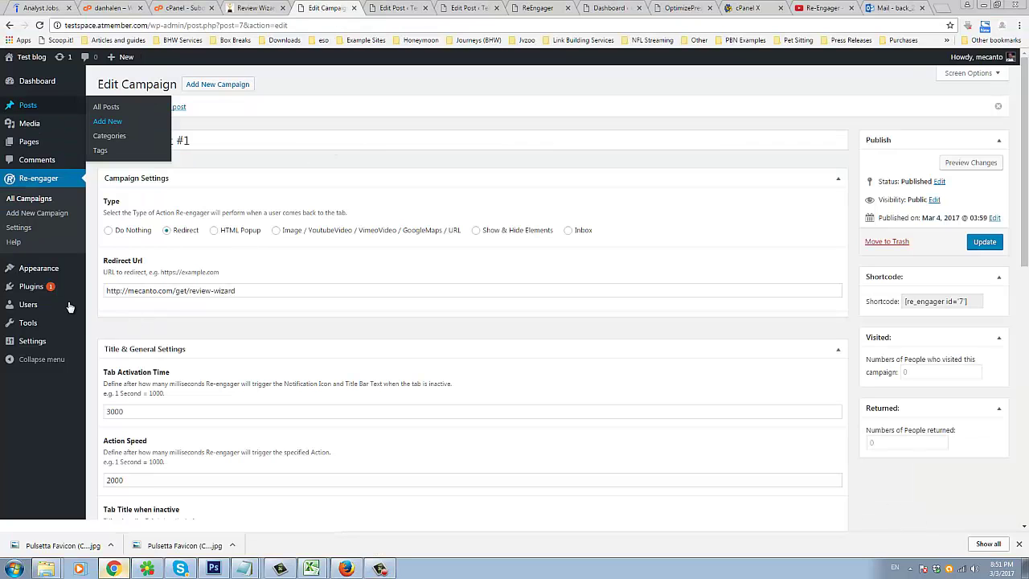
{"action": "left_click", "coordinate": [29, 198]}
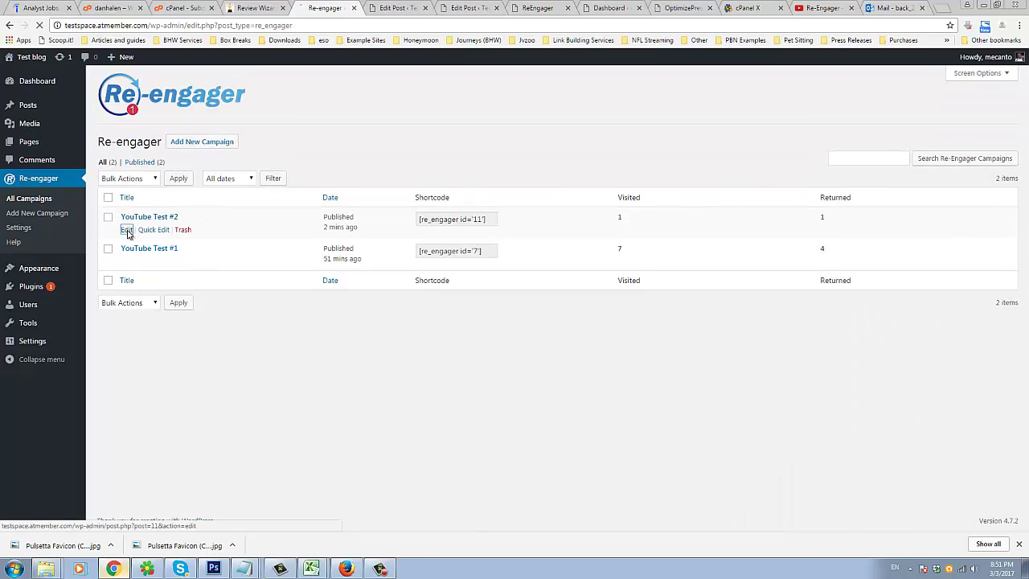
{"action": "left_click", "coordinate": [346, 569]}
{"action": "left_click", "coordinate": [347, 568]}
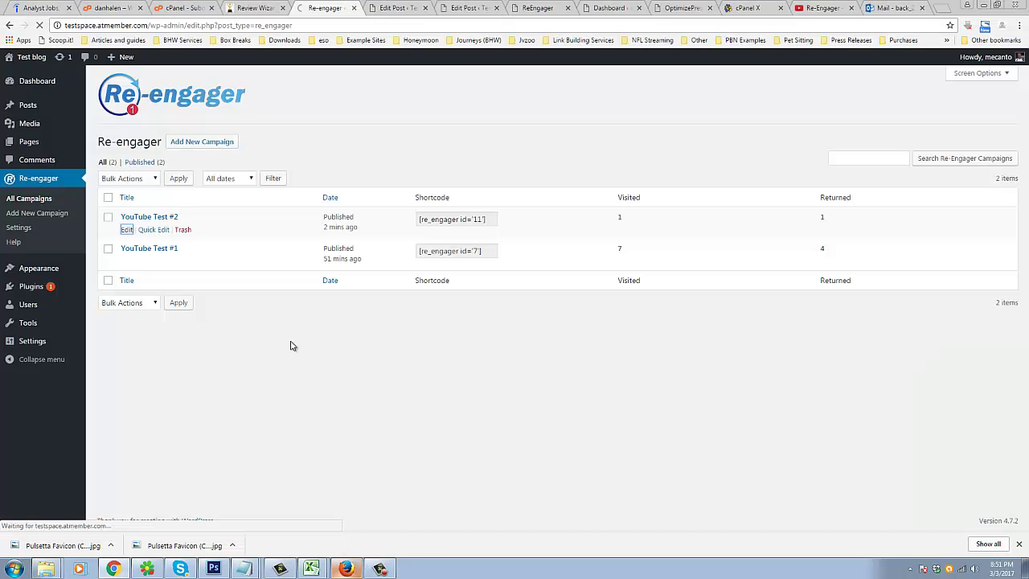
{"action": "left_click", "coordinate": [170, 265]}
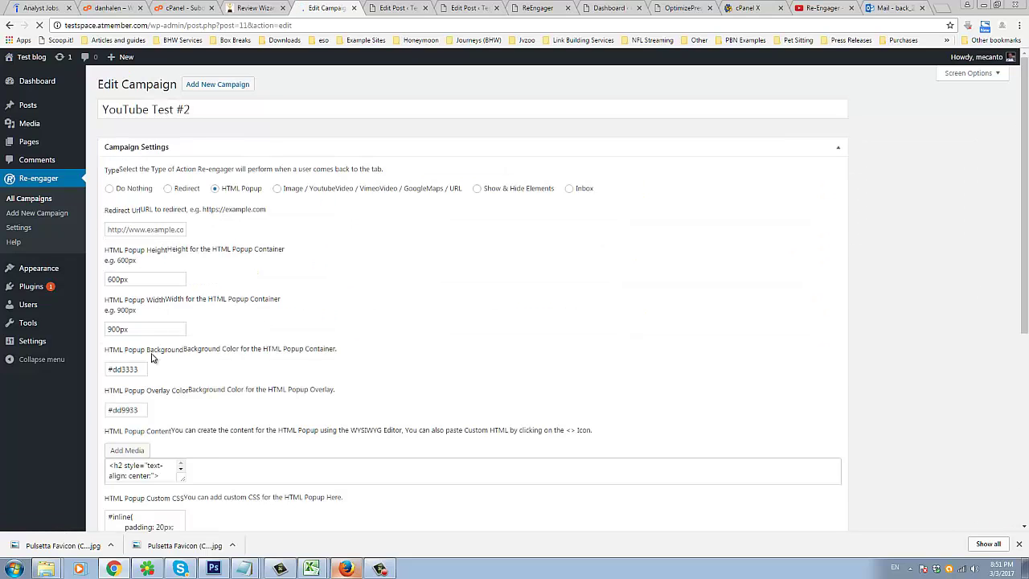
Clear the HTML Popup Background color and update the campaign.
{"action": "scroll", "coordinate": [178, 360], "scroll_direction": "down", "scroll_amount": 3}
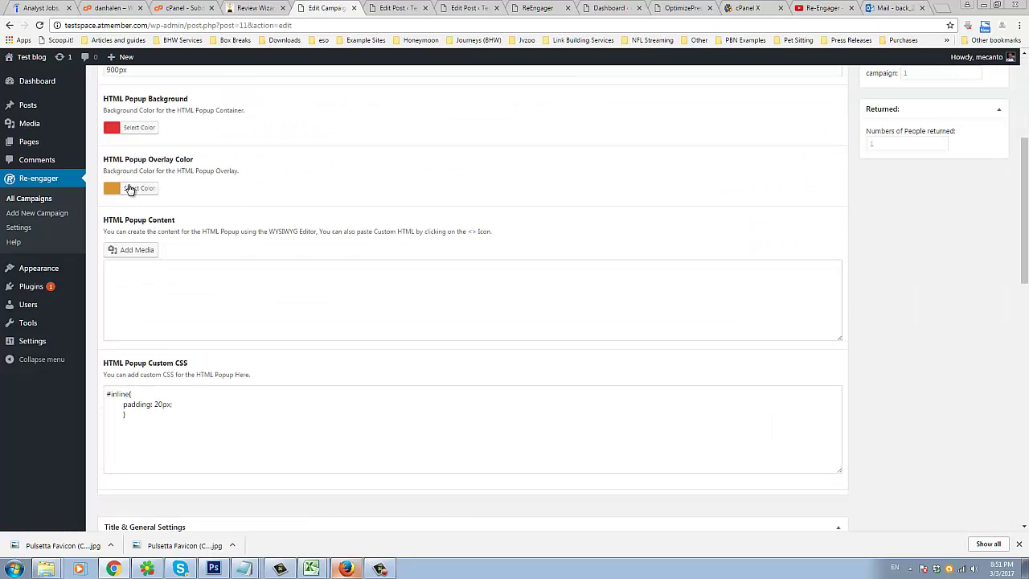
{"action": "left_click", "coordinate": [117, 129]}
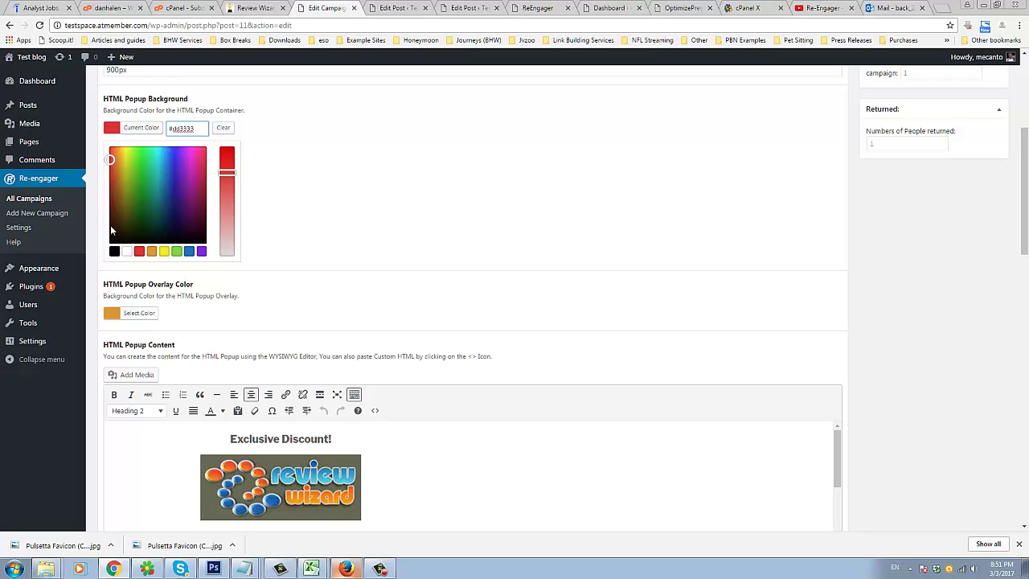
{"action": "left_click", "coordinate": [222, 127]}
{"action": "left_click", "coordinate": [412, 170]}
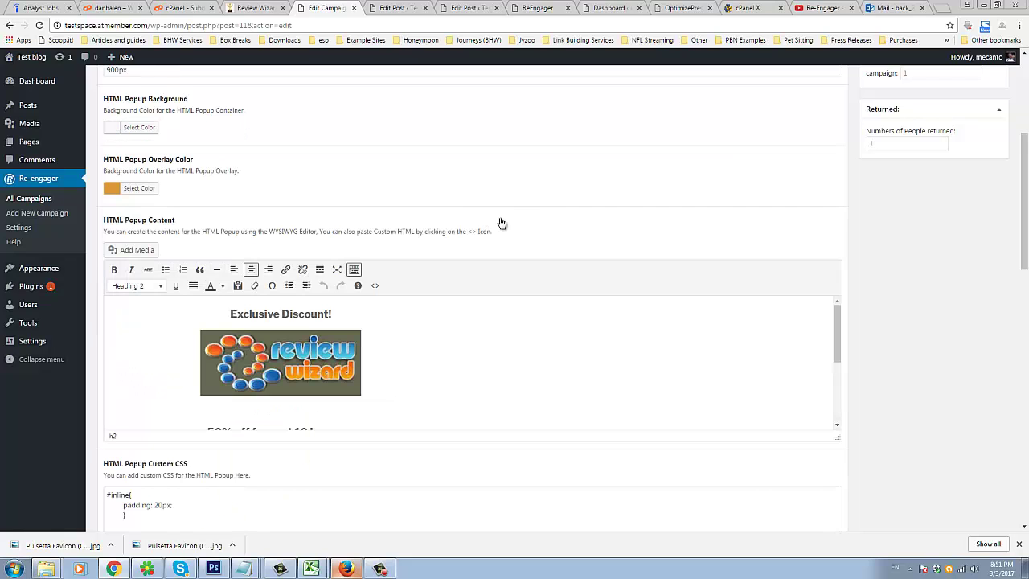
{"action": "scroll", "coordinate": [946, 268], "scroll_direction": "up", "scroll_amount": 2}
{"action": "left_click", "coordinate": [991, 108]}
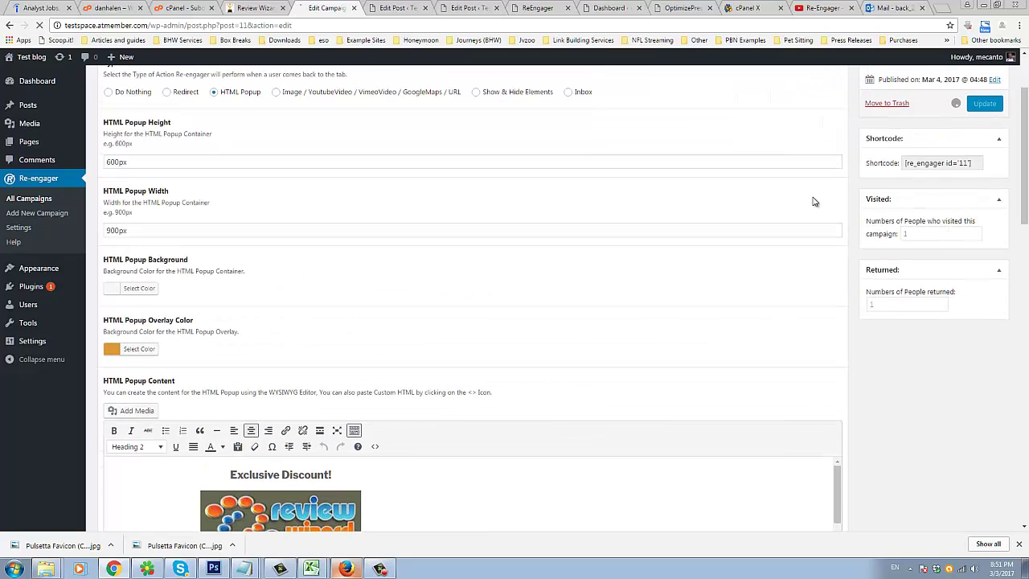
Reopen the Re-Engager Test #2 post in a fresh Firefox tab and trigger its popup by switching to ESPN and back.
{"action": "left_click", "coordinate": [347, 569]}
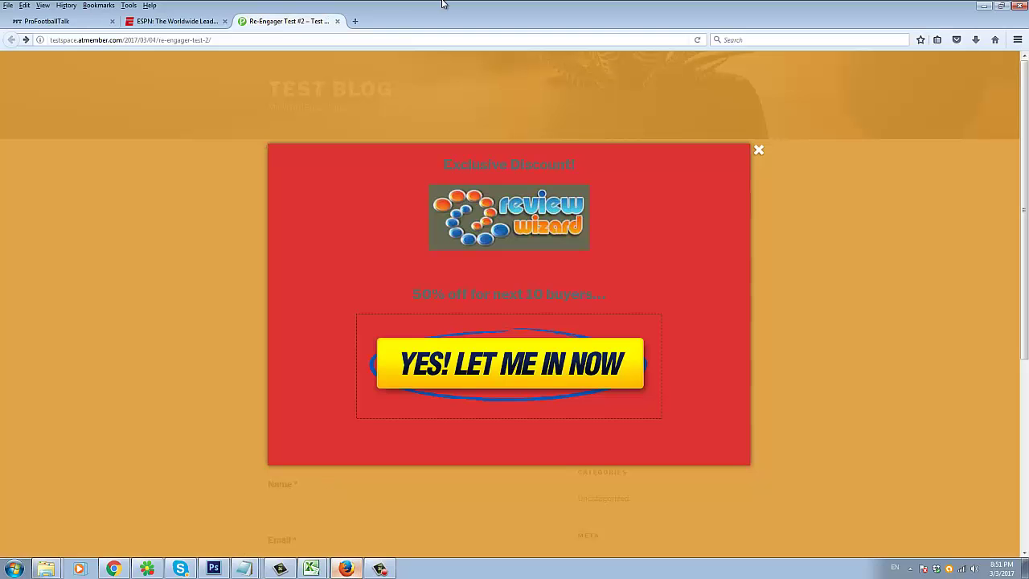
{"action": "left_click", "coordinate": [275, 38]}
{"action": "key", "text": "ctrl+c"}
{"action": "right_click", "coordinate": [241, 40]}
{"action": "left_click", "coordinate": [264, 73]}
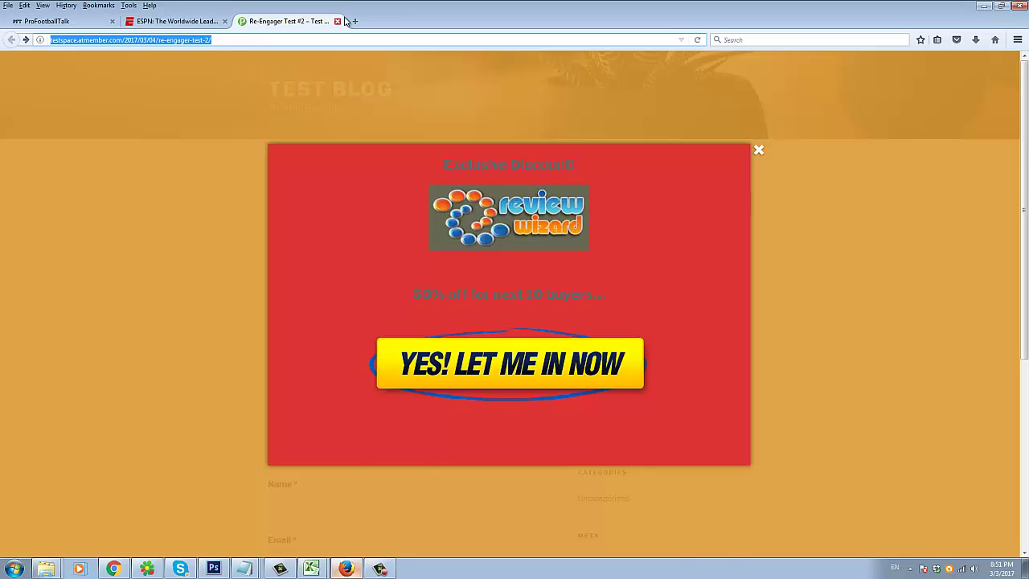
{"action": "left_click", "coordinate": [337, 21]}
{"action": "left_click", "coordinate": [242, 21]}
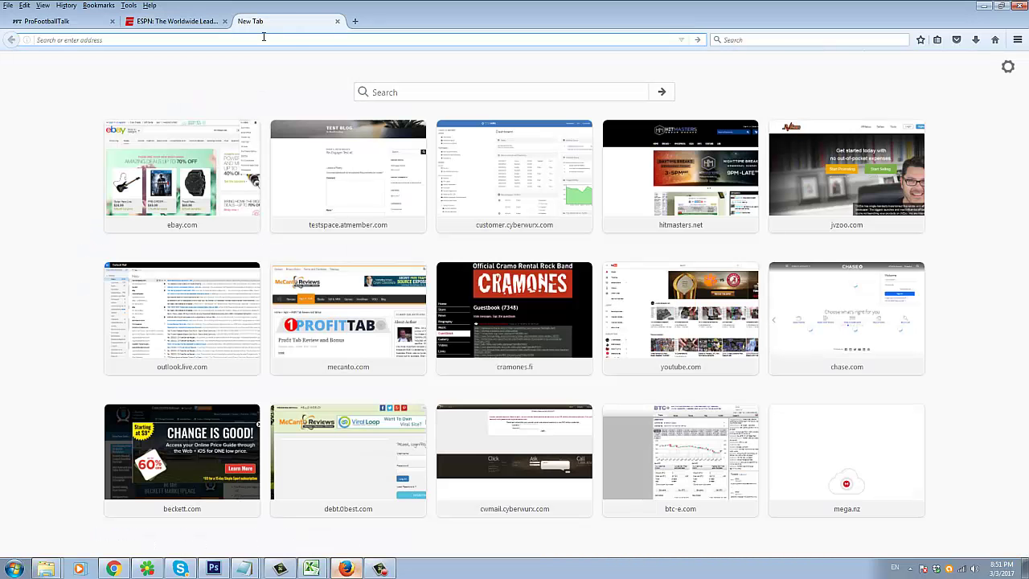
{"action": "right_click", "coordinate": [264, 38]}
{"action": "left_click", "coordinate": [301, 96]}
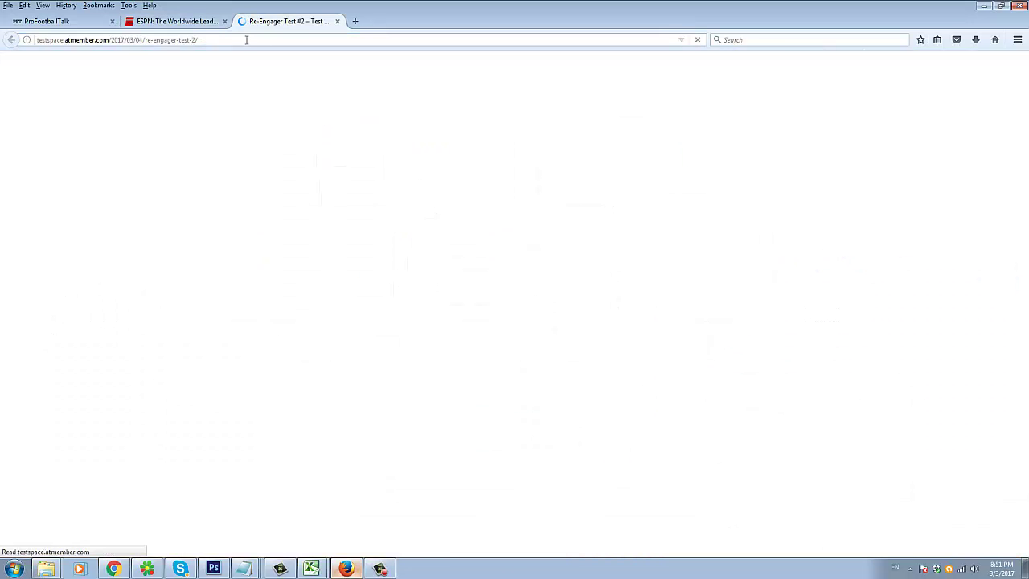
{"action": "left_click", "coordinate": [201, 24]}
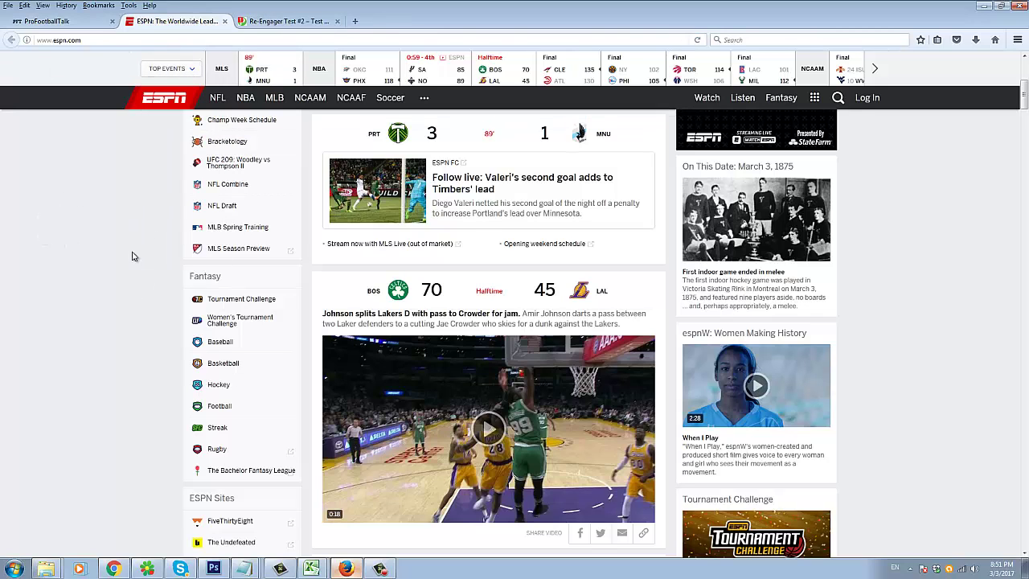
{"action": "left_click", "coordinate": [288, 21]}
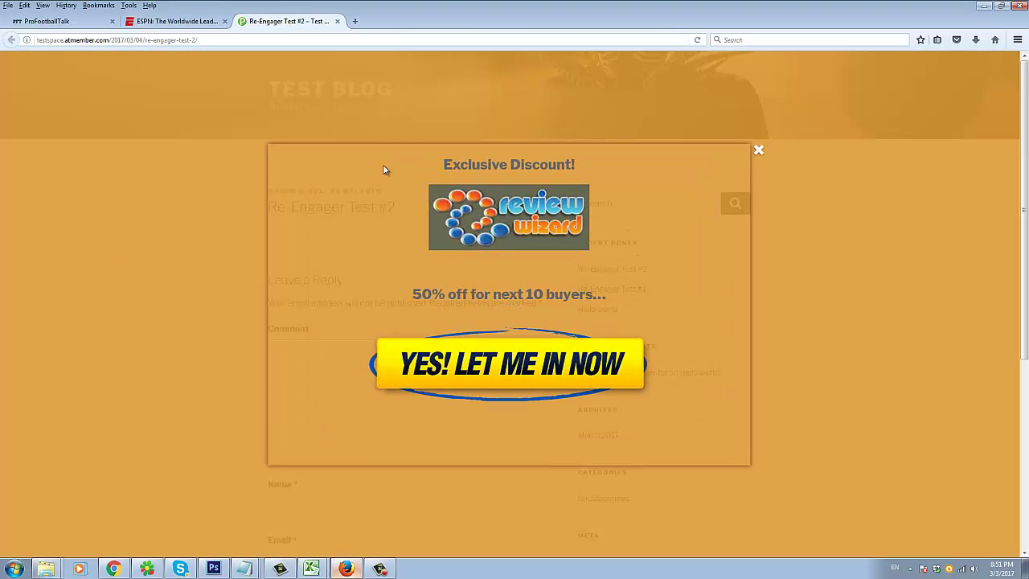
Return to the campaign in Chrome, set the HTML Popup Background to white and update the campaign.
{"action": "left_click", "coordinate": [122, 569]}
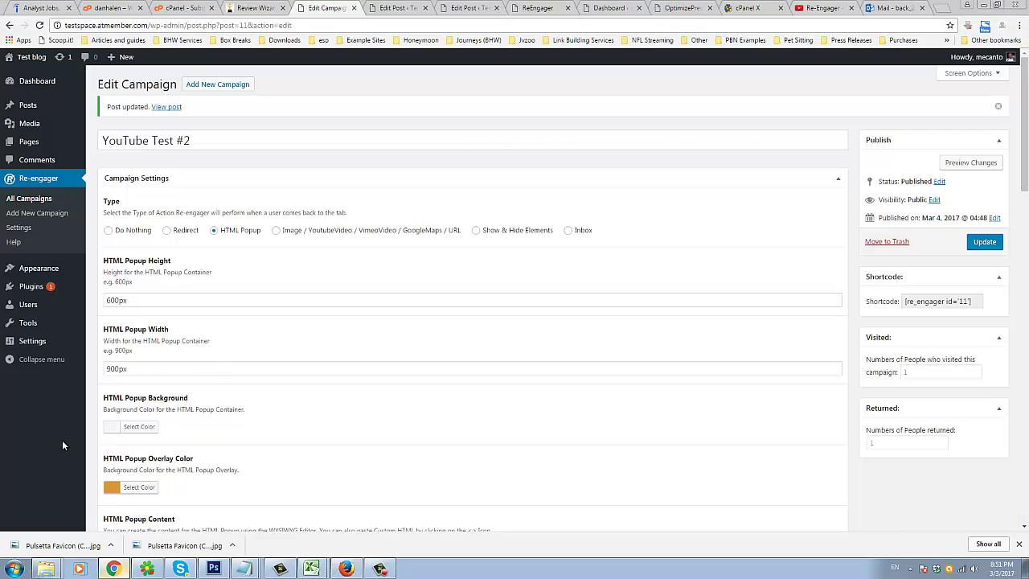
{"action": "left_click", "coordinate": [114, 427]}
{"action": "scroll", "coordinate": [117, 454], "scroll_direction": "down", "scroll_amount": 1}
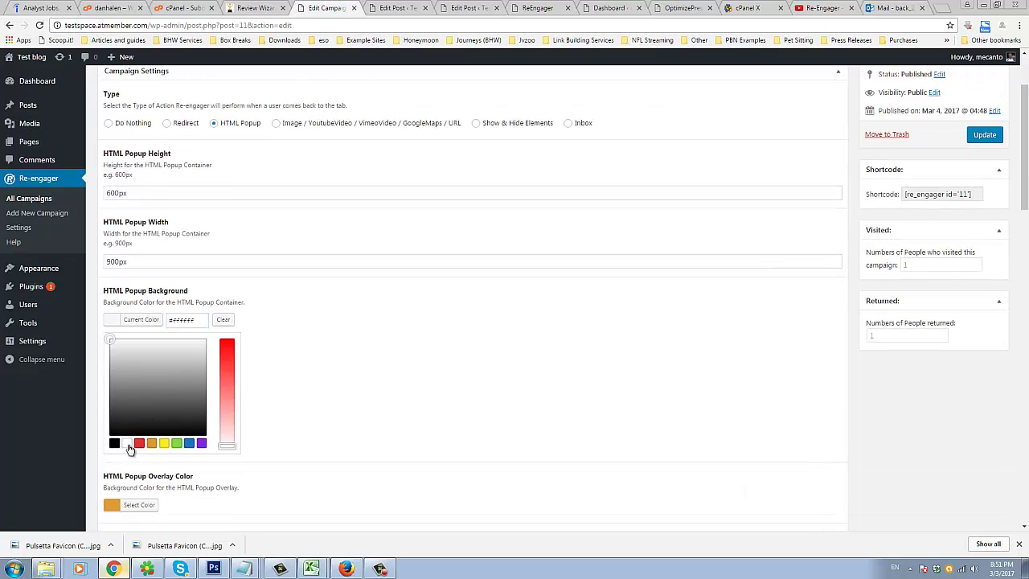
{"action": "left_click", "coordinate": [389, 294]}
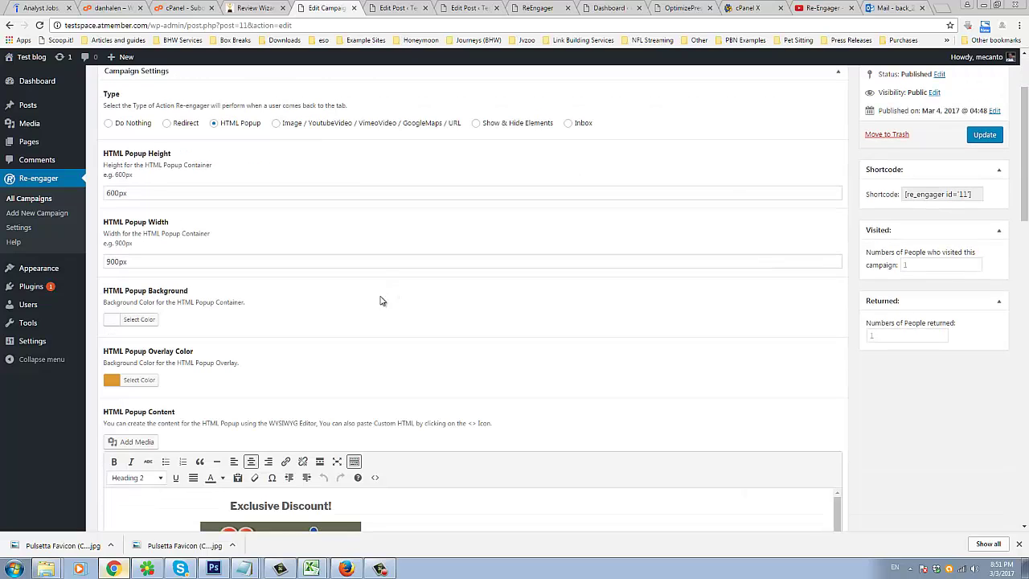
{"action": "left_click", "coordinate": [984, 133]}
In Firefox, copy the Re-Engager Test #2 post's address, close its tab and load the address in a new tab.
{"action": "left_click", "coordinate": [346, 568]}
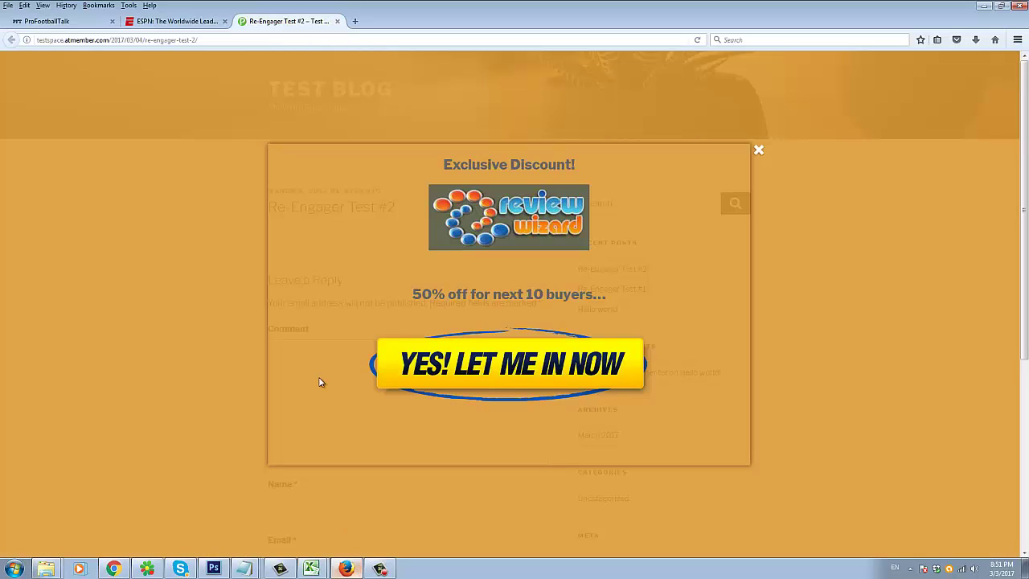
{"action": "left_click", "coordinate": [310, 40]}
{"action": "key", "text": "ctrl+c"}
{"action": "right_click", "coordinate": [310, 43]}
{"action": "left_click", "coordinate": [330, 76]}
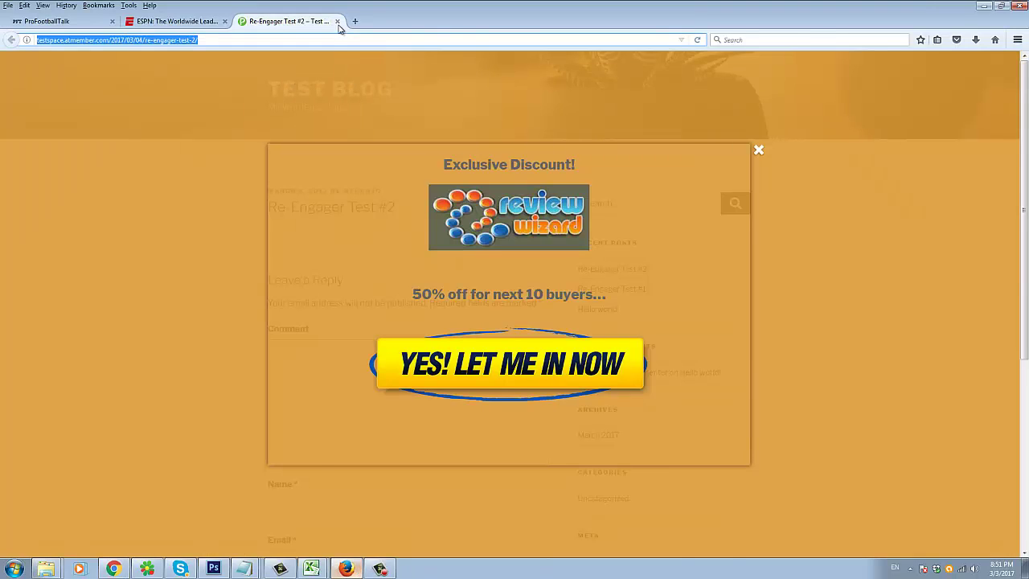
{"action": "left_click", "coordinate": [336, 21]}
{"action": "left_click", "coordinate": [242, 21]}
{"action": "right_click", "coordinate": [276, 36]}
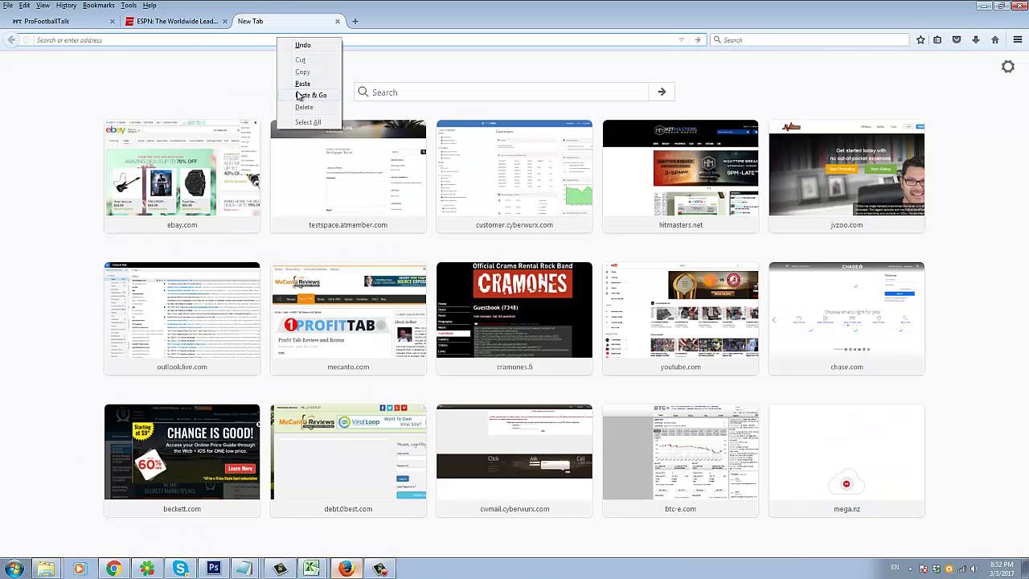
{"action": "left_click", "coordinate": [291, 95]}
Try to trigger the popup by briefly switching to ESPN and back, and check the post page for it.
{"action": "left_click", "coordinate": [177, 21]}
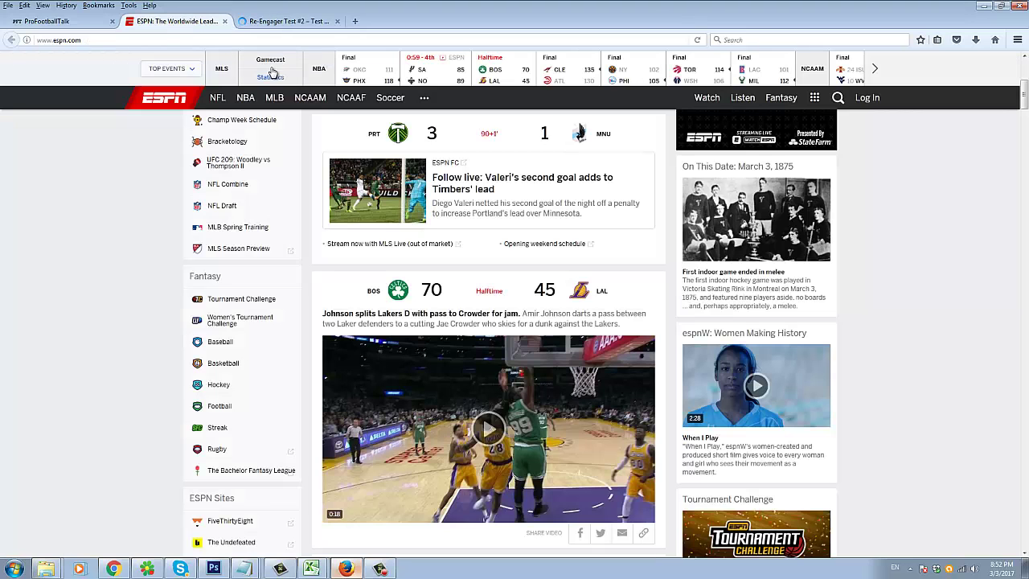
{"action": "left_click", "coordinate": [269, 24]}
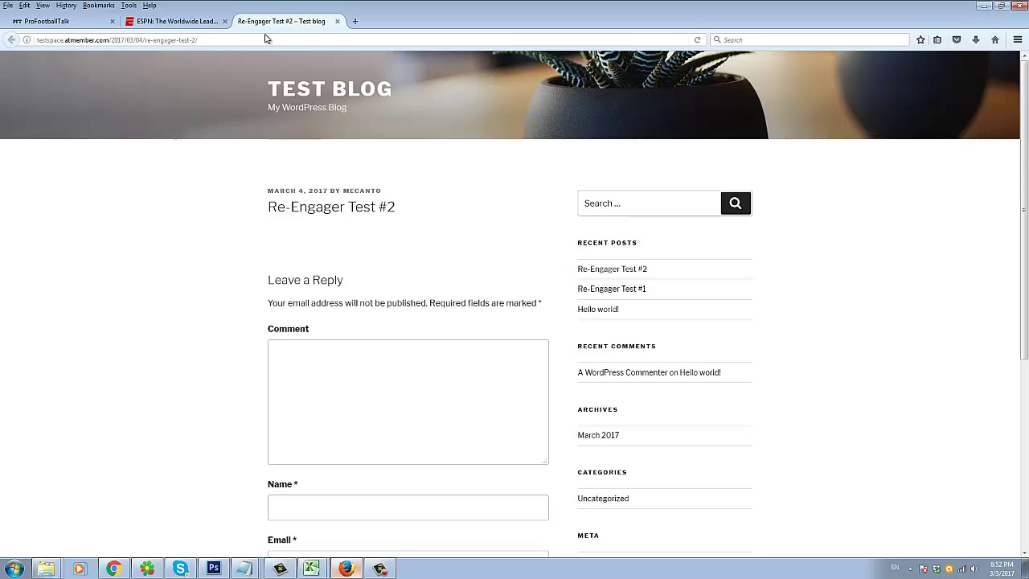
{"action": "scroll", "coordinate": [218, 131], "scroll_direction": "down", "scroll_amount": 2}
{"action": "scroll", "coordinate": [218, 131], "scroll_direction": "up", "scroll_amount": 2}
Copy the post's address again and reload the post in another new tab, closing the current one.
{"action": "left_click", "coordinate": [310, 39]}
{"action": "left_click", "coordinate": [310, 40]}
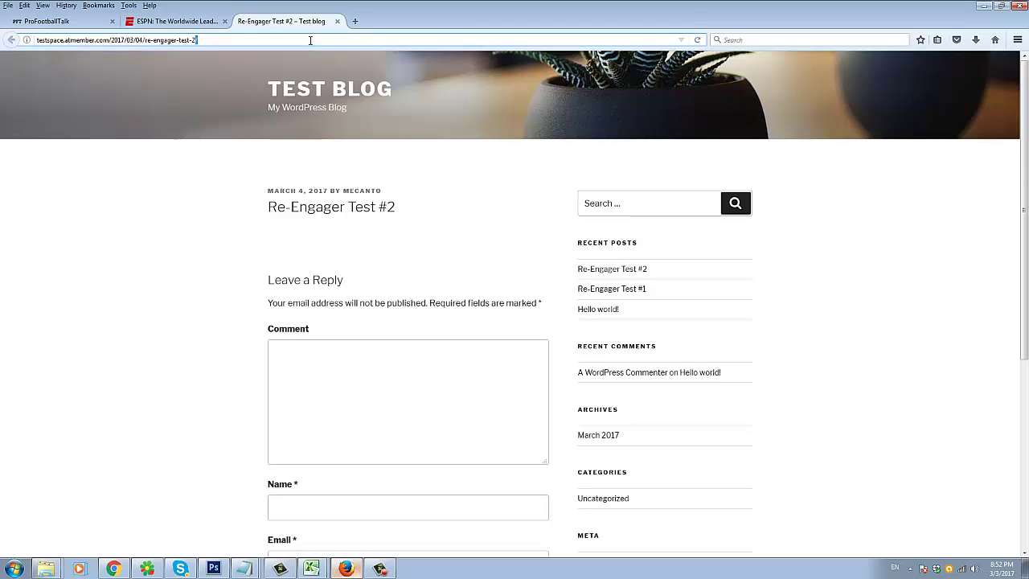
{"action": "right_click", "coordinate": [311, 39]}
{"action": "left_click", "coordinate": [325, 78]}
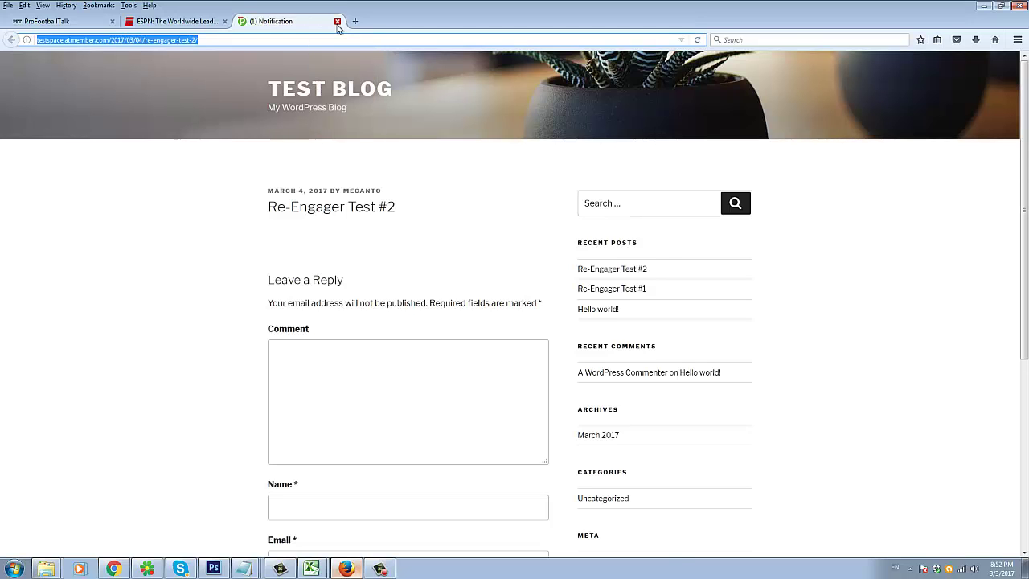
{"action": "left_click", "coordinate": [338, 22]}
{"action": "left_click", "coordinate": [241, 21]}
{"action": "right_click", "coordinate": [265, 40]}
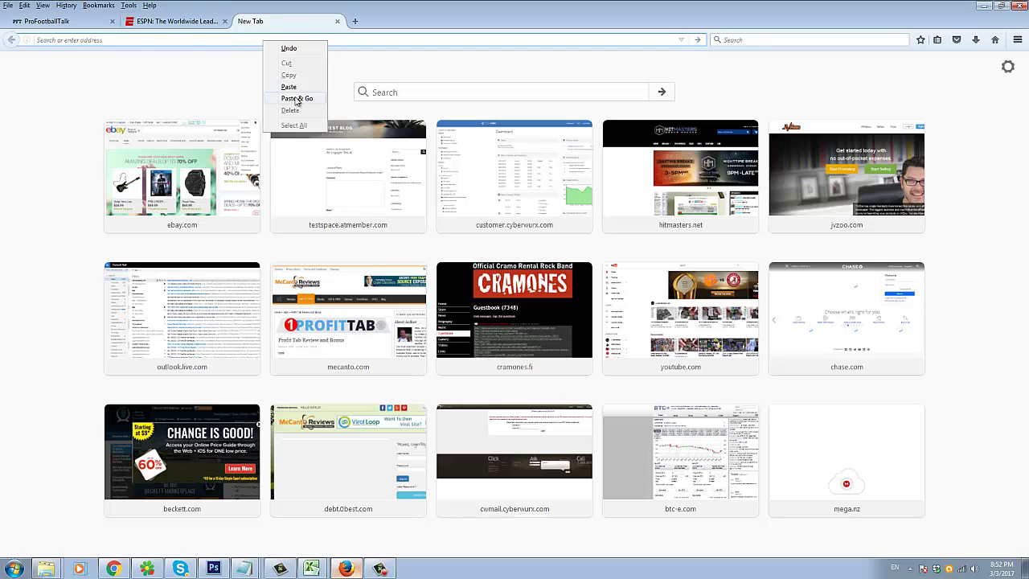
{"action": "left_click", "coordinate": [297, 98]}
Switch between the ESPN and post tabs until the popup triggers, check its background, and return to the campaign editor in Chrome.
{"action": "left_click", "coordinate": [179, 22]}
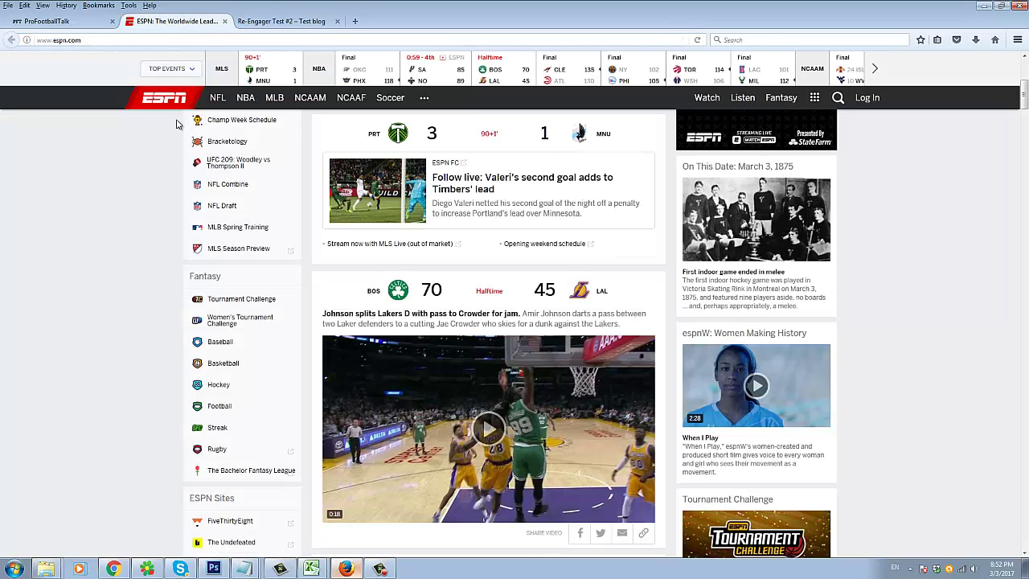
{"action": "left_click", "coordinate": [269, 22]}
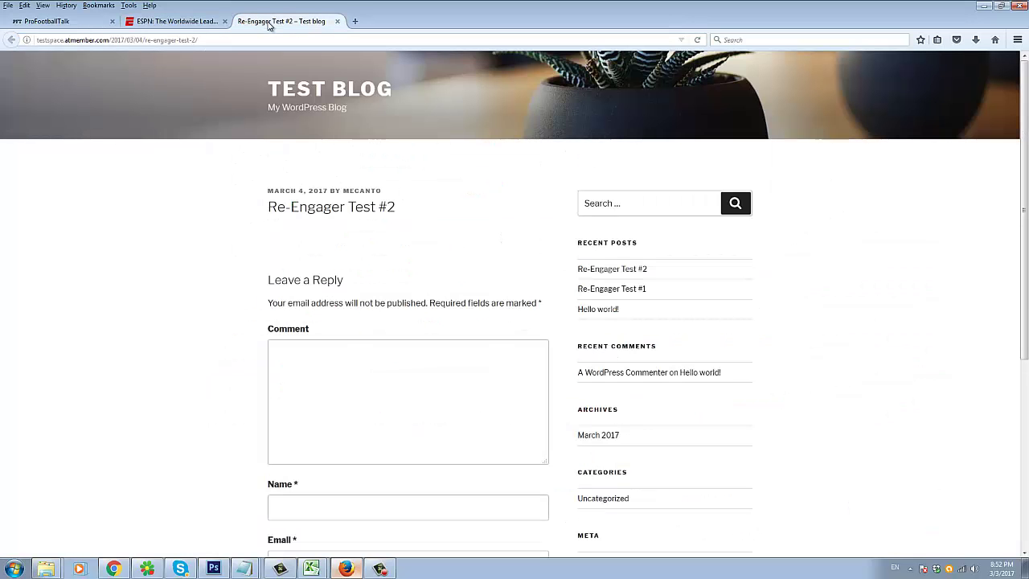
{"action": "left_click", "coordinate": [186, 22]}
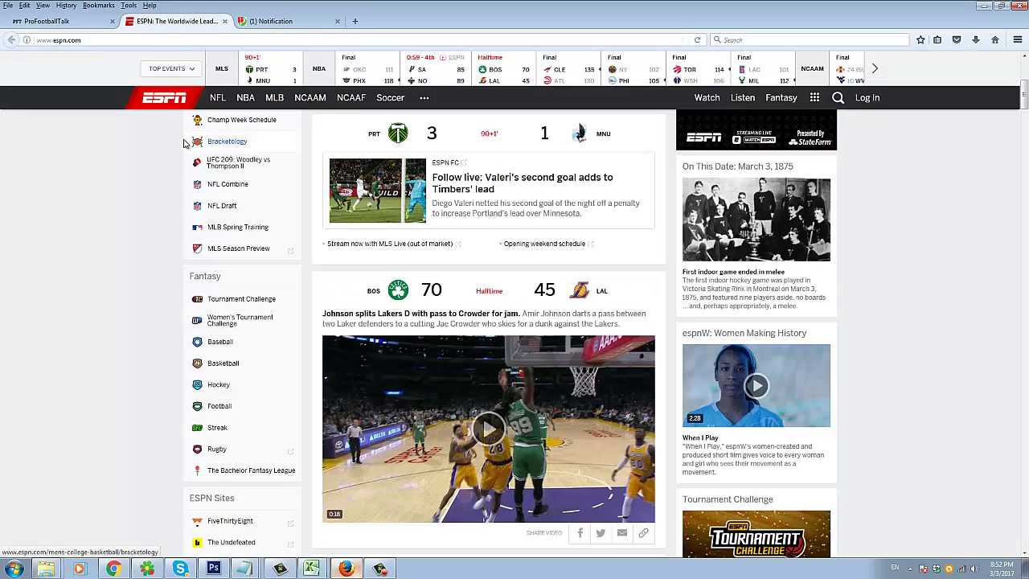
{"action": "left_click", "coordinate": [243, 24]}
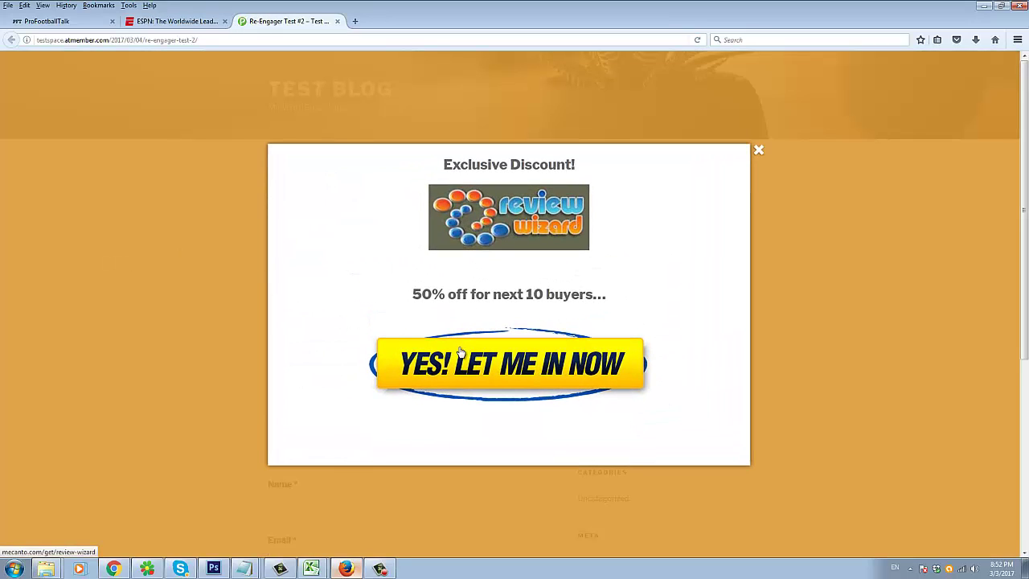
{"action": "left_click", "coordinate": [113, 569]}
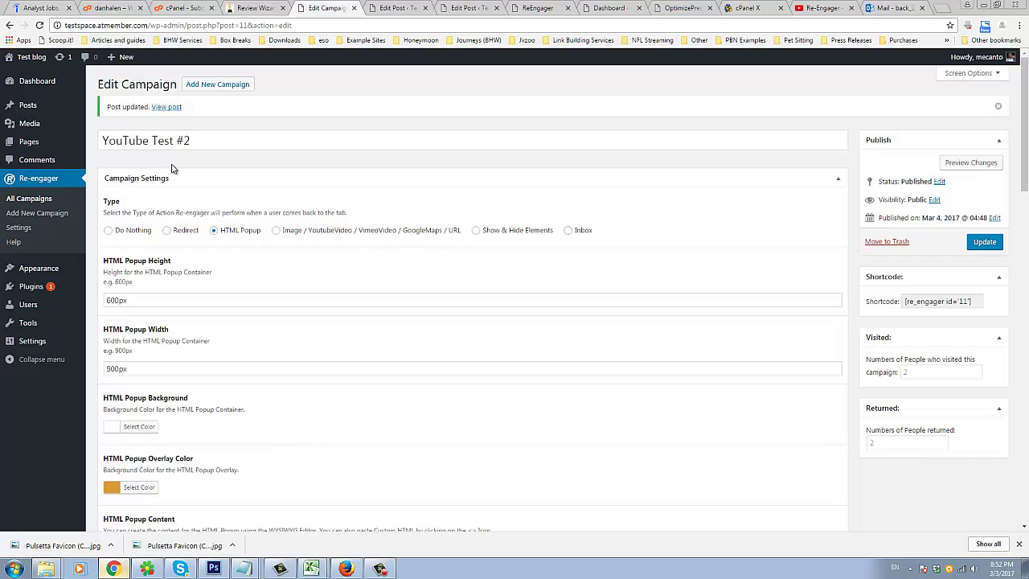
Copy the campaign's title, add a new Re-engager campaign and title it YouTube Test #3.
{"action": "triple_click", "coordinate": [202, 141]}
{"action": "right_click", "coordinate": [201, 141]}
{"action": "left_click", "coordinate": [222, 166]}
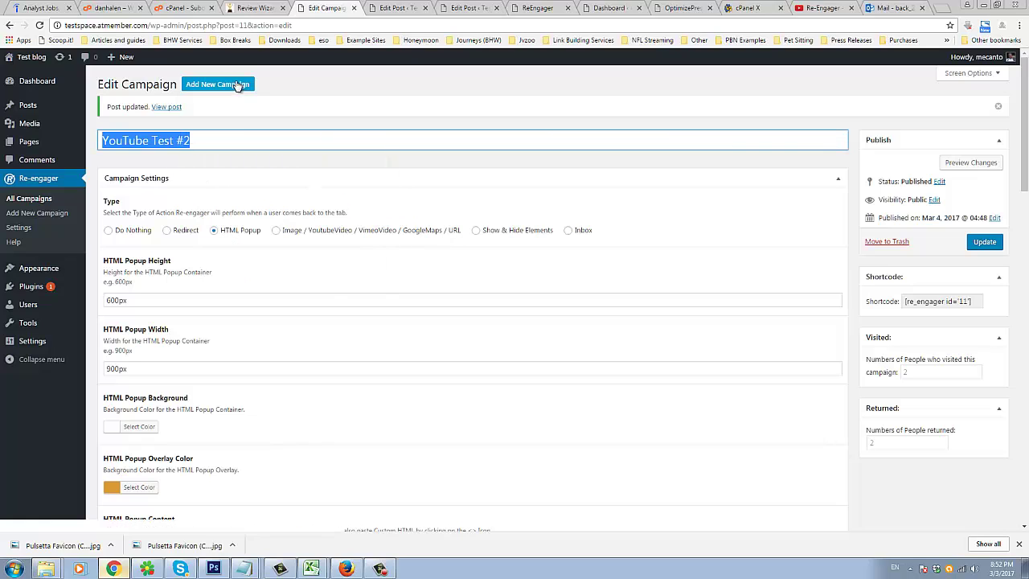
{"action": "left_click", "coordinate": [237, 85]}
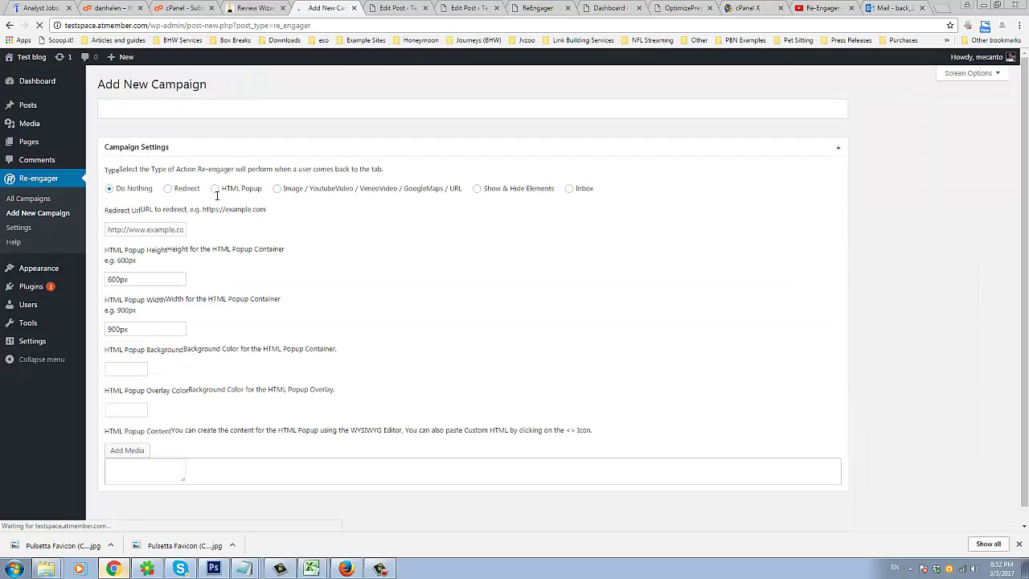
{"action": "right_click", "coordinate": [217, 110]}
{"action": "left_click", "coordinate": [230, 141]}
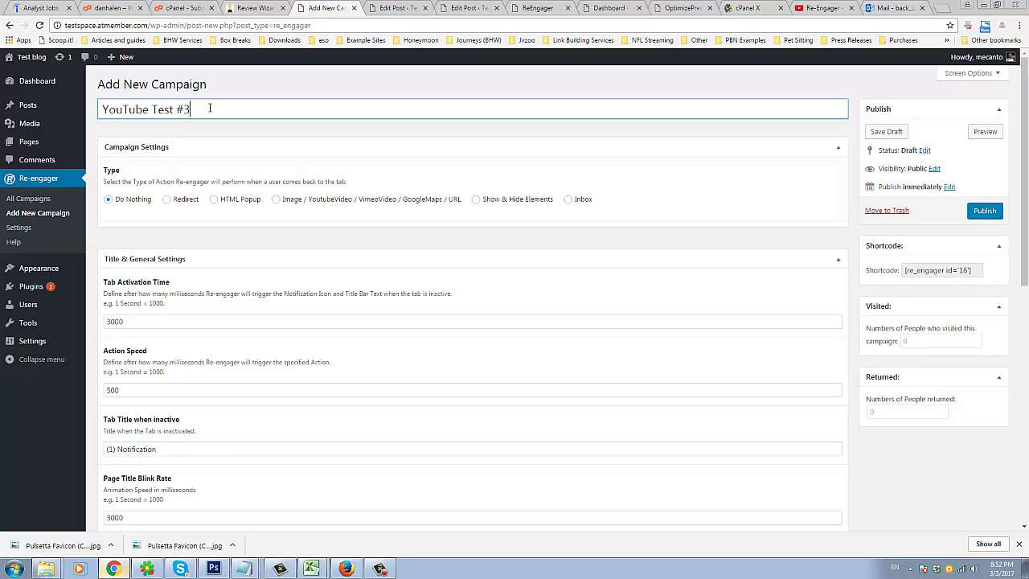
Set the campaign type to Image / YoutubeVideo / VimeoVideo / GoogleMaps / URL and review the example URL formats it accepts.
{"action": "left_click", "coordinate": [275, 199]}
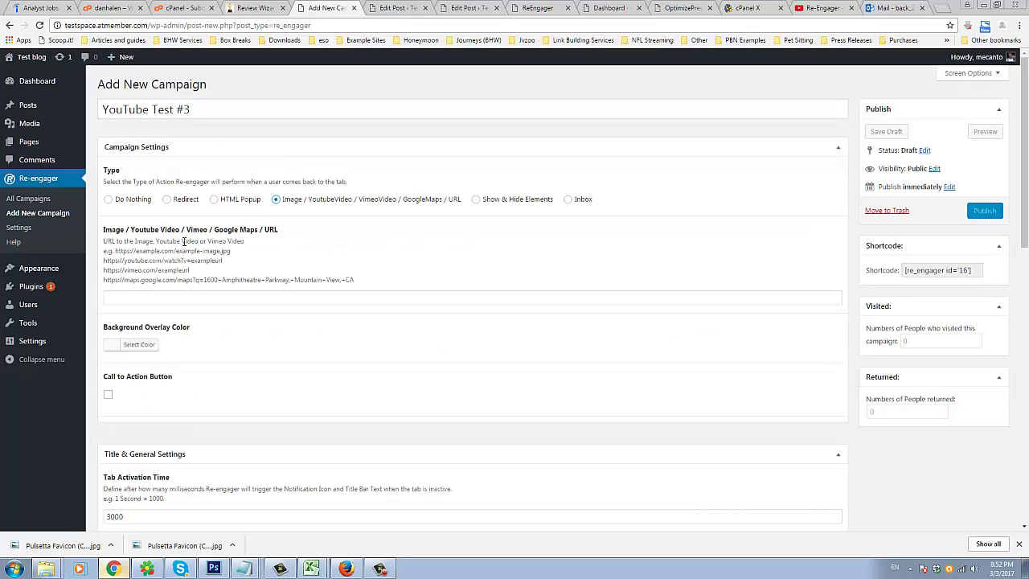
{"action": "triple_click", "coordinate": [121, 251]}
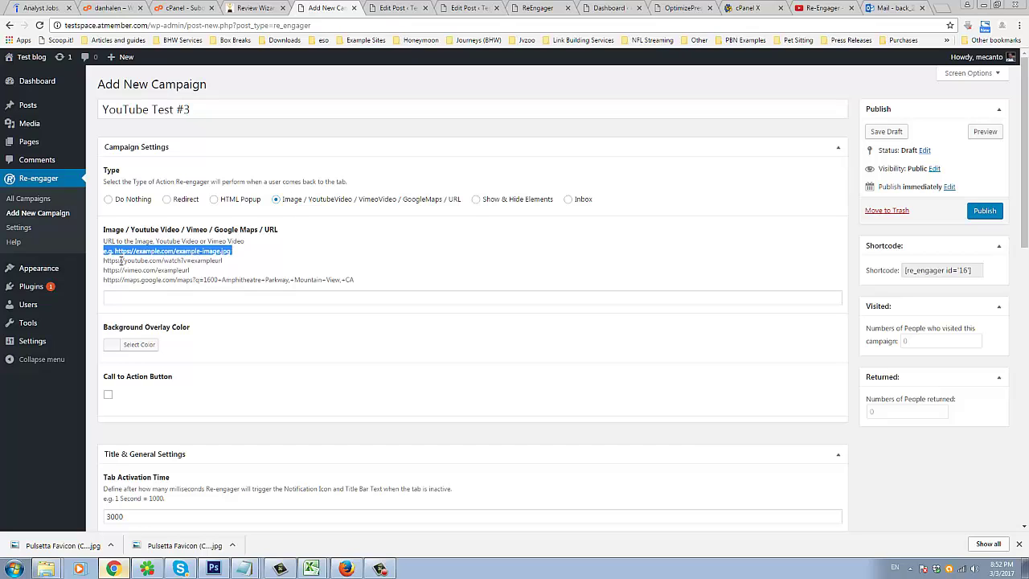
{"action": "triple_click", "coordinate": [122, 260]}
{"action": "double_click", "coordinate": [123, 270]}
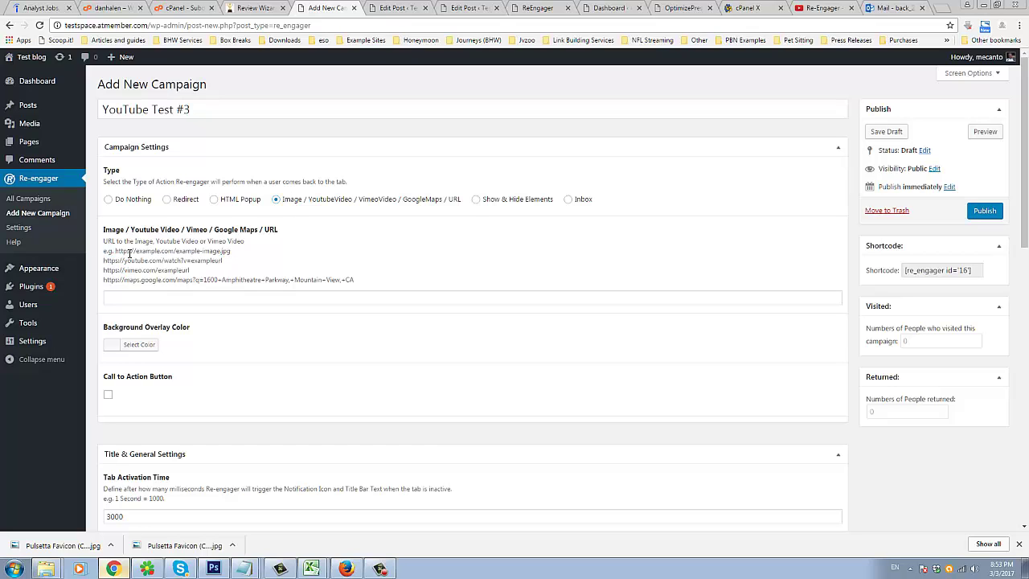
{"action": "left_click_drag", "start_coordinate": [137, 262], "coordinate": [188, 273]}
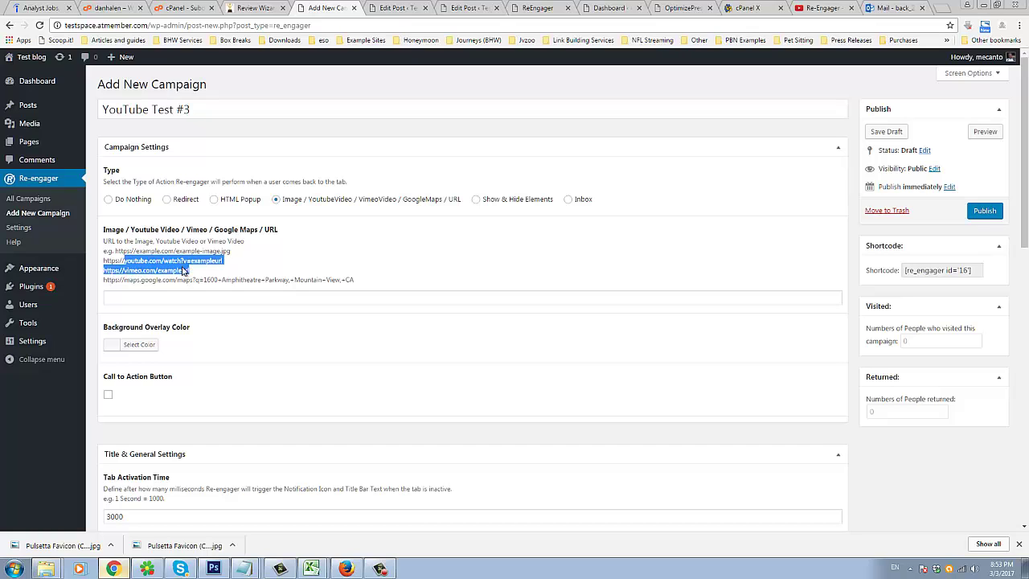
{"action": "left_click", "coordinate": [183, 279]}
{"action": "triple_click", "coordinate": [183, 280]}
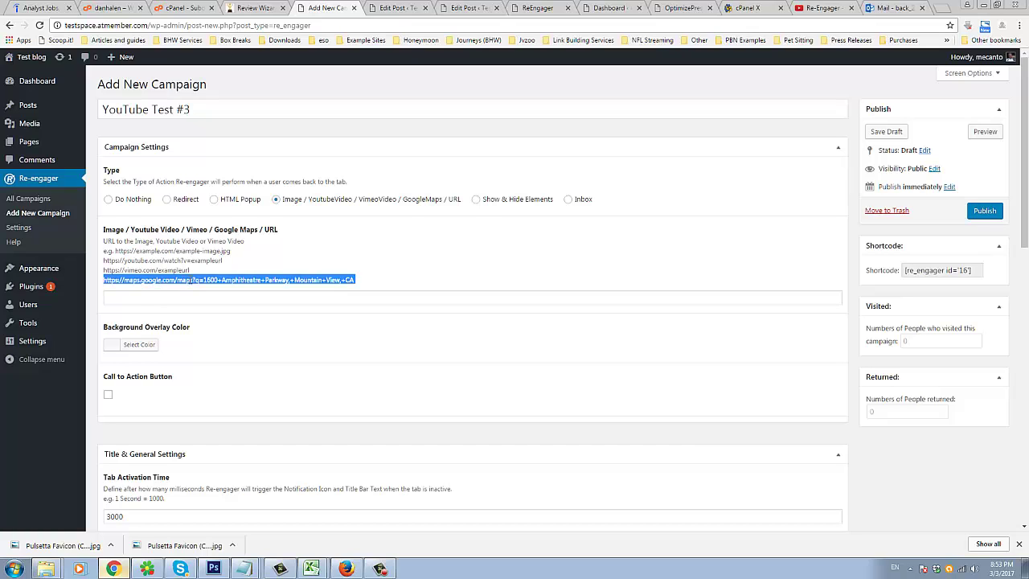
{"action": "left_click", "coordinate": [234, 283]}
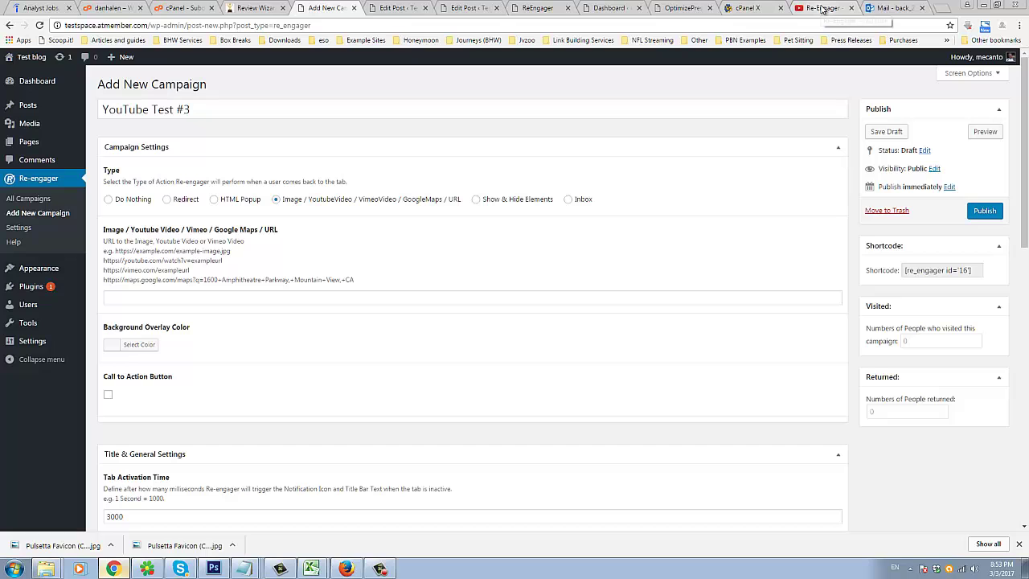
Copy the DropMock Demo [VENDOR] video link from YouTube's DropMock Review playlist and paste it as the campaign's video URL.
{"action": "left_click_drag", "start_coordinate": [821, 8], "coordinate": [401, 8]}
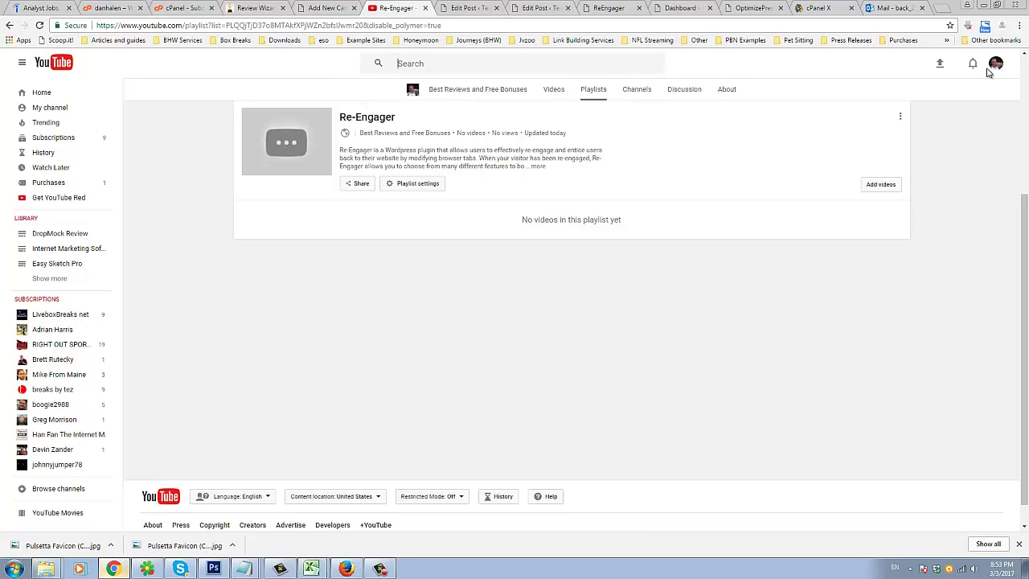
{"action": "left_click", "coordinate": [64, 235]}
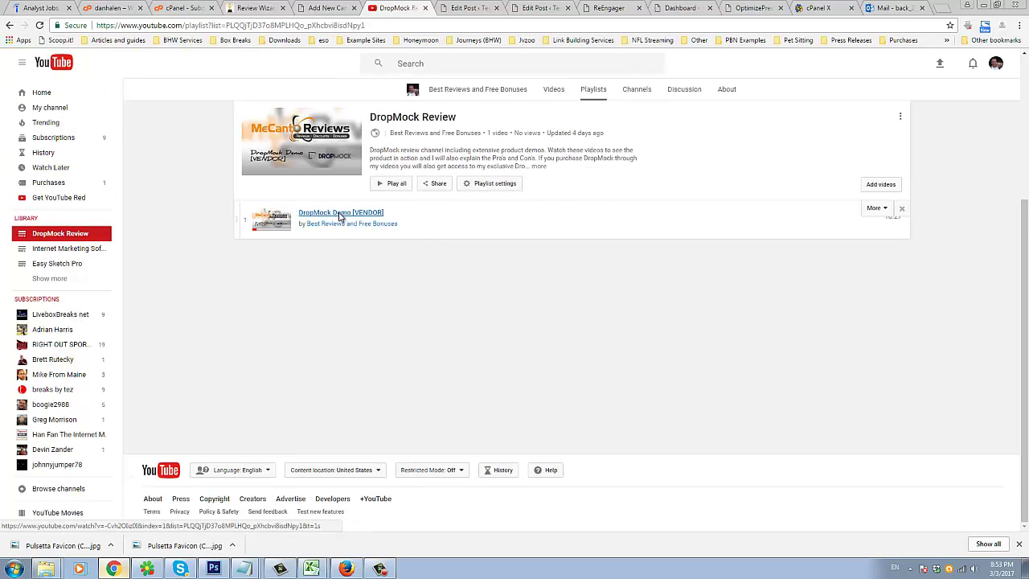
{"action": "right_click", "coordinate": [341, 215]}
{"action": "left_click", "coordinate": [386, 284]}
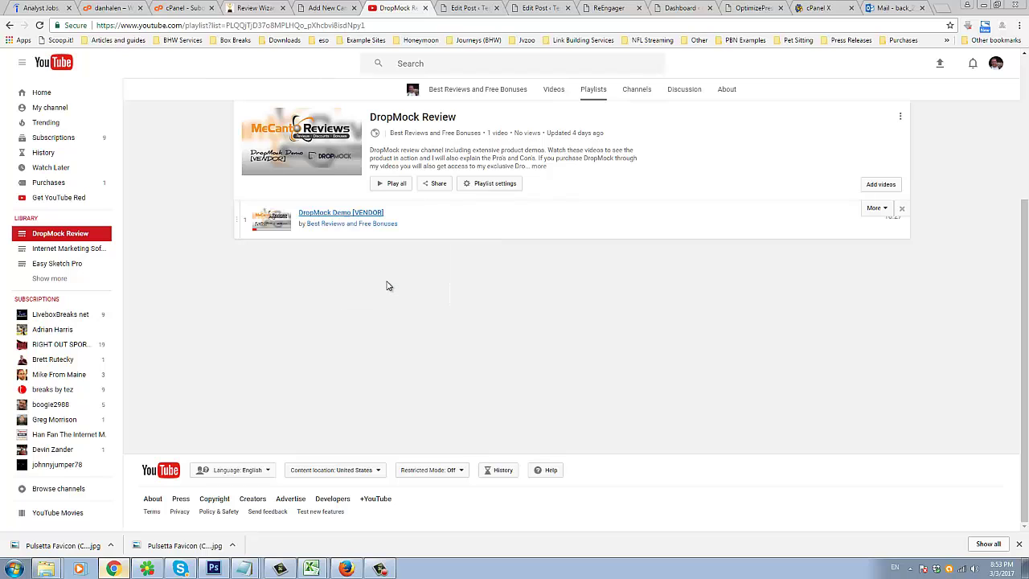
{"action": "left_click", "coordinate": [327, 8]}
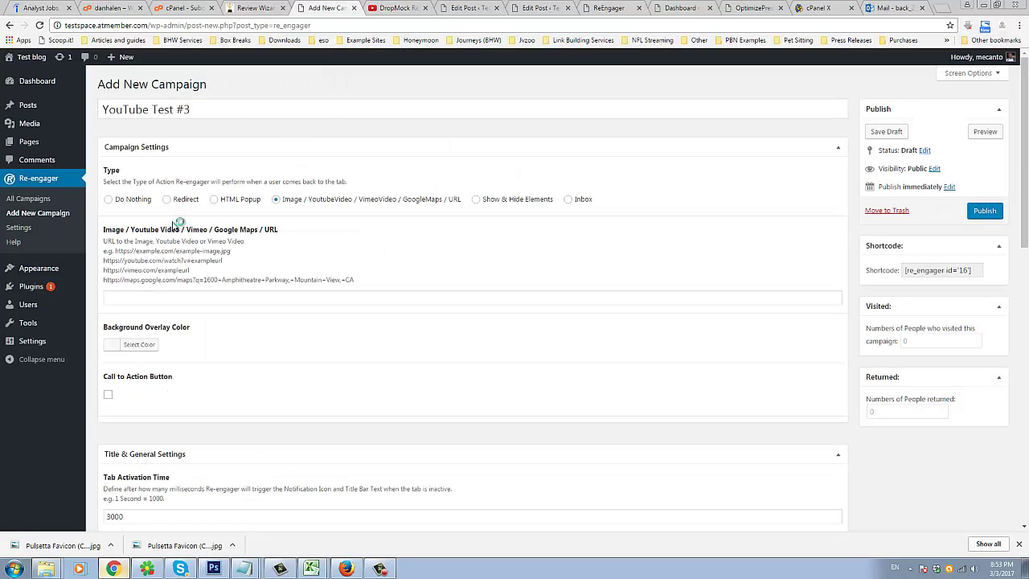
{"action": "right_click", "coordinate": [165, 302]}
{"action": "left_click", "coordinate": [200, 365]}
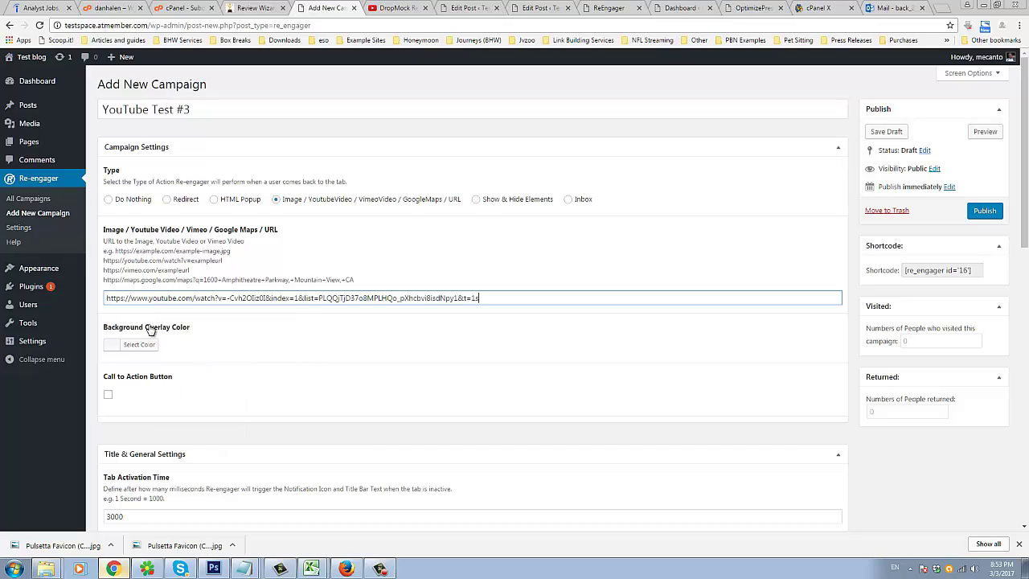
Set the campaign's background overlay color to blue.
{"action": "left_click", "coordinate": [115, 351]}
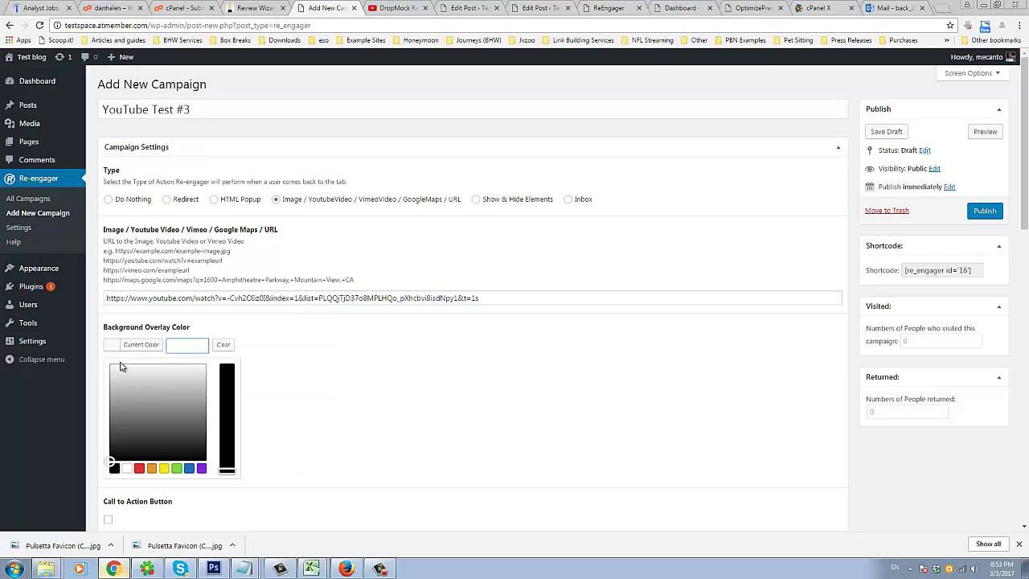
{"action": "left_click", "coordinate": [190, 469]}
{"action": "left_click", "coordinate": [315, 350]}
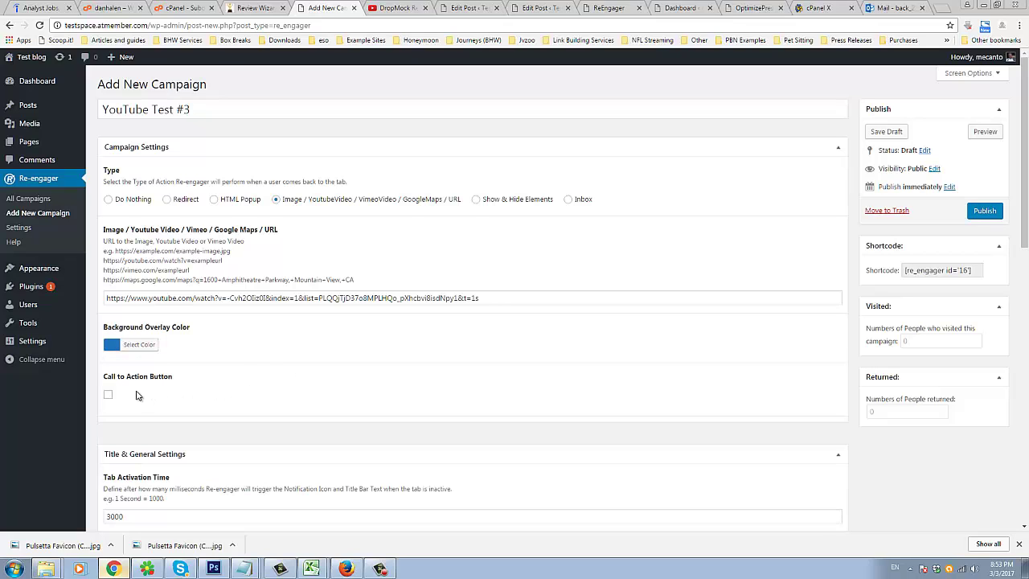
Enable the call to action button with the text "Buy It Now!" and set its text color to black.
{"action": "left_click", "coordinate": [109, 394]}
{"action": "left_click", "coordinate": [200, 441]}
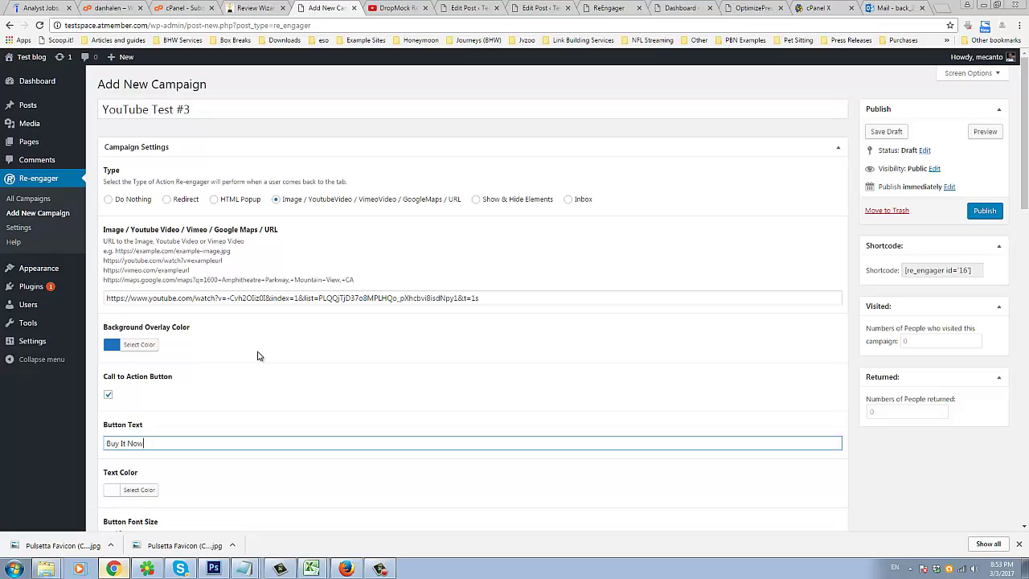
{"action": "scroll", "coordinate": [236, 426], "scroll_direction": "down", "scroll_amount": 2}
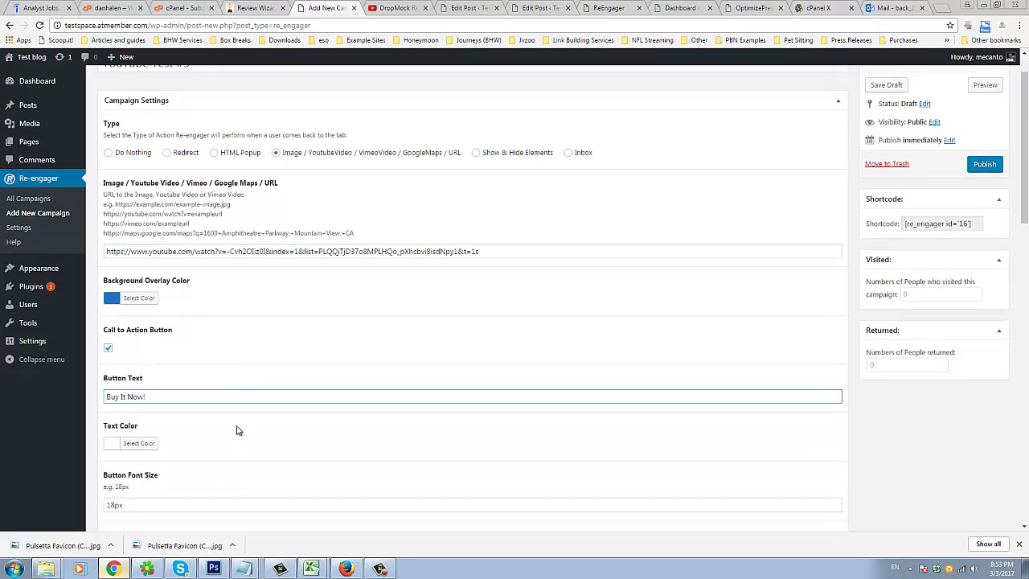
{"action": "left_click", "coordinate": [115, 384]}
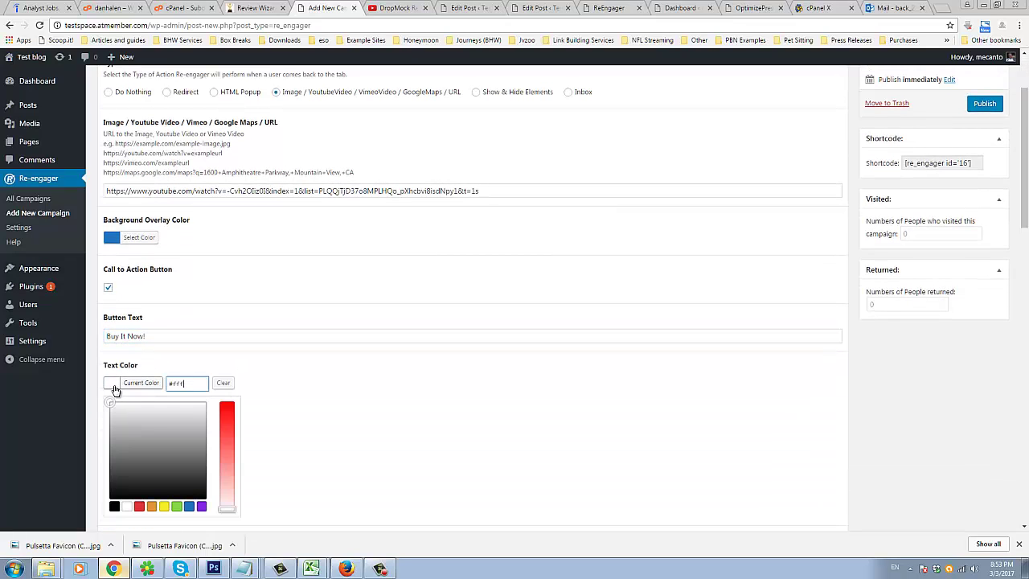
{"action": "left_click", "coordinate": [114, 504]}
{"action": "left_click", "coordinate": [321, 391]}
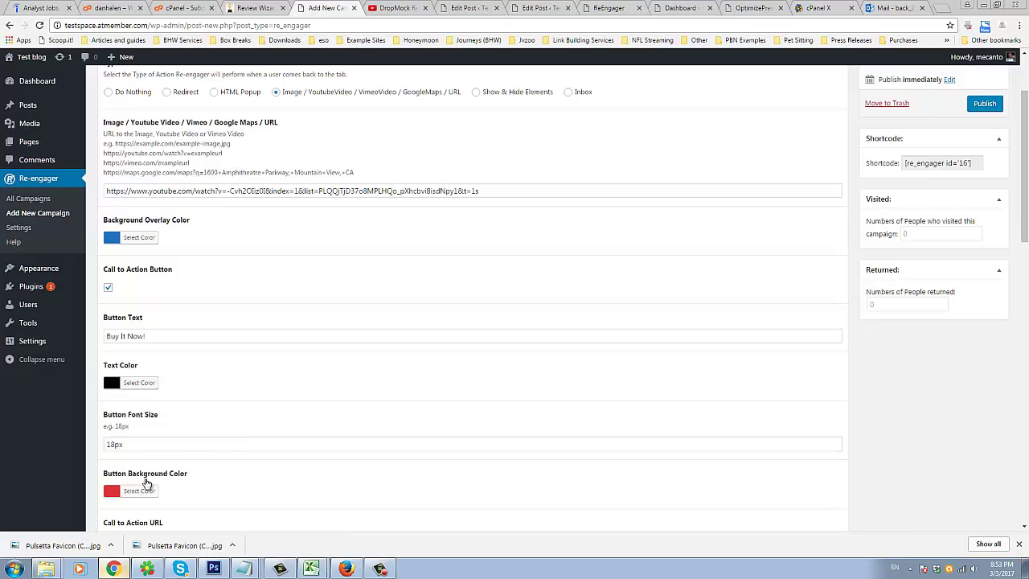
{"action": "left_click_drag", "start_coordinate": [115, 443], "coordinate": [88, 450]}
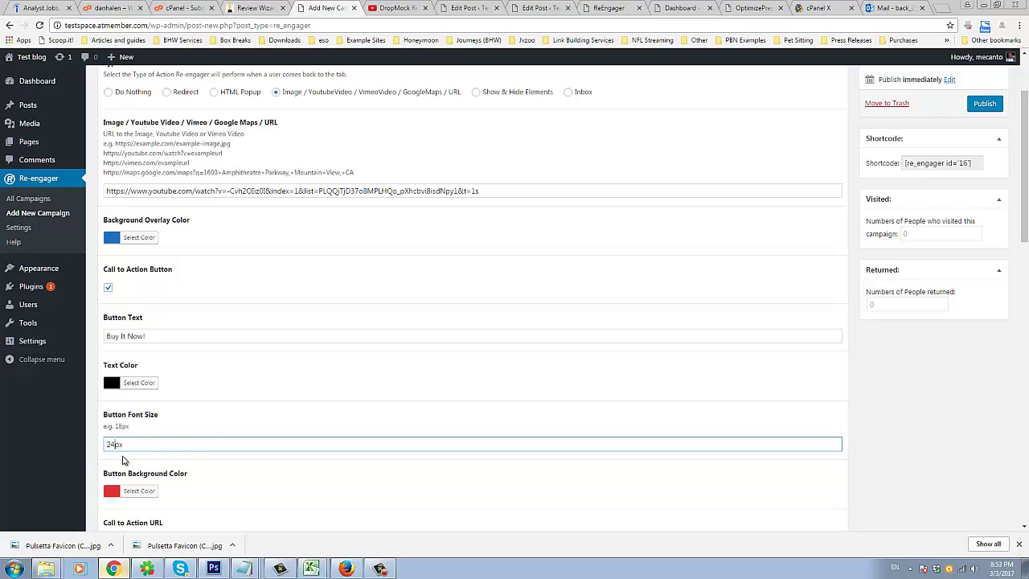
{"action": "left_click", "coordinate": [302, 395]}
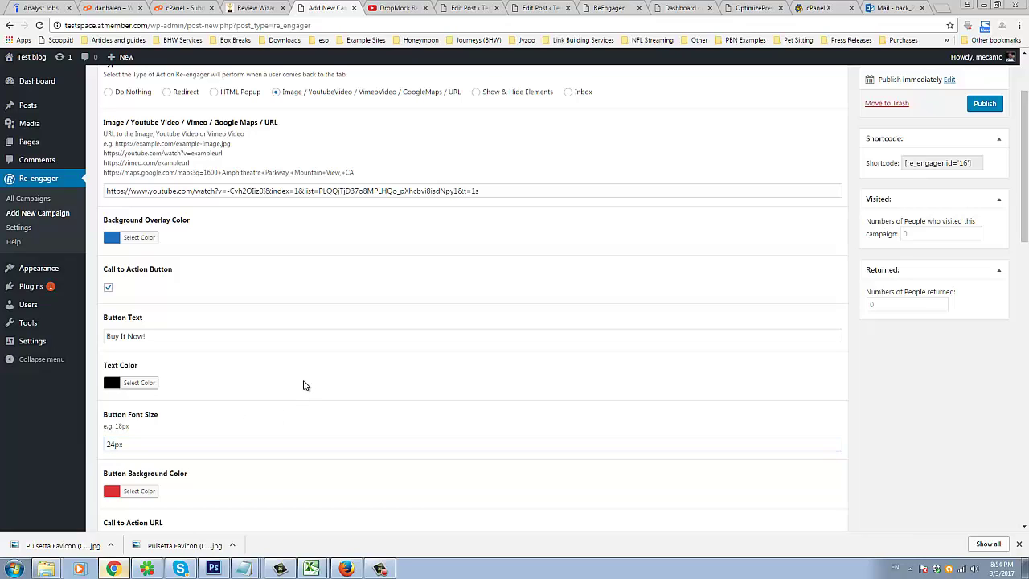
{"action": "scroll", "coordinate": [117, 431], "scroll_direction": "down", "scroll_amount": 1}
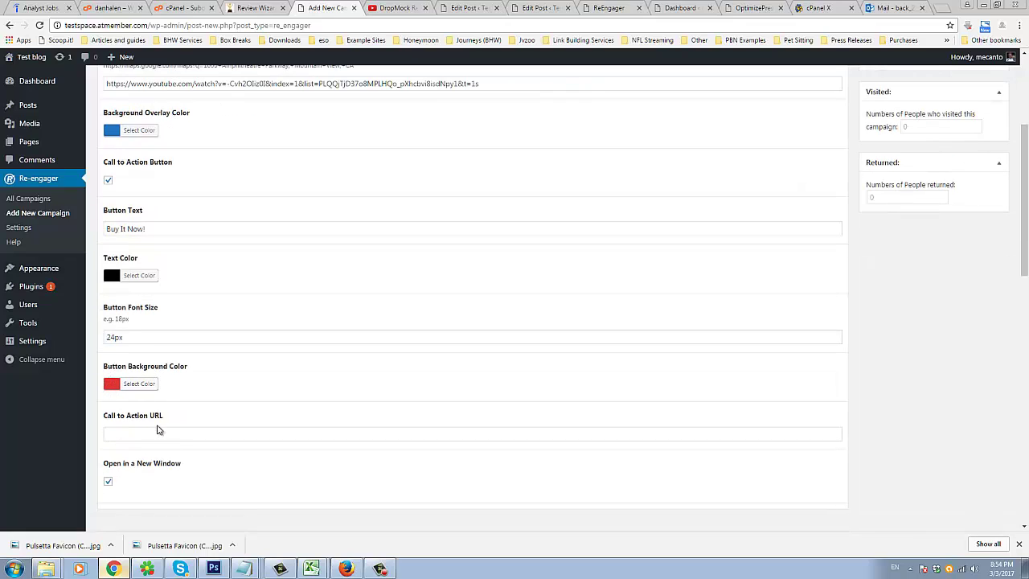
{"action": "left_click", "coordinate": [155, 433]}
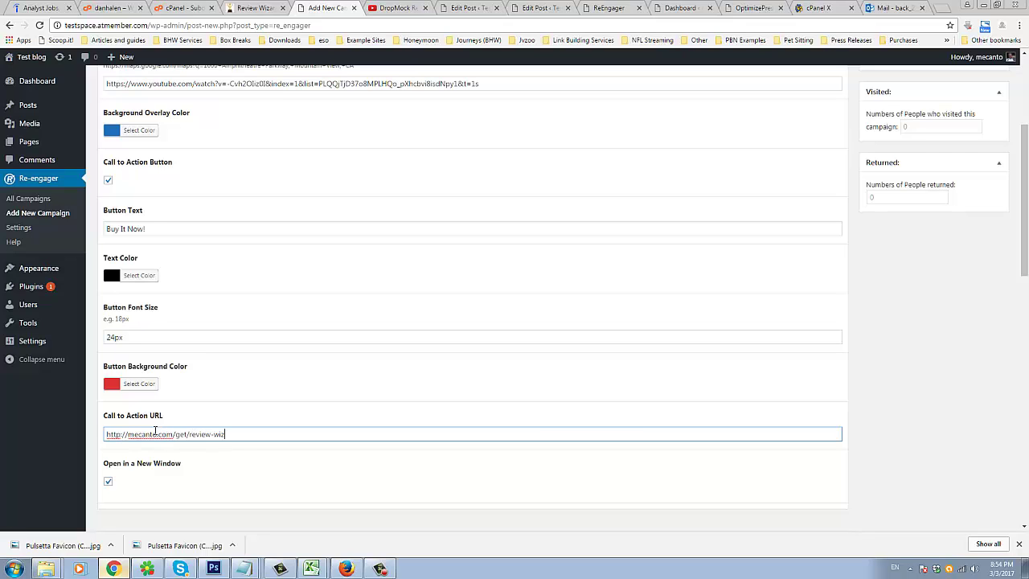
{"action": "scroll", "coordinate": [140, 458], "scroll_direction": "down", "scroll_amount": 1}
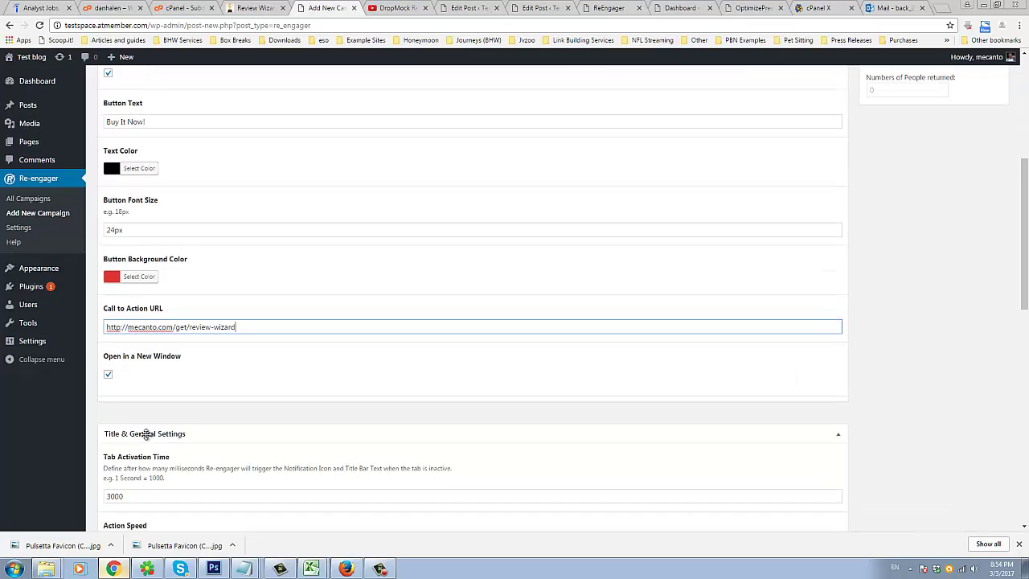
Set the page title blink rate to 500 milliseconds in the campaign's general settings.
{"action": "scroll", "coordinate": [128, 337], "scroll_direction": "down", "scroll_amount": 2}
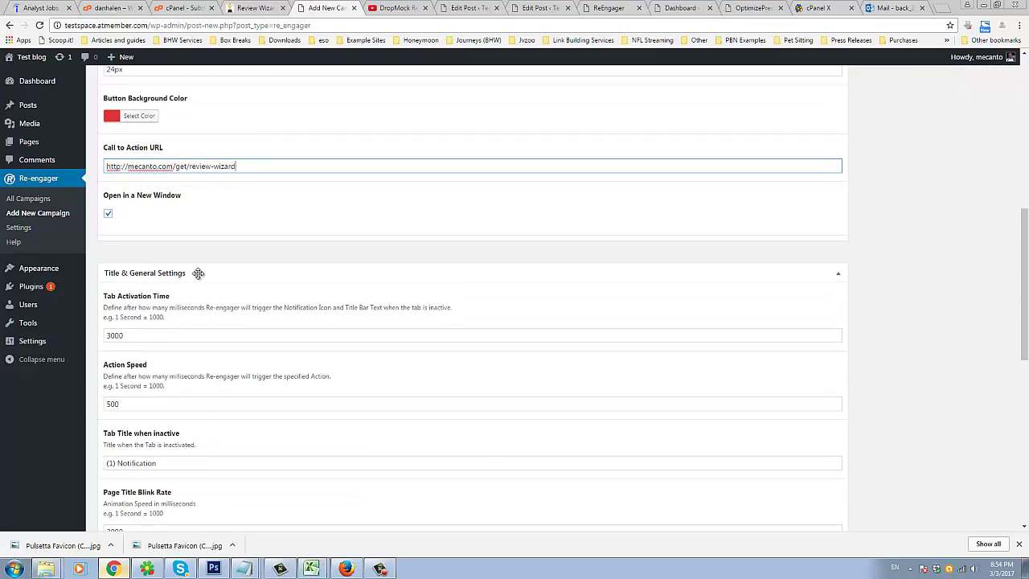
{"action": "scroll", "coordinate": [184, 436], "scroll_direction": "down", "scroll_amount": 1}
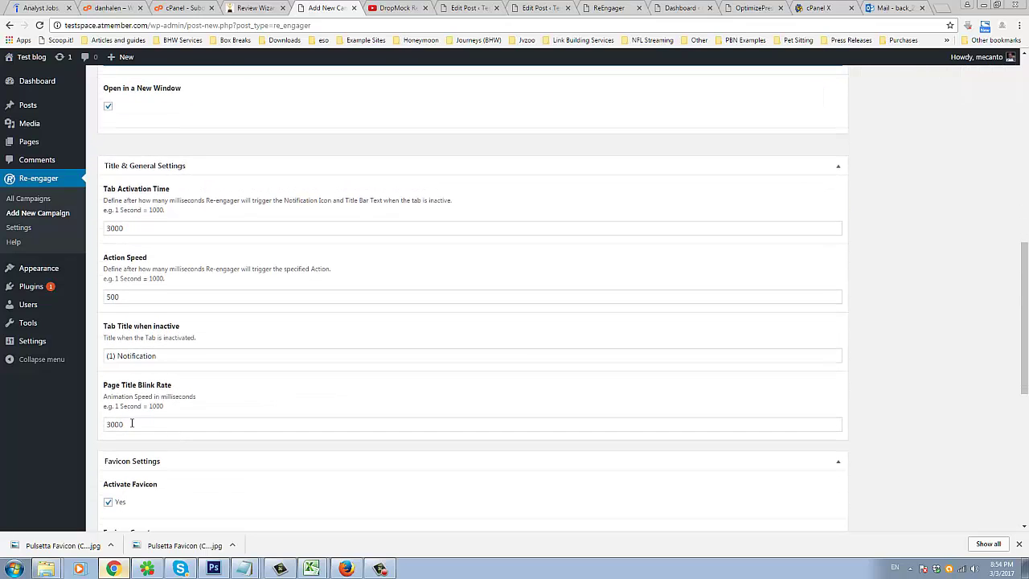
{"action": "scroll", "coordinate": [132, 423], "scroll_direction": "down", "scroll_amount": 1}
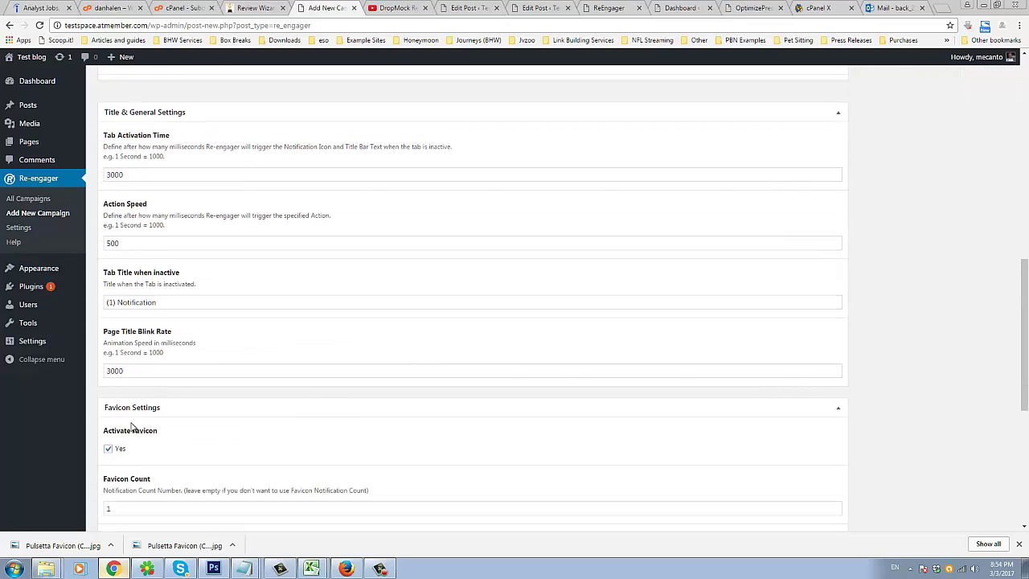
{"action": "double_click", "coordinate": [110, 372]}
{"action": "type", "text": "5"}
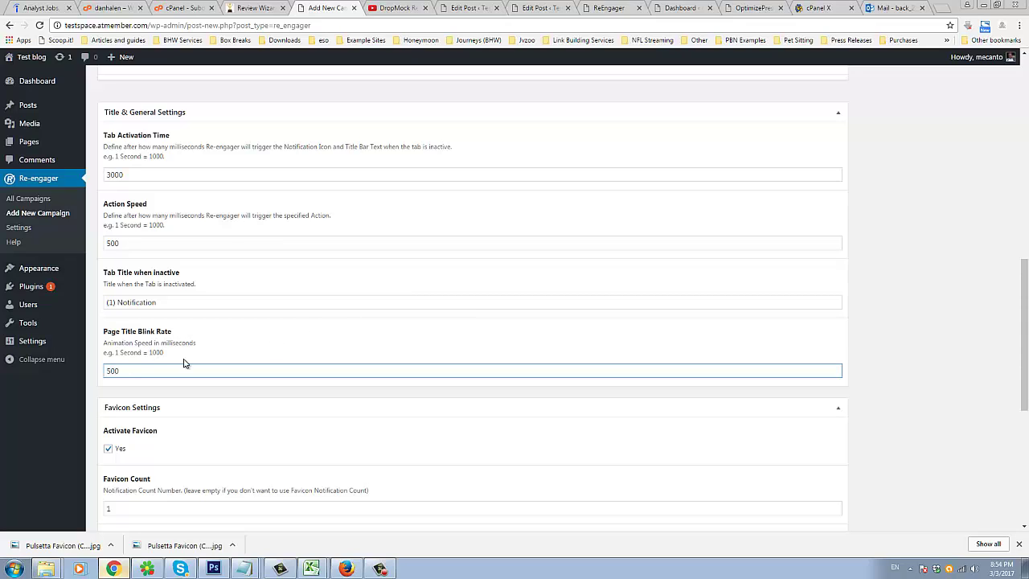
{"action": "left_click", "coordinate": [907, 281]}
Review the favicon settings and choose the Pulsetta Favicon (Circle) file from the media library as the favicon image.
{"action": "scroll", "coordinate": [207, 486], "scroll_direction": "down", "scroll_amount": 1}
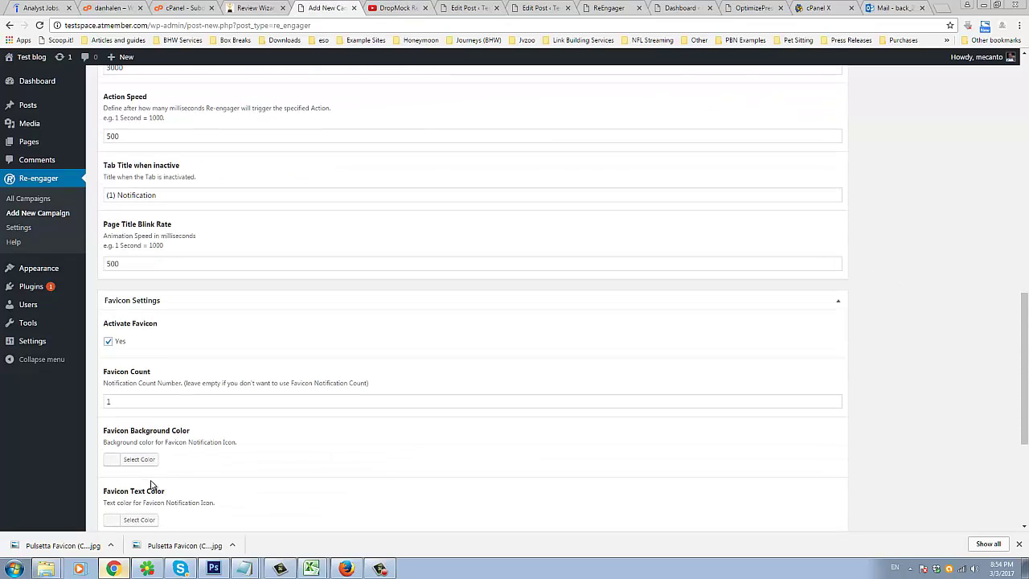
{"action": "left_click", "coordinate": [113, 400]}
{"action": "scroll", "coordinate": [143, 402], "scroll_direction": "down", "scroll_amount": 1}
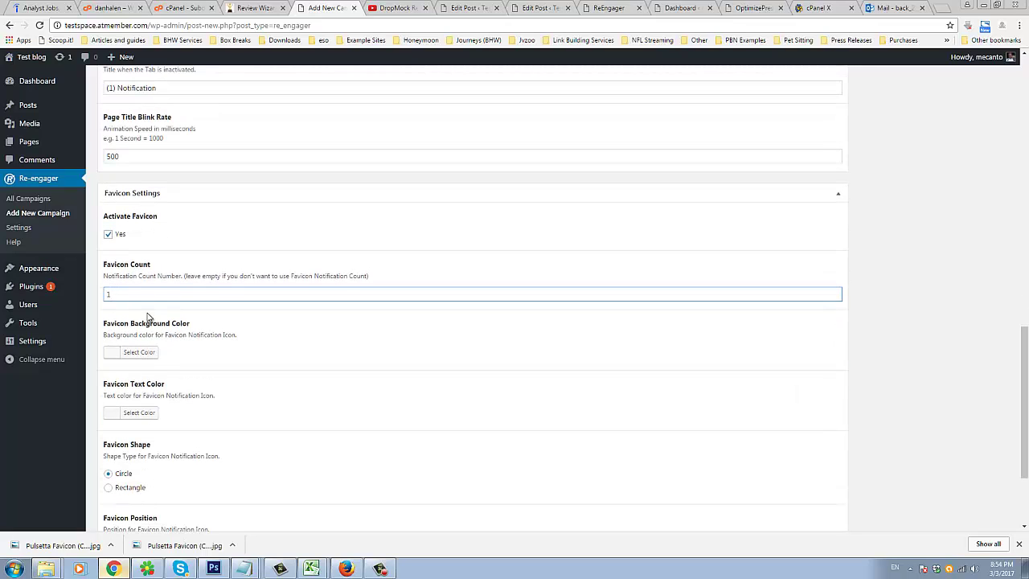
{"action": "scroll", "coordinate": [156, 378], "scroll_direction": "down", "scroll_amount": 2}
{"action": "scroll", "coordinate": [161, 401], "scroll_direction": "up", "scroll_amount": 1}
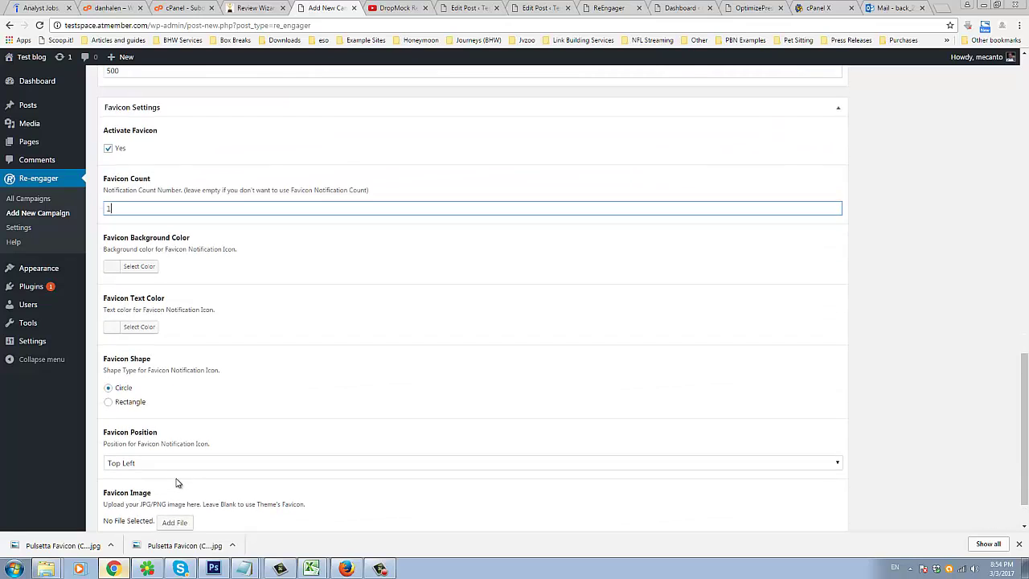
{"action": "scroll", "coordinate": [177, 482], "scroll_direction": "down", "scroll_amount": 1}
{"action": "left_click", "coordinate": [175, 471]}
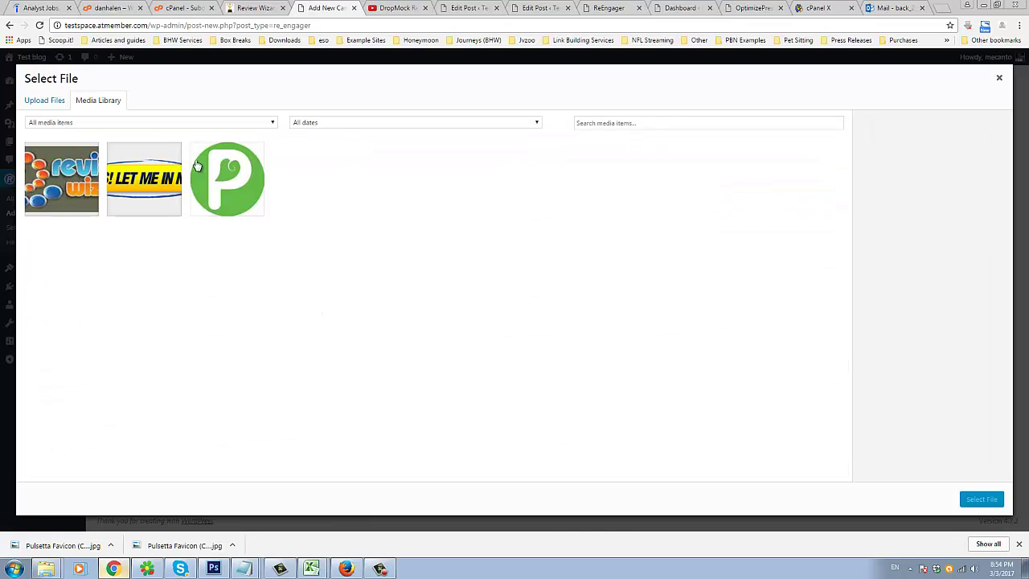
{"action": "left_click", "coordinate": [233, 180]}
{"action": "left_click", "coordinate": [984, 499]}
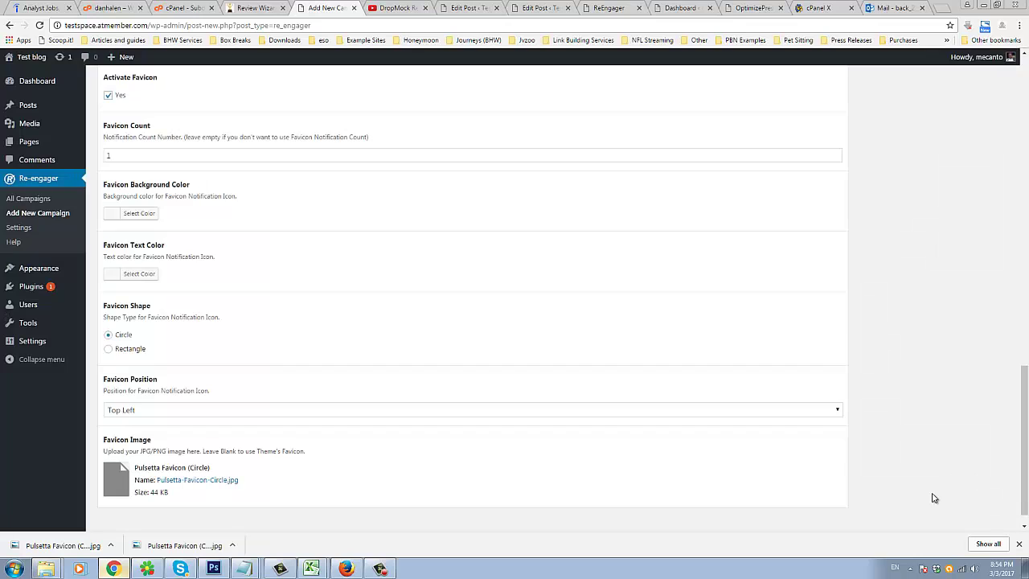
{"action": "scroll", "coordinate": [932, 496], "scroll_direction": "up", "scroll_amount": 10}
{"action": "scroll", "coordinate": [929, 465], "scroll_direction": "up", "scroll_amount": 5}
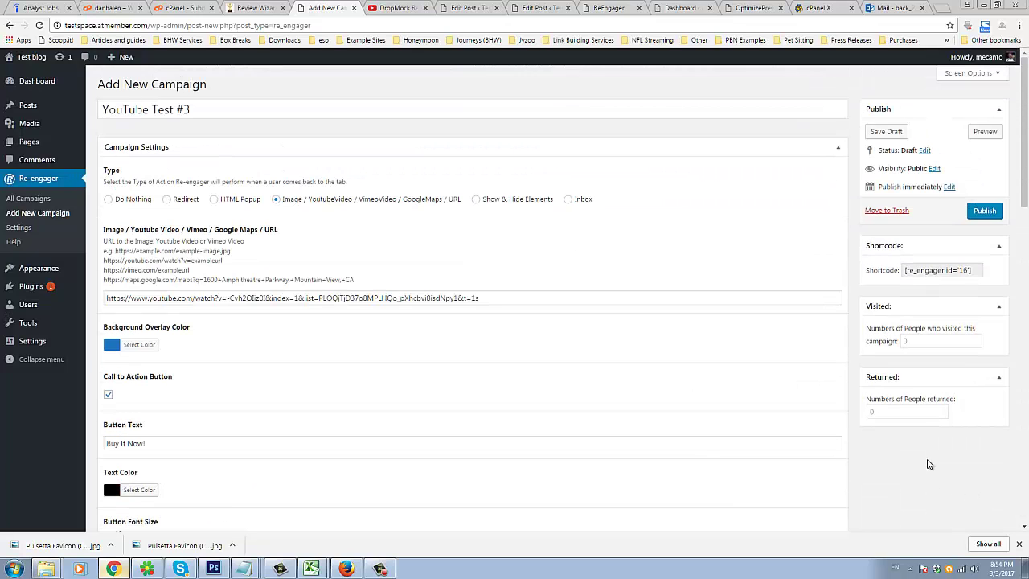
Publish the YouTube Test #3 campaign and copy its shortcode.
{"action": "left_click", "coordinate": [984, 212]}
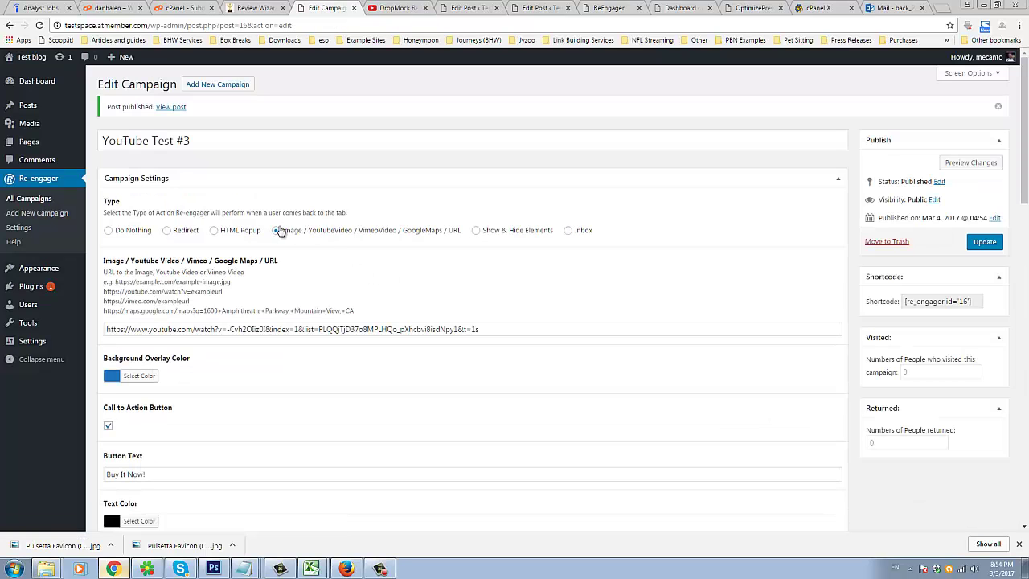
{"action": "triple_click", "coordinate": [934, 302]}
{"action": "key", "text": "ctrl+c"}
{"action": "right_click", "coordinate": [935, 302]}
{"action": "left_click", "coordinate": [912, 310]}
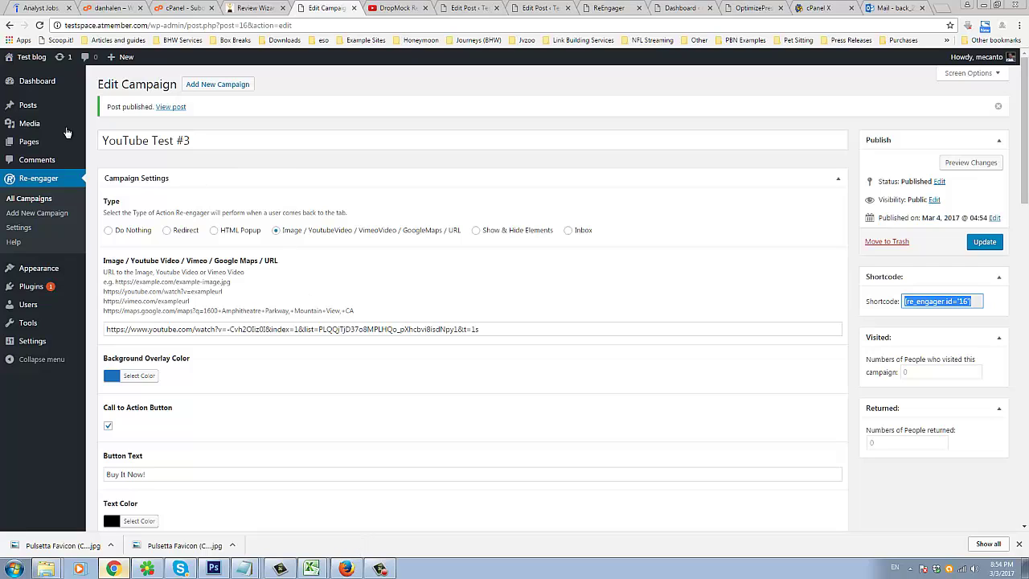
Create and publish a new post titled "Re-Engager Test #3" containing the shortcode [re_engager id='16'].
{"action": "mouse_move", "coordinate": [28, 105]}
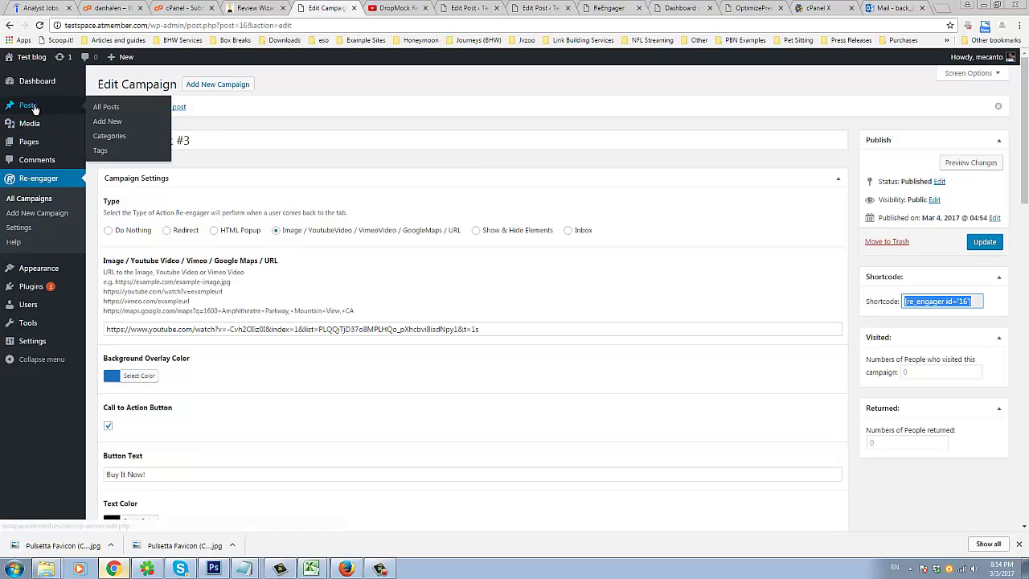
{"action": "left_click", "coordinate": [123, 107]}
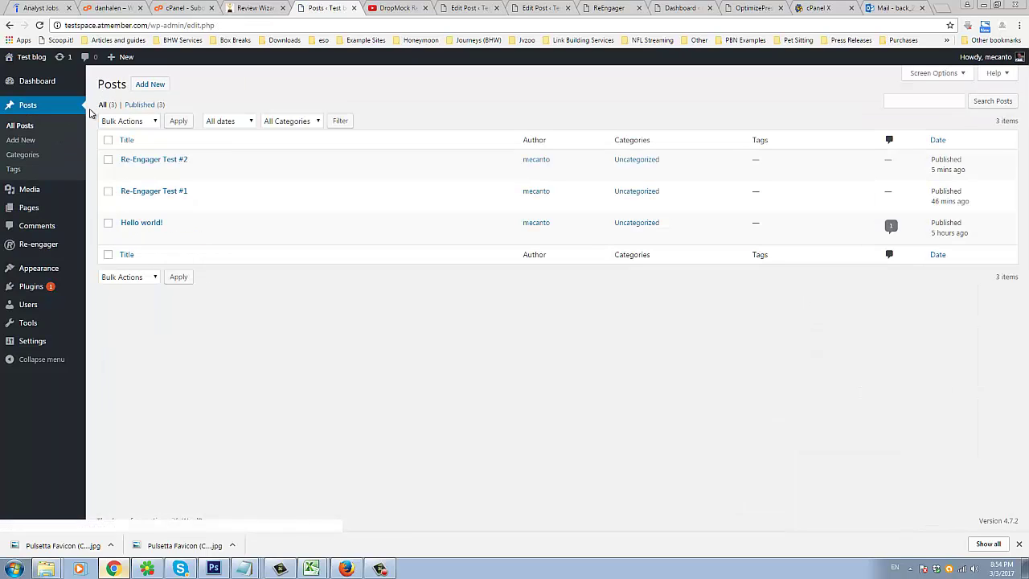
{"action": "left_click", "coordinate": [149, 83]}
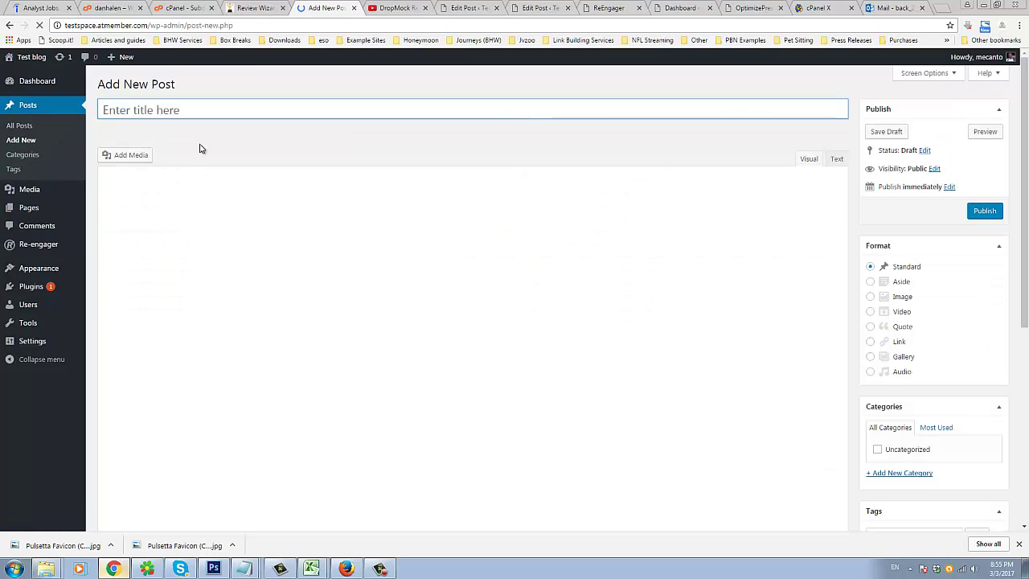
{"action": "type", "text": "Re-Enga"}
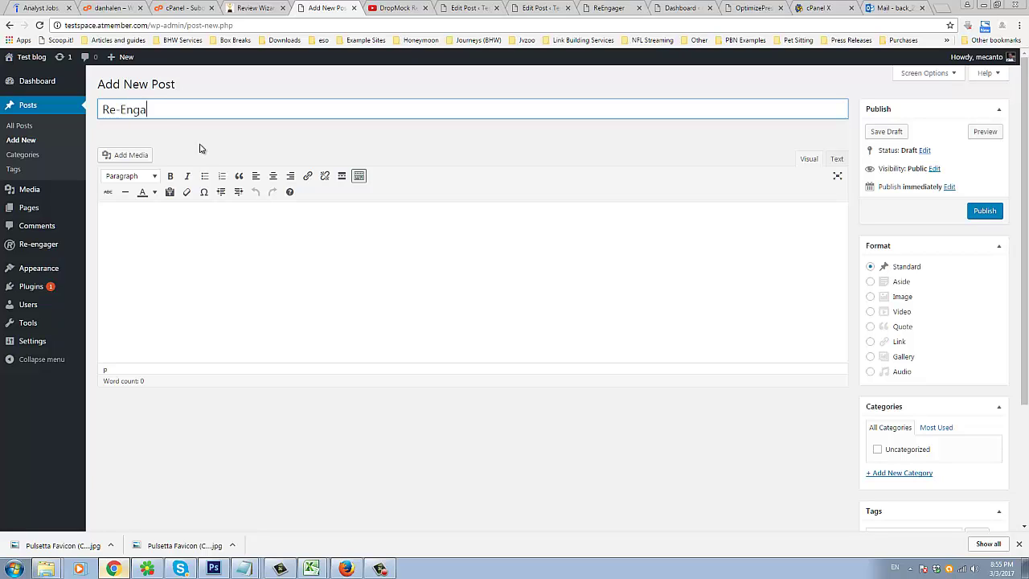
{"action": "type", "text": "ger Test #3"}
{"action": "key", "text": "Tab"}
{"action": "key", "text": "ctrl+v"}
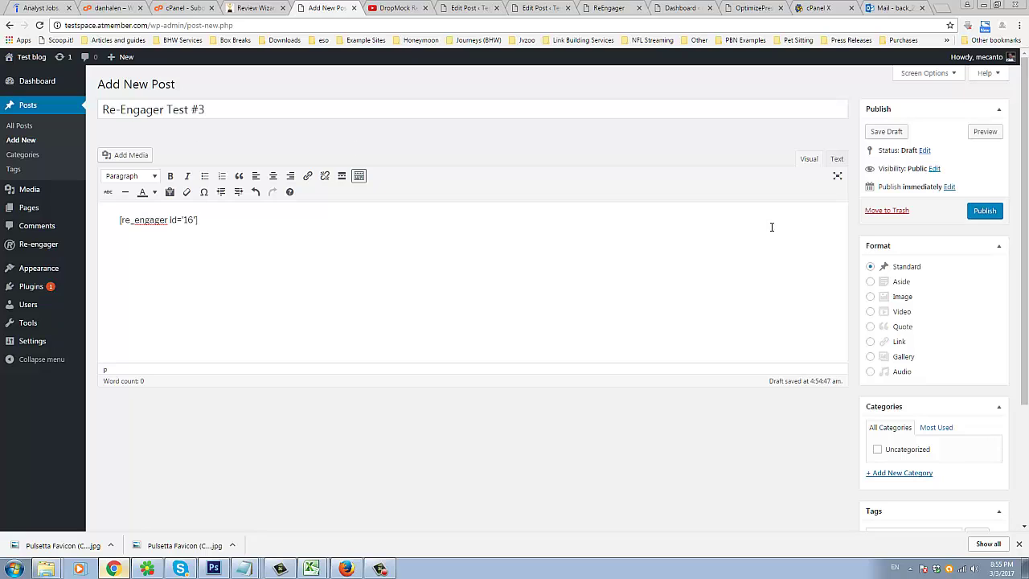
{"action": "left_click", "coordinate": [984, 211]}
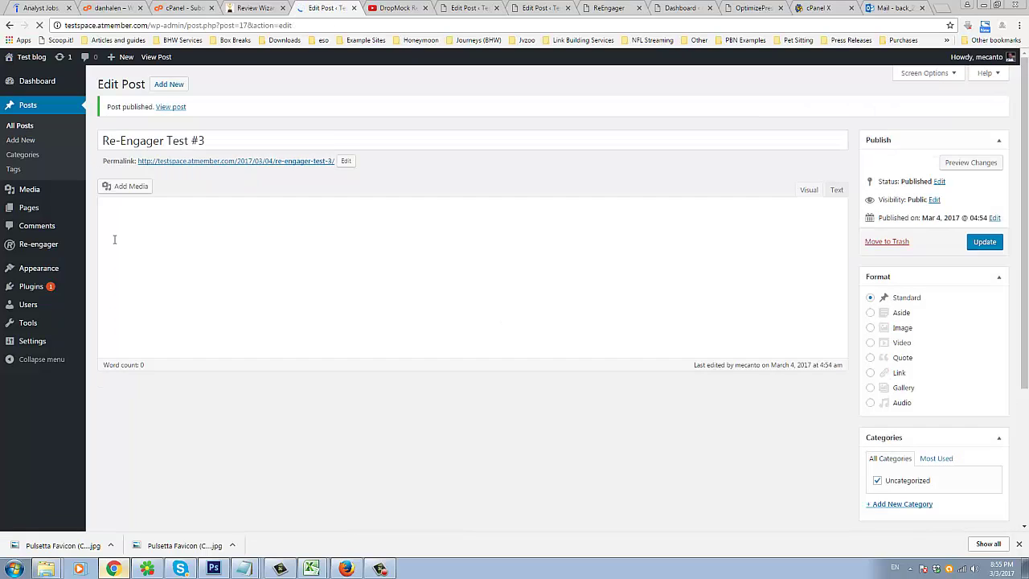
Copy the Re-Engager Test #3 post's permalink, switch to Firefox and load it in place of the Re-Engager Test #2 page.
{"action": "right_click", "coordinate": [260, 162]}
{"action": "left_click", "coordinate": [287, 229]}
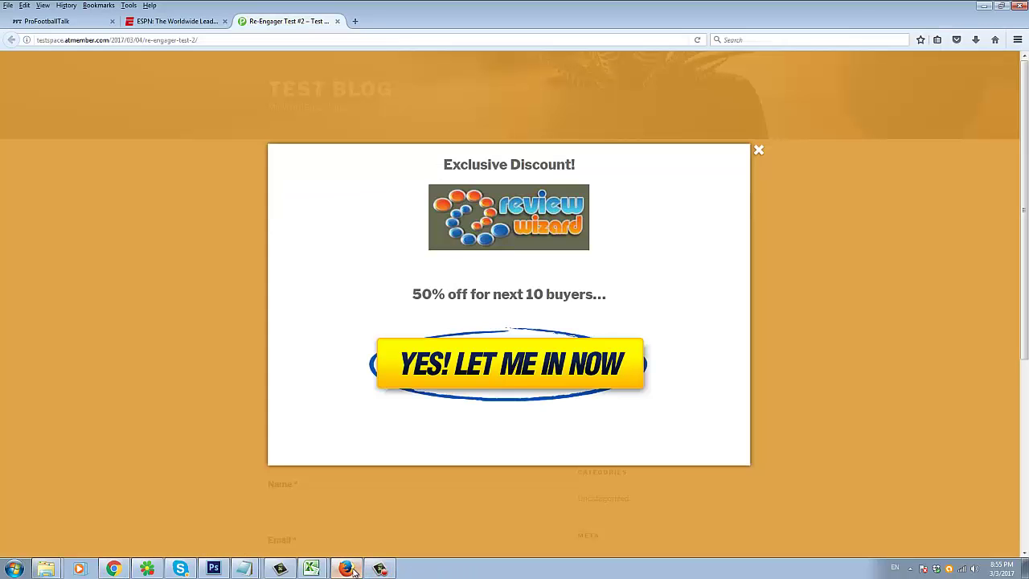
{"action": "left_click", "coordinate": [346, 568]}
{"action": "left_click", "coordinate": [337, 22]}
{"action": "left_click", "coordinate": [234, 21]}
{"action": "right_click", "coordinate": [245, 41]}
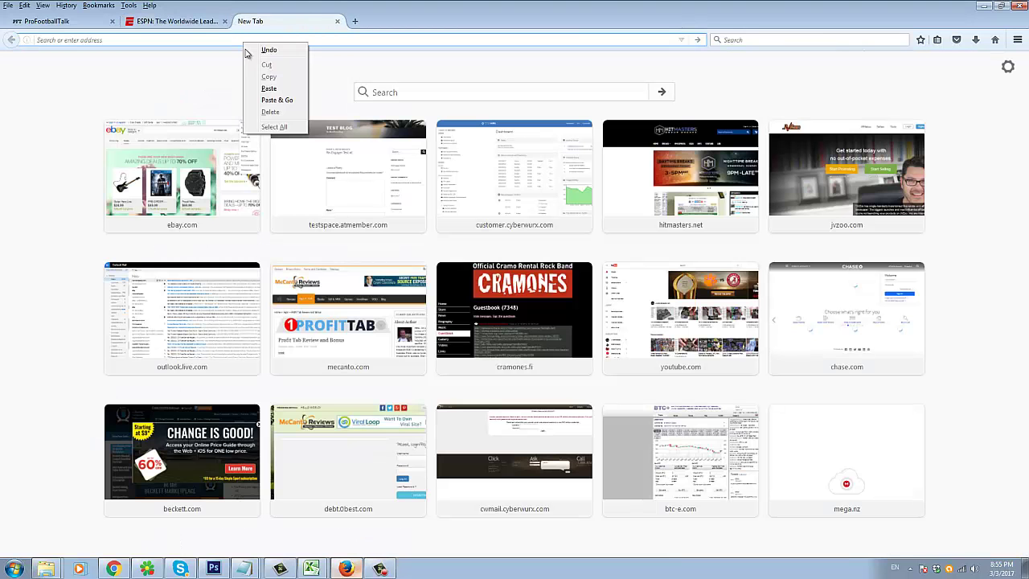
{"action": "left_click", "coordinate": [274, 99]}
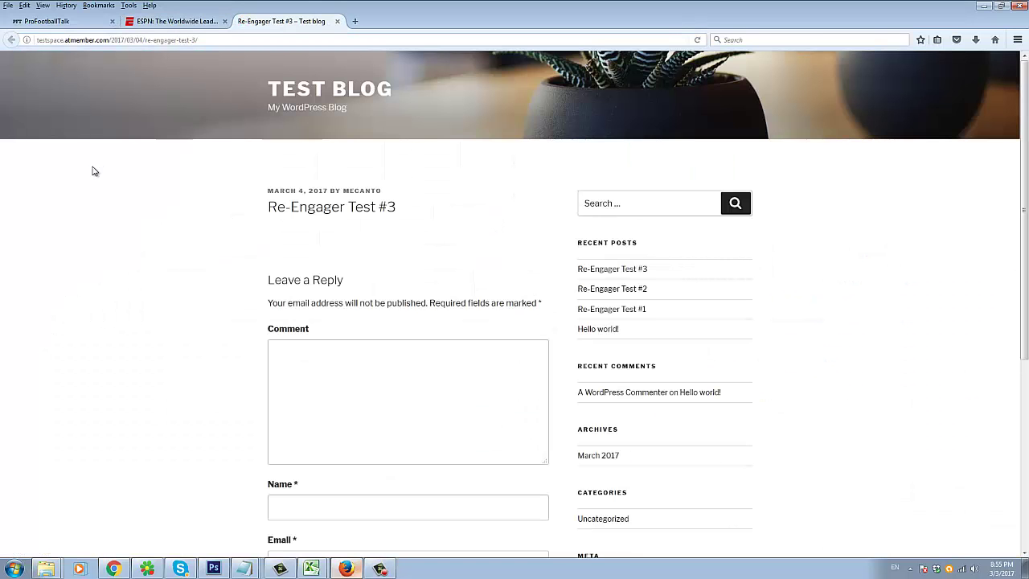
Test the video campaign by leaving the post for the ESPN page and returning, then pause the video and close the test page.
{"action": "scroll", "coordinate": [438, 163], "scroll_direction": "down", "scroll_amount": 3}
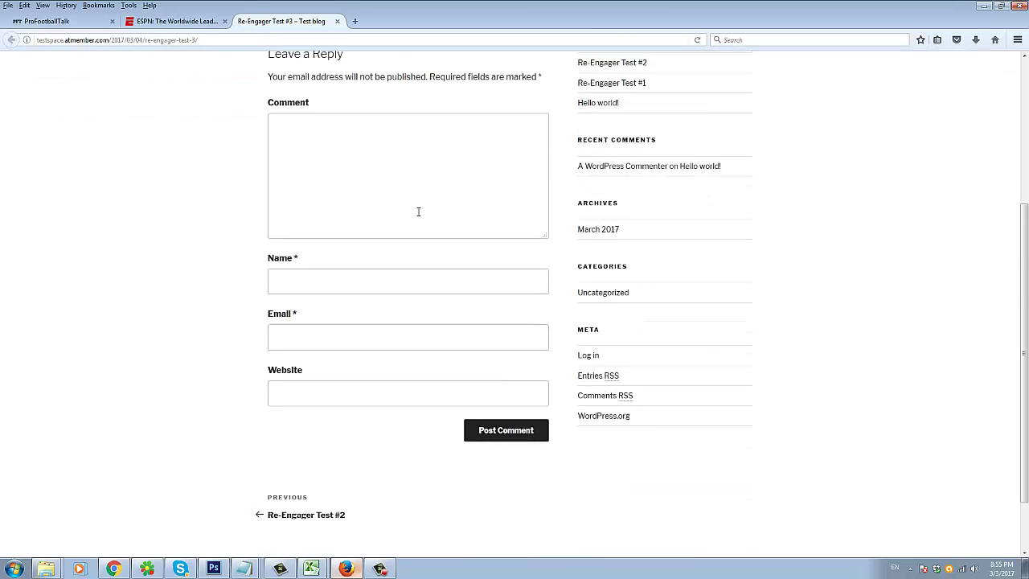
{"action": "scroll", "coordinate": [418, 211], "scroll_direction": "up", "scroll_amount": 3}
{"action": "left_click", "coordinate": [173, 21]}
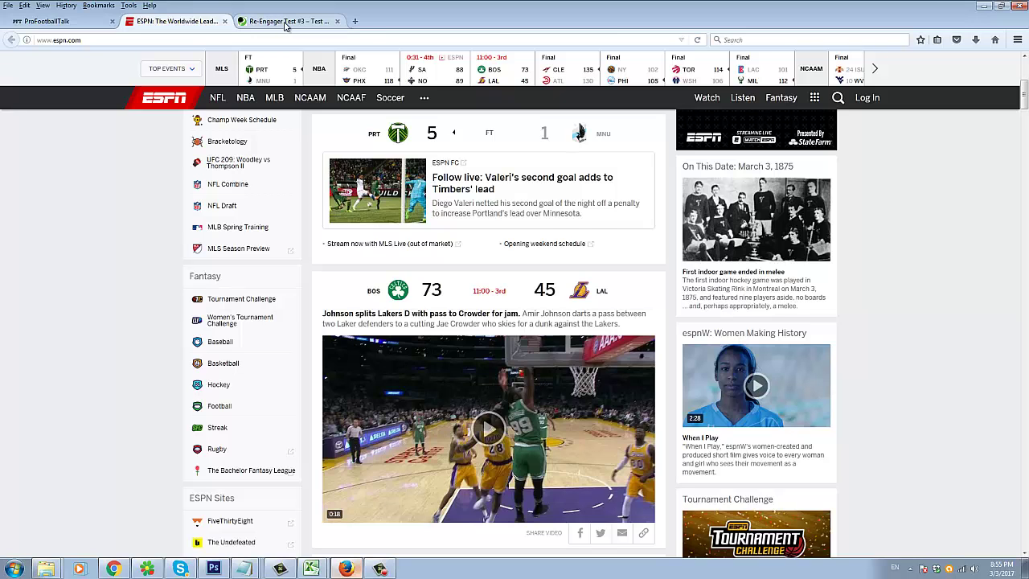
{"action": "left_click", "coordinate": [285, 23]}
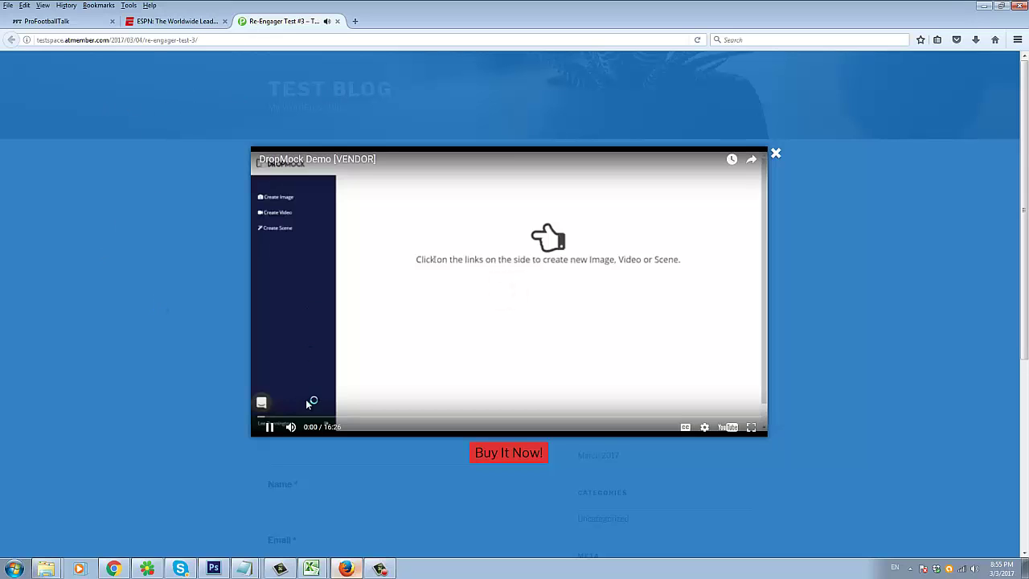
{"action": "left_click", "coordinate": [269, 427]}
{"action": "left_click", "coordinate": [337, 21]}
{"action": "left_click", "coordinate": [984, 5]}
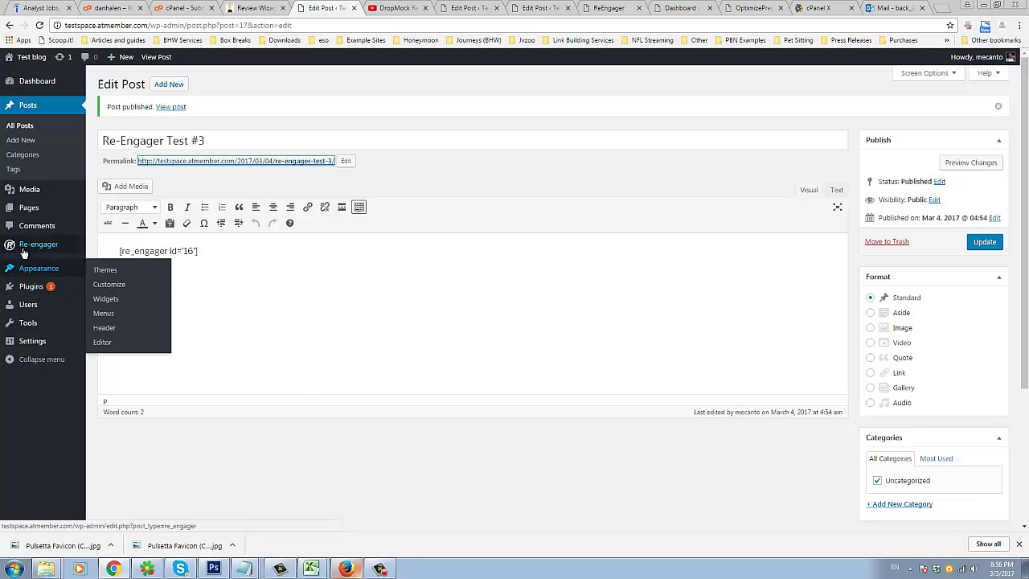
Reopen the YouTube Test #3 campaign for editing in WordPress and set its favicon background color to red.
{"action": "mouse_move", "coordinate": [38, 245]}
{"action": "left_click", "coordinate": [102, 251]}
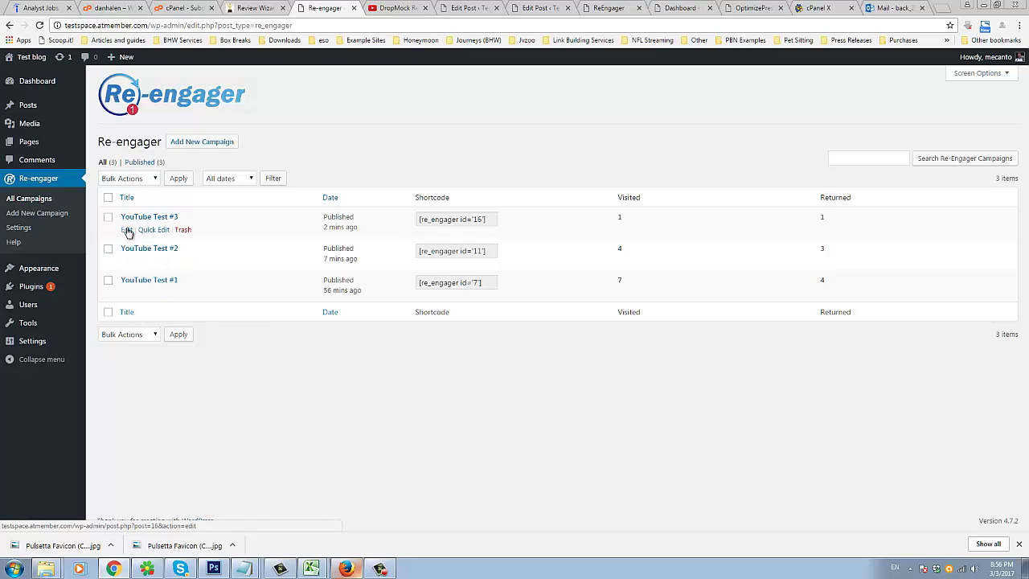
{"action": "left_click", "coordinate": [126, 229]}
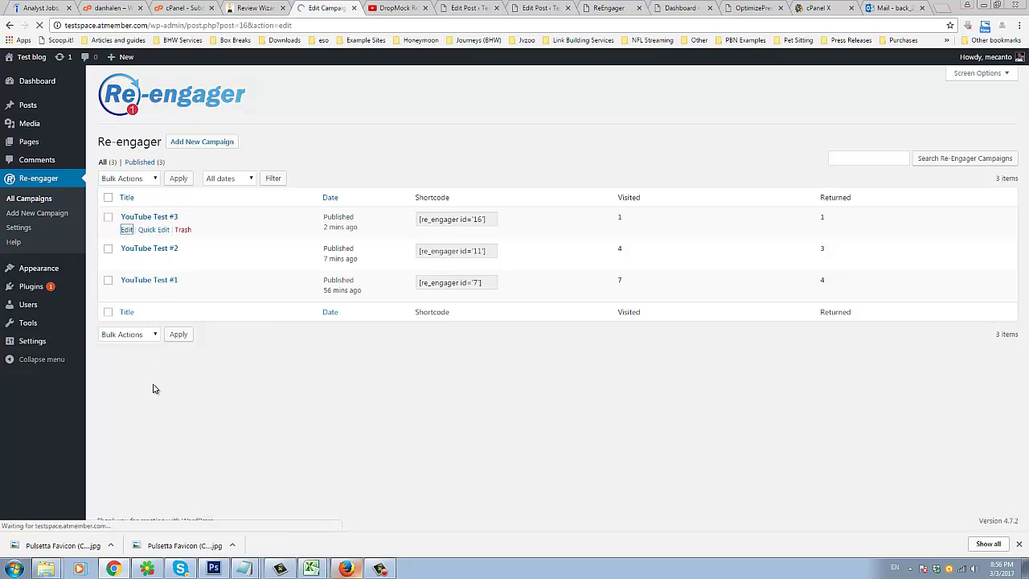
{"action": "scroll", "coordinate": [321, 314], "scroll_direction": "down", "scroll_amount": 3}
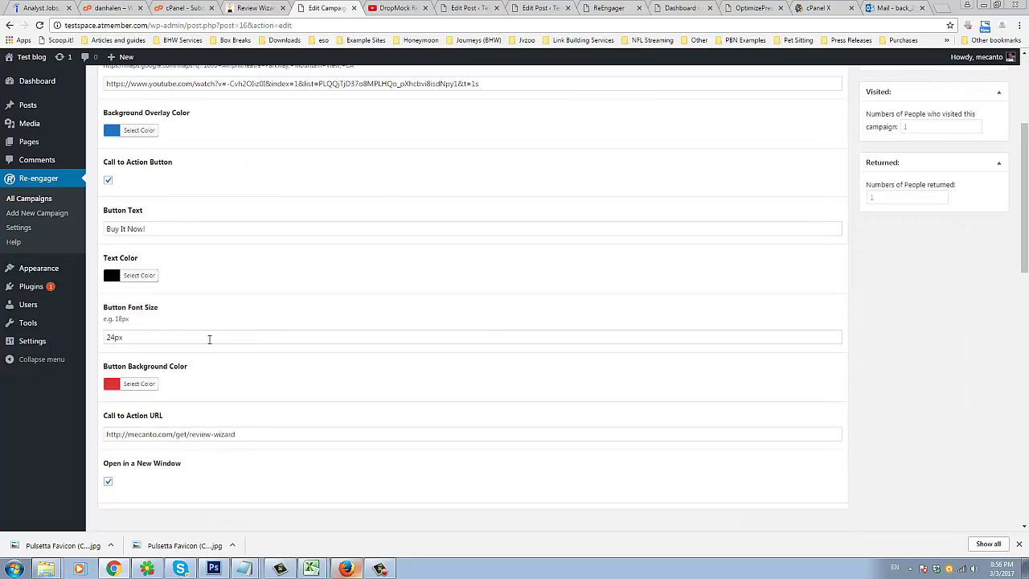
{"action": "scroll", "coordinate": [209, 339], "scroll_direction": "down", "scroll_amount": 5}
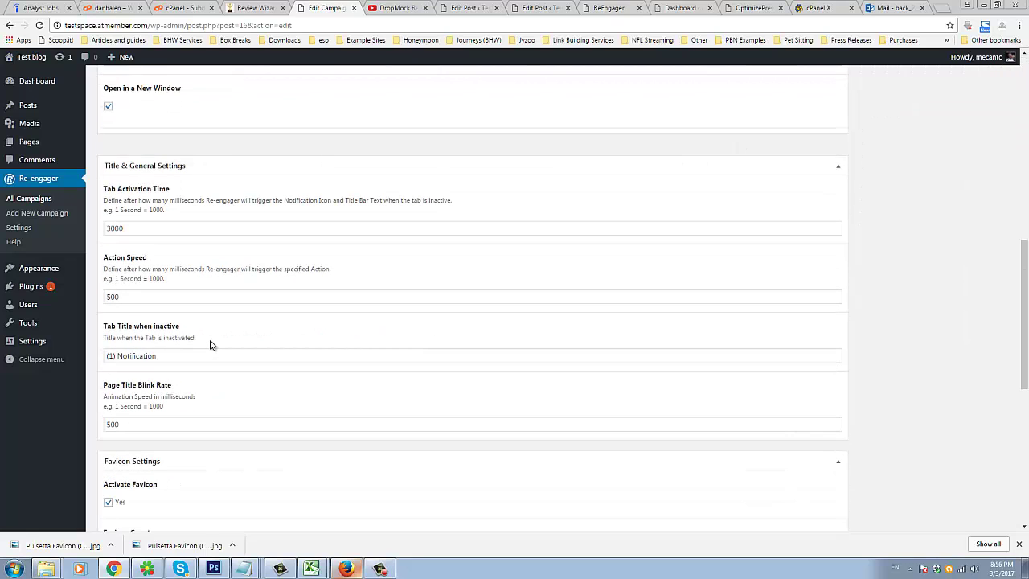
{"action": "scroll", "coordinate": [211, 345], "scroll_direction": "down", "scroll_amount": 4}
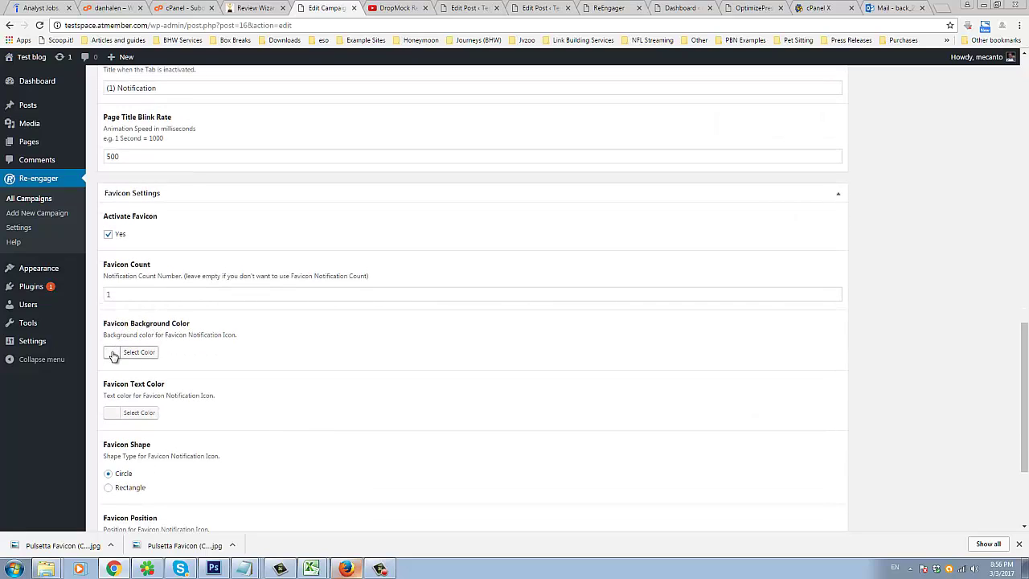
{"action": "left_click", "coordinate": [123, 352]}
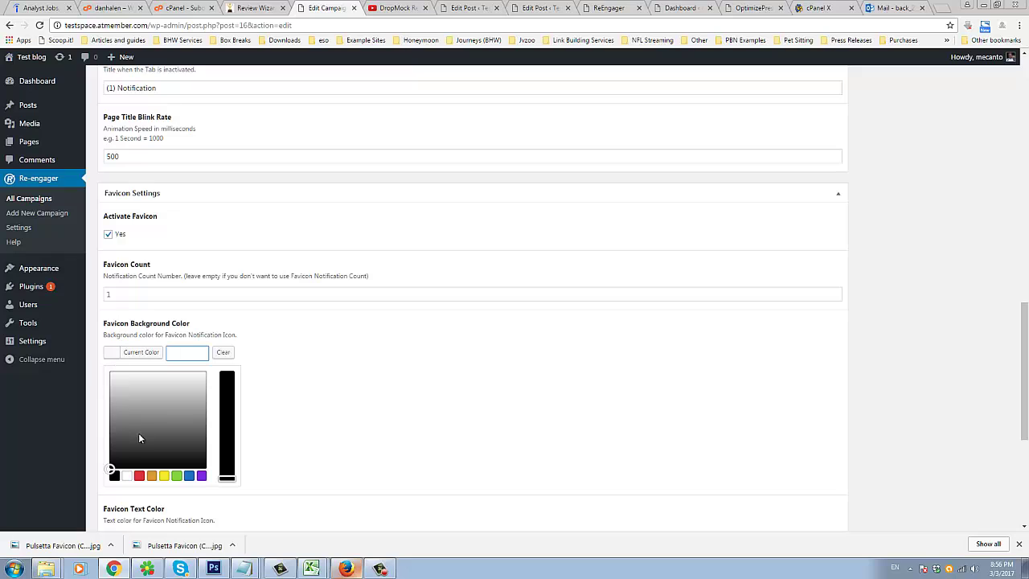
{"action": "left_click", "coordinate": [139, 475]}
{"action": "left_click", "coordinate": [358, 368]}
Set the favicon text color to white (#ffffff) and update the campaign.
{"action": "left_click", "coordinate": [109, 414]}
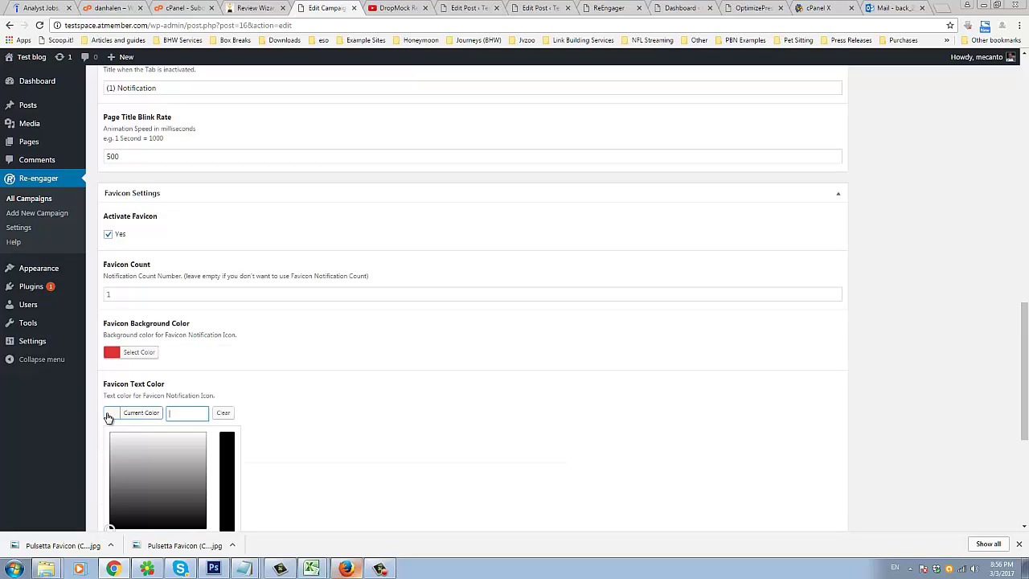
{"action": "scroll", "coordinate": [353, 426], "scroll_direction": "down", "scroll_amount": 1}
{"action": "left_click", "coordinate": [126, 429]}
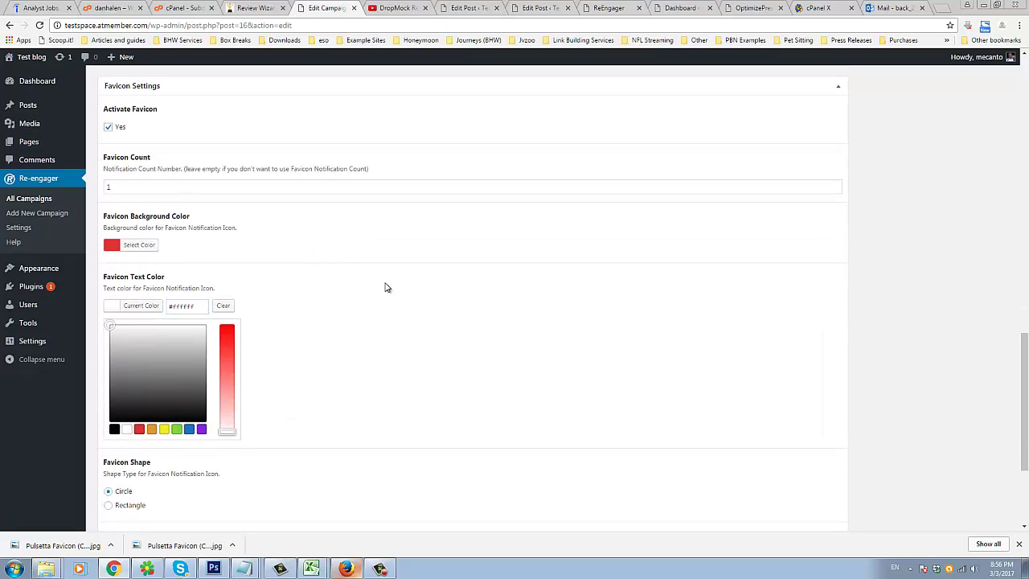
{"action": "left_click", "coordinate": [385, 287]}
{"action": "scroll", "coordinate": [967, 322], "scroll_direction": "up", "scroll_amount": 5}
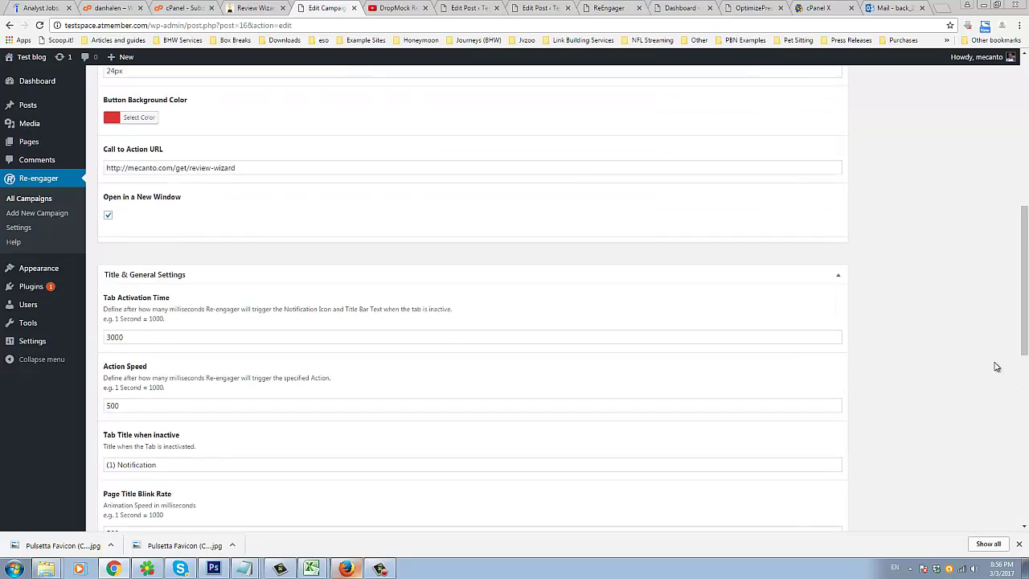
{"action": "scroll", "coordinate": [995, 366], "scroll_direction": "up", "scroll_amount": 5}
{"action": "left_click", "coordinate": [984, 102]}
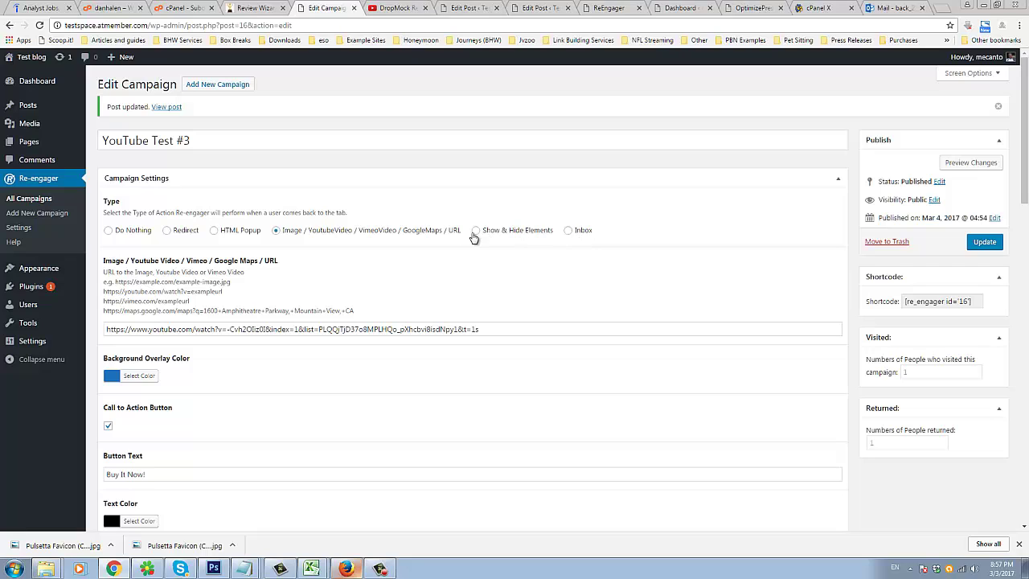
Start a new campaign titled "YouTube Test #4" with the Show & Hide Elements type.
{"action": "left_click", "coordinate": [193, 90]}
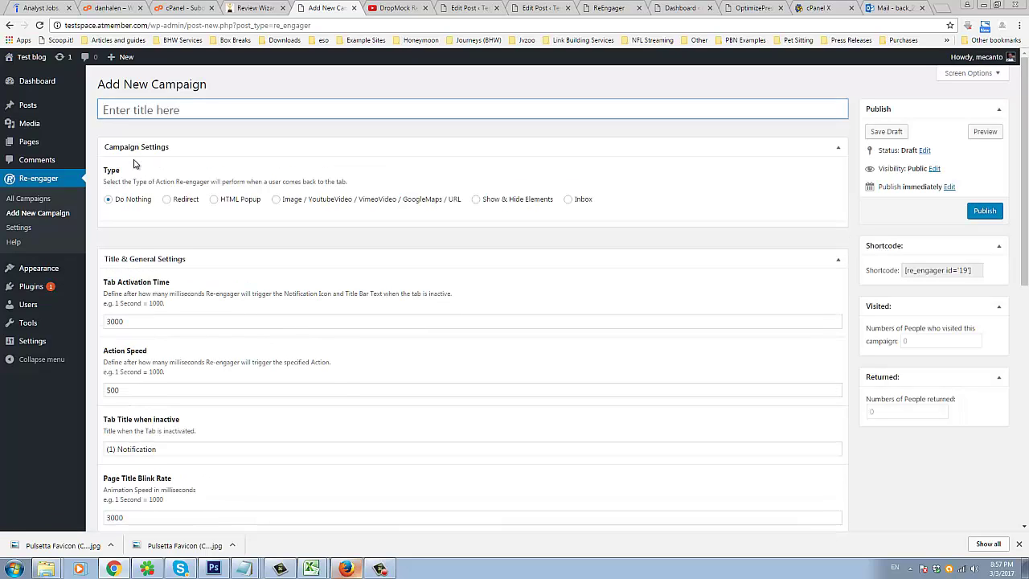
{"action": "type", "text": "YouTube Test #4"}
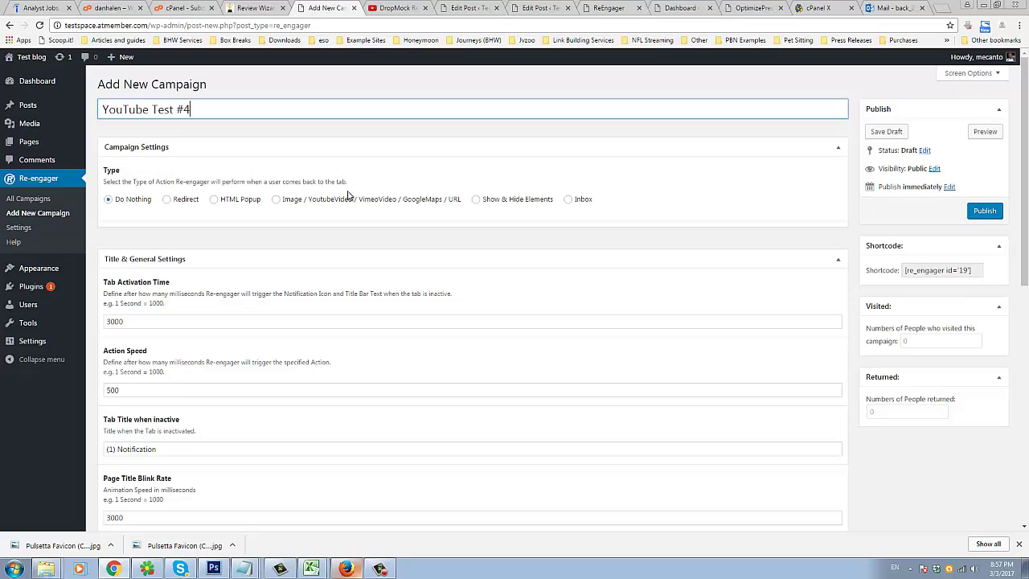
{"action": "left_click", "coordinate": [479, 202]}
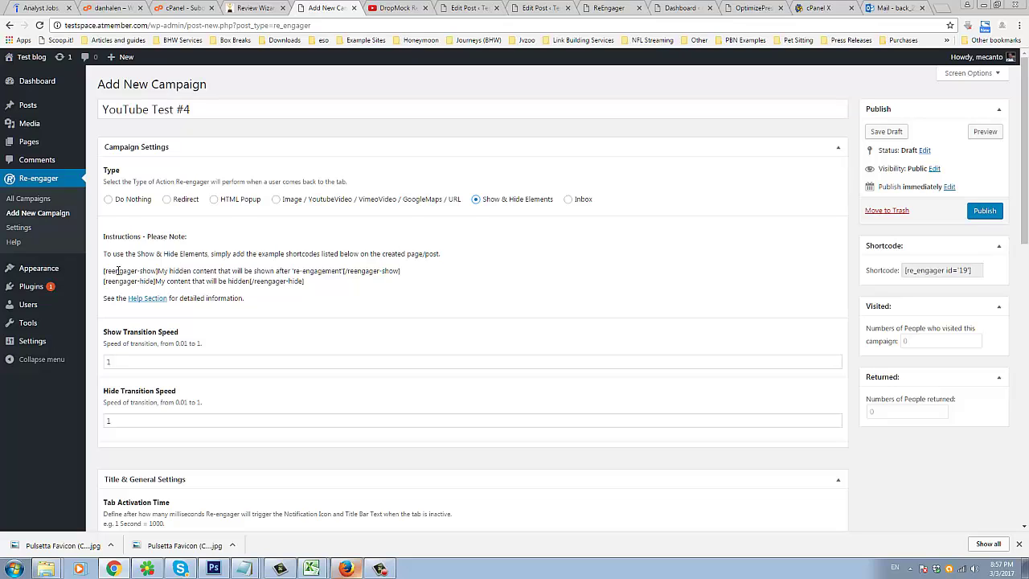
Examine the example show and hide shortcodes in the instructions for the Show & Hide Elements type.
{"action": "left_click_drag", "start_coordinate": [104, 271], "coordinate": [434, 266]}
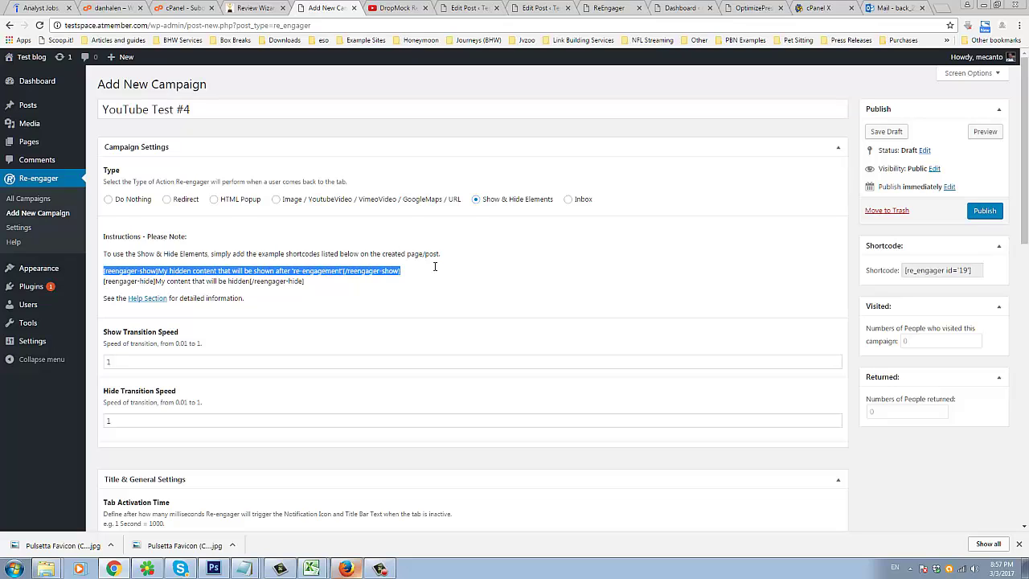
{"action": "left_click", "coordinate": [311, 282]}
{"action": "left_click_drag", "start_coordinate": [311, 282], "coordinate": [99, 271]}
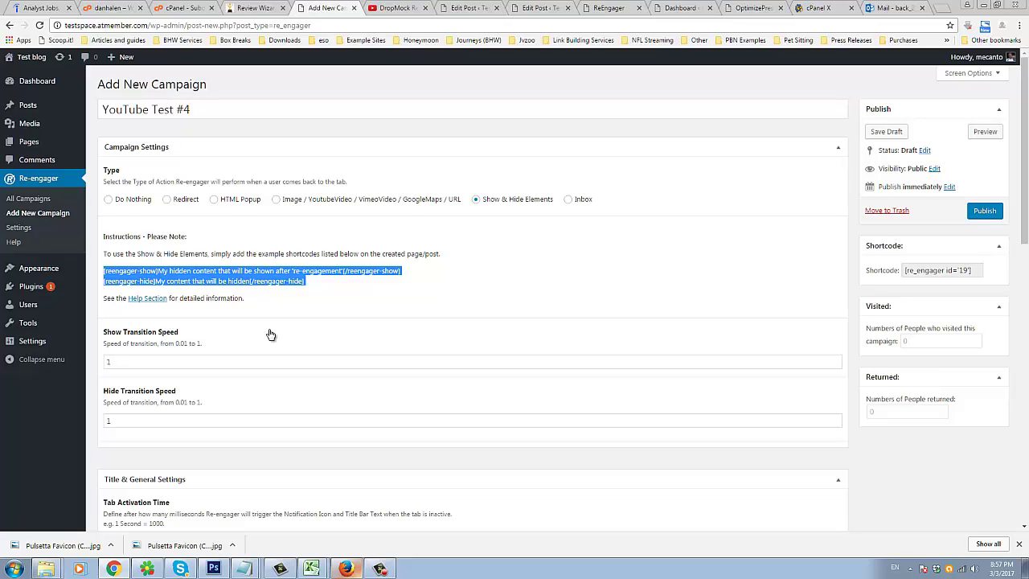
{"action": "left_click_drag", "start_coordinate": [306, 281], "coordinate": [274, 265]}
{"action": "triple_click", "coordinate": [274, 265]}
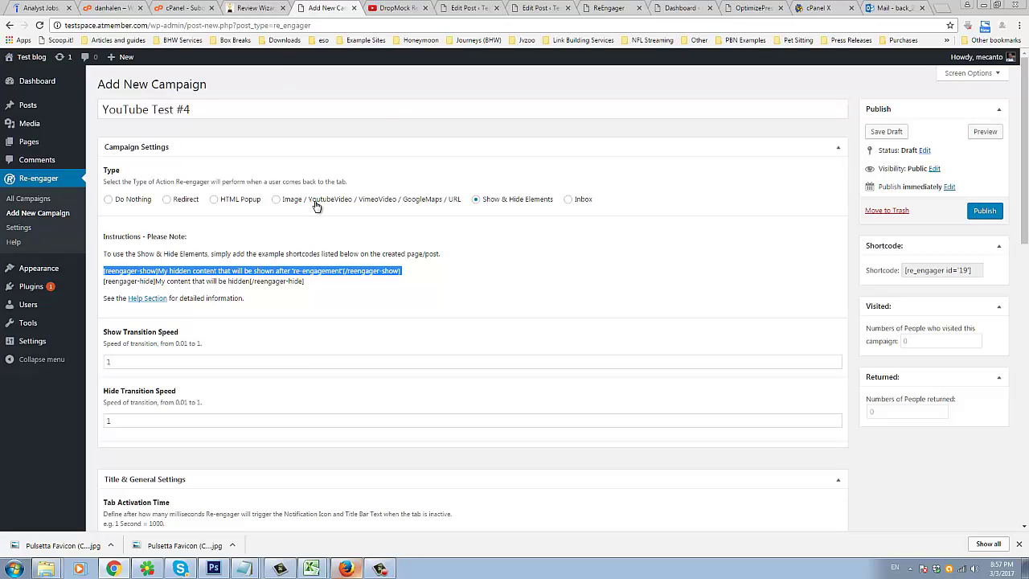
{"action": "mouse_move", "coordinate": [1025, 145]}
{"action": "left_mouse_down"}
{"action": "mouse_move", "coordinate": [1017, 426]}
{"action": "mouse_move", "coordinate": [1026, 153]}
{"action": "left_mouse_up"}
{"action": "scroll", "coordinate": [442, 236], "scroll_direction": "up", "scroll_amount": 2}
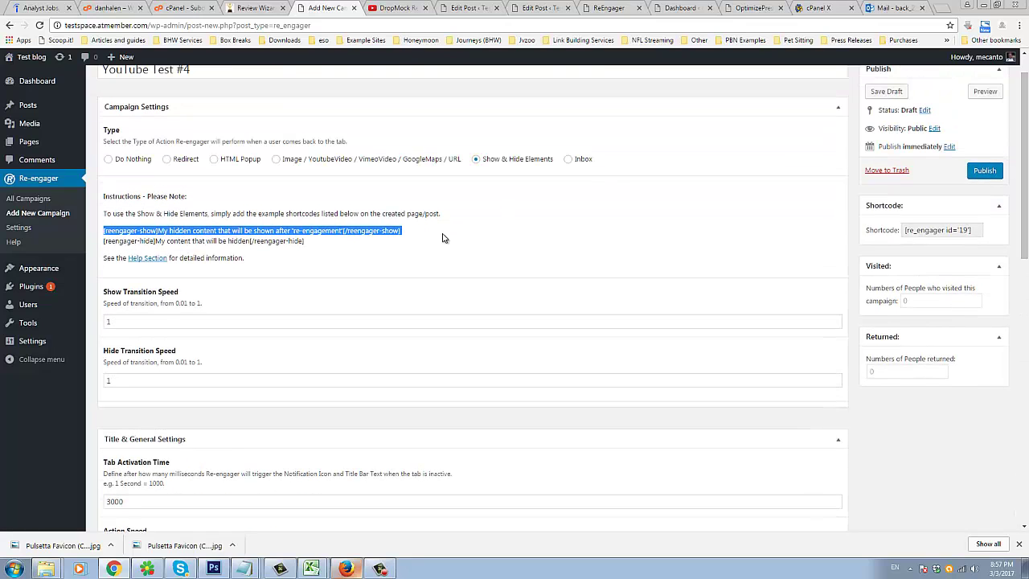
{"action": "triple_click", "coordinate": [183, 109]}
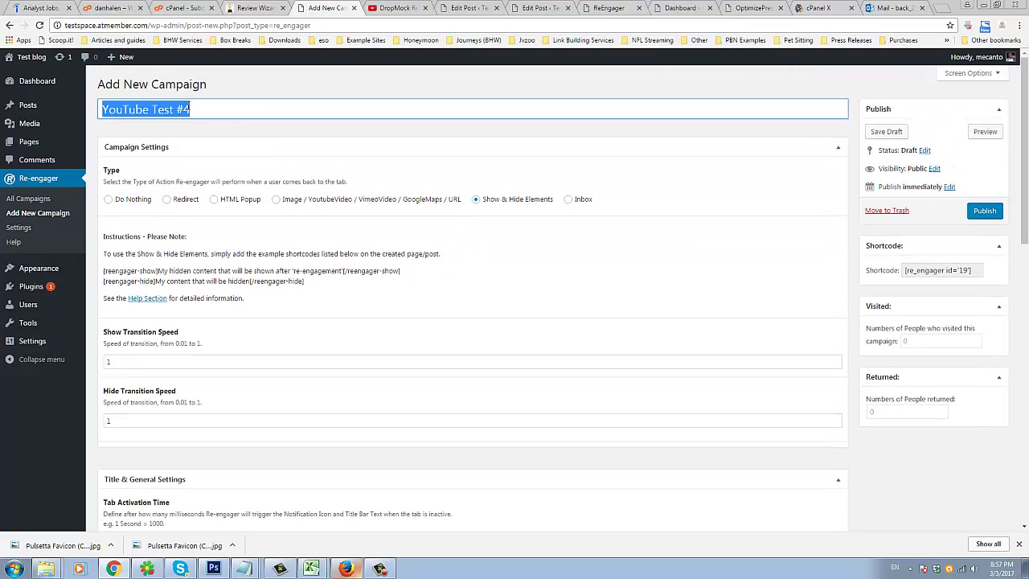
{"action": "left_click", "coordinate": [229, 113]}
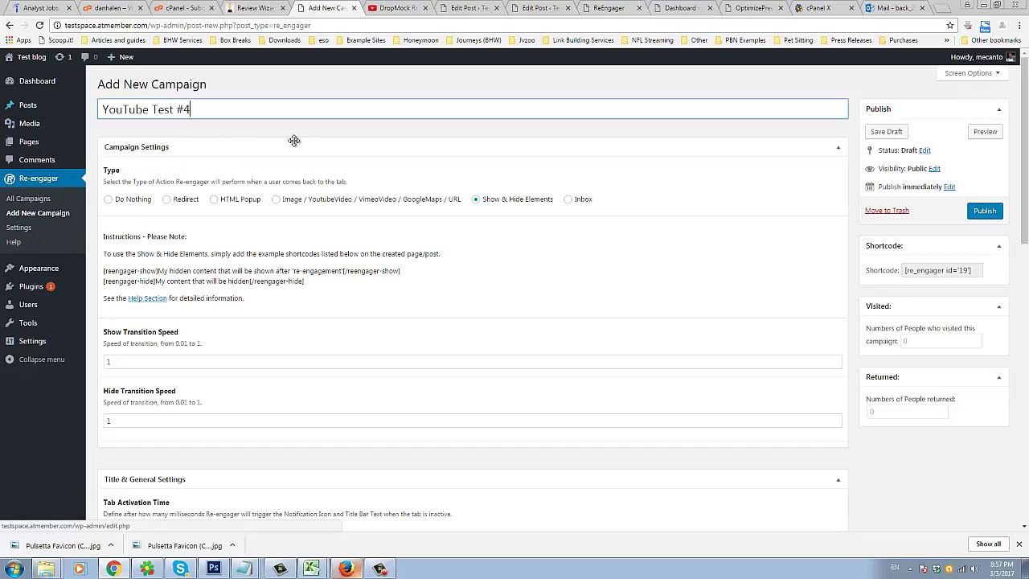
{"action": "left_click", "coordinate": [476, 199]}
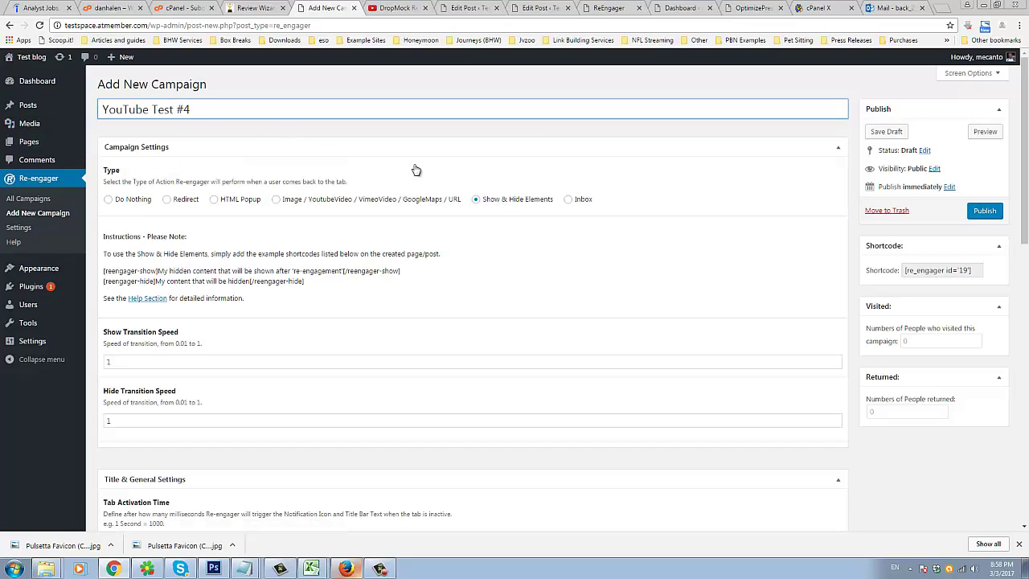
Look through the Review Wizard review page on the Mecanto Reviews site as an example of page content.
{"action": "left_click", "coordinate": [255, 8]}
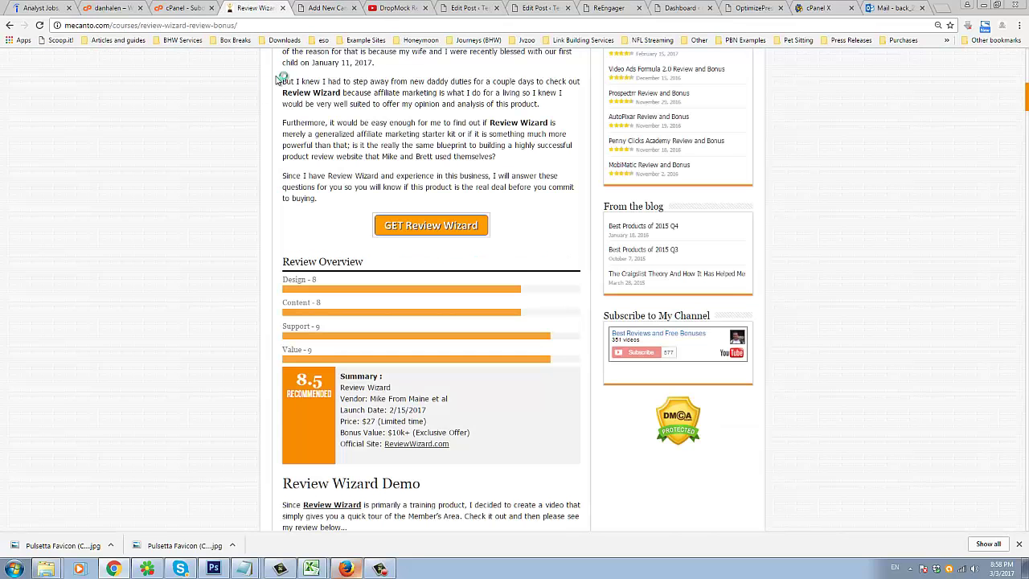
{"action": "scroll", "coordinate": [256, 148], "scroll_direction": "up", "scroll_amount": 10}
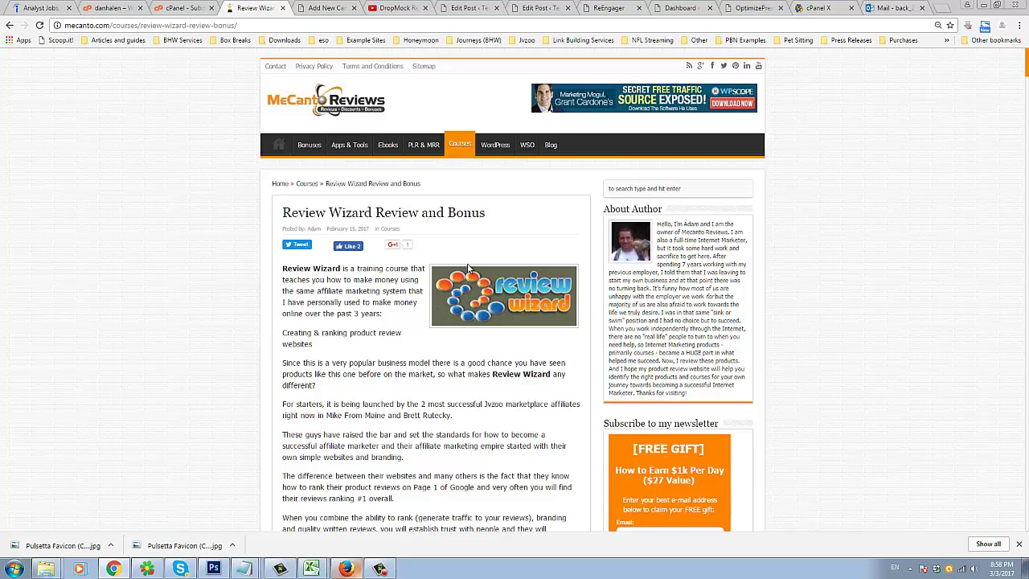
{"action": "scroll", "coordinate": [459, 279], "scroll_direction": "down", "scroll_amount": 6}
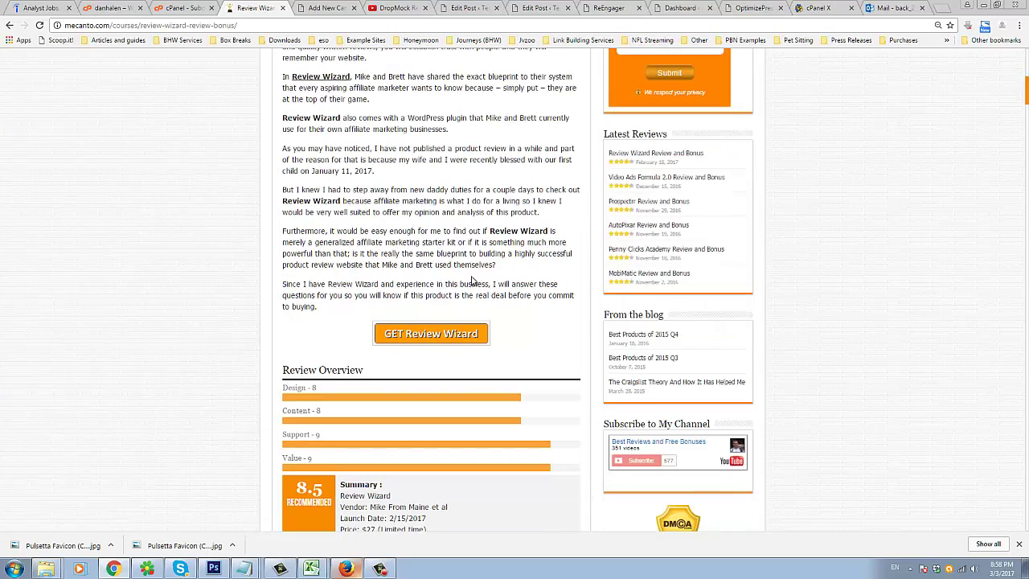
{"action": "scroll", "coordinate": [373, 404], "scroll_direction": "down", "scroll_amount": 8}
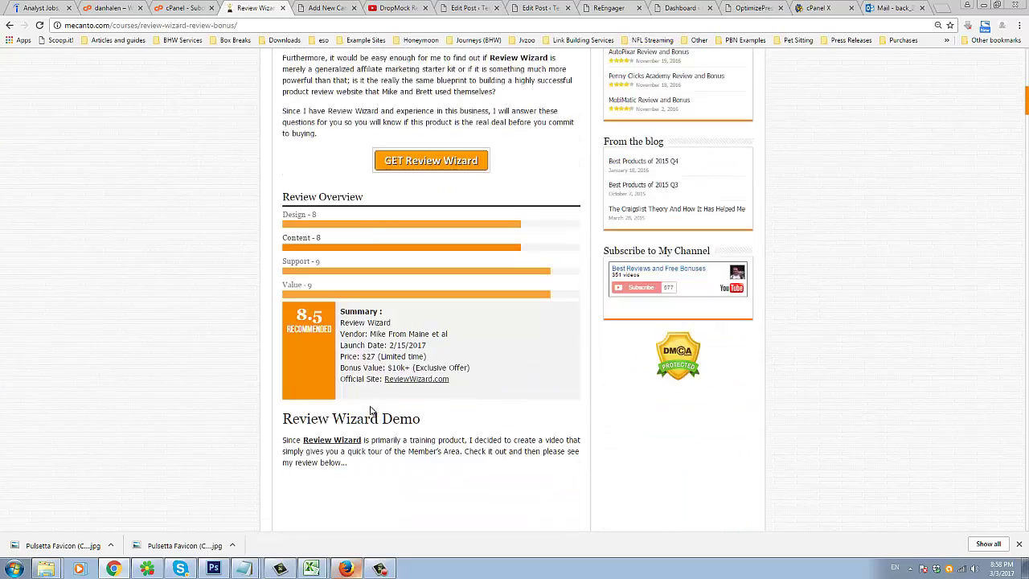
{"action": "scroll", "coordinate": [372, 409], "scroll_direction": "down", "scroll_amount": 4}
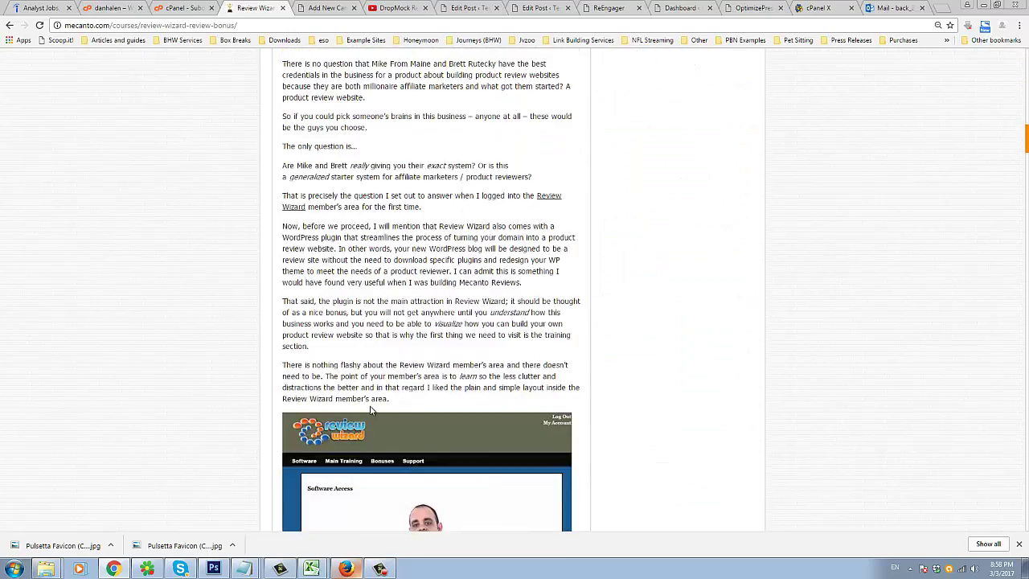
{"action": "scroll", "coordinate": [1028, 105], "scroll_direction": "up", "scroll_amount": 13}
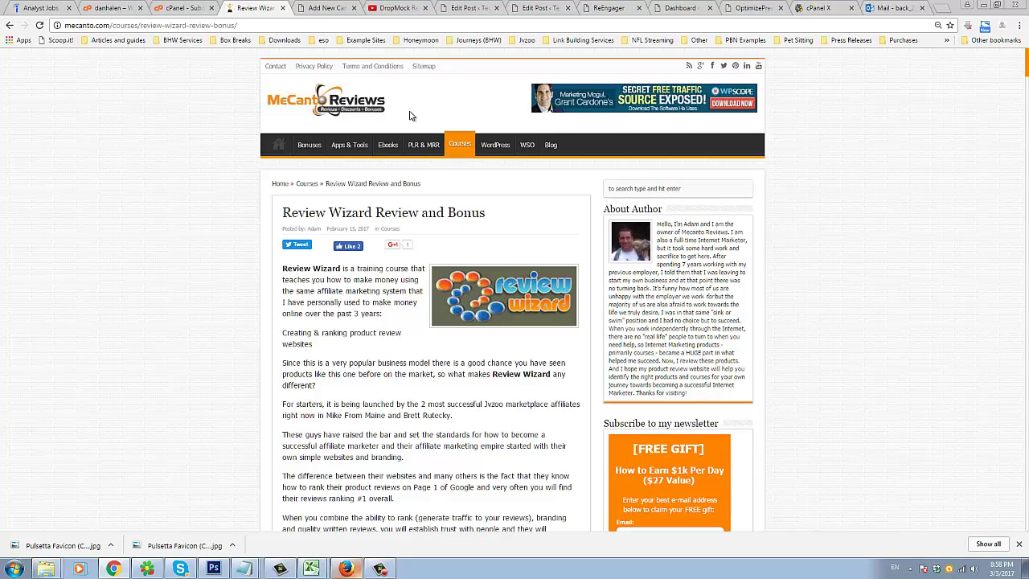
Return to the new YouTube Test #4 campaign, change its type to Inbox and read the message instructions.
{"action": "left_click", "coordinate": [330, 10]}
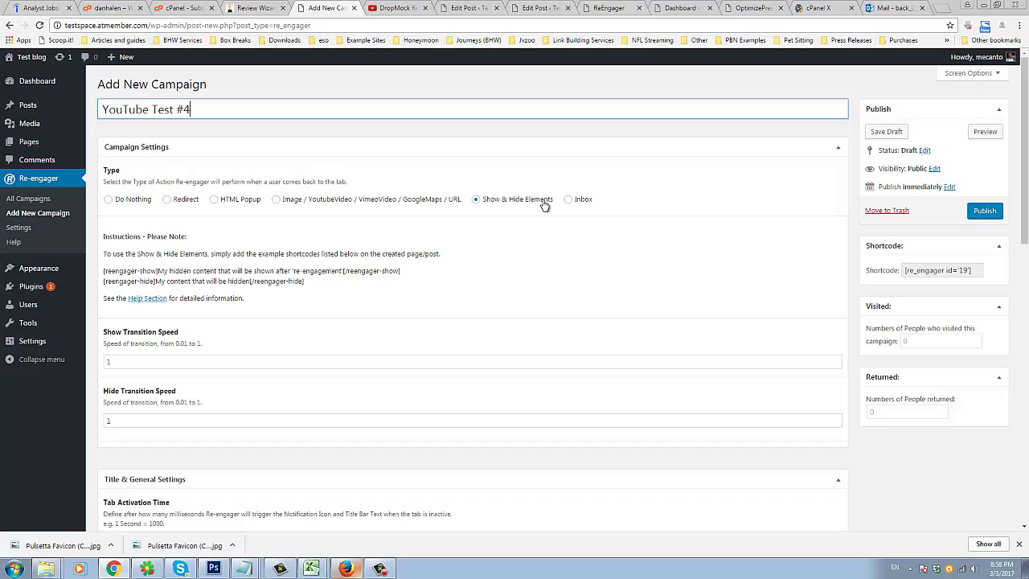
{"action": "left_click", "coordinate": [568, 199]}
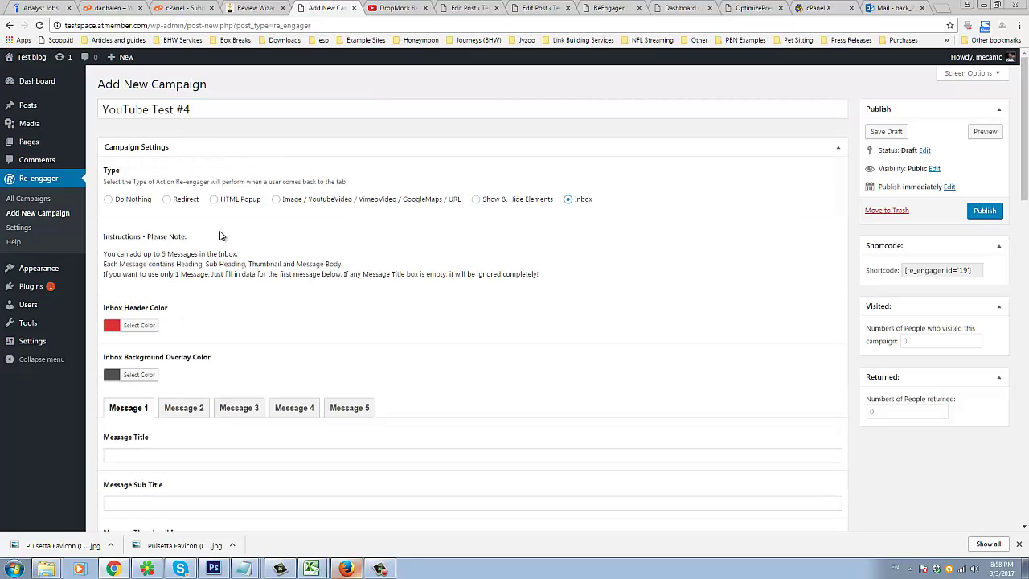
{"action": "triple_click", "coordinate": [119, 254]}
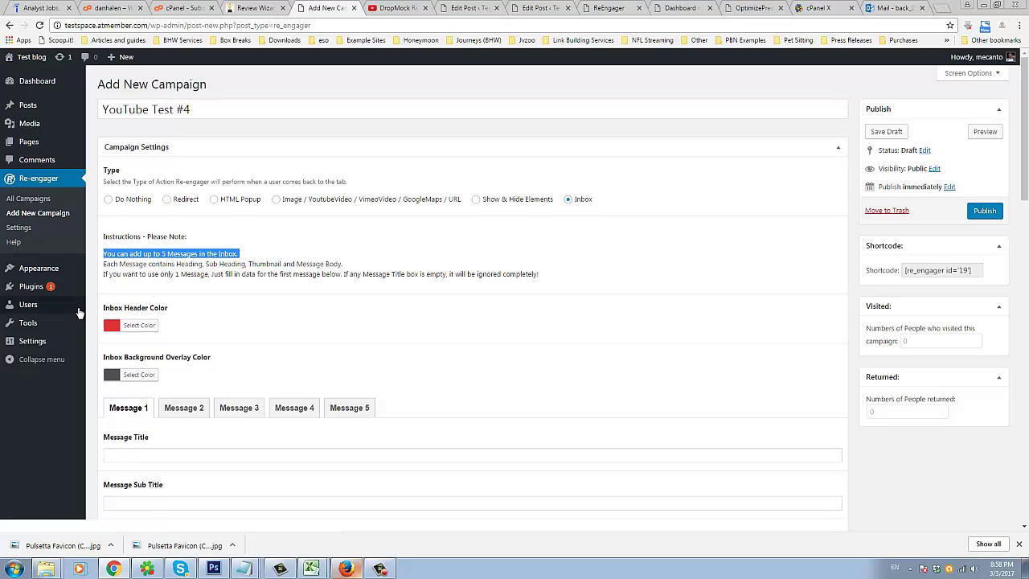
{"action": "triple_click", "coordinate": [291, 263]}
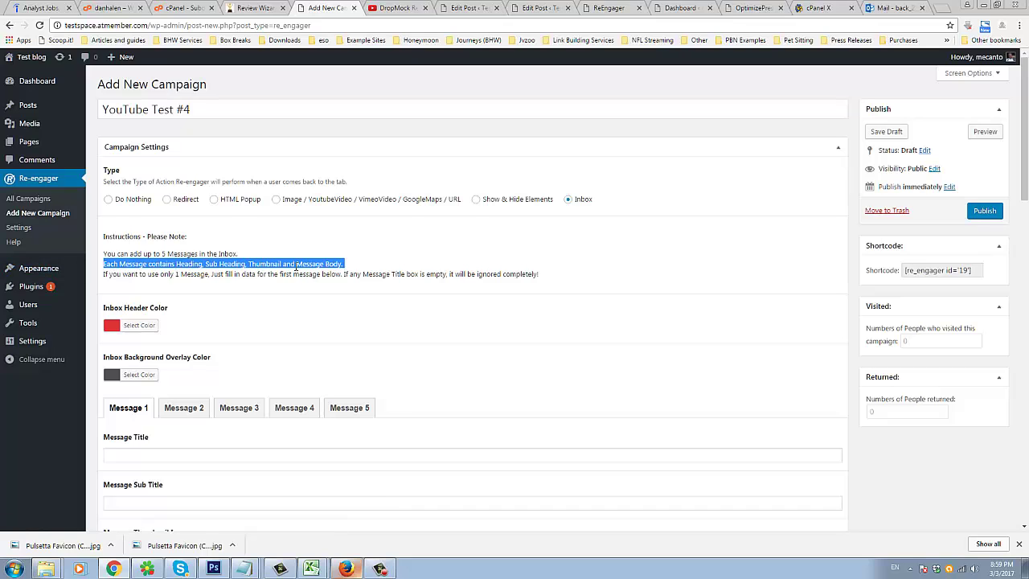
{"action": "triple_click", "coordinate": [190, 274]}
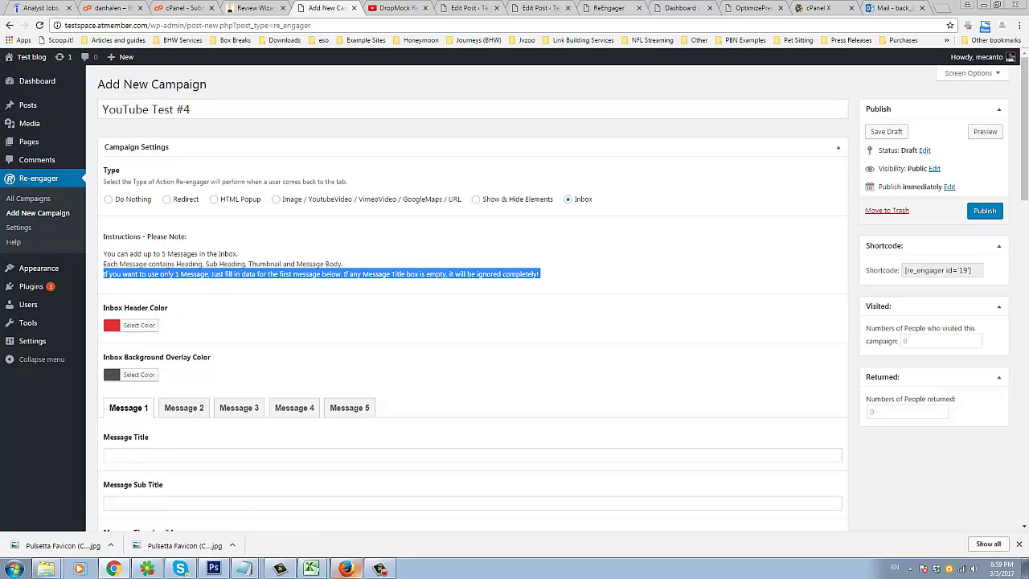
Title the first inbox message "Message #1" and give it the subtitle "This is my first message".
{"action": "left_click", "coordinate": [166, 304]}
{"action": "scroll", "coordinate": [160, 302], "scroll_direction": "down", "scroll_amount": 2}
{"action": "left_click", "coordinate": [140, 349]}
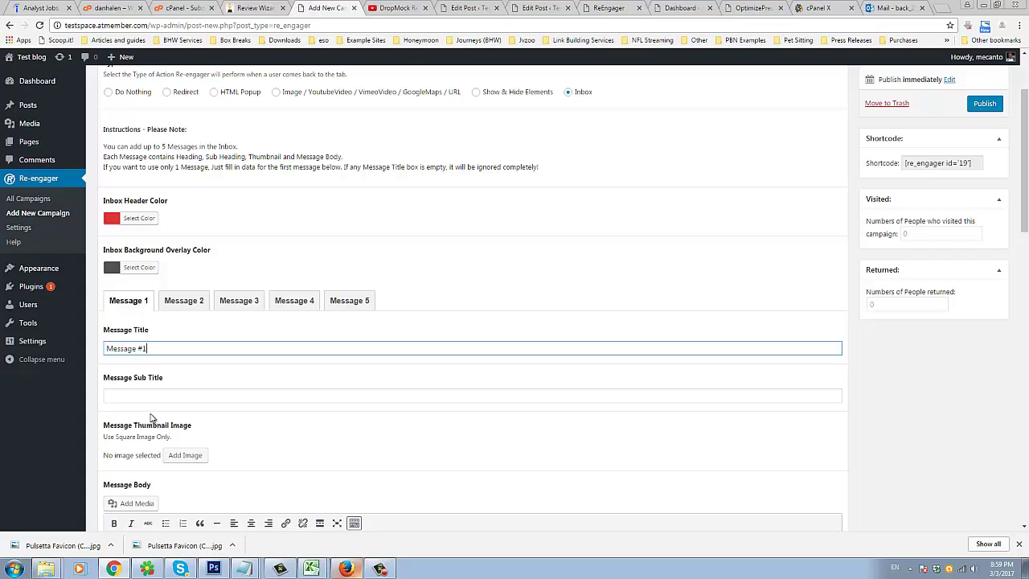
{"action": "left_click", "coordinate": [128, 393]}
{"action": "scroll", "coordinate": [183, 412], "scroll_direction": "down", "scroll_amount": 1}
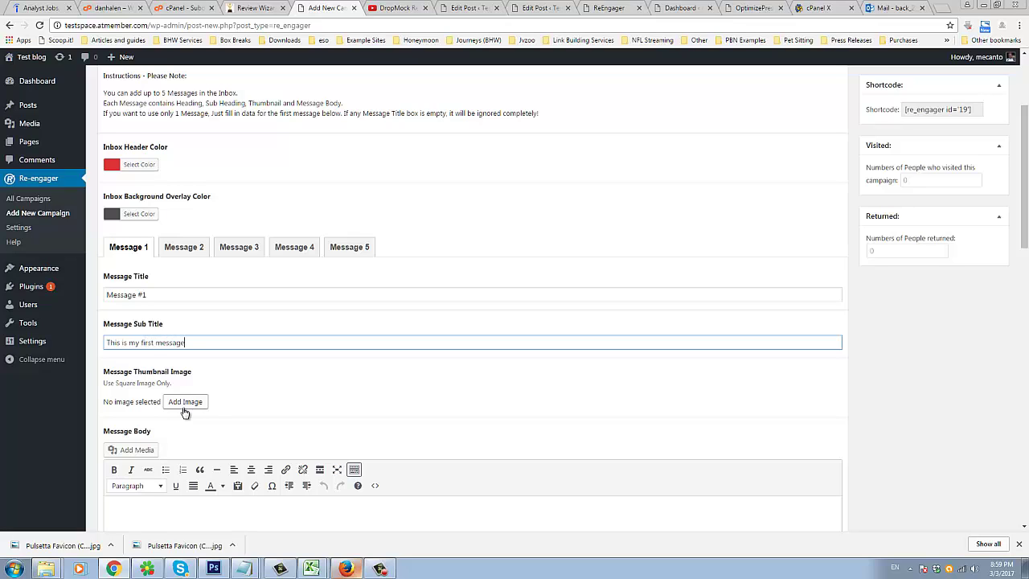
Set the green P logo from the media library as the first message's thumbnail image.
{"action": "scroll", "coordinate": [271, 383], "scroll_direction": "down", "scroll_amount": 2}
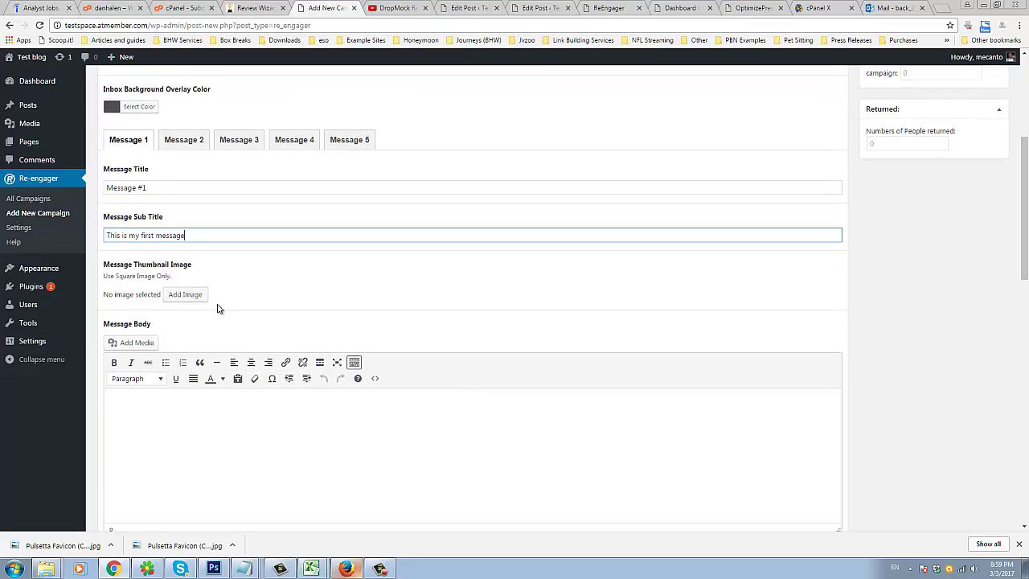
{"action": "left_click", "coordinate": [193, 302]}
{"action": "left_click", "coordinate": [232, 179]}
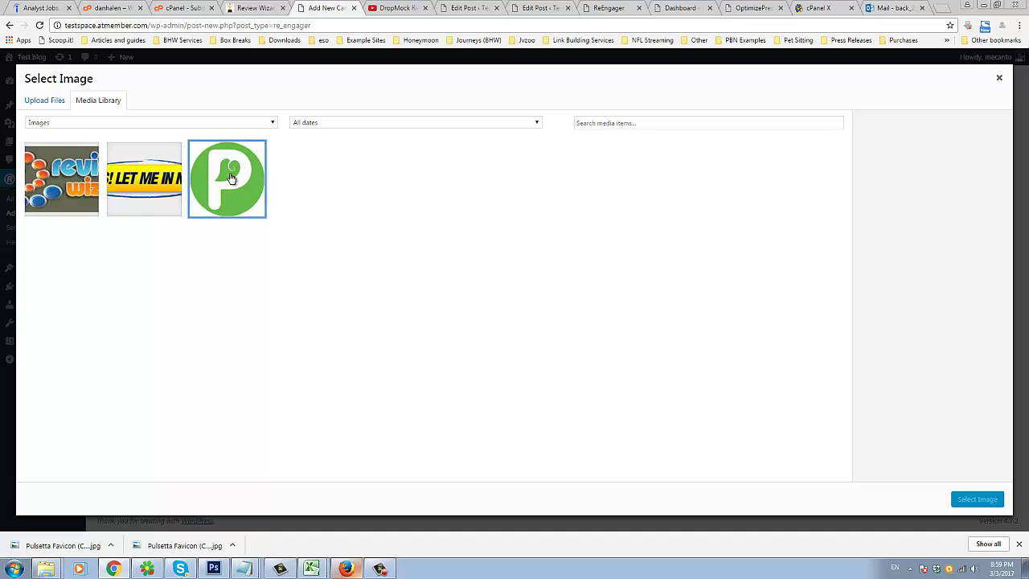
{"action": "left_click", "coordinate": [967, 498]}
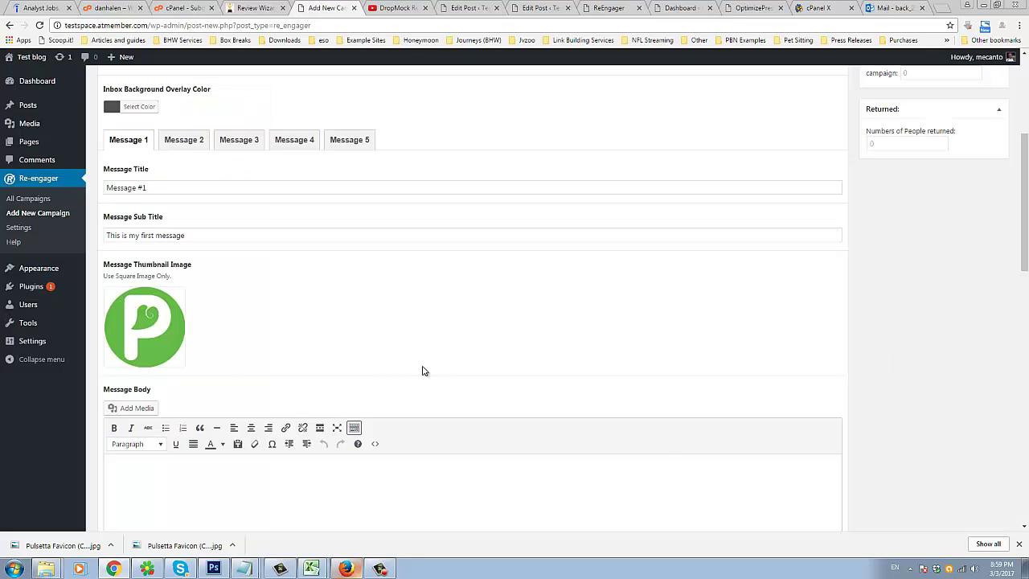
Write the first message's body as "Are you ready to take 50% off your next purchase? It's your lucky day!".
{"action": "scroll", "coordinate": [201, 378], "scroll_direction": "down", "scroll_amount": 2}
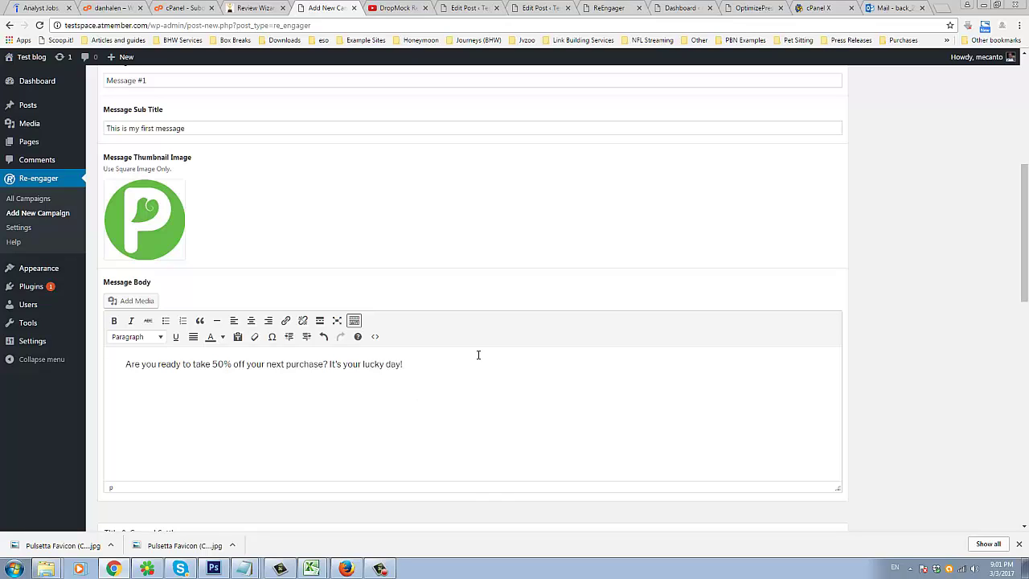
{"action": "scroll", "coordinate": [515, 321], "scroll_direction": "down", "scroll_amount": 3}
{"action": "scroll", "coordinate": [249, 311], "scroll_direction": "up", "scroll_amount": 3}
{"action": "scroll", "coordinate": [246, 382], "scroll_direction": "up", "scroll_amount": 2}
Title the second inbox message "Message #2" and adapt the first message's subtitle to "This is my second message".
{"action": "left_click", "coordinate": [183, 145]}
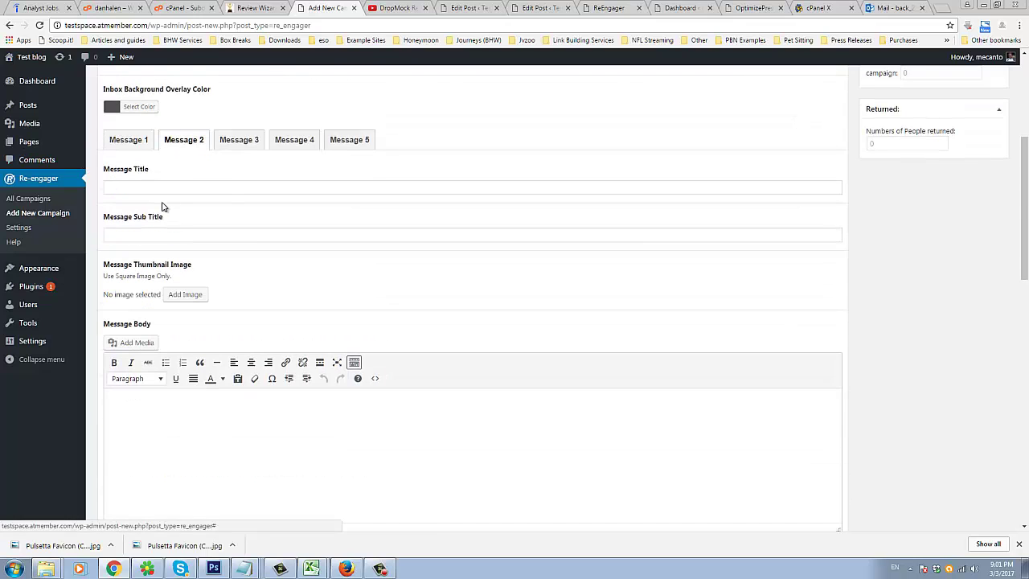
{"action": "left_click", "coordinate": [159, 187]}
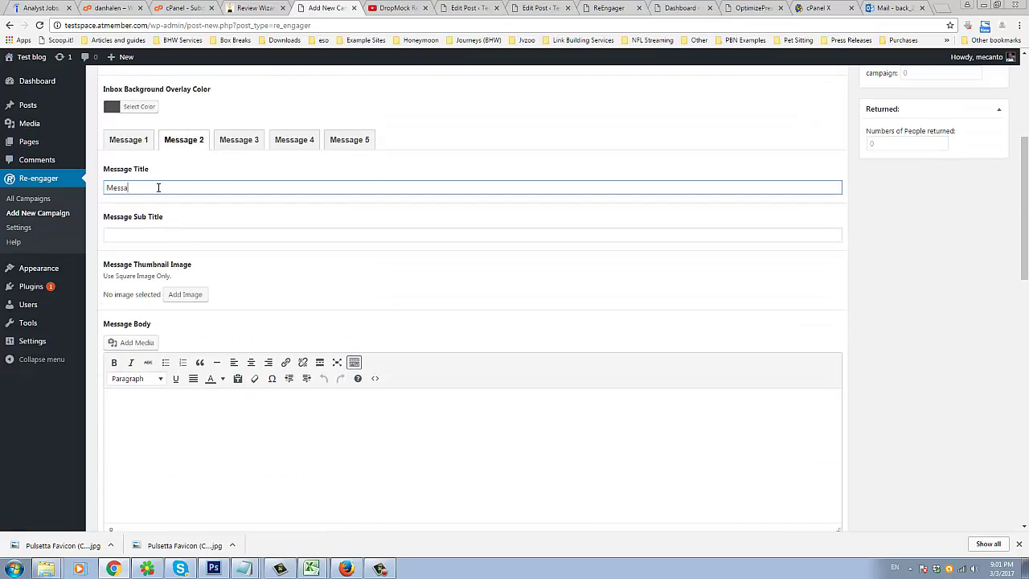
{"action": "left_click", "coordinate": [130, 140]}
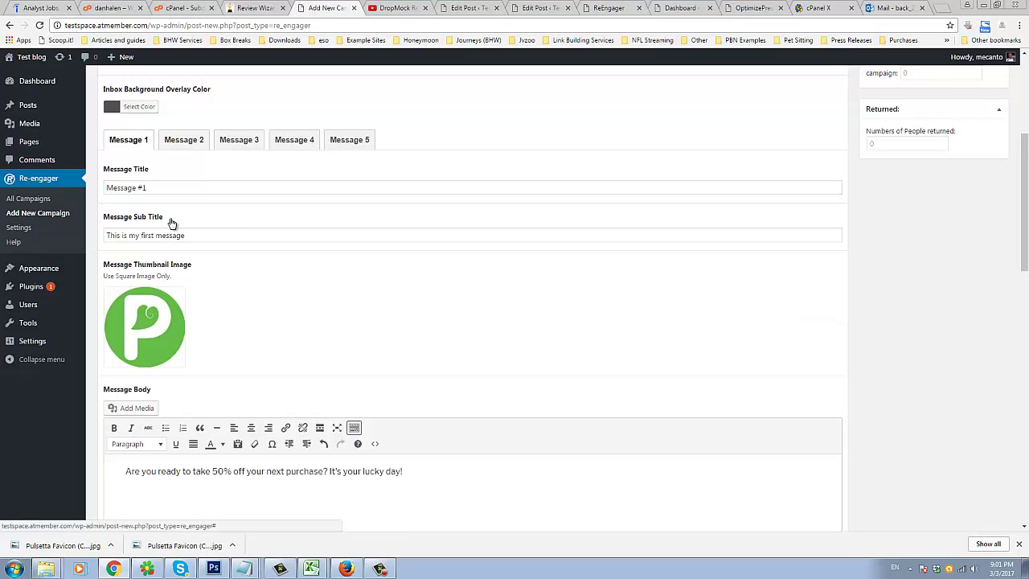
{"action": "left_click", "coordinate": [172, 233]}
{"action": "key", "text": "ctrl+a"}
{"action": "key", "text": "ctrl+c"}
{"action": "left_click", "coordinate": [183, 145]}
{"action": "left_click", "coordinate": [150, 235]}
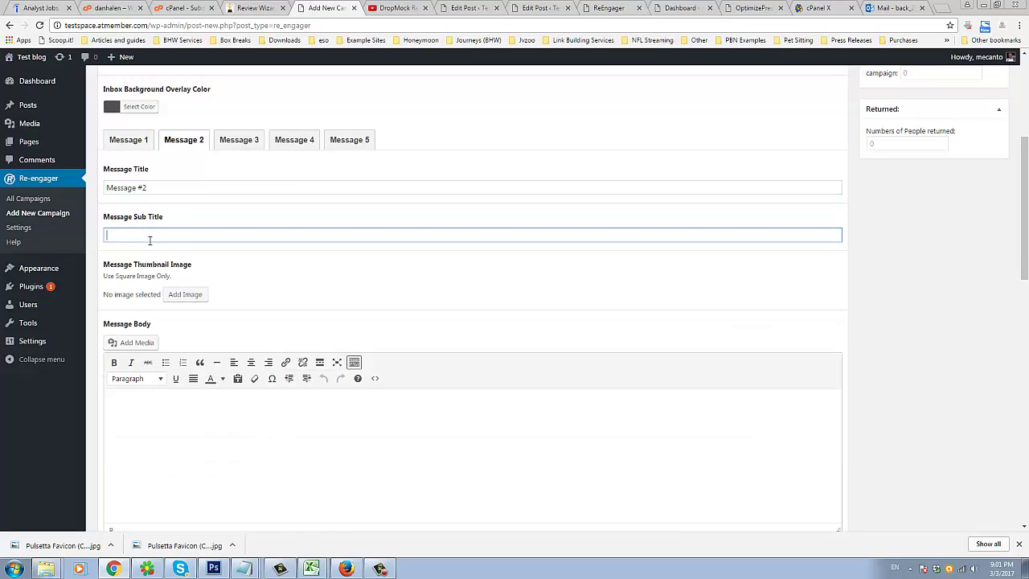
{"action": "key", "text": "ctrl+v"}
{"action": "double_click", "coordinate": [148, 235]}
{"action": "type", "text": "second"}
Upload dollar.png from the mecanto folder and set it as the second message's thumbnail image.
{"action": "left_click", "coordinate": [186, 295]}
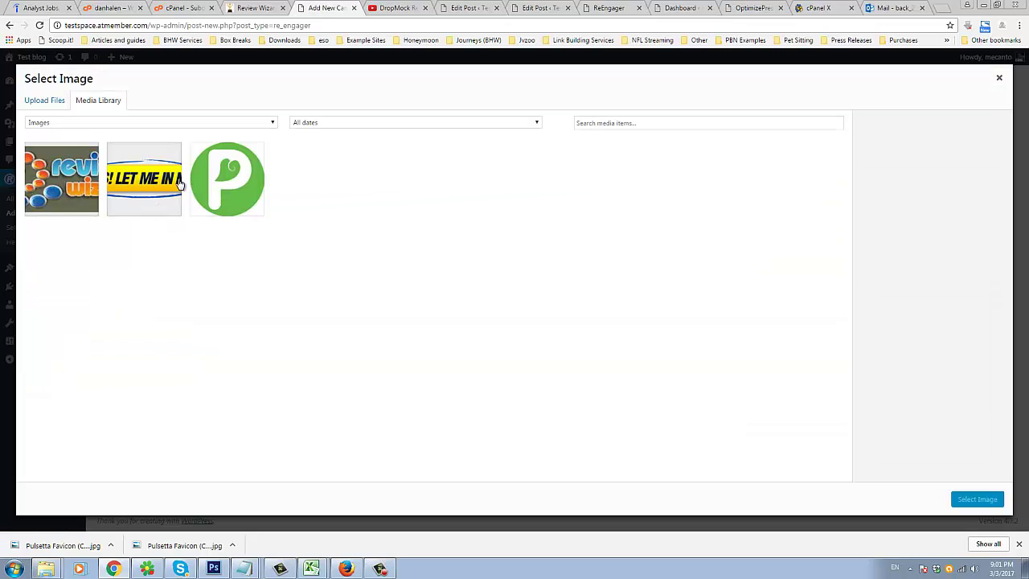
{"action": "left_click", "coordinate": [36, 101]}
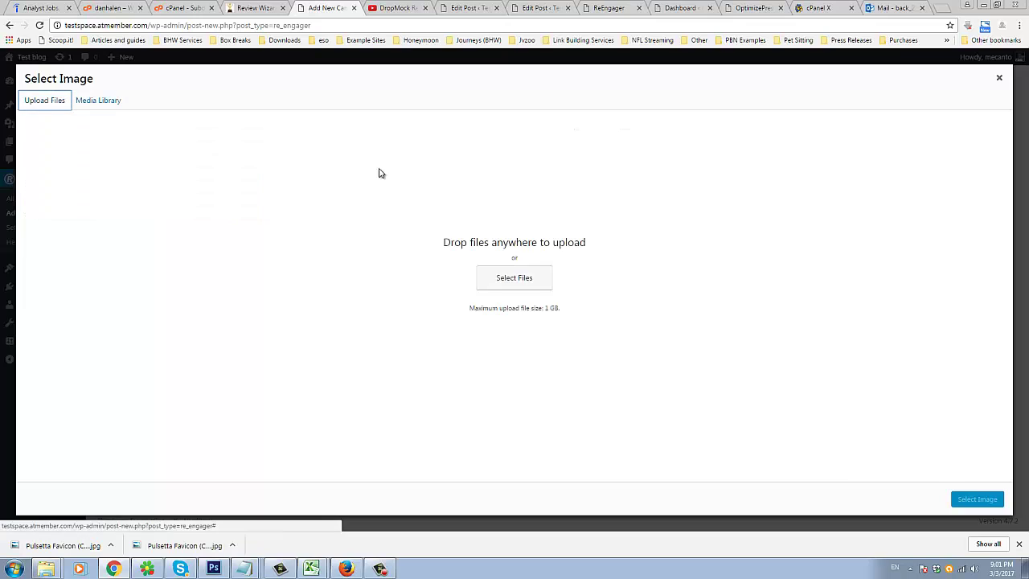
{"action": "left_click", "coordinate": [505, 287]}
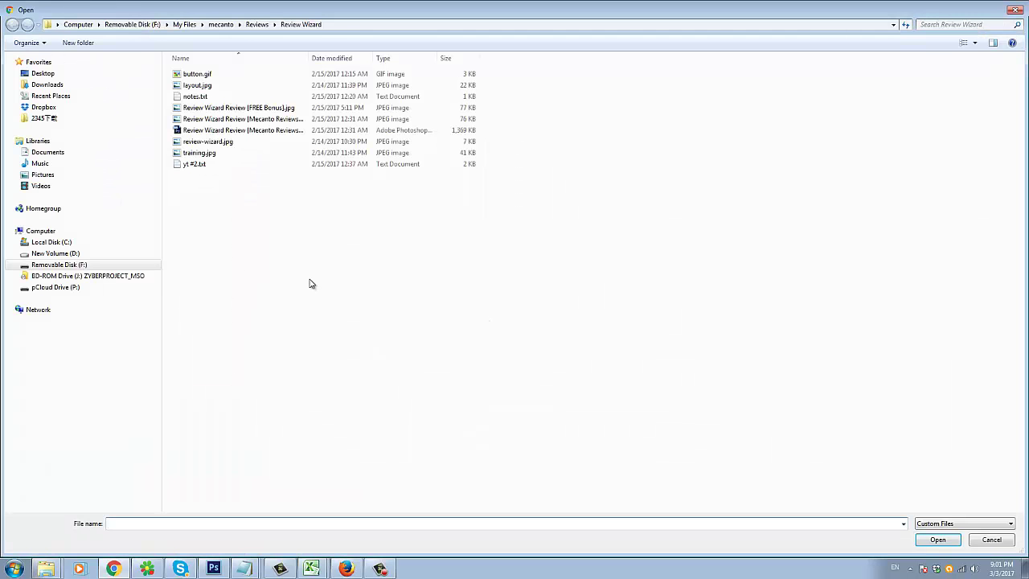
{"action": "left_click", "coordinate": [196, 74]}
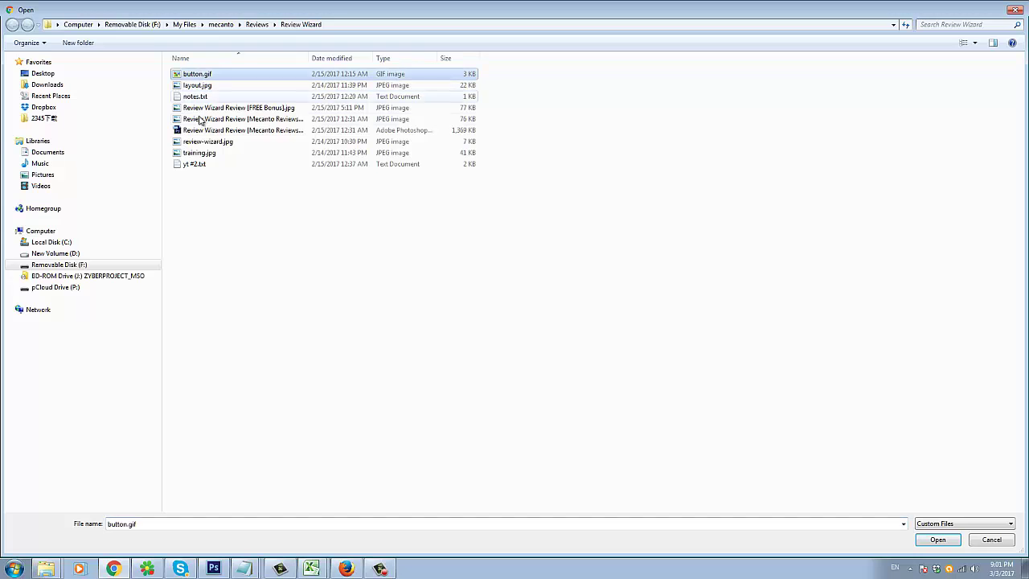
{"action": "left_click", "coordinate": [81, 267]}
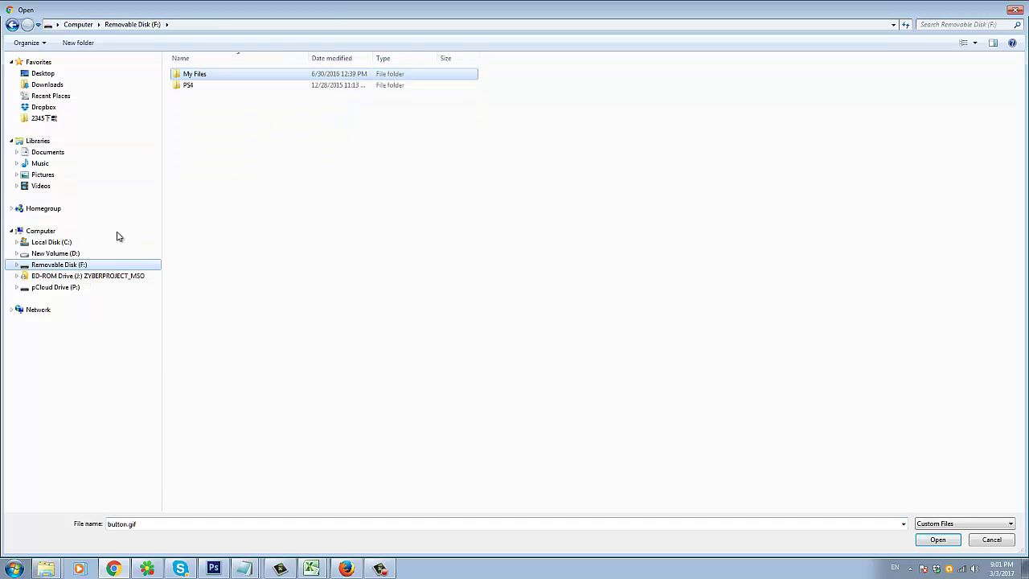
{"action": "double_click", "coordinate": [201, 75]}
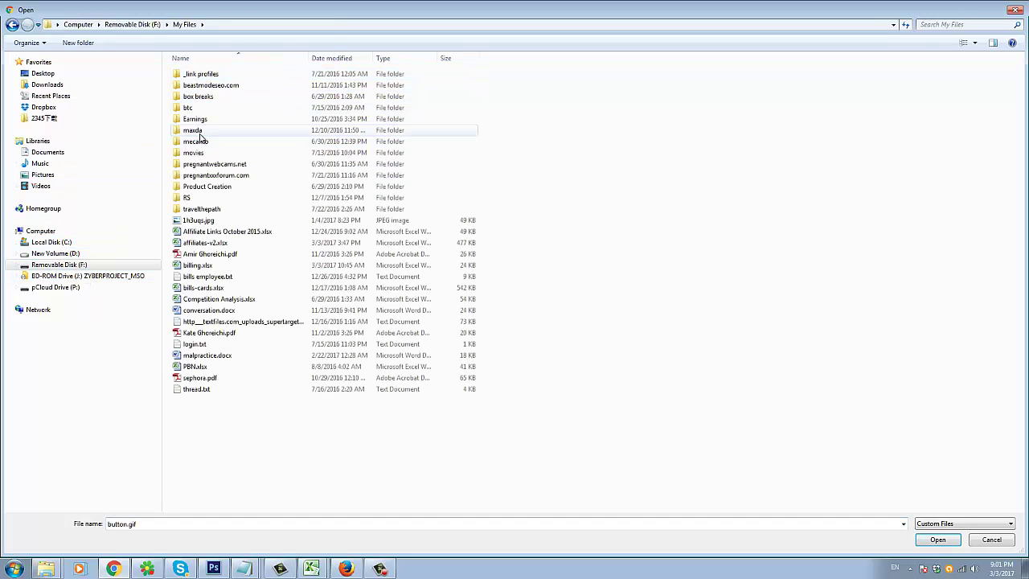
{"action": "double_click", "coordinate": [201, 140]}
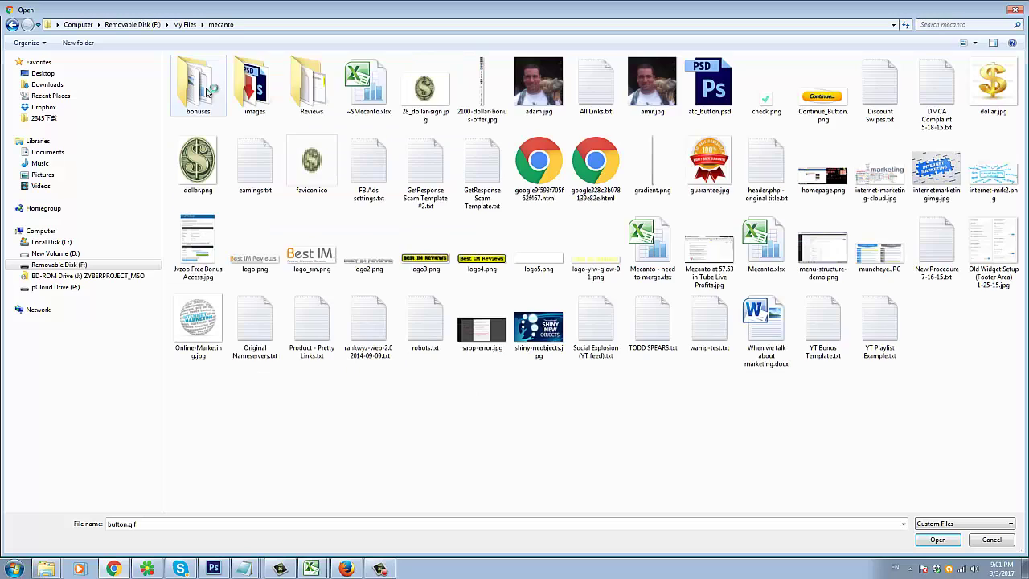
{"action": "left_click", "coordinate": [209, 179]}
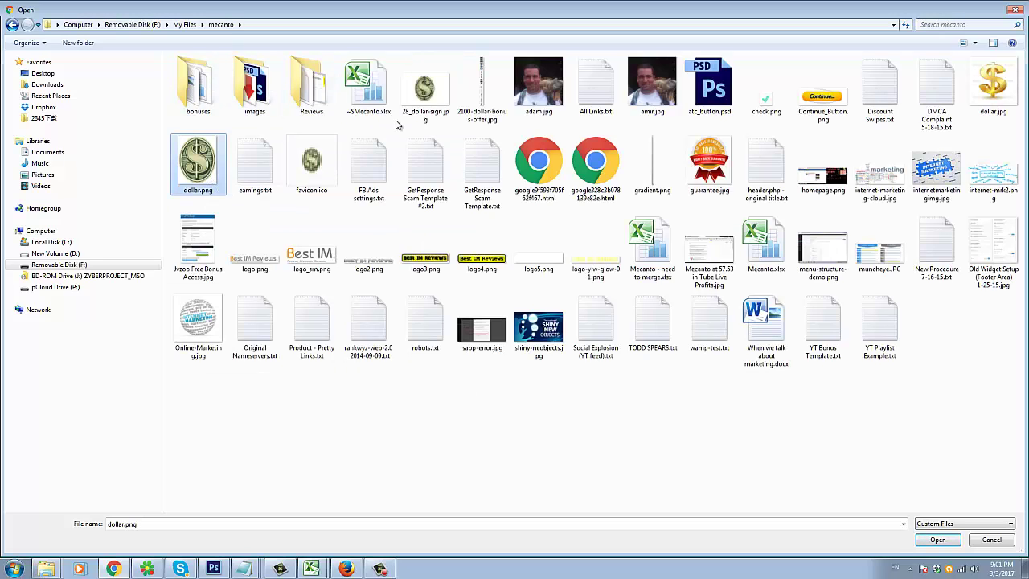
{"action": "double_click", "coordinate": [198, 167]}
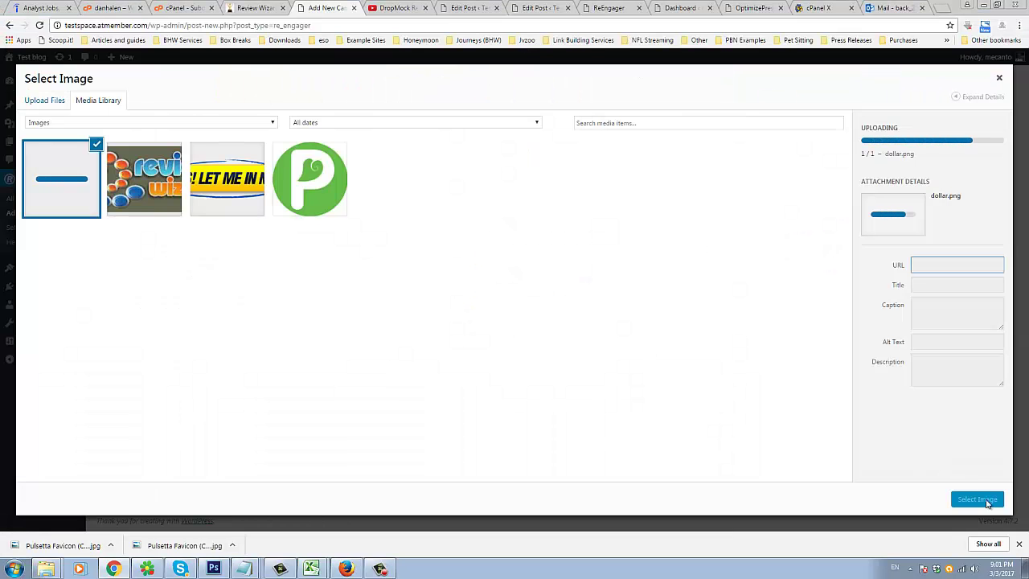
{"action": "left_click", "coordinate": [982, 500]}
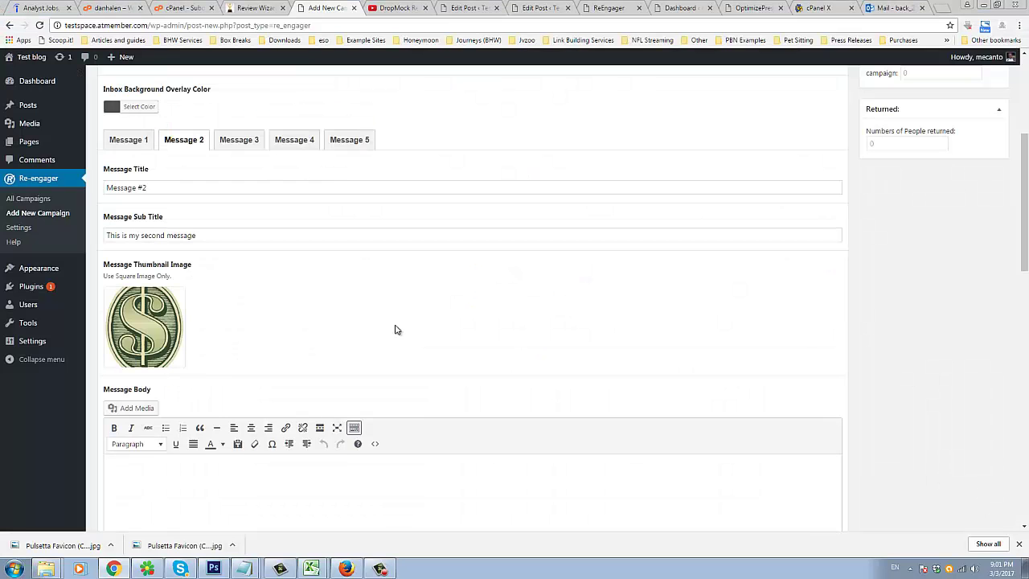
Copy the first message's body text about 50% off the next purchase into the second message's body.
{"action": "scroll", "coordinate": [277, 313], "scroll_direction": "down", "scroll_amount": 1}
{"action": "scroll", "coordinate": [252, 214], "scroll_direction": "up", "scroll_amount": 1}
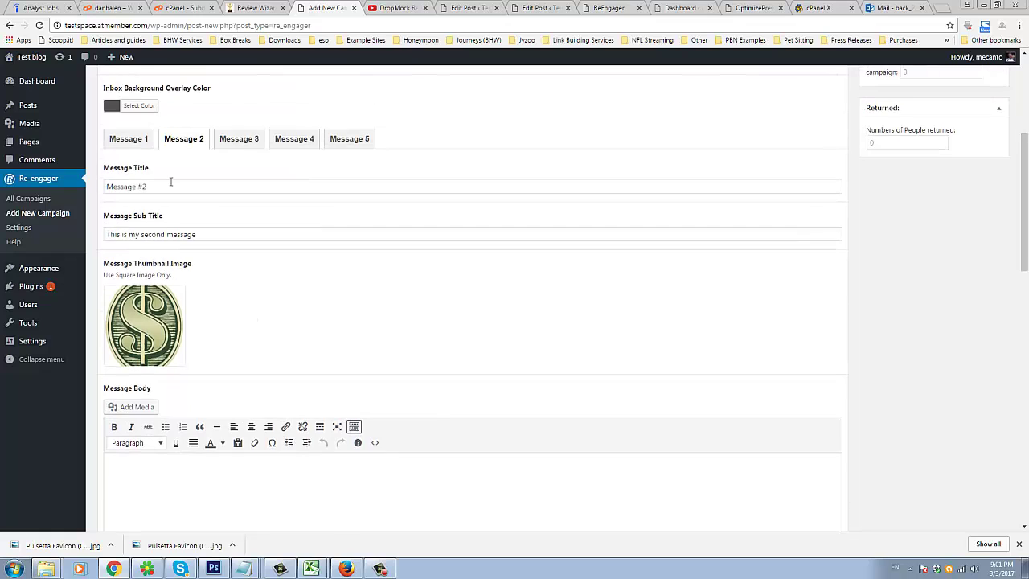
{"action": "left_click", "coordinate": [143, 142]}
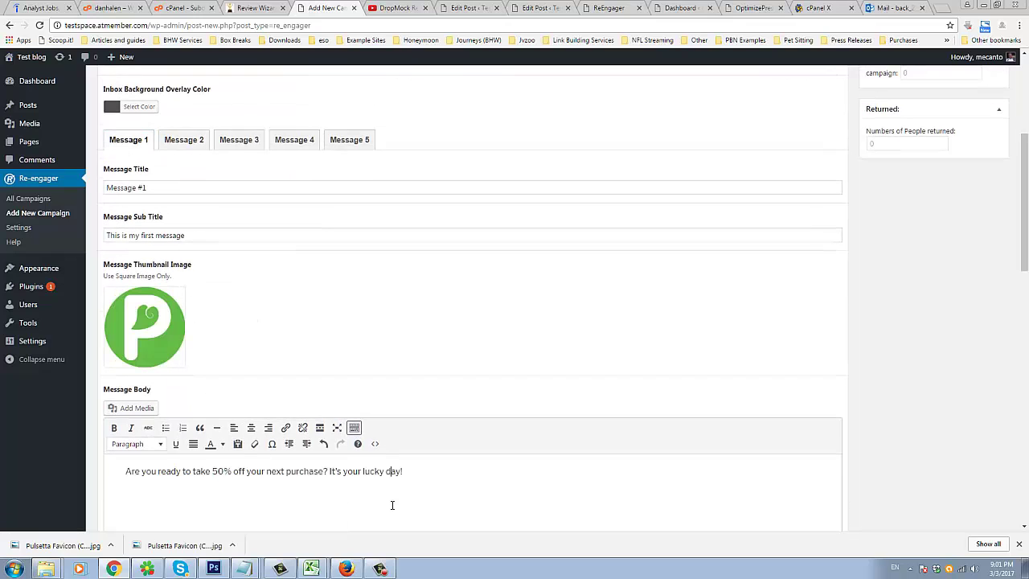
{"action": "triple_click", "coordinate": [394, 472]}
{"action": "left_click", "coordinate": [197, 141]}
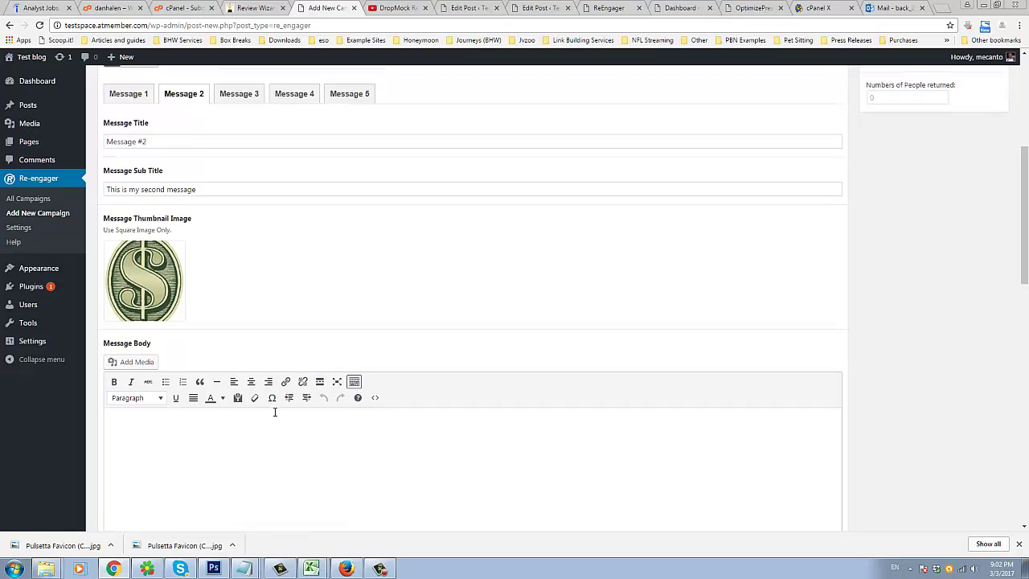
{"action": "scroll", "coordinate": [268, 415], "scroll_direction": "down", "scroll_amount": 2}
{"action": "scroll", "coordinate": [286, 248], "scroll_direction": "up", "scroll_amount": 3}
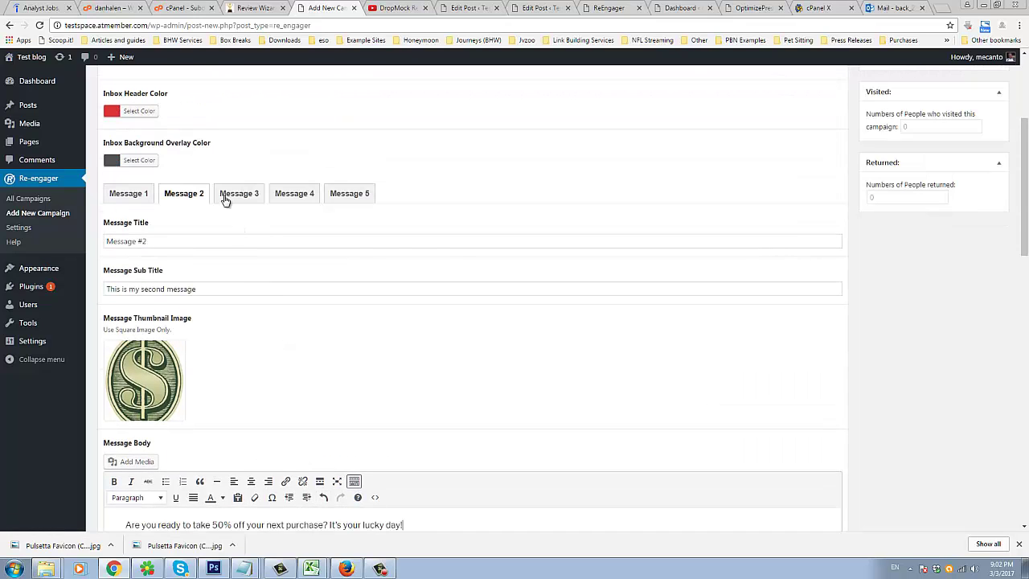
Title the third inbox message "Message #3", reusing the second message's title.
{"action": "triple_click", "coordinate": [172, 240]}
{"action": "key", "text": "ctrl+c"}
{"action": "left_click", "coordinate": [246, 194]}
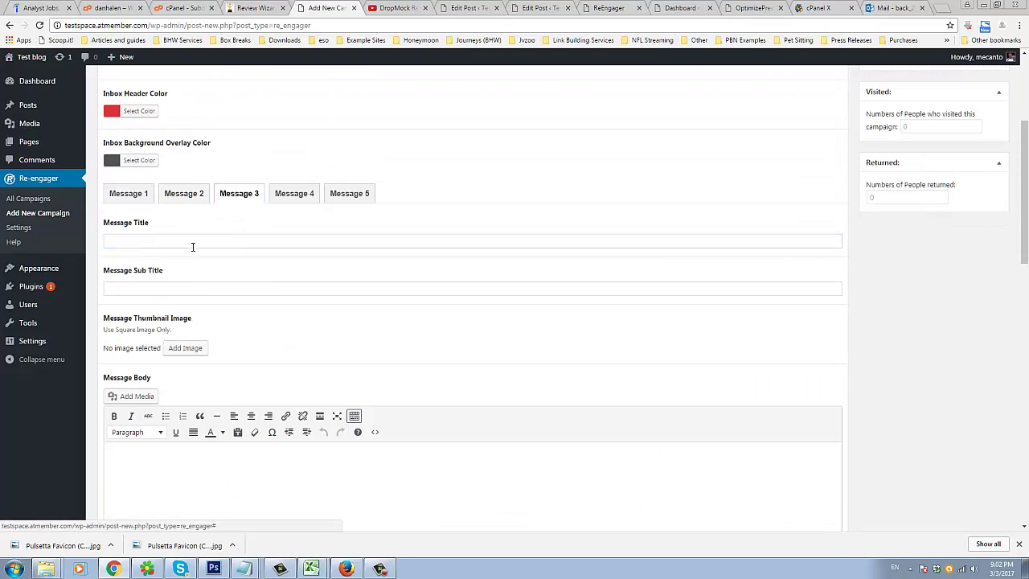
{"action": "left_click", "coordinate": [189, 246]}
{"action": "key", "text": "ctrl+v"}
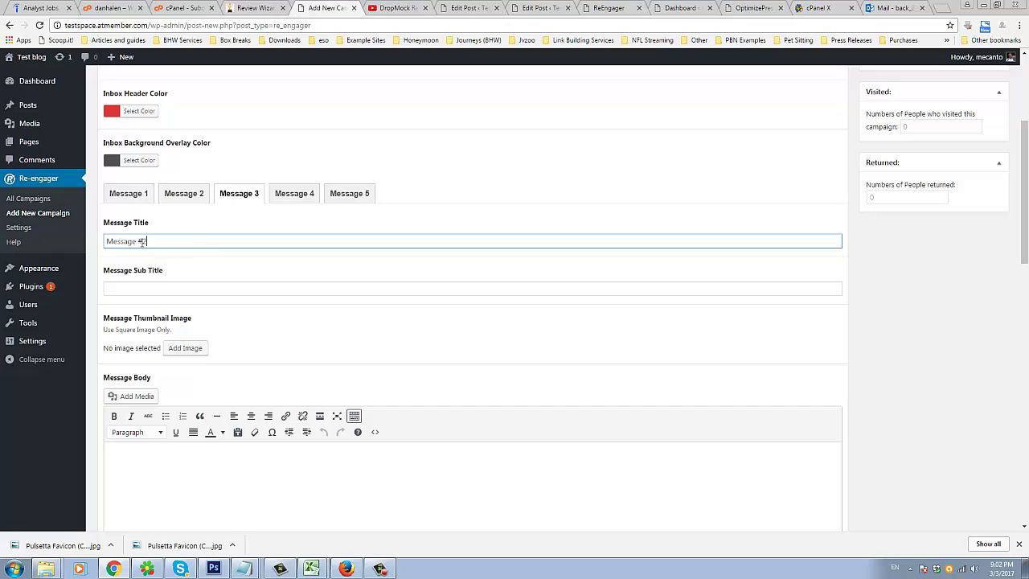
Copy the second message's subtitle into the third message and change it to "This is my third message".
{"action": "left_click", "coordinate": [160, 288]}
{"action": "left_click", "coordinate": [186, 202]}
{"action": "triple_click", "coordinate": [164, 288]}
{"action": "key", "text": "ctrl+c"}
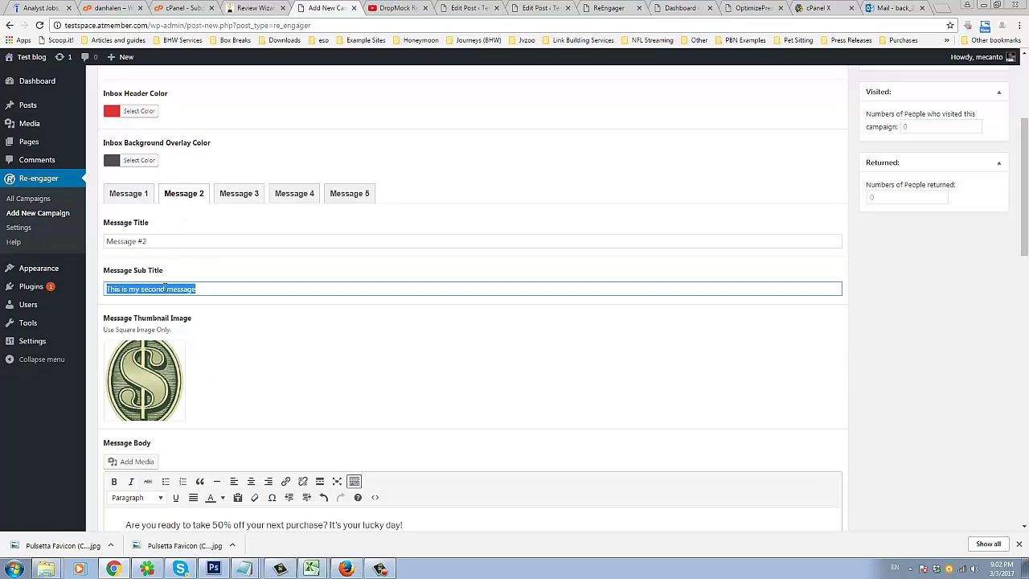
{"action": "left_click", "coordinate": [239, 194]}
{"action": "left_click", "coordinate": [168, 290]}
{"action": "key", "text": "ctrl+v"}
{"action": "double_click", "coordinate": [152, 289]}
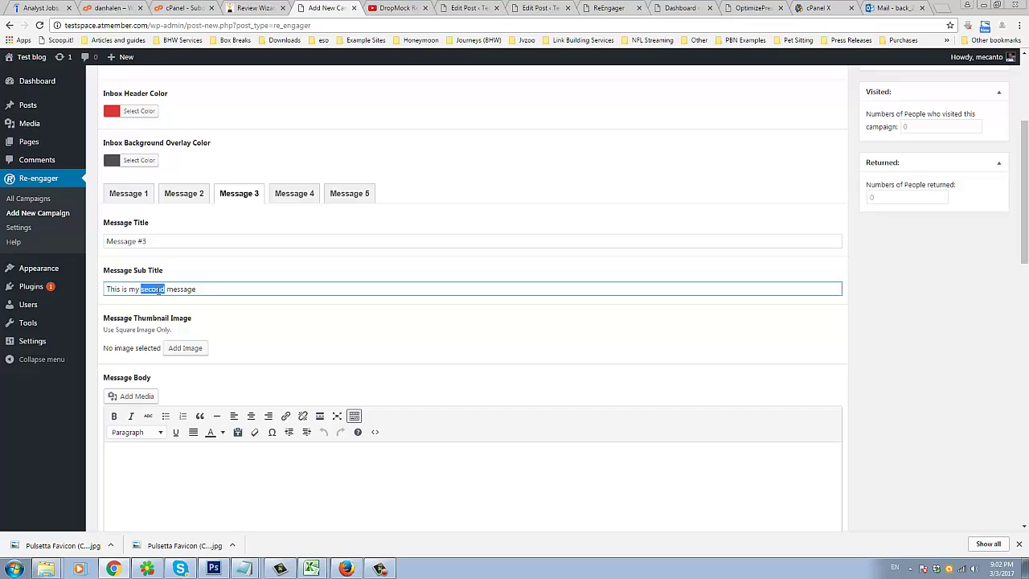
{"action": "type", "text": "third"}
Upload guarantee.jpg and set it as the third message's thumbnail image.
{"action": "left_click", "coordinate": [190, 351]}
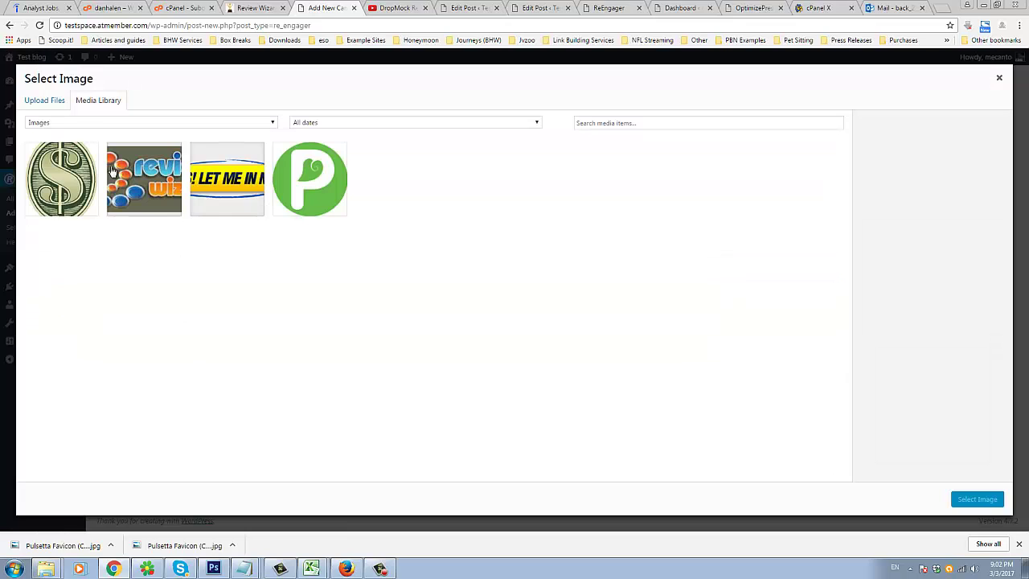
{"action": "left_click", "coordinate": [56, 106]}
{"action": "left_click", "coordinate": [491, 278]}
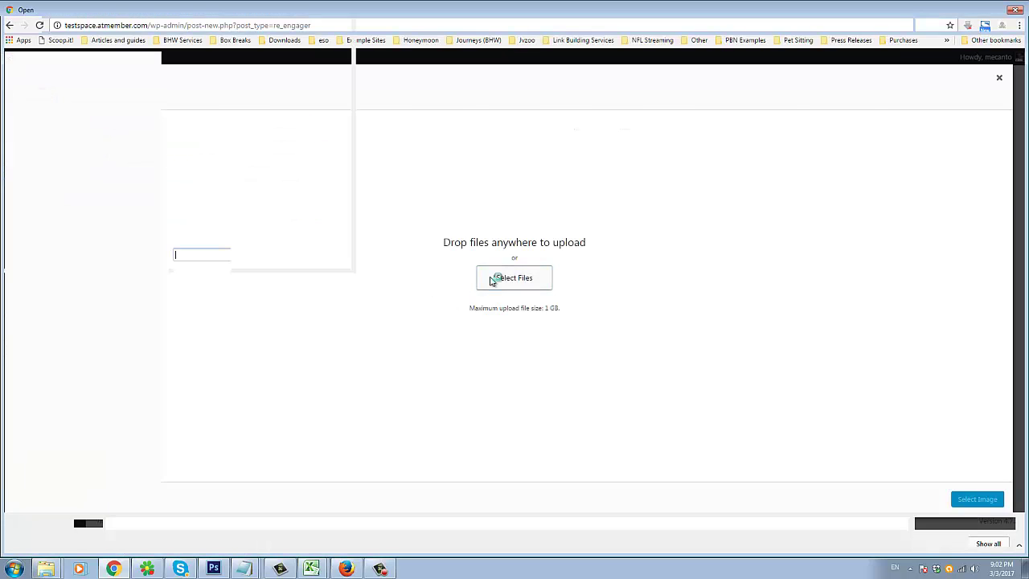
{"action": "double_click", "coordinate": [709, 165]}
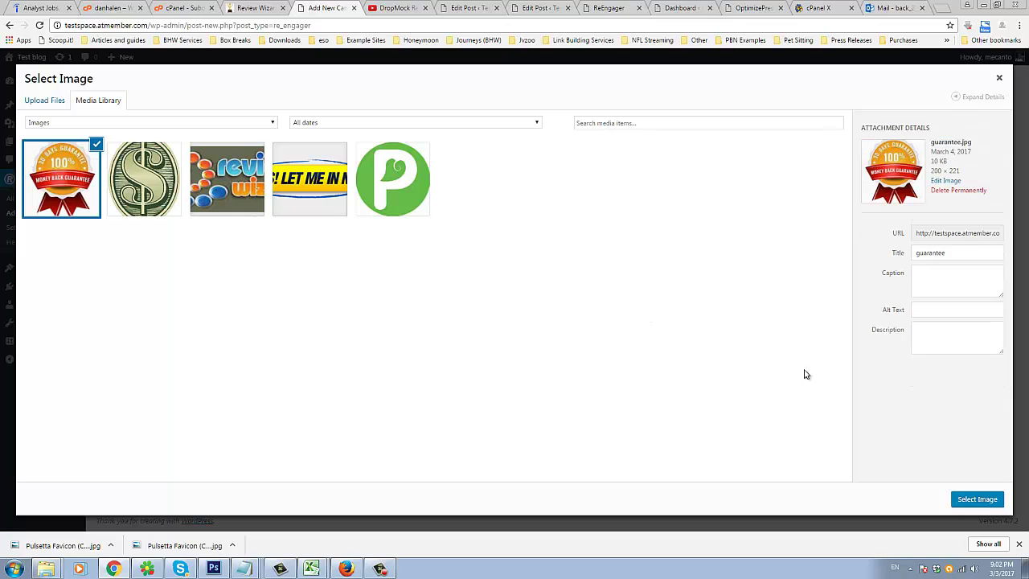
{"action": "left_click", "coordinate": [974, 498]}
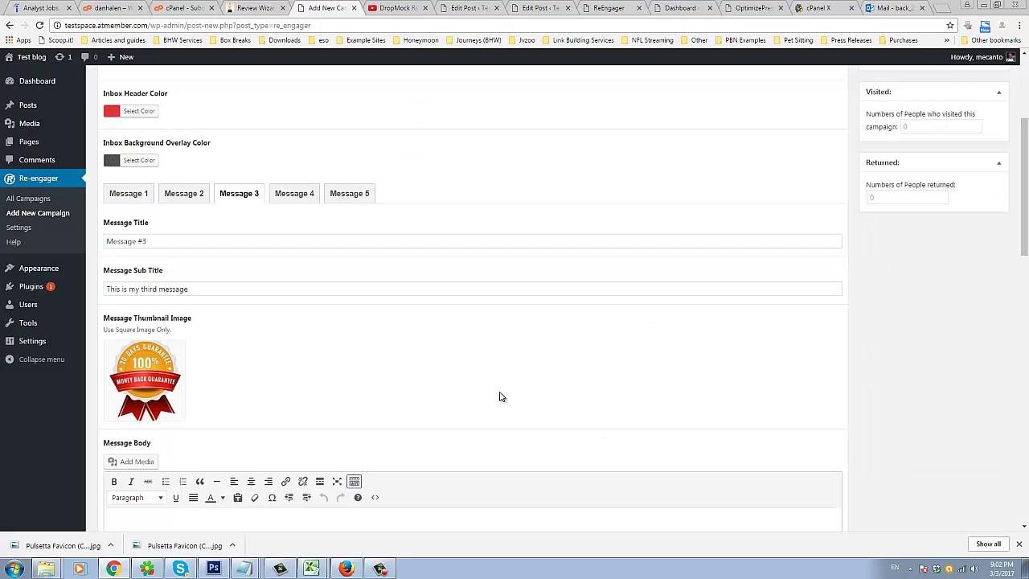
Copy the second message's body text about 50% off the next purchase into the third message's body.
{"action": "scroll", "coordinate": [314, 381], "scroll_direction": "down", "scroll_amount": 2}
{"action": "scroll", "coordinate": [303, 365], "scroll_direction": "up", "scroll_amount": 1}
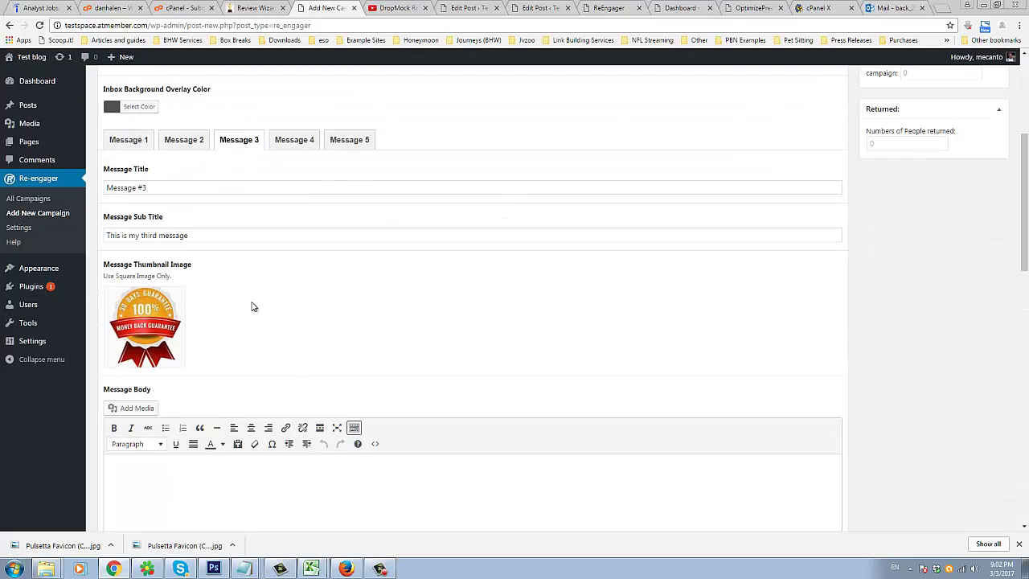
{"action": "left_click", "coordinate": [178, 148]}
{"action": "triple_click", "coordinate": [238, 482]}
{"action": "key", "text": "ctrl+c"}
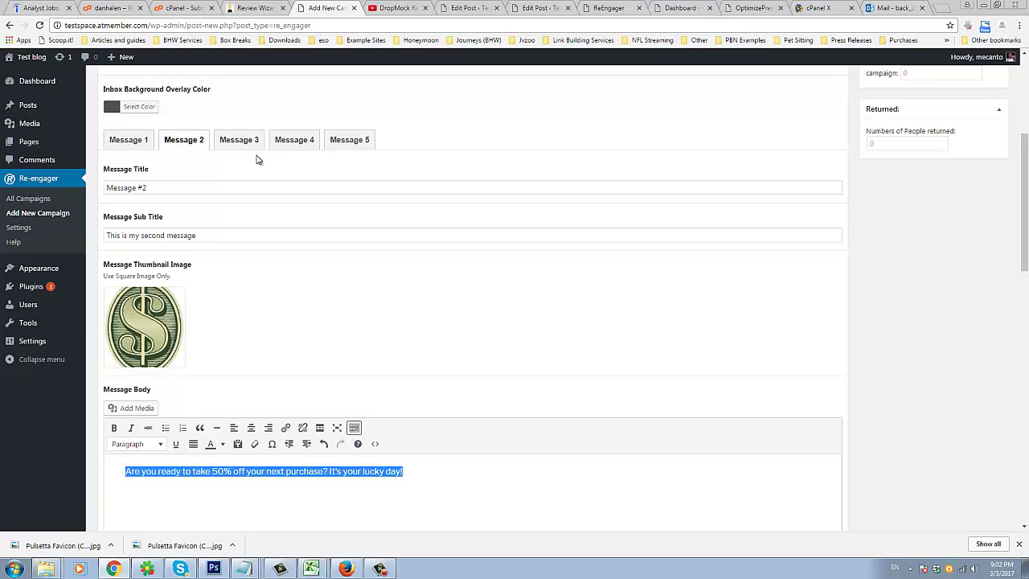
{"action": "left_click", "coordinate": [238, 139]}
{"action": "scroll", "coordinate": [255, 388], "scroll_direction": "down", "scroll_amount": 1}
{"action": "left_click", "coordinate": [254, 388]}
{"action": "key", "text": "ctrl+v"}
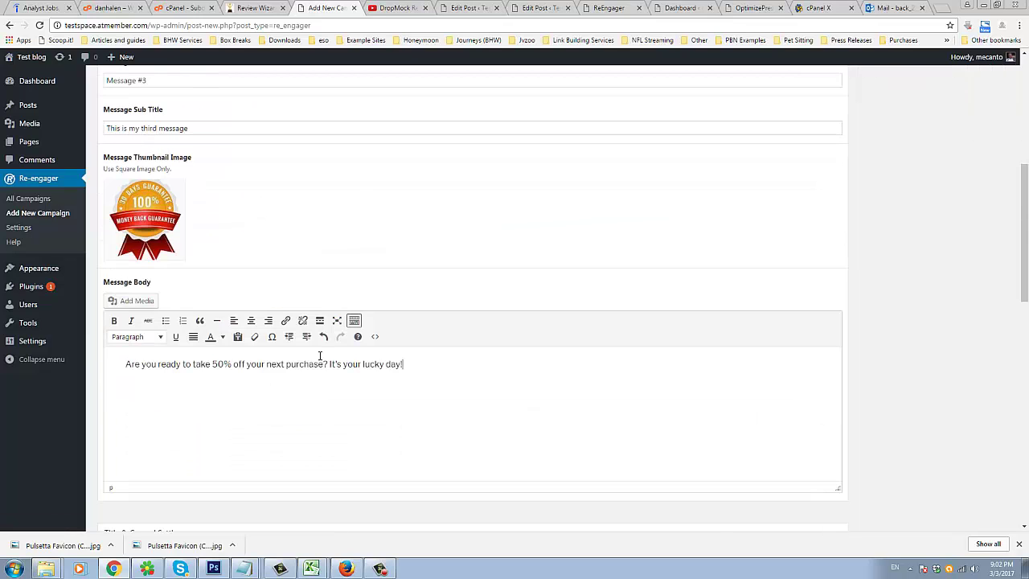
Set the campaign's page title blink rate to 500 milliseconds.
{"action": "scroll", "coordinate": [467, 289], "scroll_direction": "up", "scroll_amount": 2}
{"action": "scroll", "coordinate": [438, 292], "scroll_direction": "down", "scroll_amount": 5}
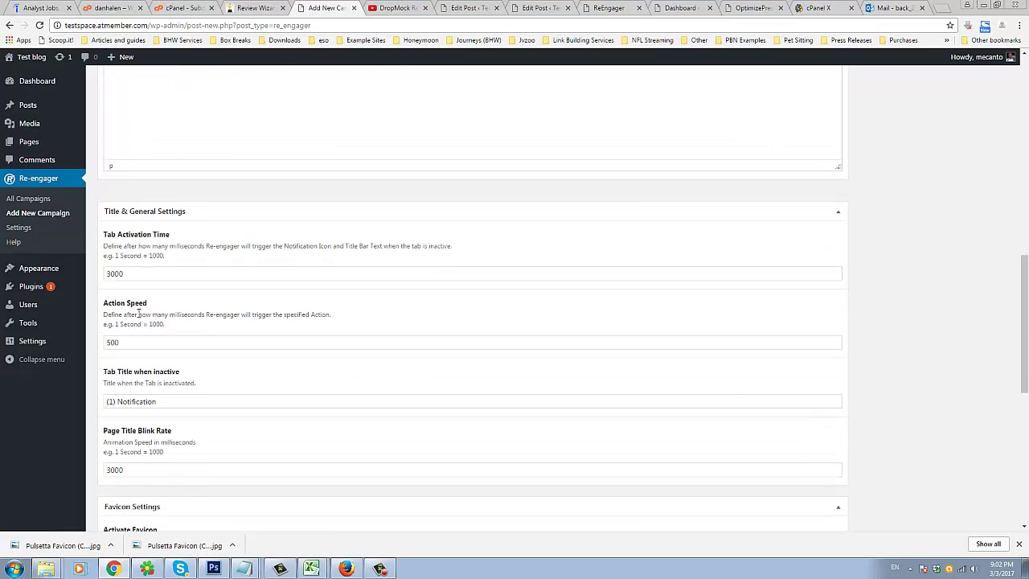
{"action": "scroll", "coordinate": [138, 313], "scroll_direction": "down", "scroll_amount": 1}
{"action": "double_click", "coordinate": [122, 415]}
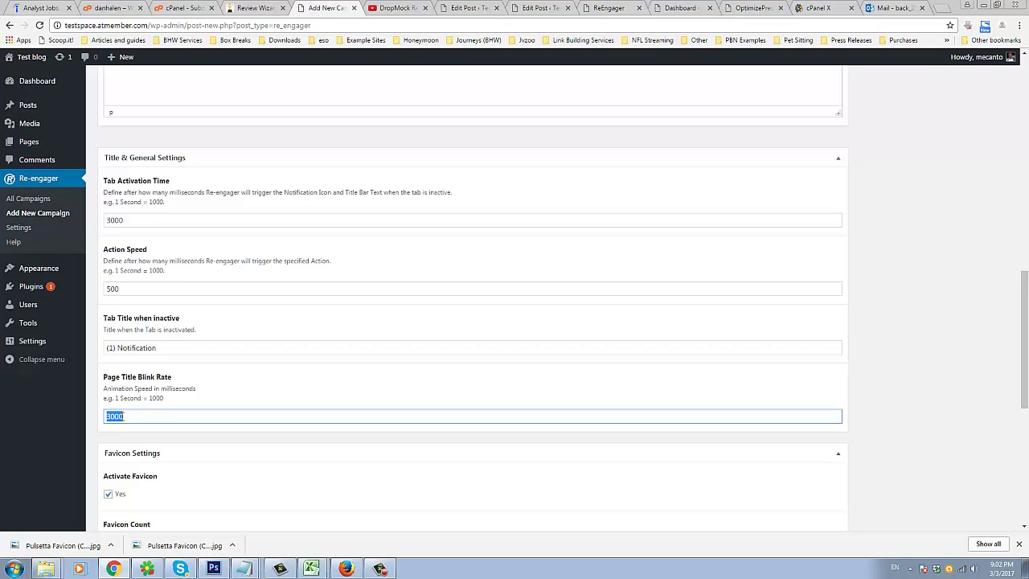
{"action": "type", "text": "500"}
{"action": "left_click", "coordinate": [212, 286]}
Set the favicon notification's background color to red (#dd3333) and its text color to white.
{"action": "scroll", "coordinate": [214, 273], "scroll_direction": "down", "scroll_amount": 2}
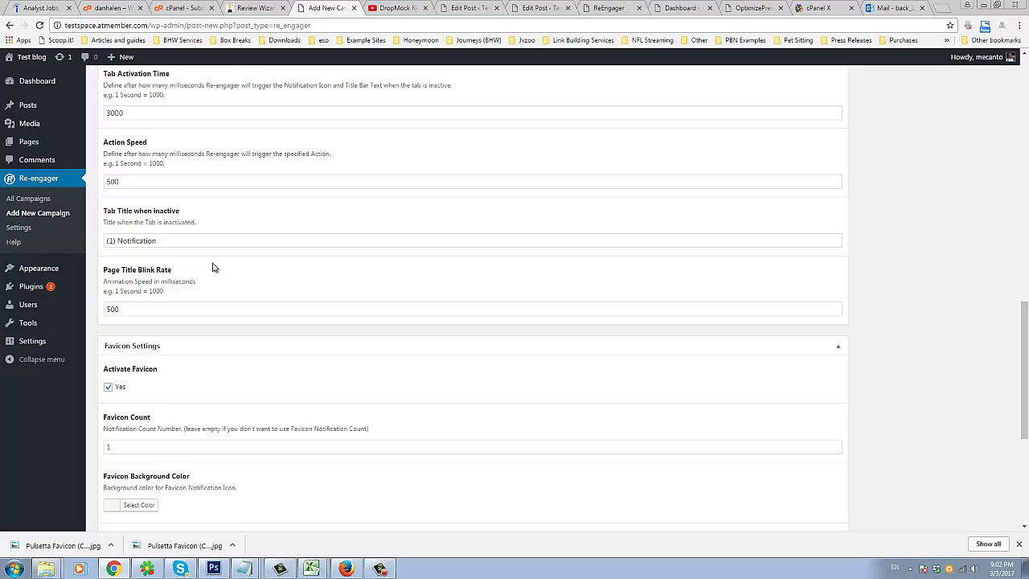
{"action": "scroll", "coordinate": [214, 268], "scroll_direction": "down", "scroll_amount": 1}
{"action": "left_click", "coordinate": [114, 398]}
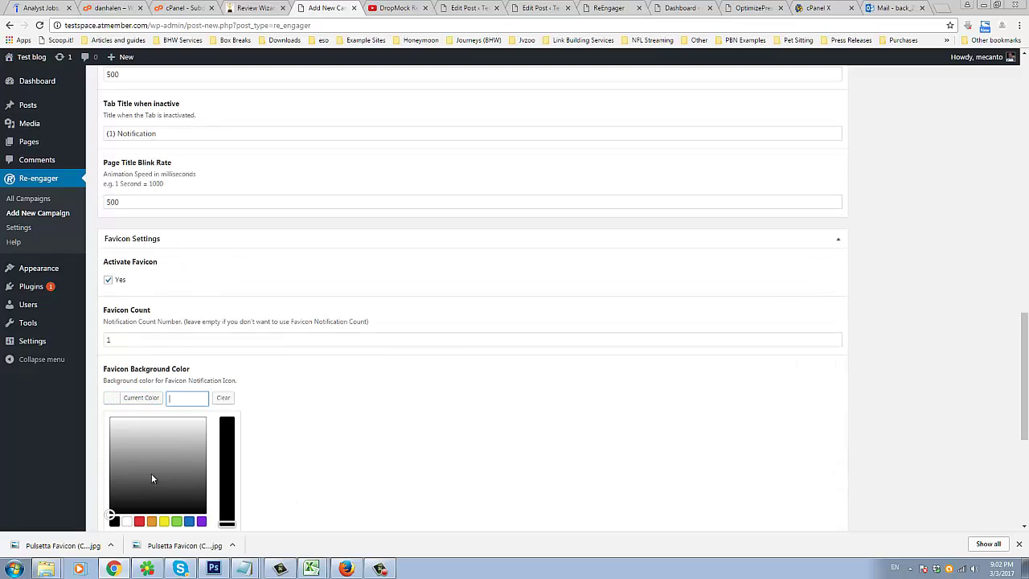
{"action": "left_click", "coordinate": [140, 522]}
{"action": "scroll", "coordinate": [278, 391], "scroll_direction": "down", "scroll_amount": 1}
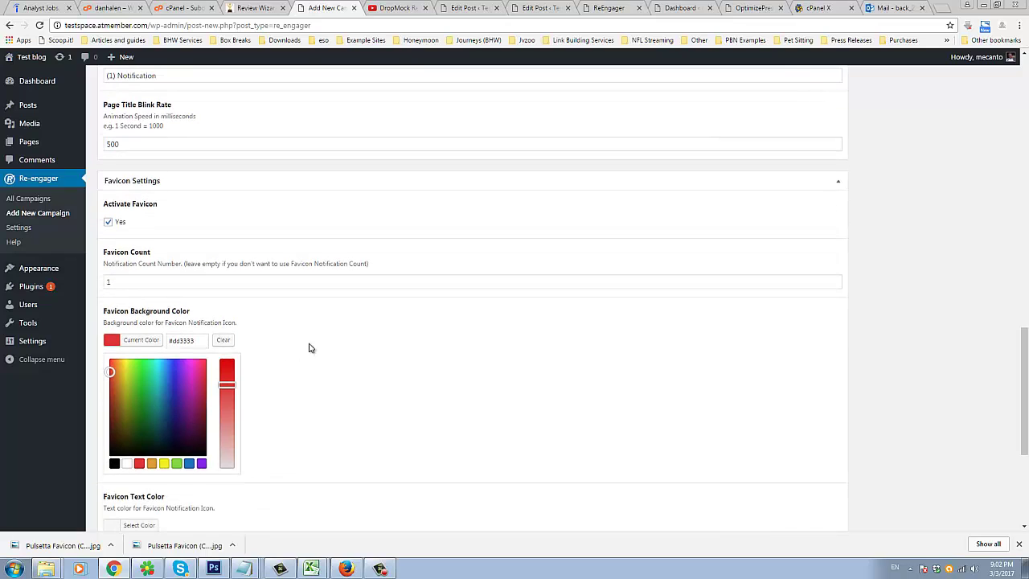
{"action": "left_click", "coordinate": [308, 348]}
{"action": "left_click", "coordinate": [138, 400]}
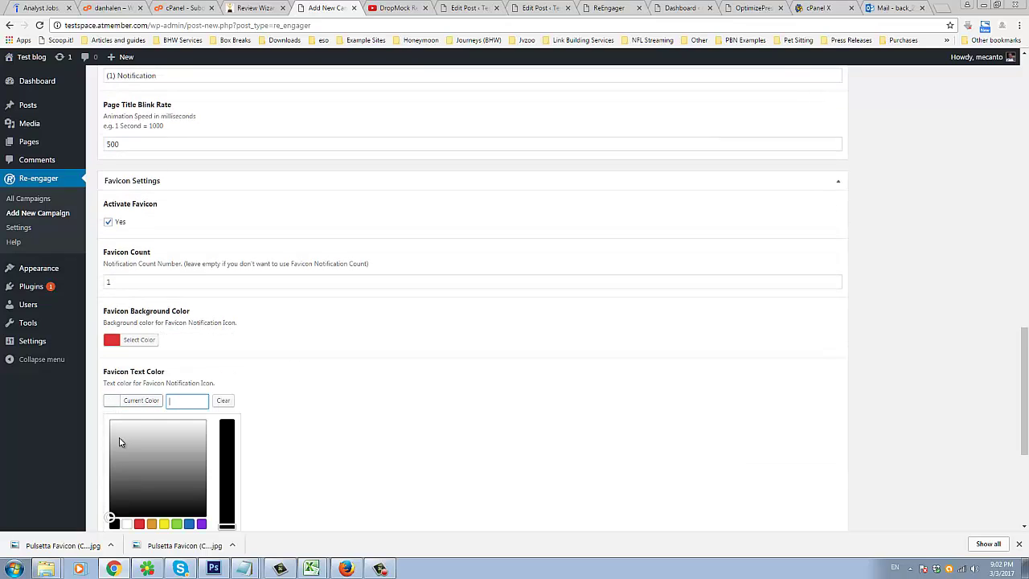
{"action": "left_click", "coordinate": [126, 524]}
{"action": "left_click", "coordinate": [391, 367]}
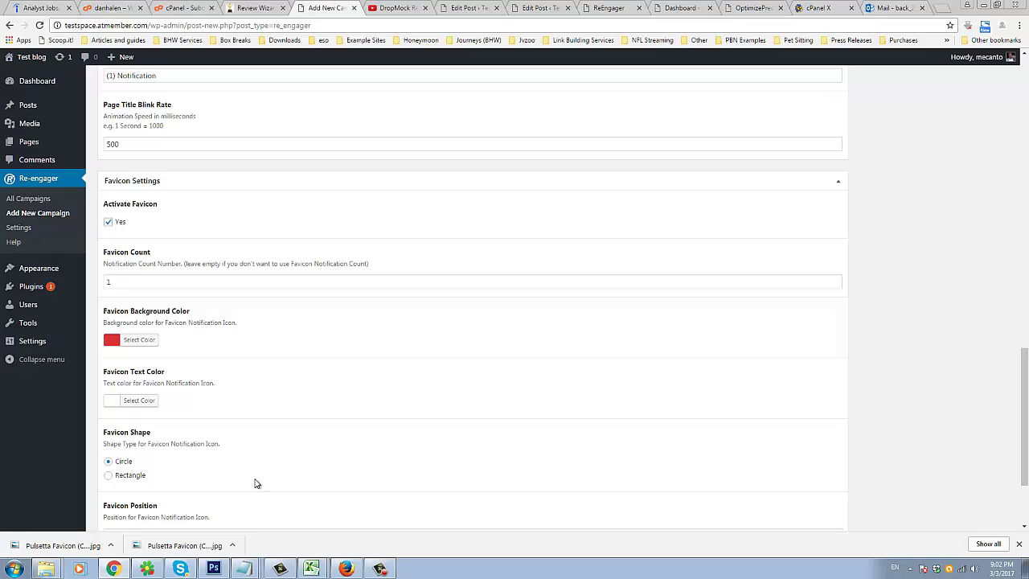
Set the favicon shape to Rectangle and use Pulsetta-Favicon-Circle.jpg from the media library as the favicon image.
{"action": "scroll", "coordinate": [256, 483], "scroll_direction": "down", "scroll_amount": 2}
{"action": "left_click", "coordinate": [122, 368]}
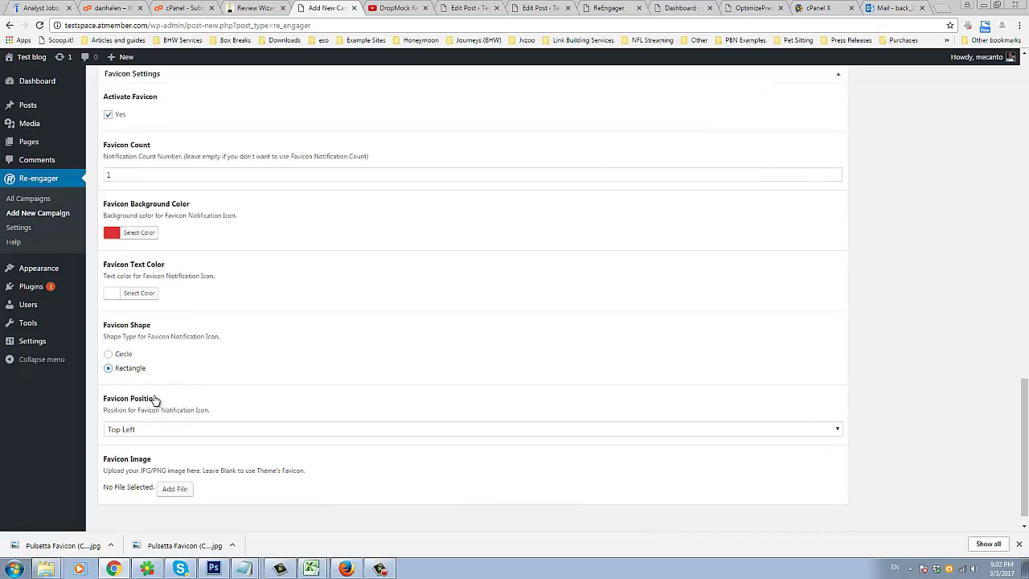
{"action": "left_click", "coordinate": [174, 489]}
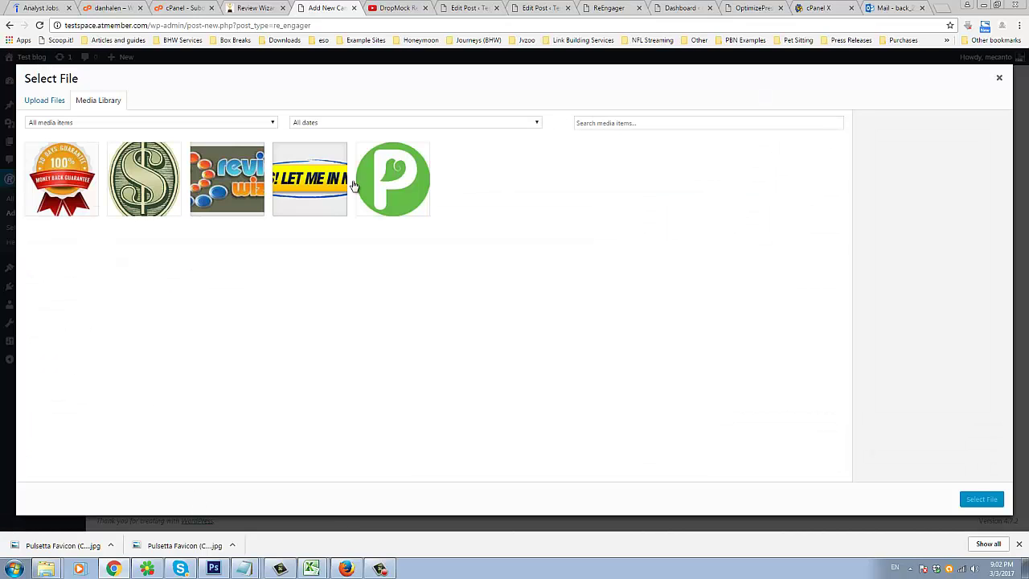
{"action": "left_click", "coordinate": [393, 185]}
{"action": "left_click", "coordinate": [981, 499]}
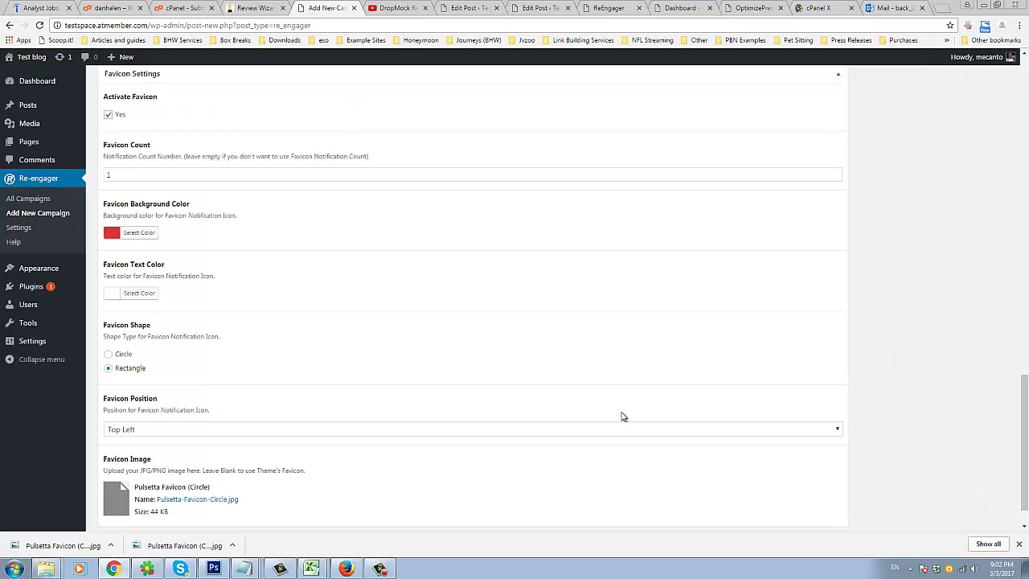
Publish the YouTube Test #4 campaign and copy its shortcode.
{"action": "scroll", "coordinate": [620, 415], "scroll_direction": "down", "scroll_amount": 1}
{"action": "scroll", "coordinate": [550, 438], "scroll_direction": "up", "scroll_amount": 20}
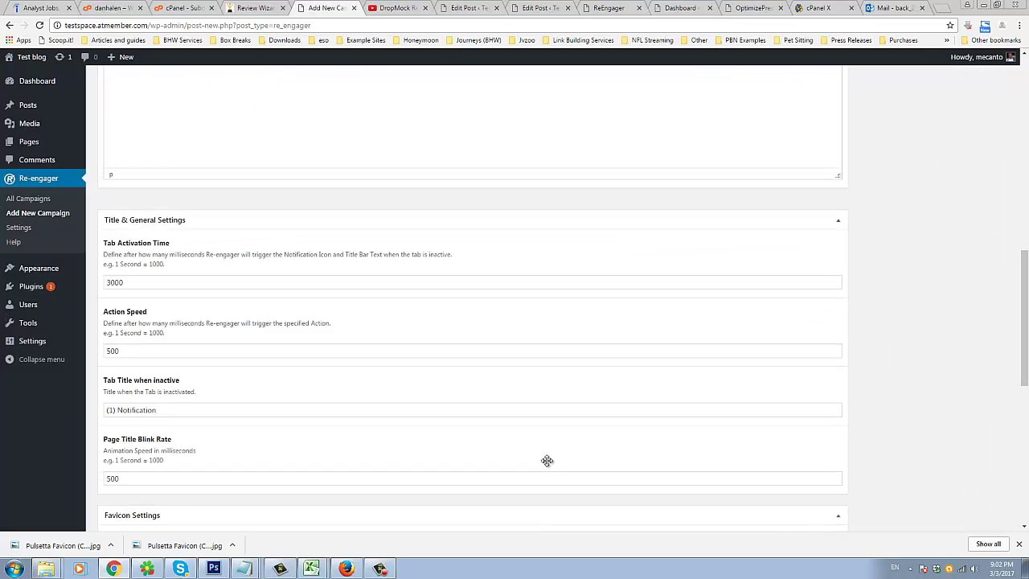
{"action": "scroll", "coordinate": [545, 467], "scroll_direction": "up", "scroll_amount": 3}
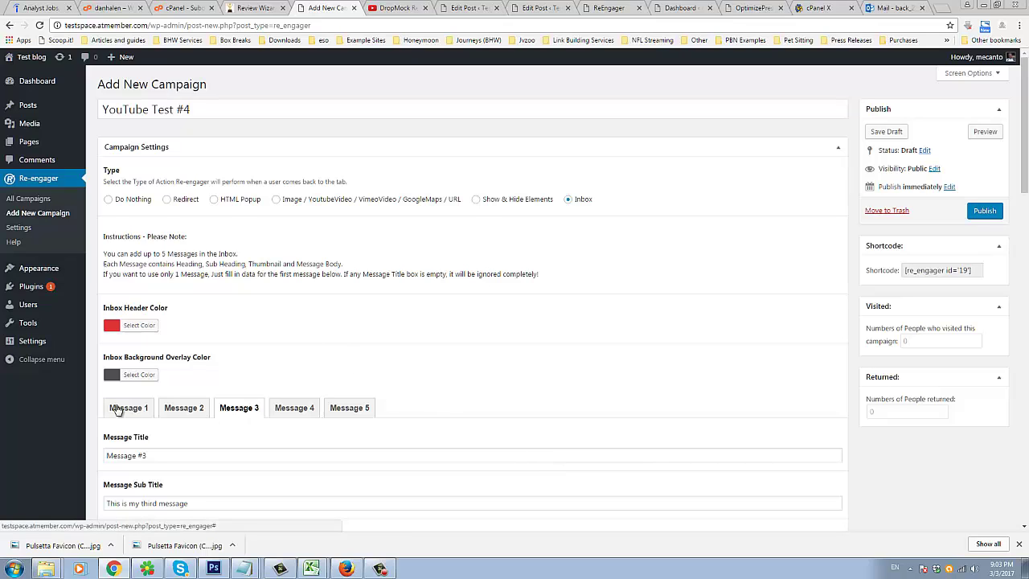
{"action": "left_click", "coordinate": [988, 213]}
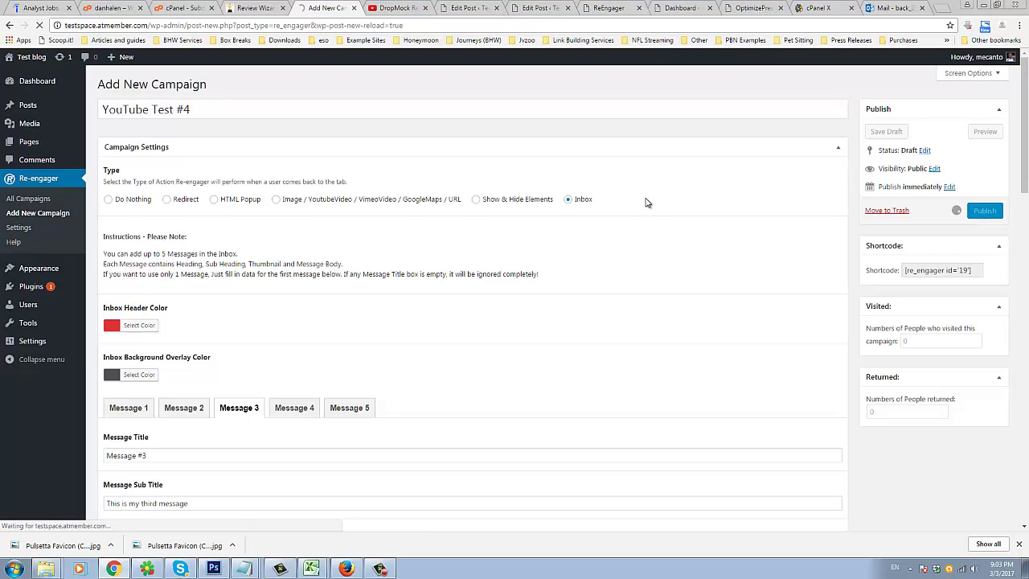
{"action": "left_click", "coordinate": [966, 302]}
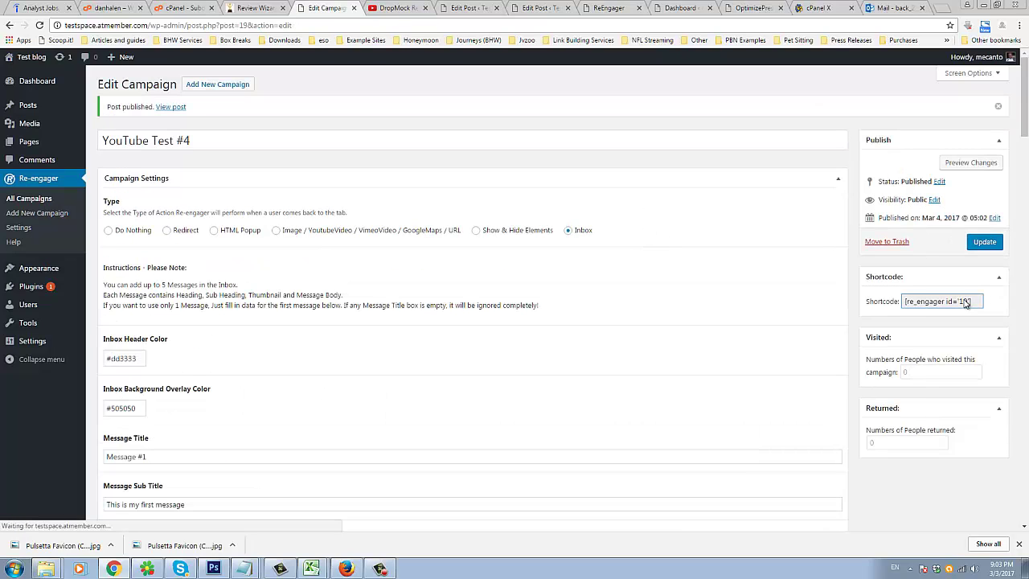
{"action": "double_click", "coordinate": [966, 303]}
{"action": "right_click", "coordinate": [932, 302]}
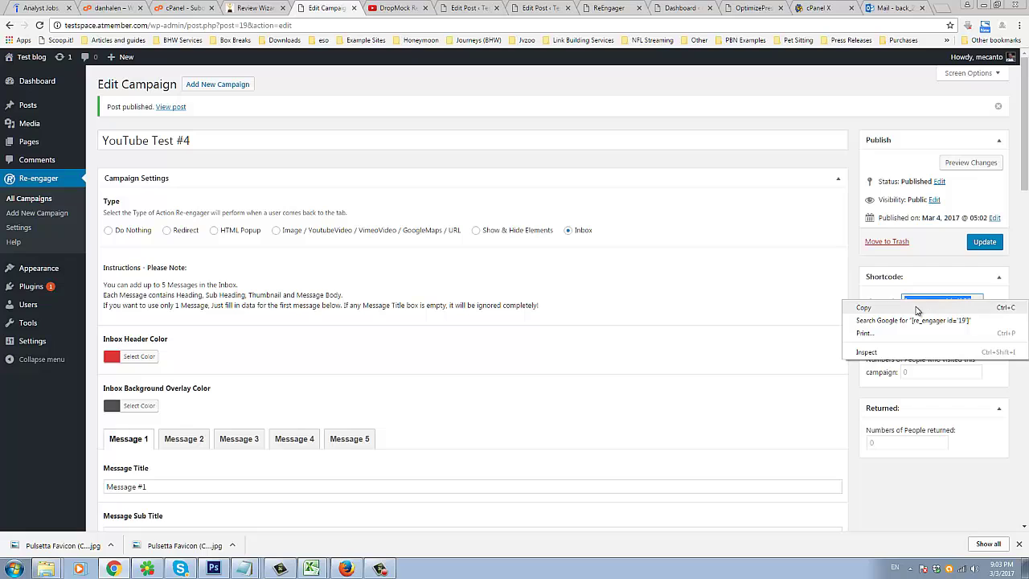
{"action": "left_click", "coordinate": [907, 304]}
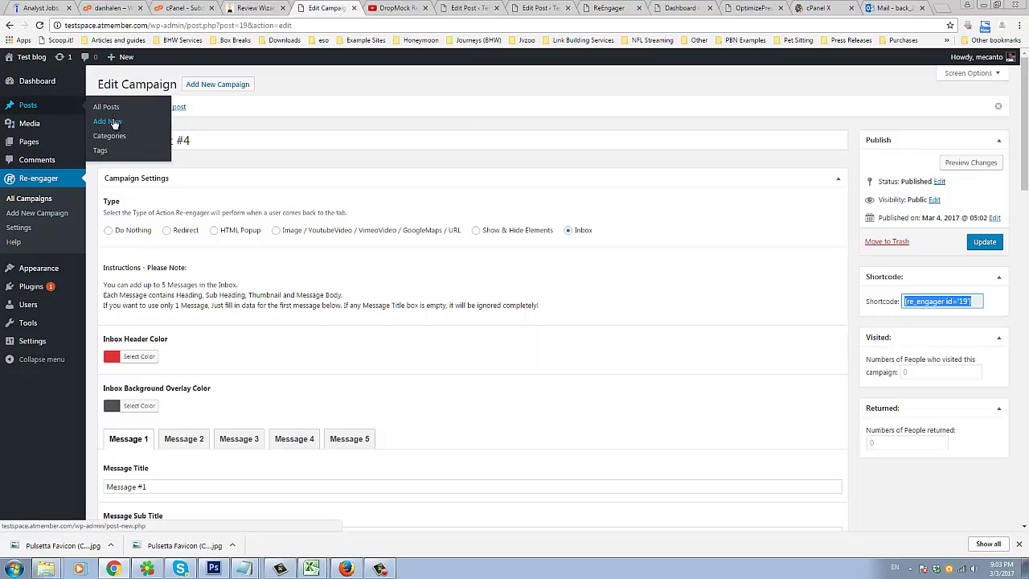
Create and publish a new post titled "Re-Engage Test #4" containing the shortcode [re_engager id='19'].
{"action": "left_click", "coordinate": [103, 123]}
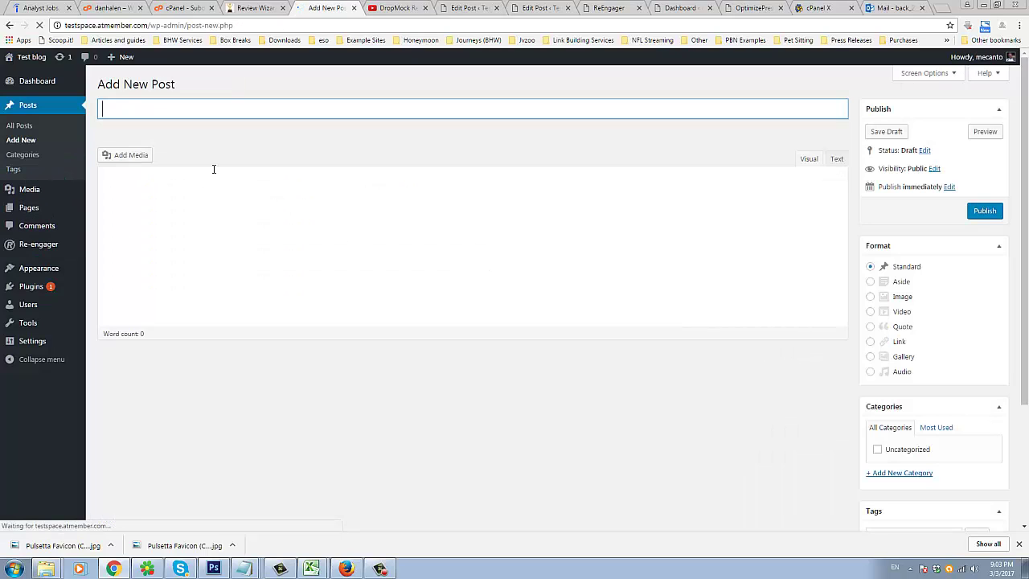
{"action": "type", "text": "Re-"}
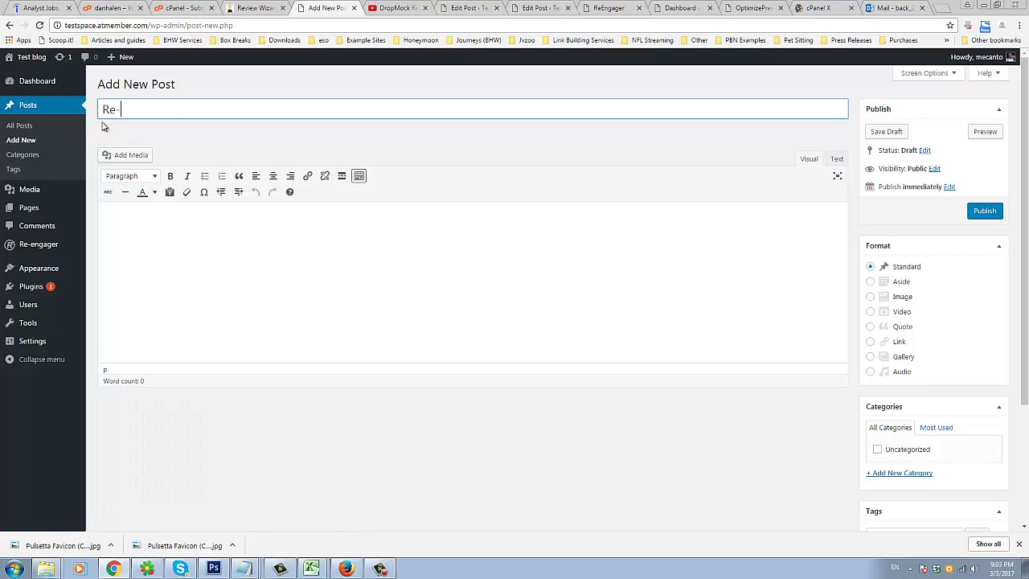
{"action": "type", "text": "Engage Test #4"}
{"action": "left_click", "coordinate": [161, 253]}
{"action": "key", "text": "ctrl+v"}
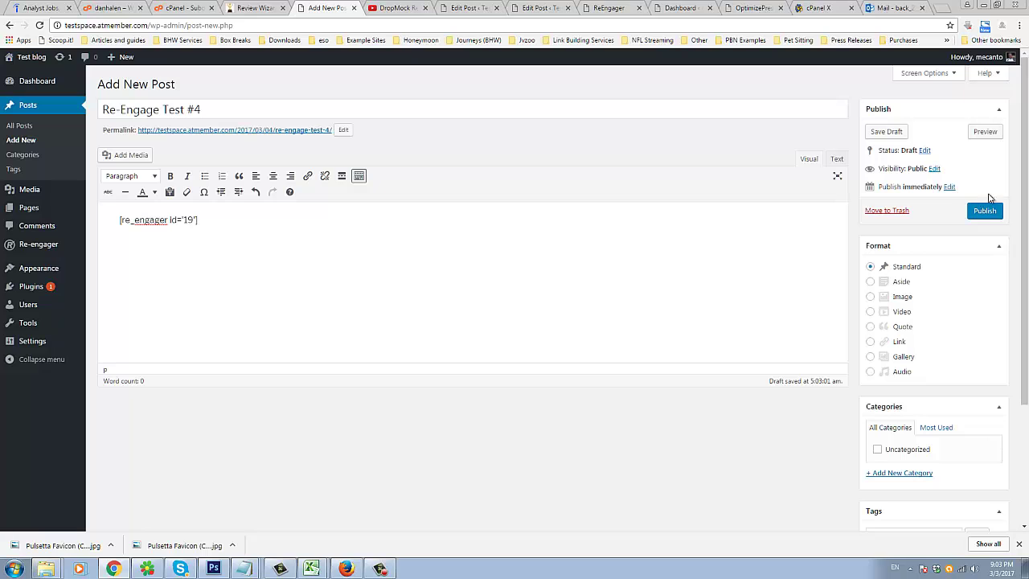
{"action": "left_click", "coordinate": [992, 212]}
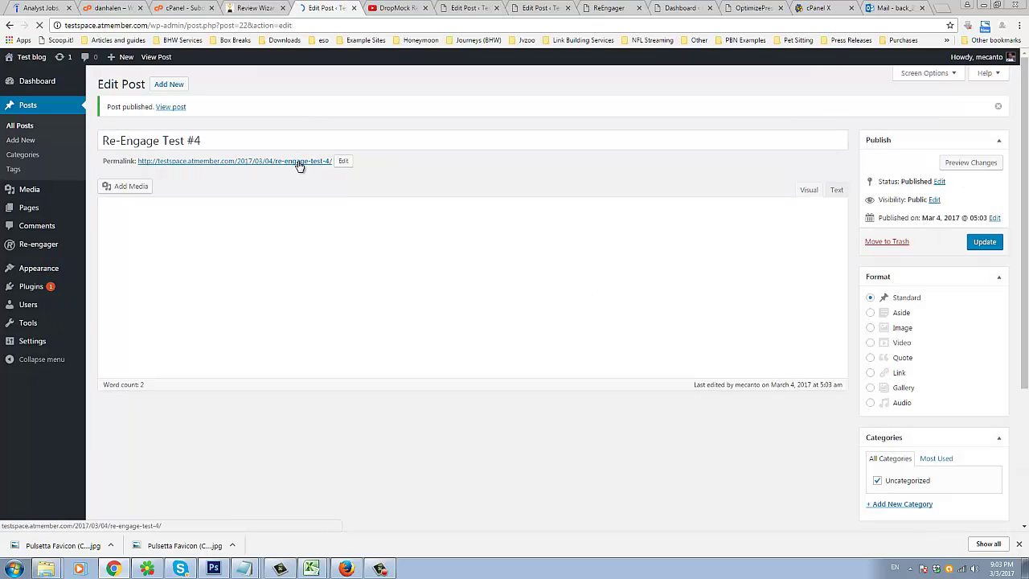
Open the published post's permalink in a new Firefox tab, and switch to the ProFootballTalk tab to leave the post inactive.
{"action": "right_click", "coordinate": [299, 164]}
{"action": "left_click", "coordinate": [328, 224]}
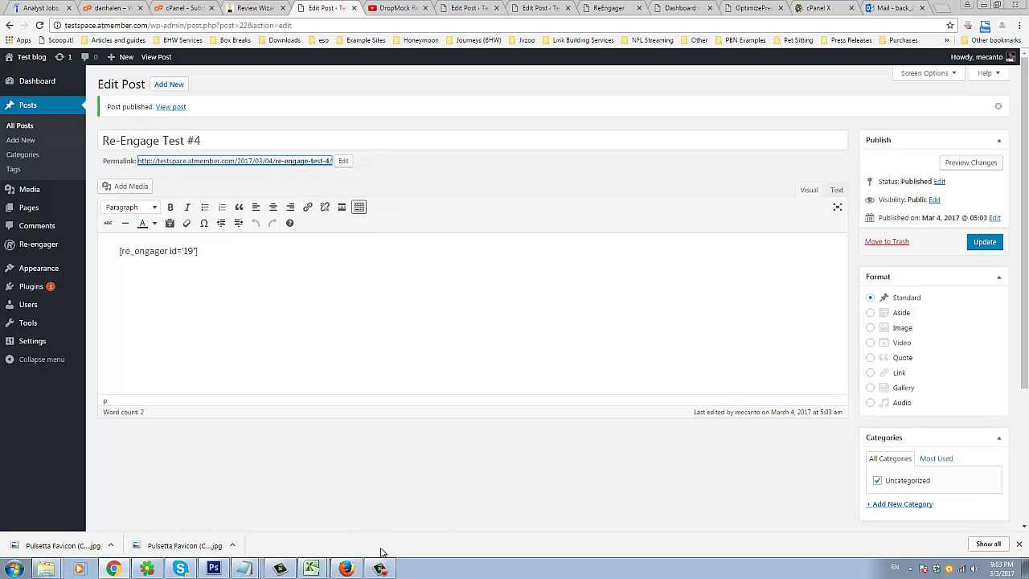
{"action": "left_click", "coordinate": [346, 568]}
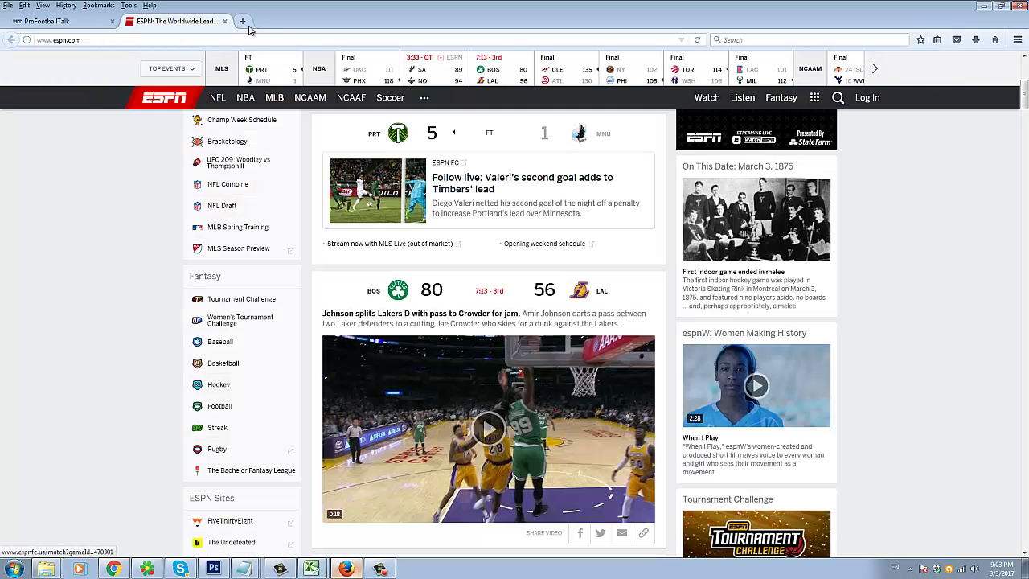
{"action": "left_click", "coordinate": [242, 21]}
{"action": "right_click", "coordinate": [241, 39]}
{"action": "left_click", "coordinate": [277, 96]}
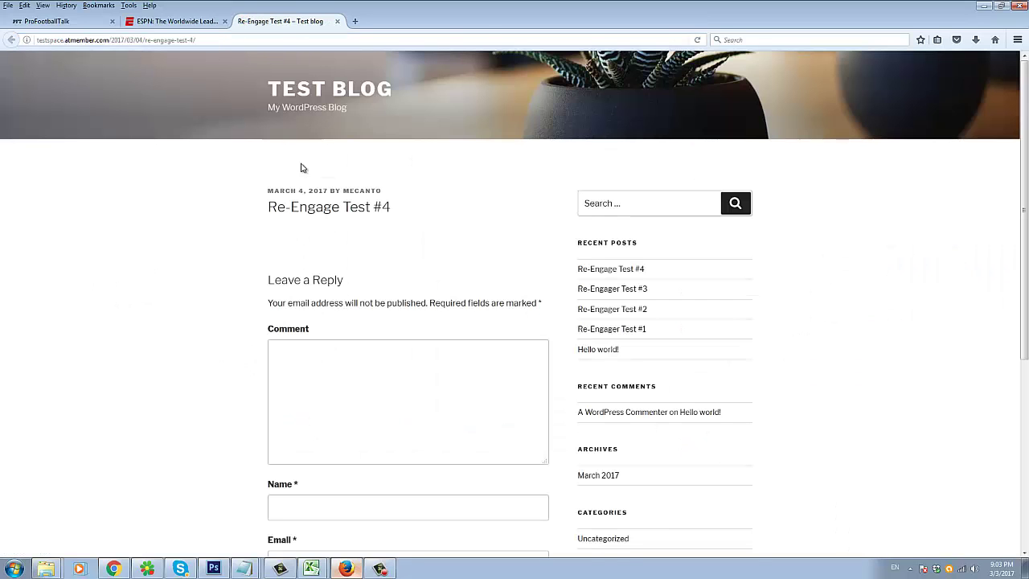
{"action": "left_click", "coordinate": [78, 25]}
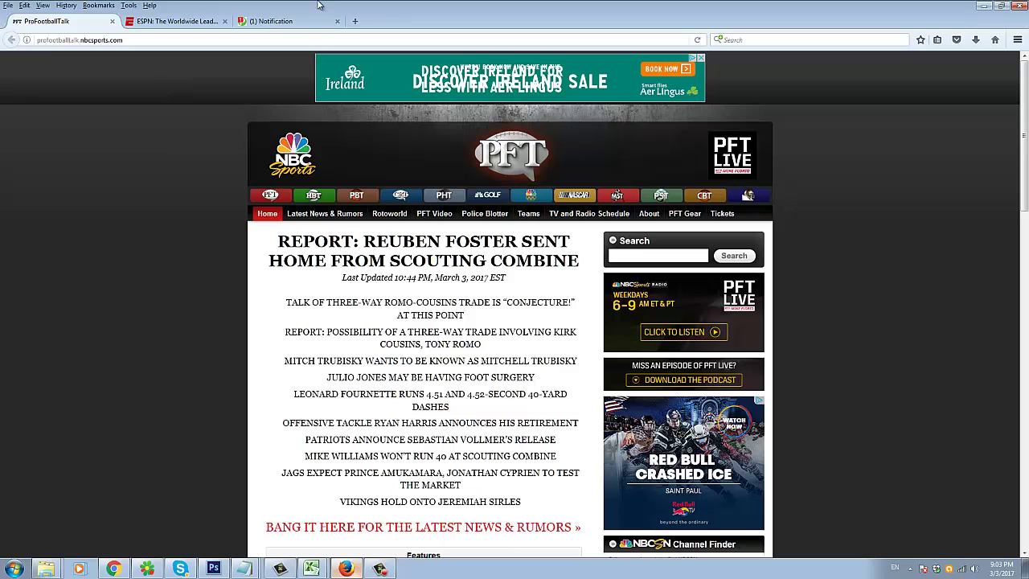
Return to the Re-Engage Test #4 post, read Message #1 in the Inbox popup, and go back to the message list.
{"action": "left_click", "coordinate": [270, 22]}
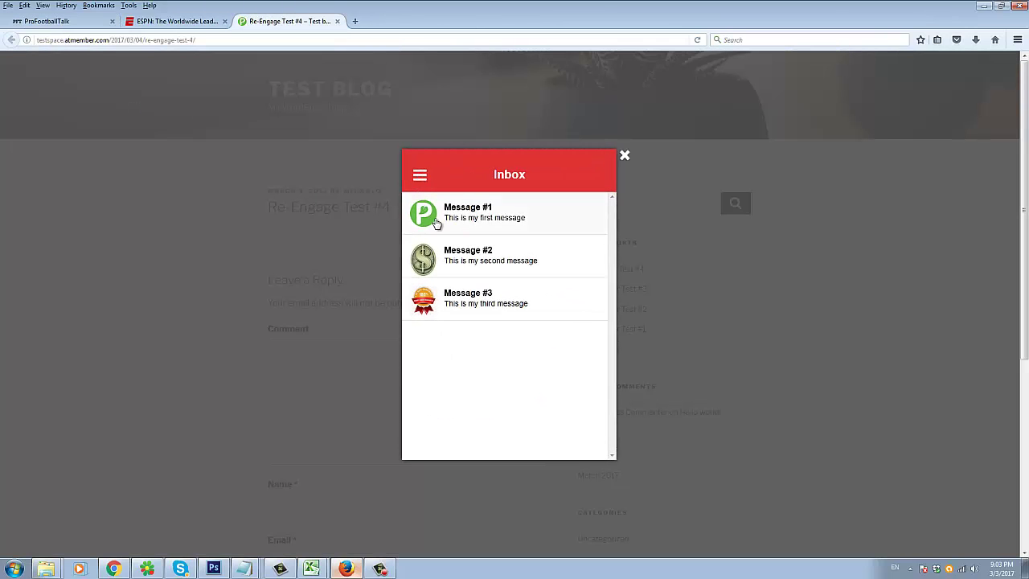
{"action": "left_click", "coordinate": [482, 218]}
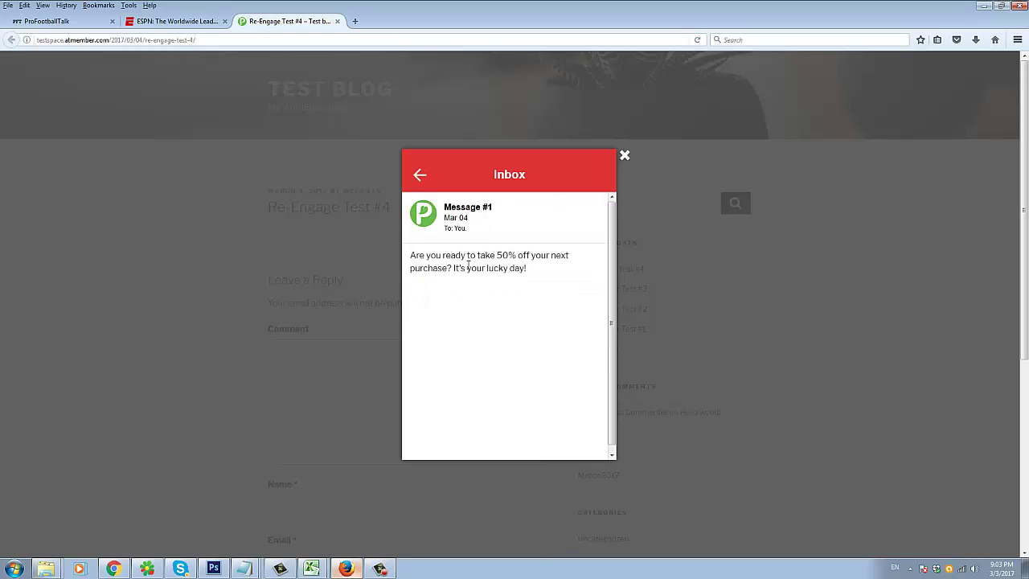
{"action": "triple_click", "coordinate": [467, 266]}
{"action": "left_click", "coordinate": [469, 258]}
{"action": "triple_click", "coordinate": [468, 259]}
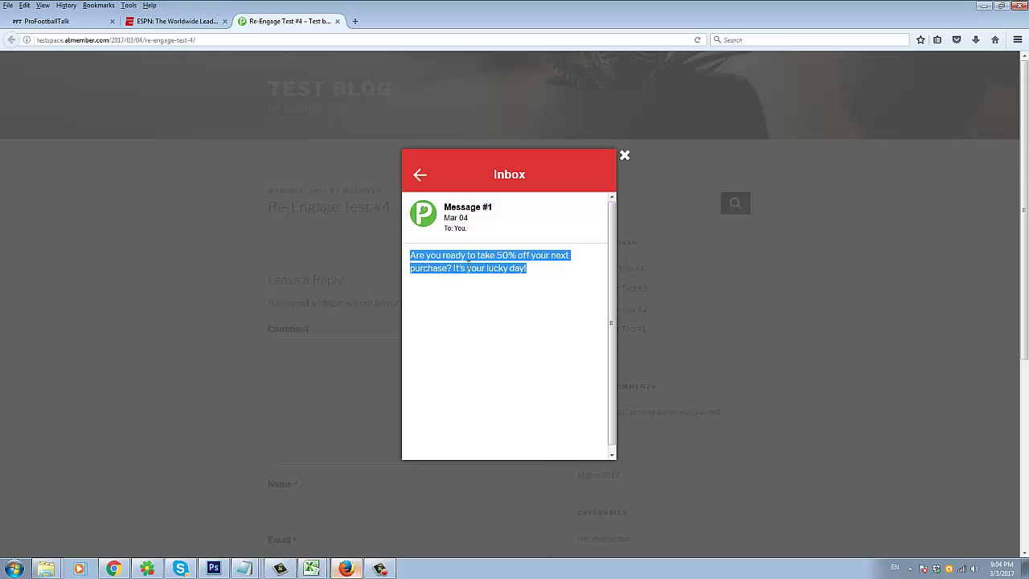
{"action": "triple_click", "coordinate": [469, 262]}
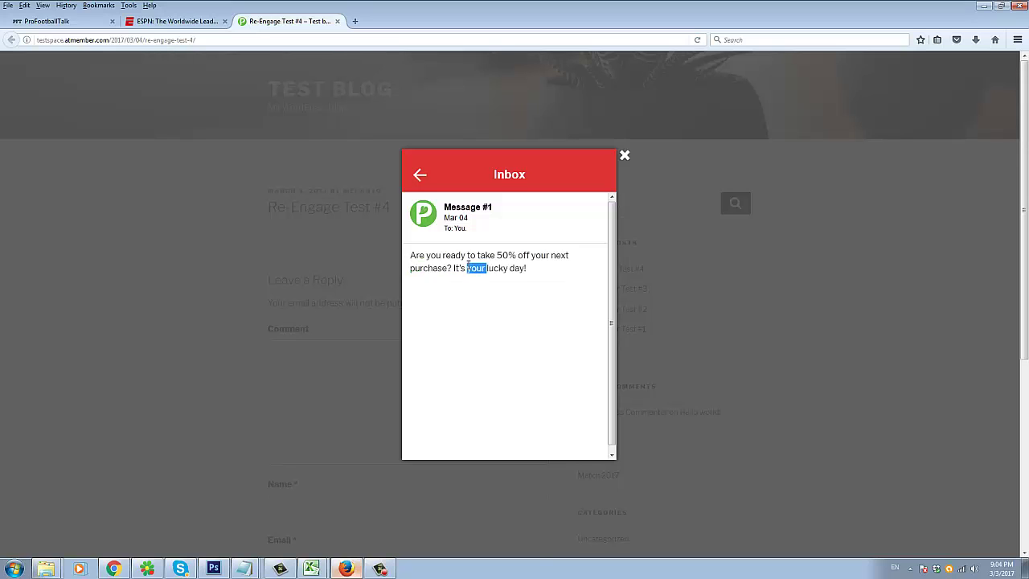
{"action": "left_click", "coordinate": [418, 179]}
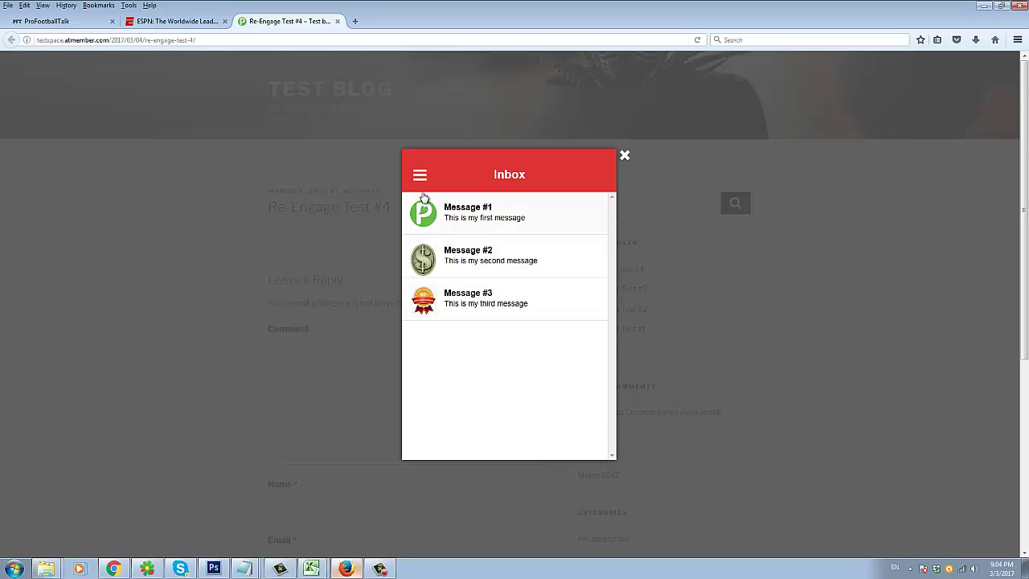
Read Message #3 in the Inbox popup, return to the message list, and close the popup.
{"action": "left_click", "coordinate": [473, 297]}
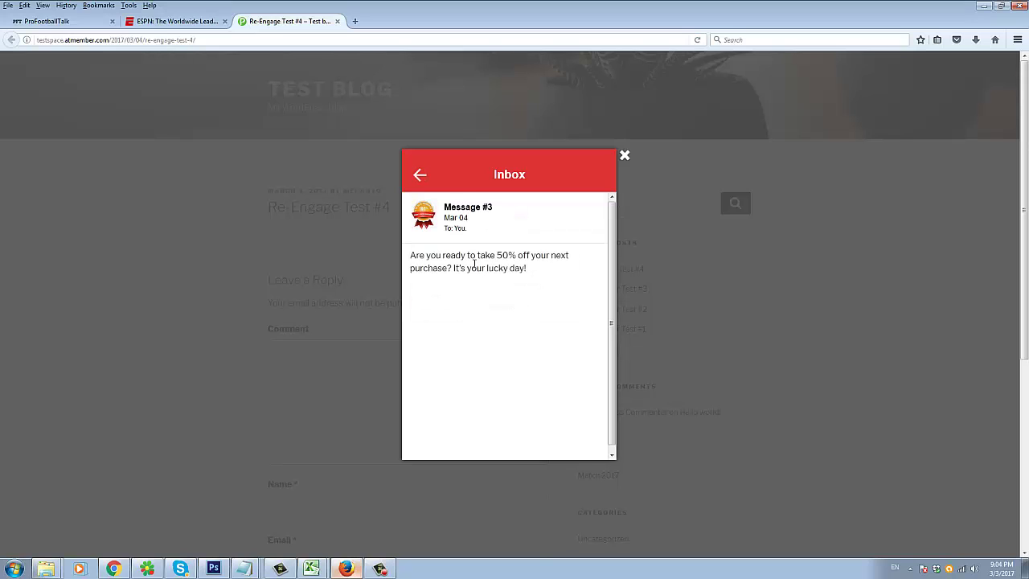
{"action": "triple_click", "coordinate": [474, 263]}
{"action": "triple_click", "coordinate": [459, 230]}
{"action": "left_click", "coordinate": [455, 282]}
{"action": "left_click", "coordinate": [426, 184]}
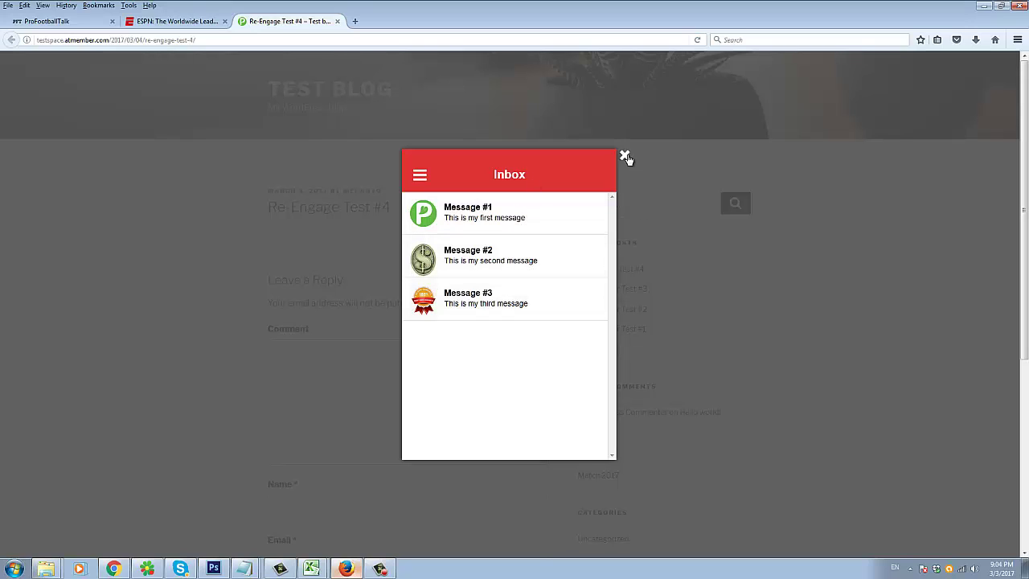
{"action": "left_click", "coordinate": [624, 156]}
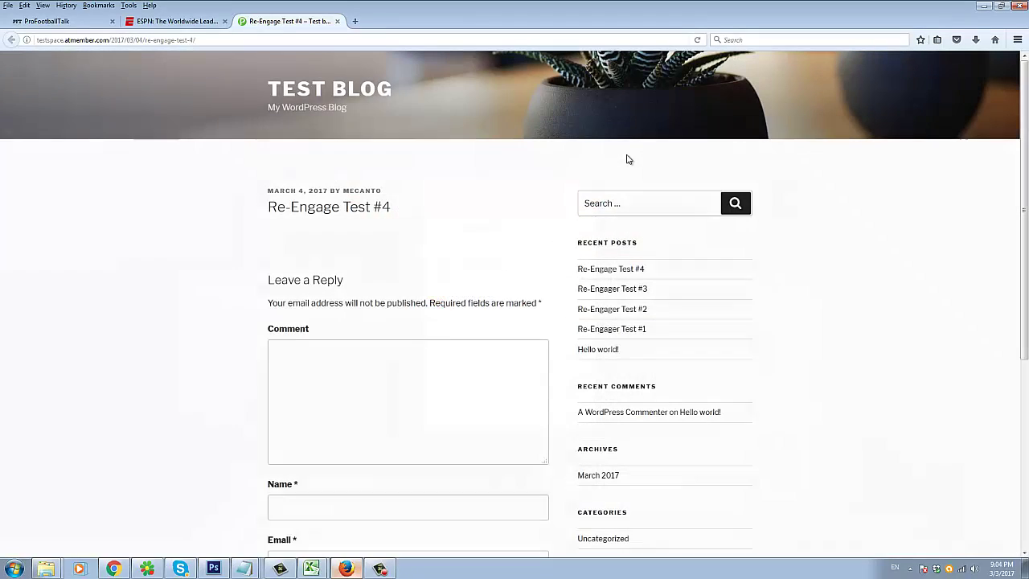
Switch to the ESPN tab to leave the post inactive again, and return to the Re-Engage Test #4 post.
{"action": "left_click", "coordinate": [598, 196]}
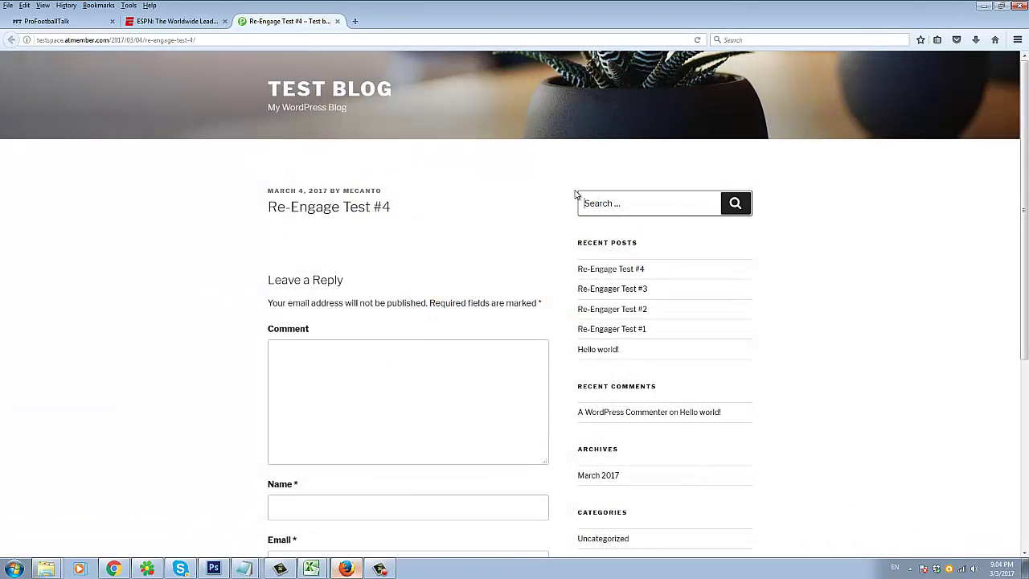
{"action": "left_click", "coordinate": [153, 23]}
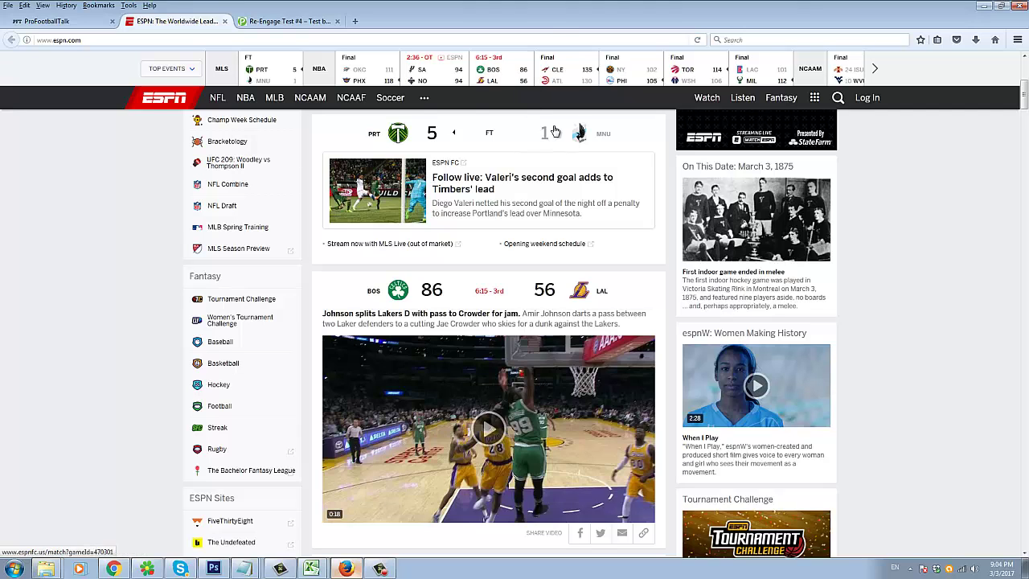
{"action": "left_click", "coordinate": [287, 21]}
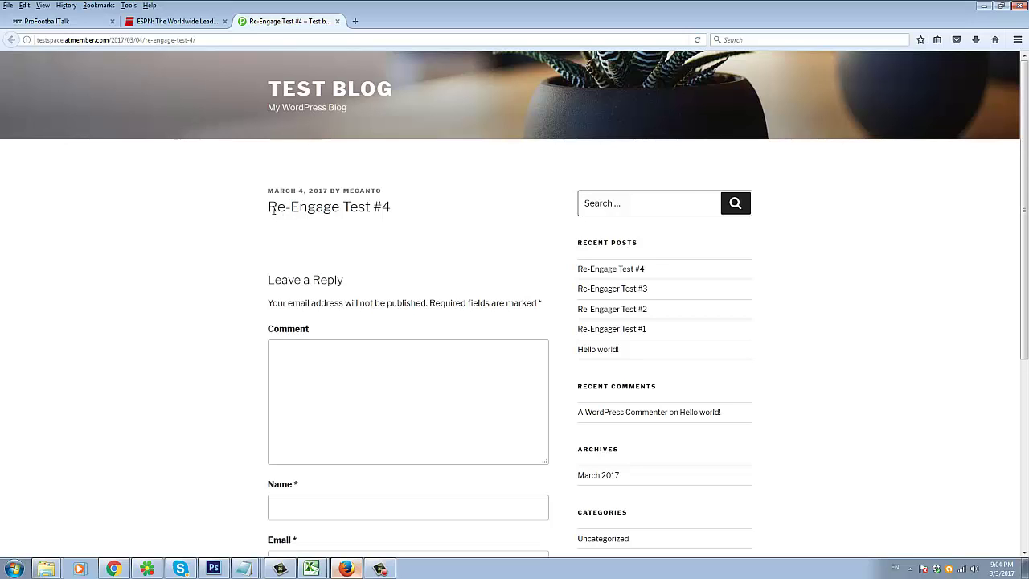
{"action": "triple_click", "coordinate": [273, 209]}
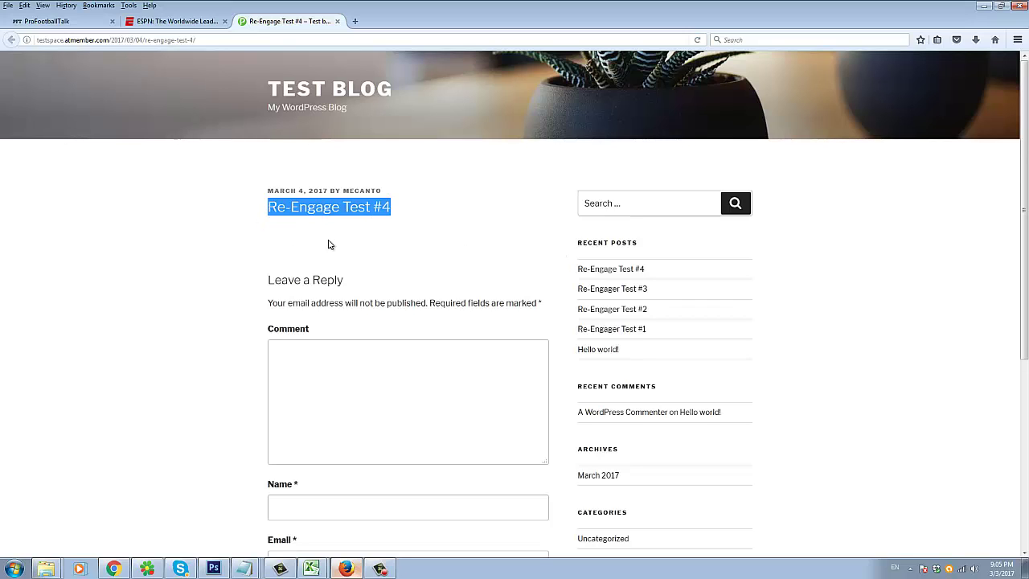
{"action": "mouse_move", "coordinate": [373, 207]}
{"action": "left_mouse_down"}
{"action": "mouse_move", "coordinate": [268, 207]}
{"action": "mouse_move", "coordinate": [391, 207]}
{"action": "left_mouse_up"}
{"action": "left_click", "coordinate": [394, 215]}
{"action": "triple_click", "coordinate": [394, 215]}
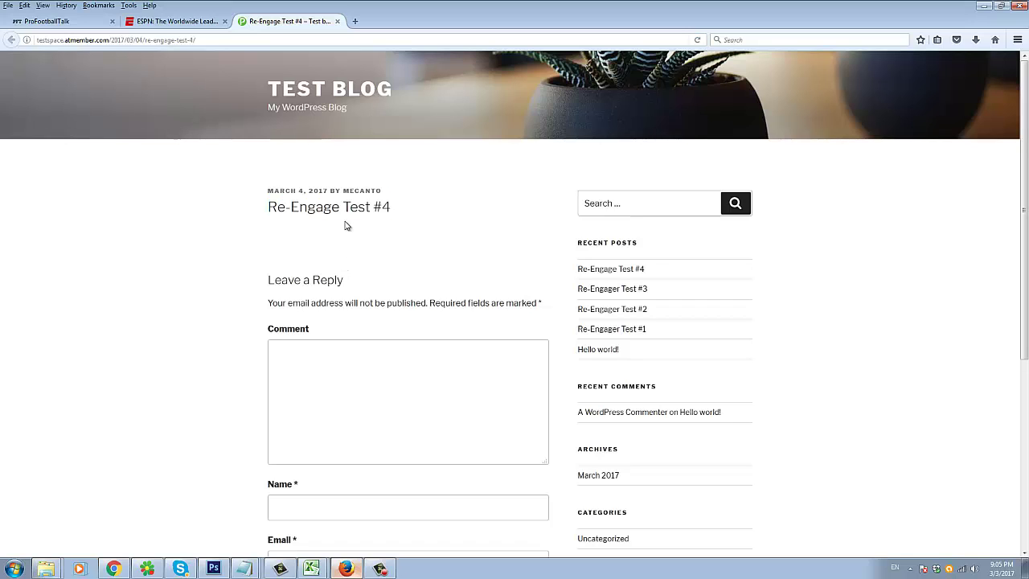
{"action": "triple_click", "coordinate": [345, 224]}
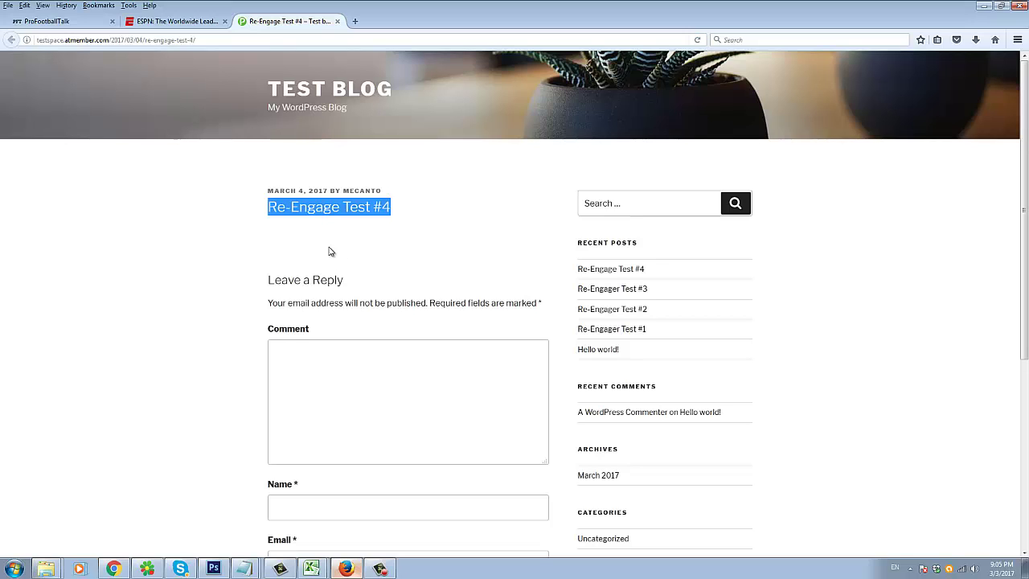
{"action": "triple_click", "coordinate": [344, 232]}
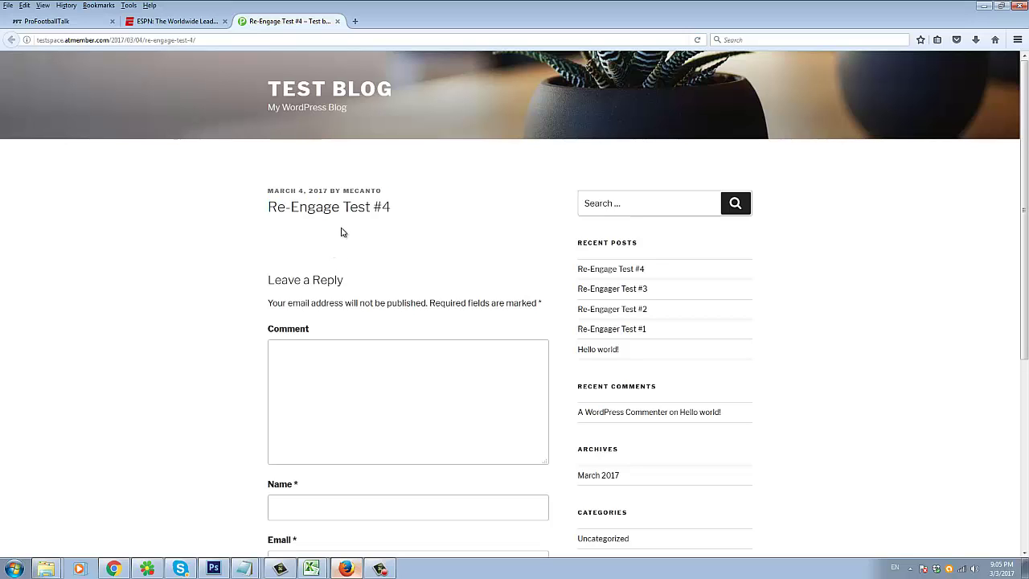
{"action": "left_click", "coordinate": [406, 215]}
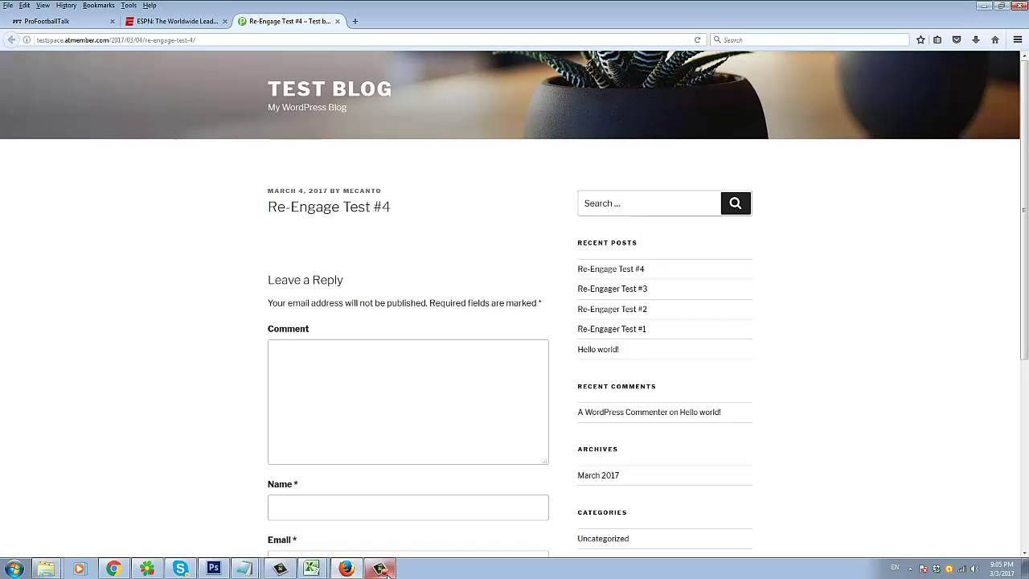
{"action": "mouse_move", "coordinate": [384, 572]}
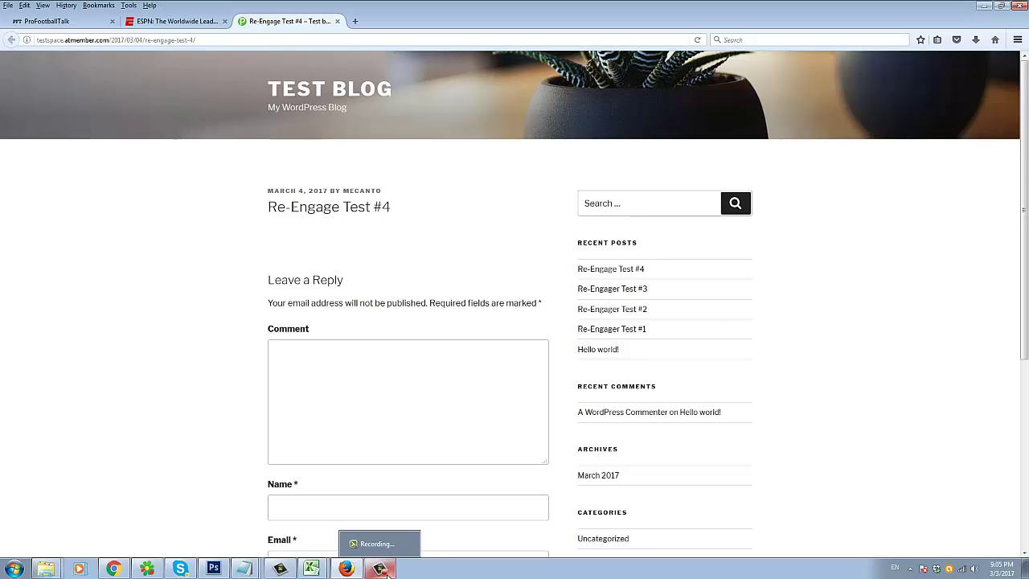
{"action": "left_click", "coordinate": [385, 423]}
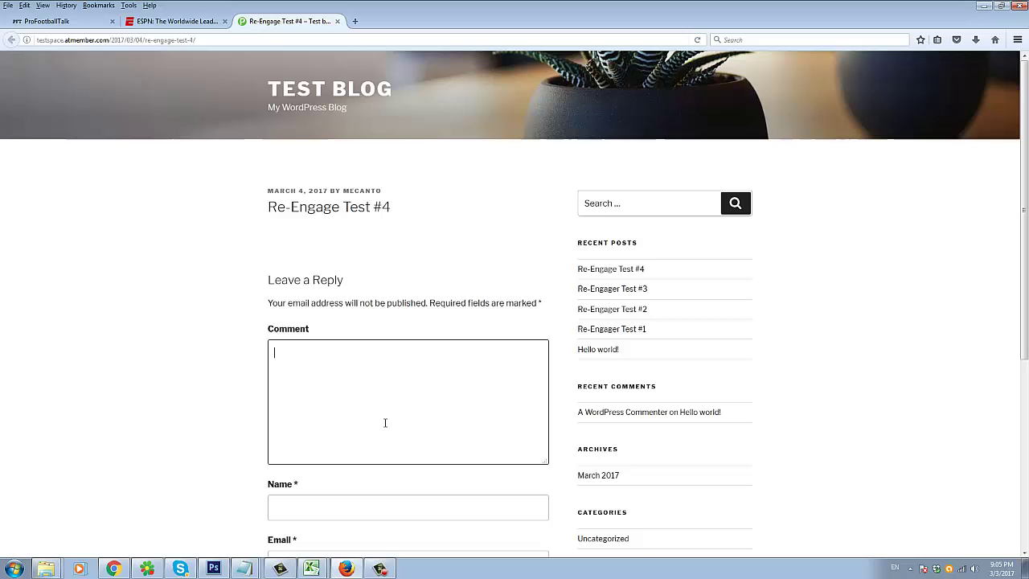
{"action": "left_click", "coordinate": [383, 569]}
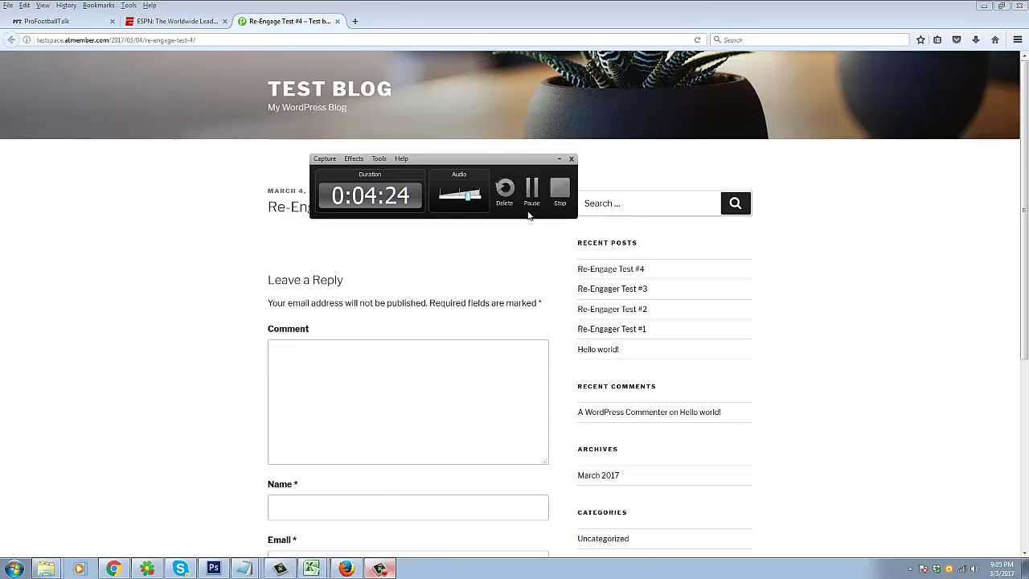